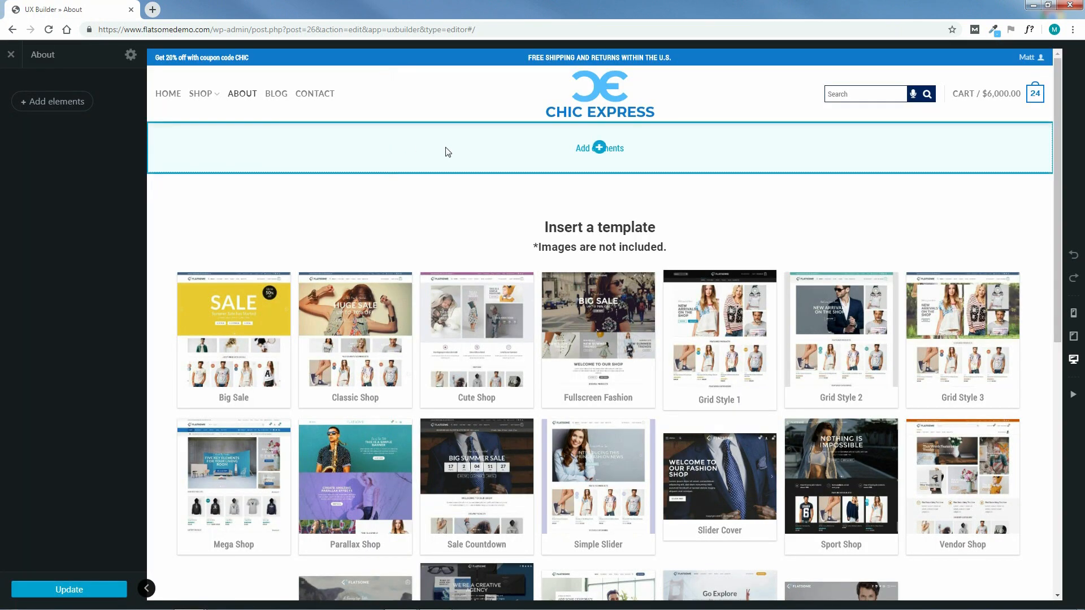
Search the element list for 'ba' and insert a Banner element on the About page
click(599, 148)
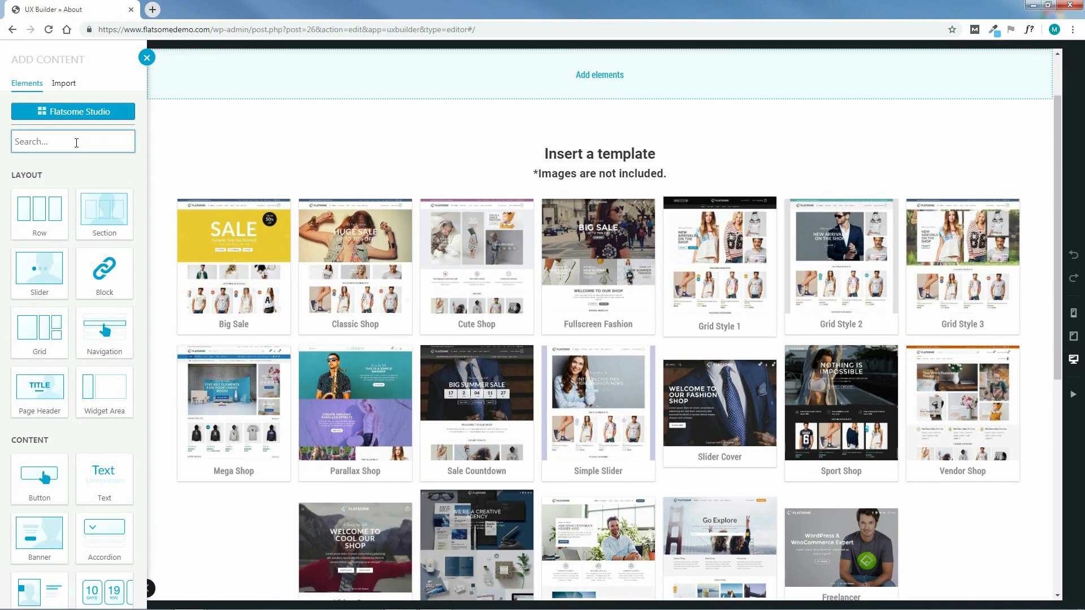
text(banner)
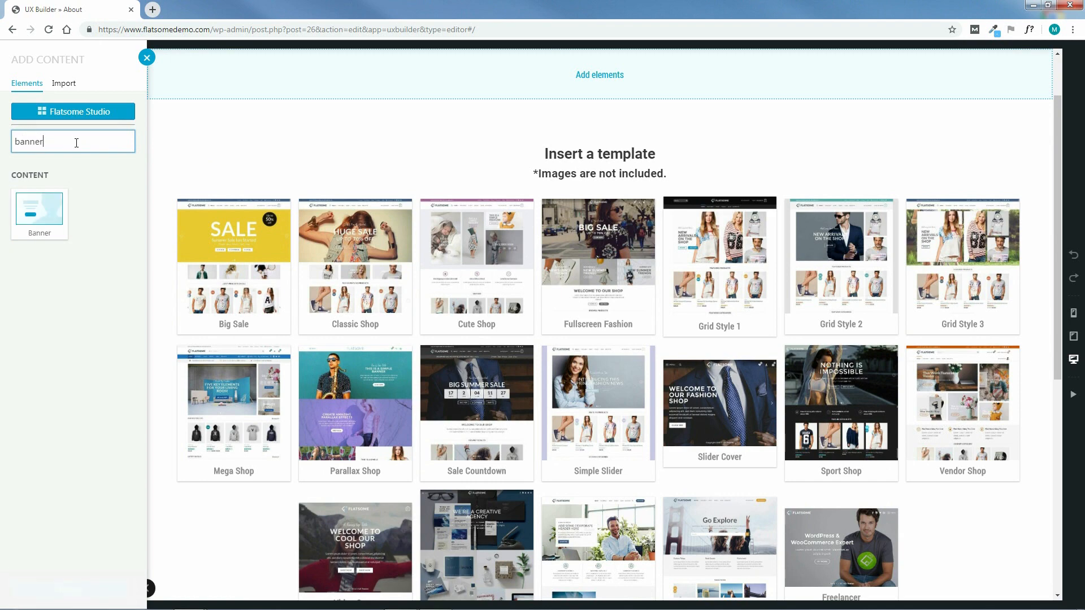
click(40, 217)
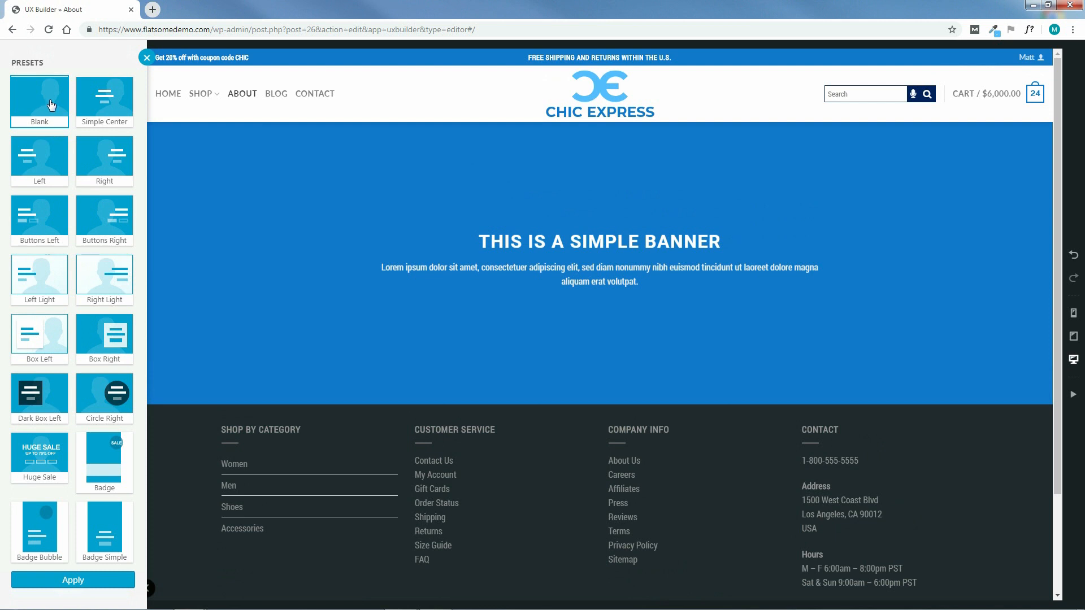
Apply the Blank preset and upload attractive-battle-beautiful-974902 (3).jpg from ABOUT PAGE/IMAGES
click(72, 581)
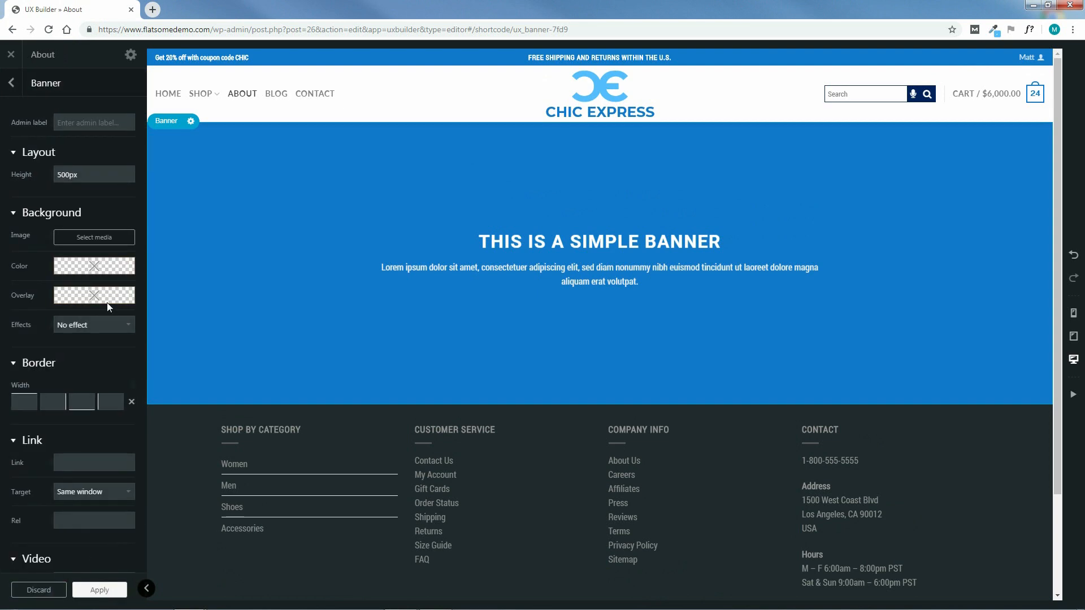
click(96, 238)
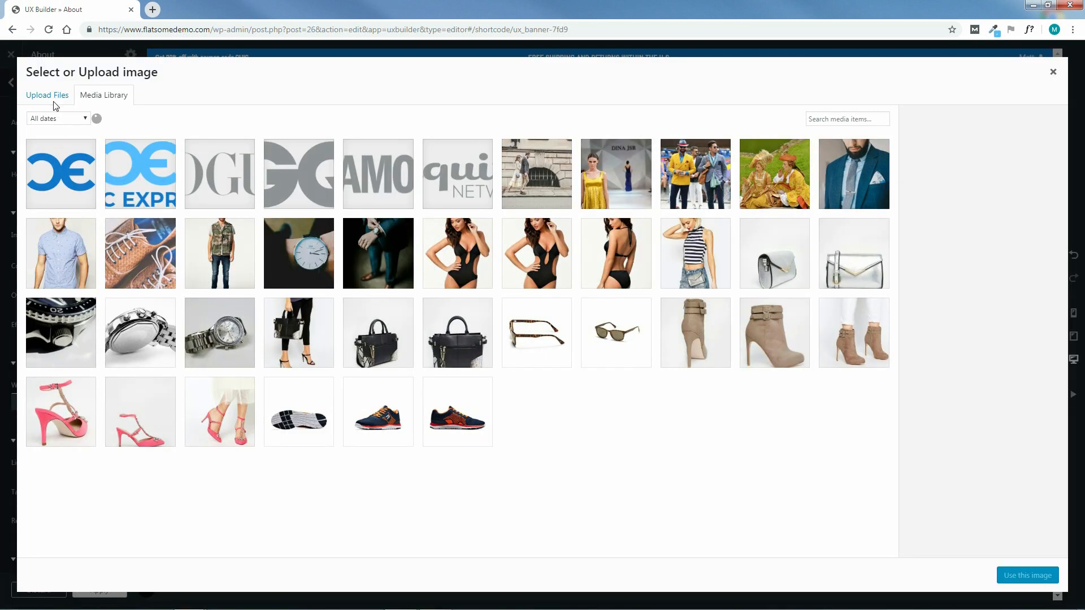
click(55, 101)
click(542, 302)
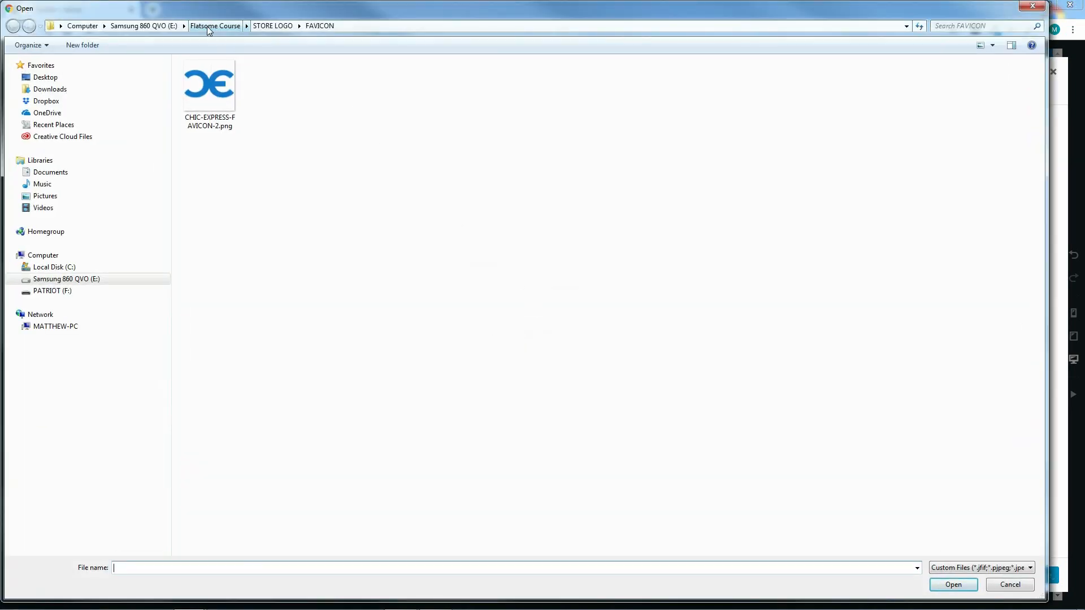
click(213, 26)
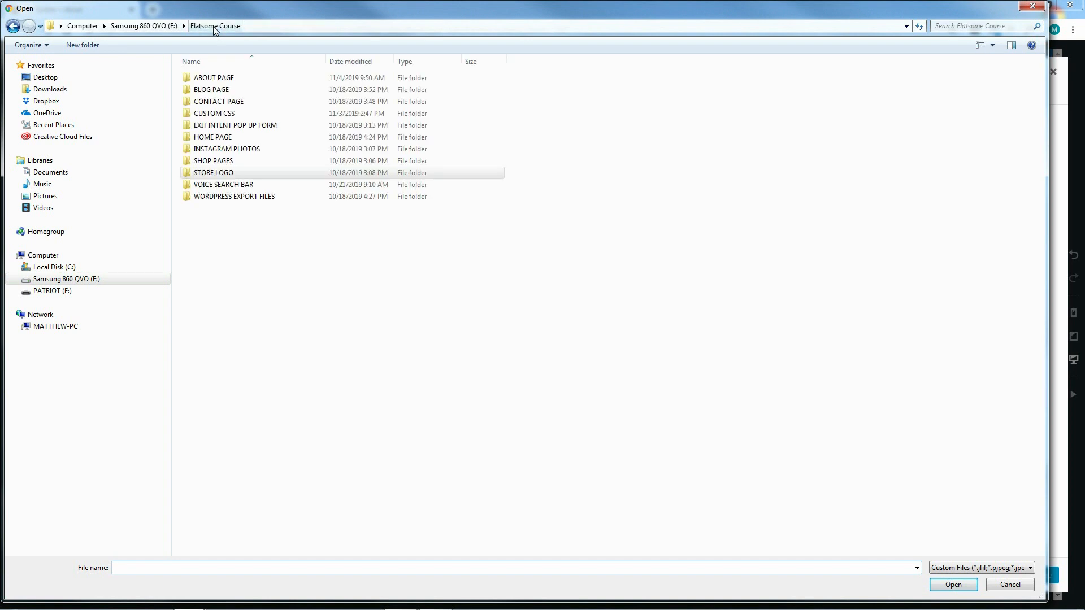
double_click(212, 83)
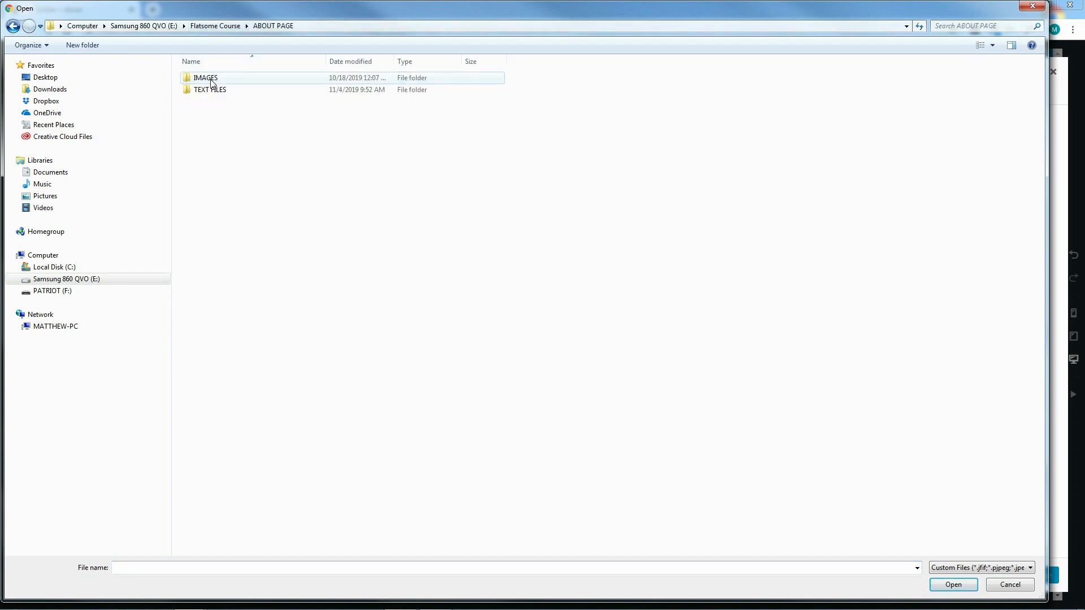
double_click(206, 80)
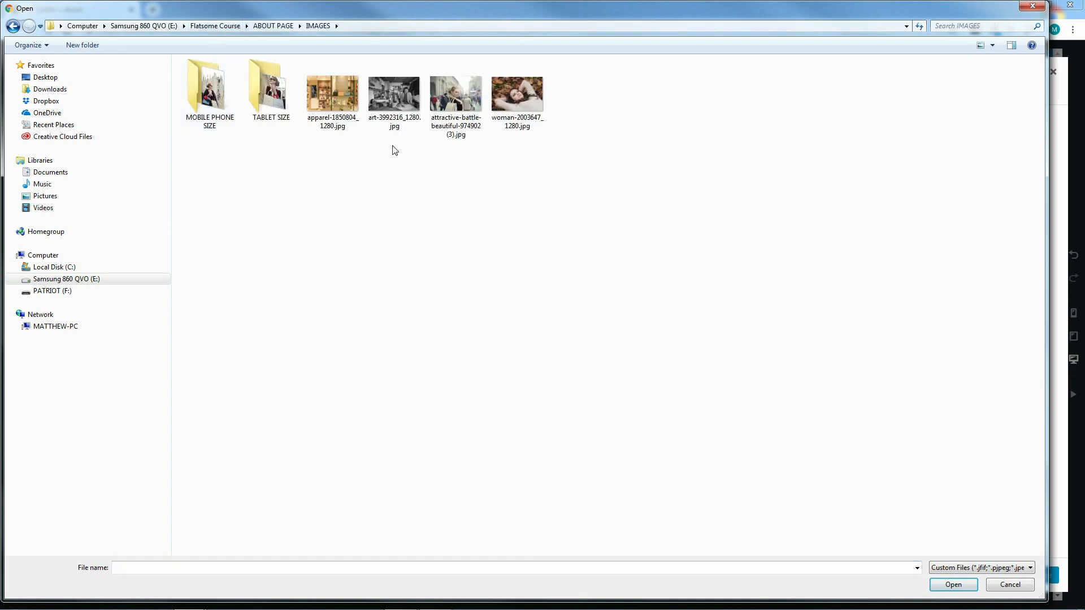
click(455, 104)
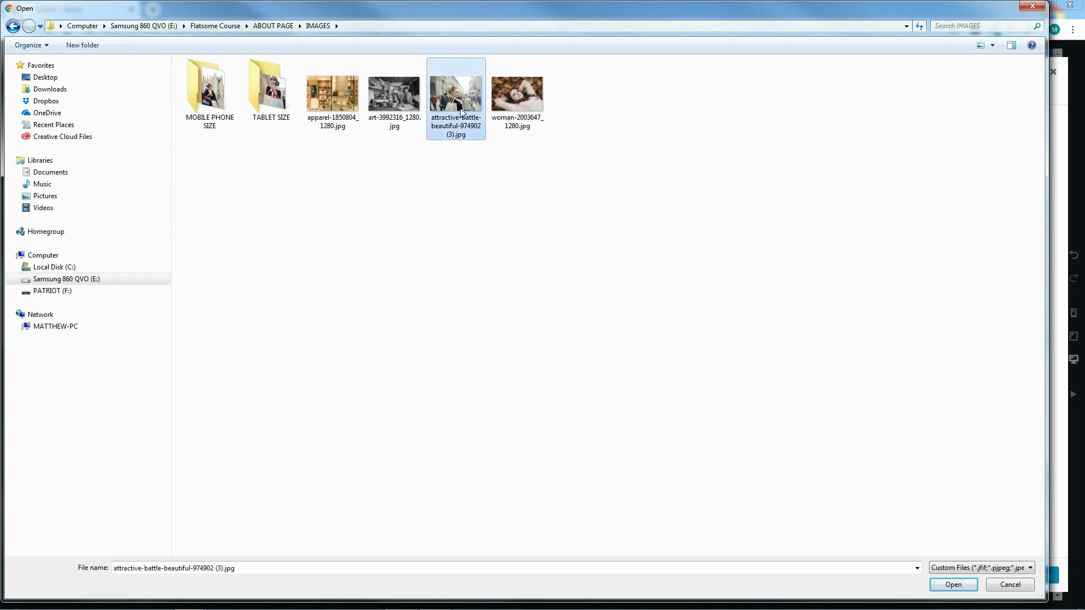
click(950, 588)
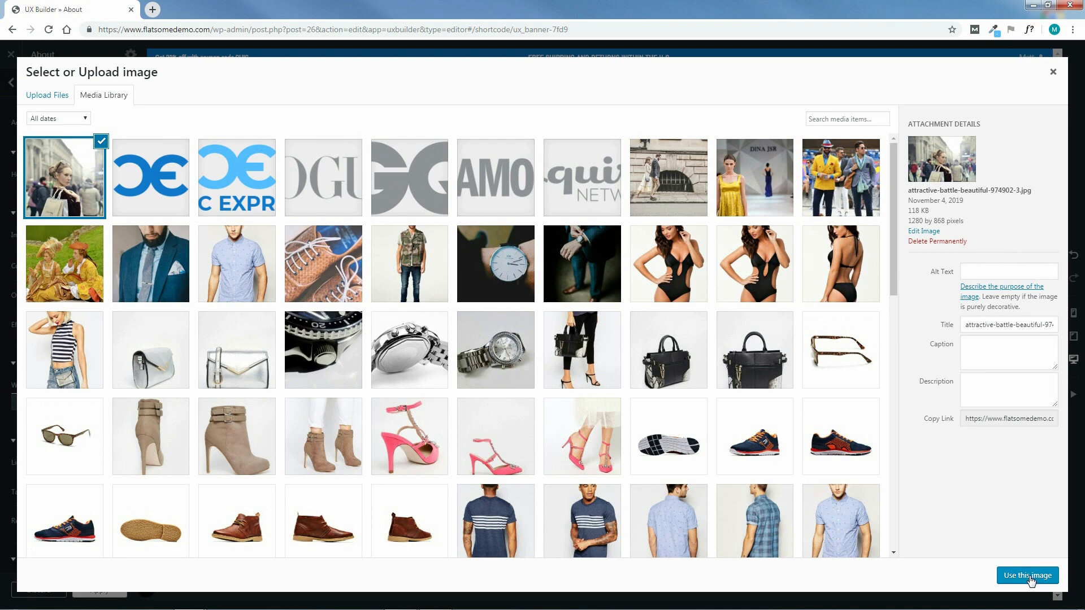
Use the uploaded street photo as the banner background and set the banner height to 47%
click(1027, 575)
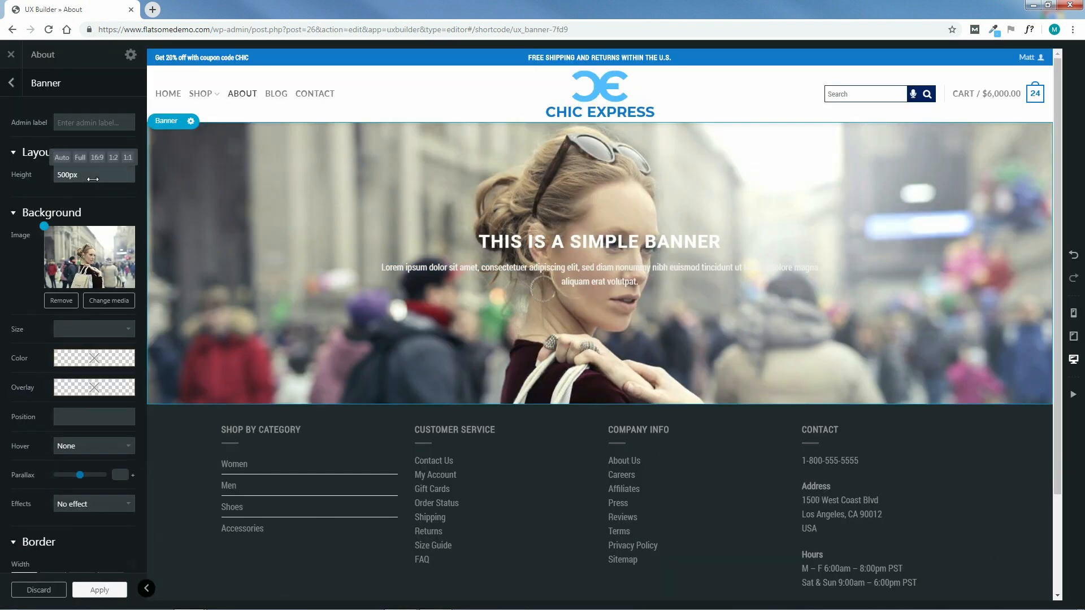
mouse_move(73, 171)
click(97, 157)
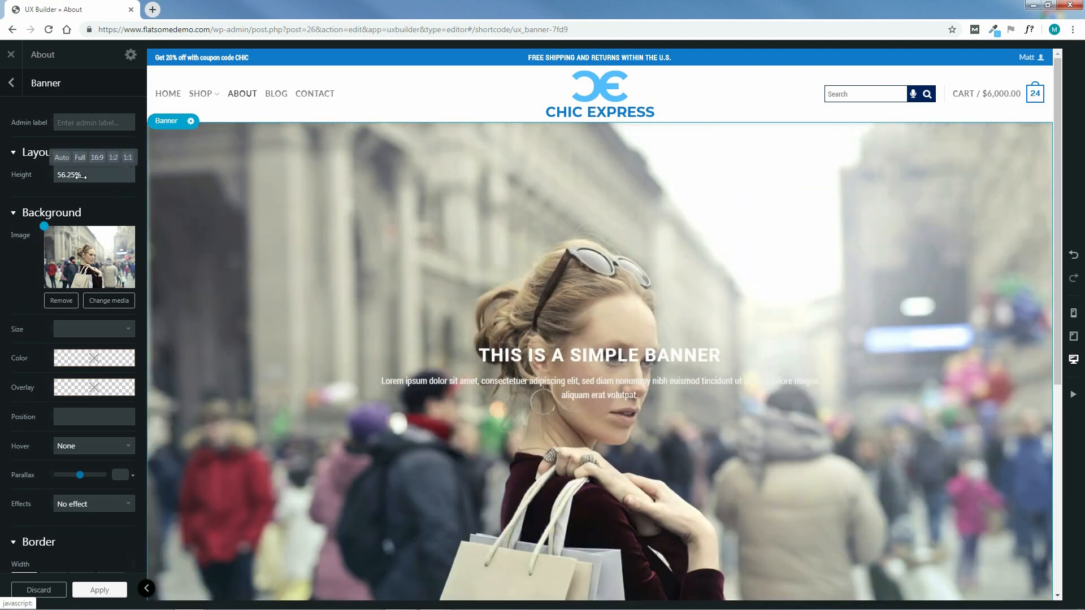
drag(74, 178, 70, 186)
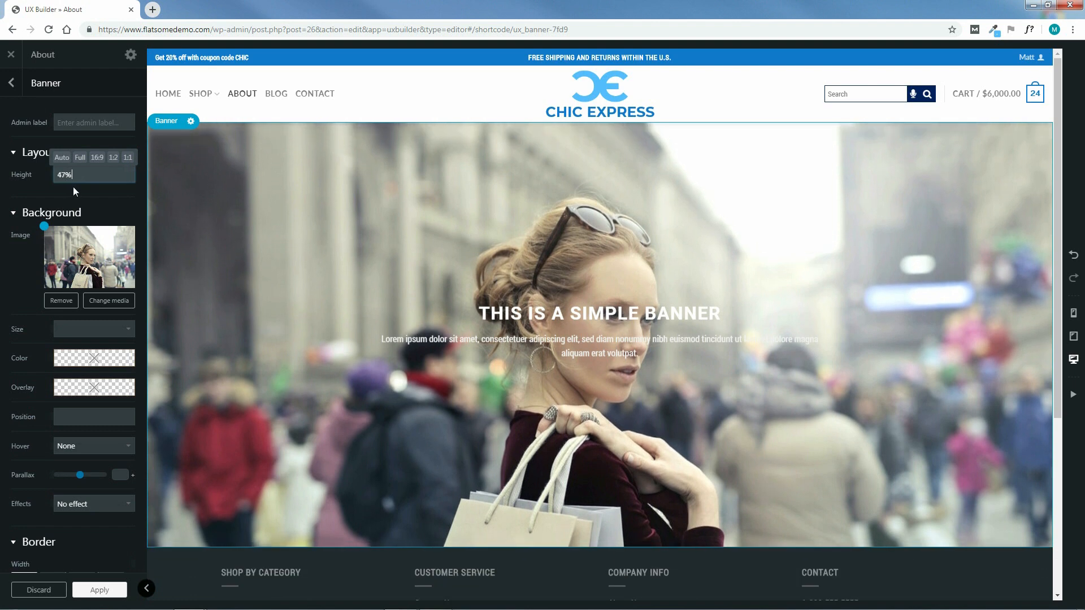
Position the background at 0% 100% with Original size, then open the overlay colour field
drag(44, 225, 30, 295)
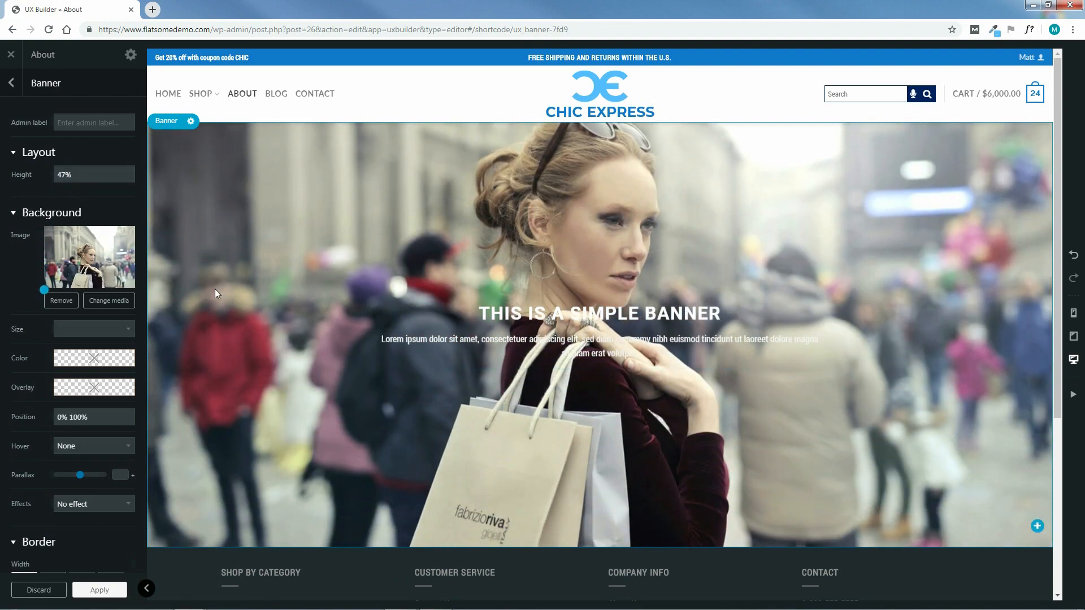
click(94, 329)
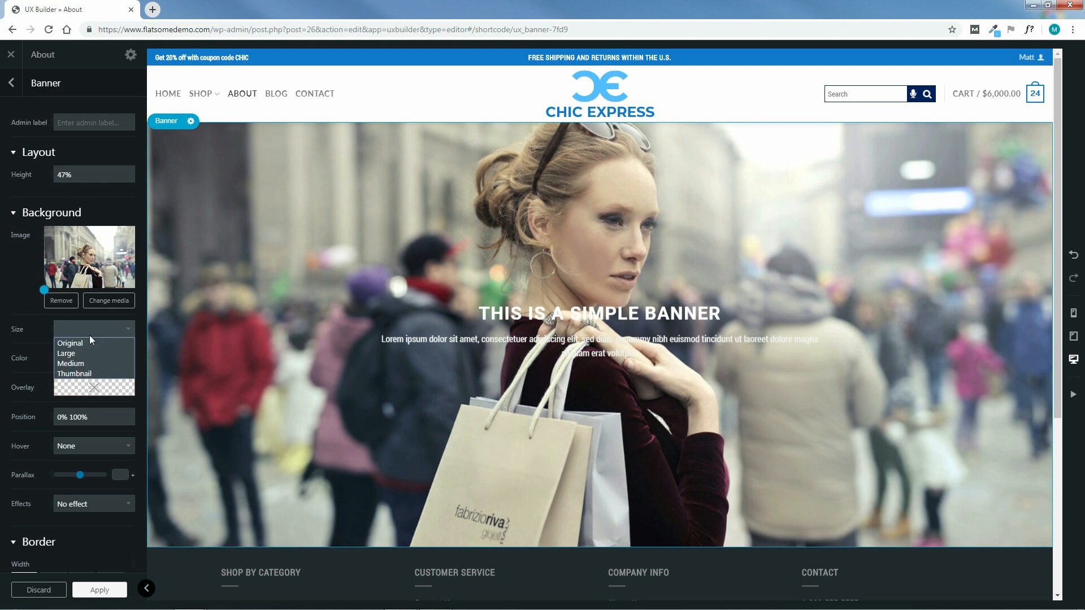
click(84, 342)
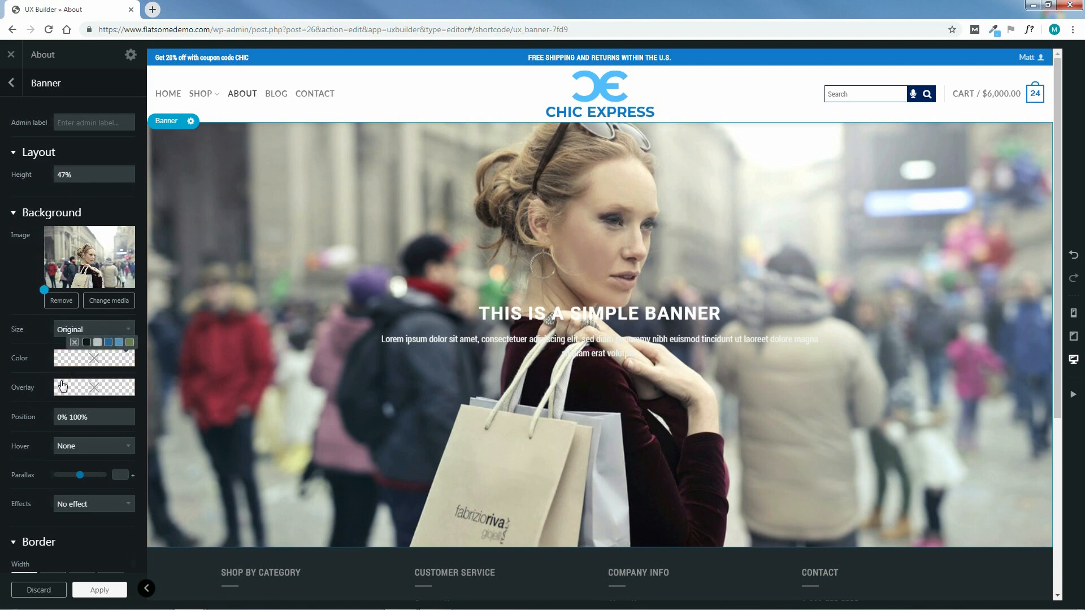
click(103, 392)
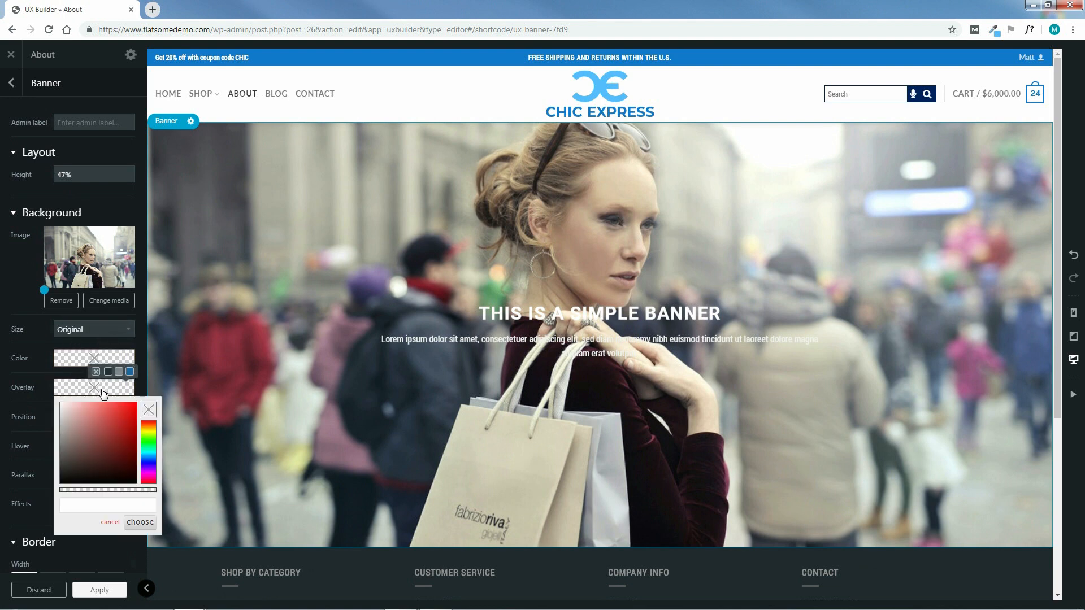
click(106, 505)
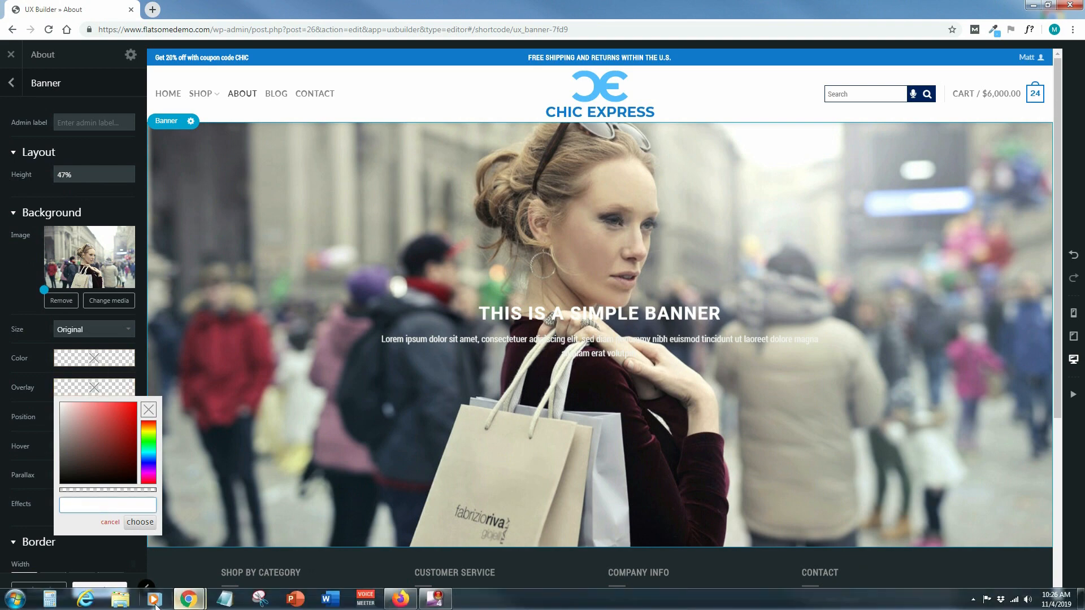
click(120, 599)
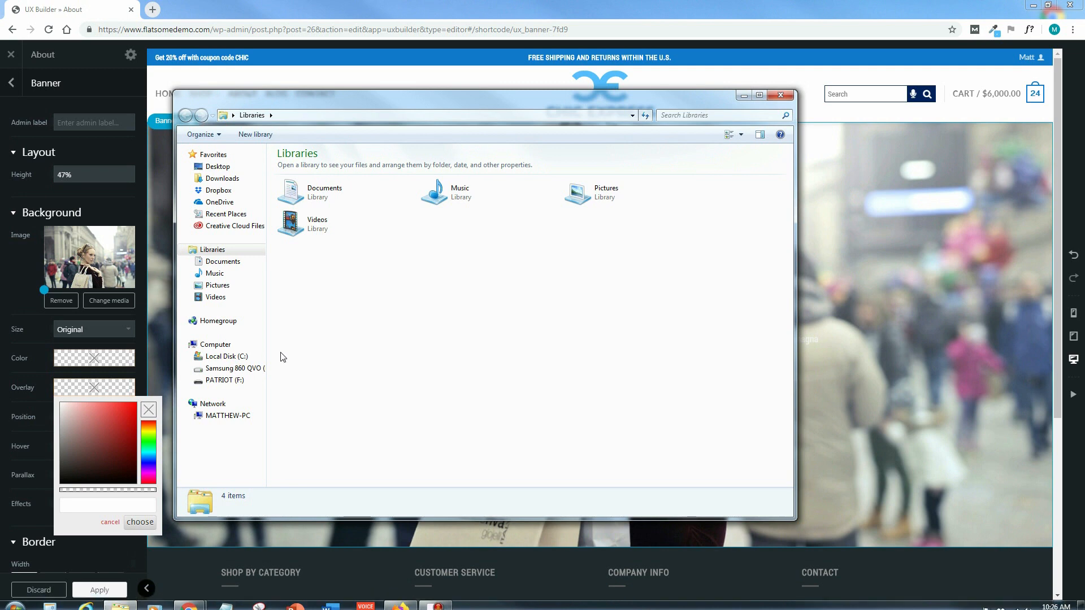
click(263, 368)
double_click(308, 154)
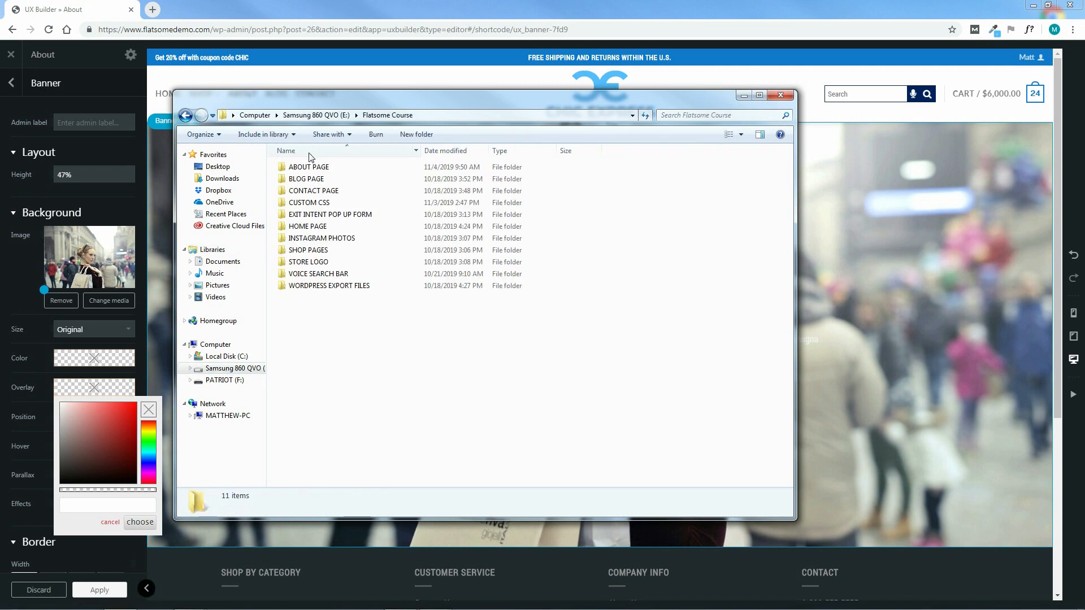
click(312, 168)
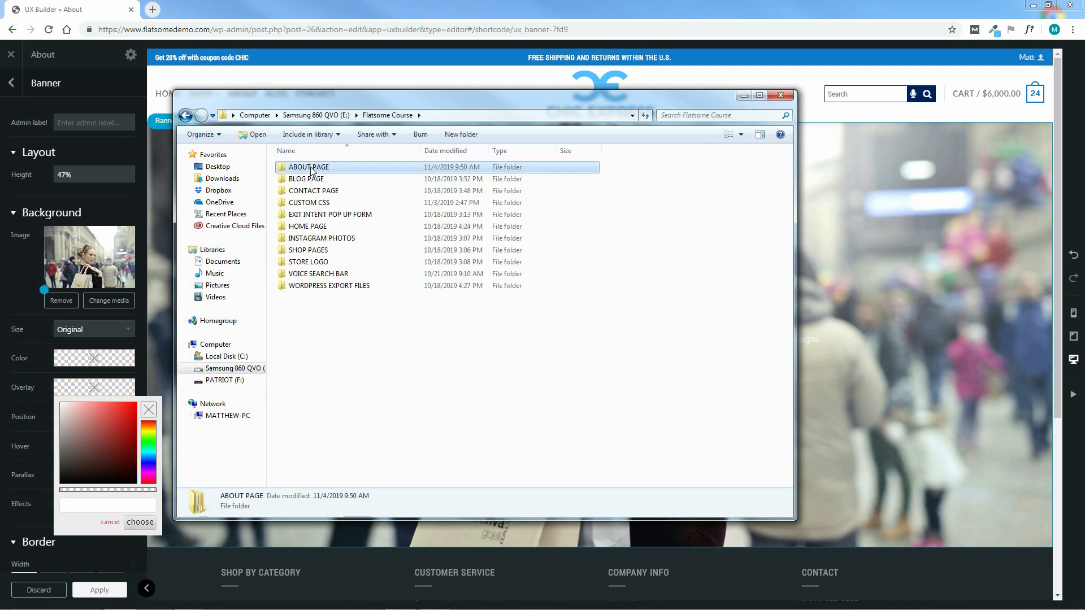
double_click(312, 169)
double_click(310, 179)
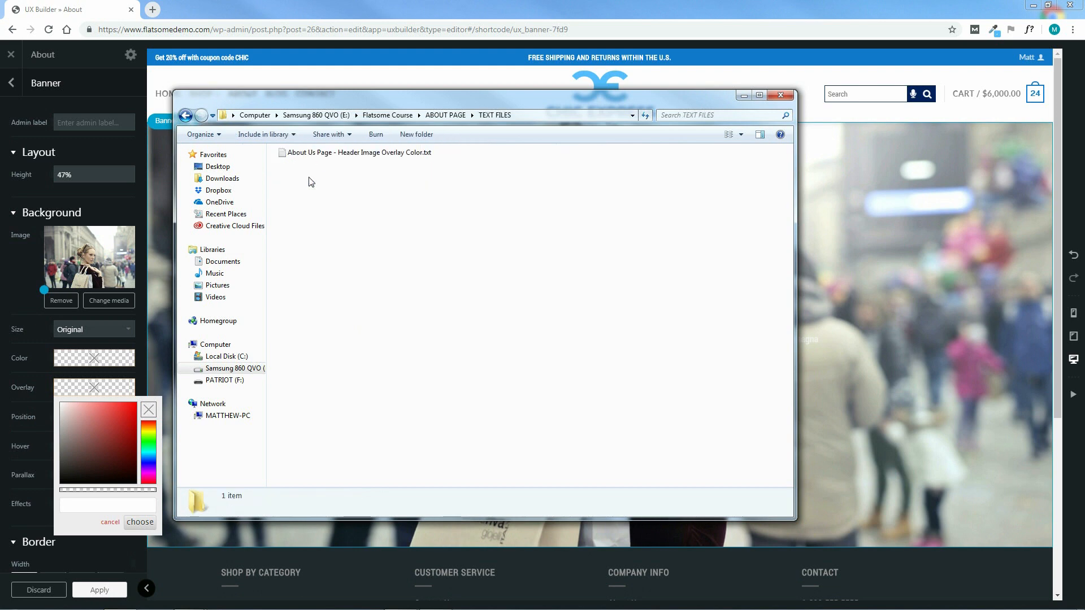
double_click(332, 153)
drag(348, 191, 256, 193)
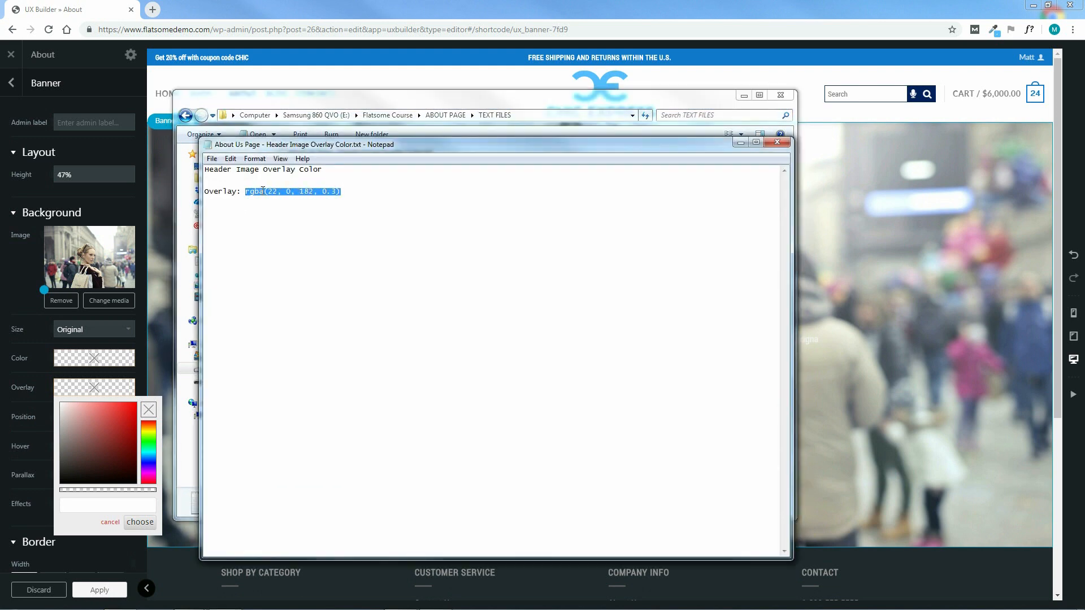
right_click(262, 191)
click(334, 223)
click(776, 143)
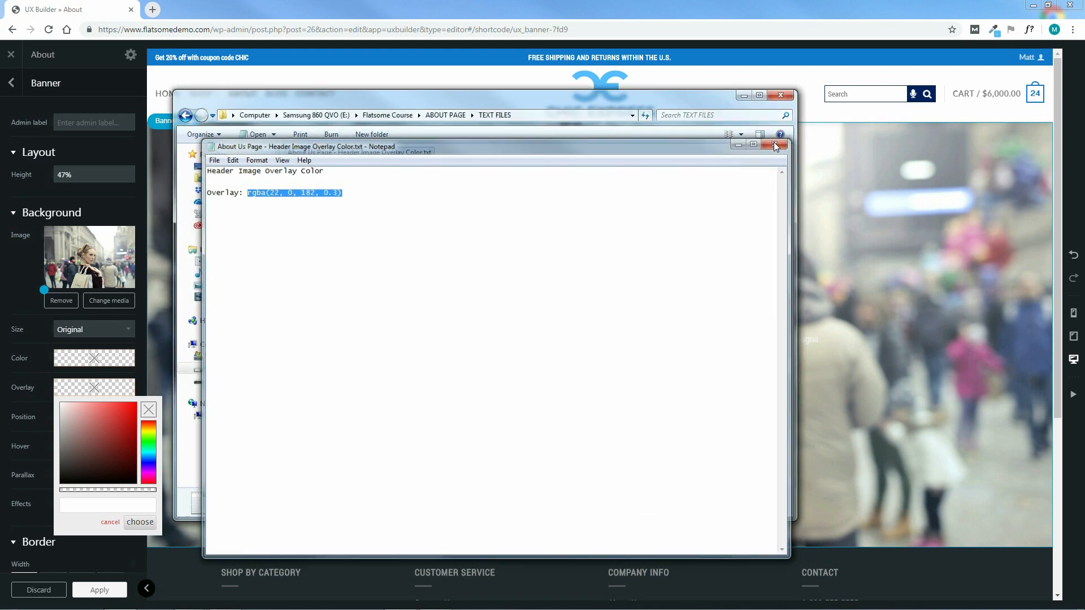
click(780, 95)
click(114, 500)
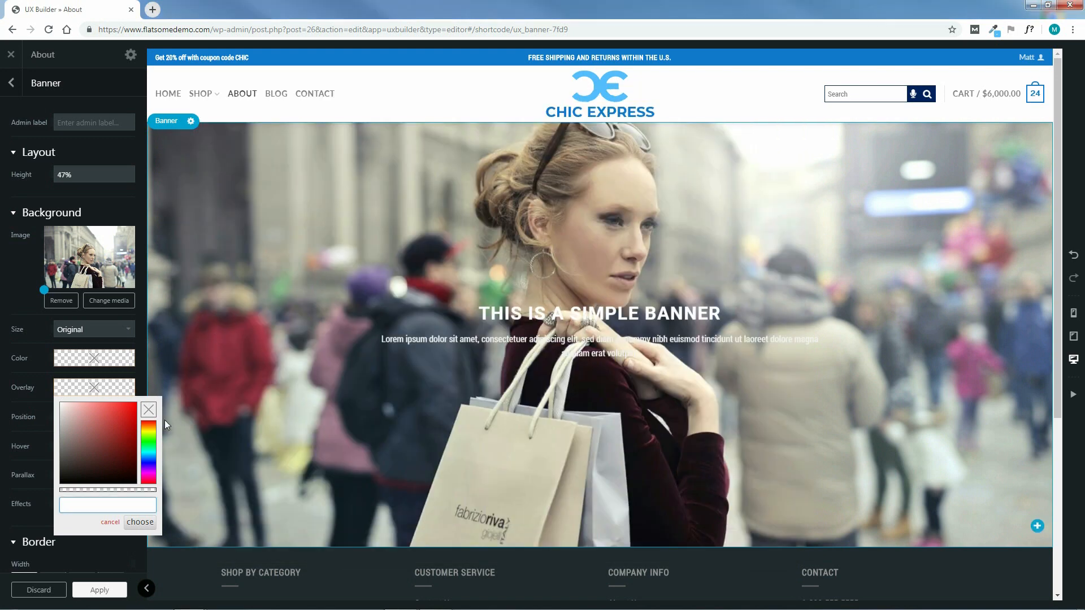
Paste the rgba(22, 0, 182, 0.3) overlay colour and set the background parallax to 5
right_click(113, 509)
click(136, 423)
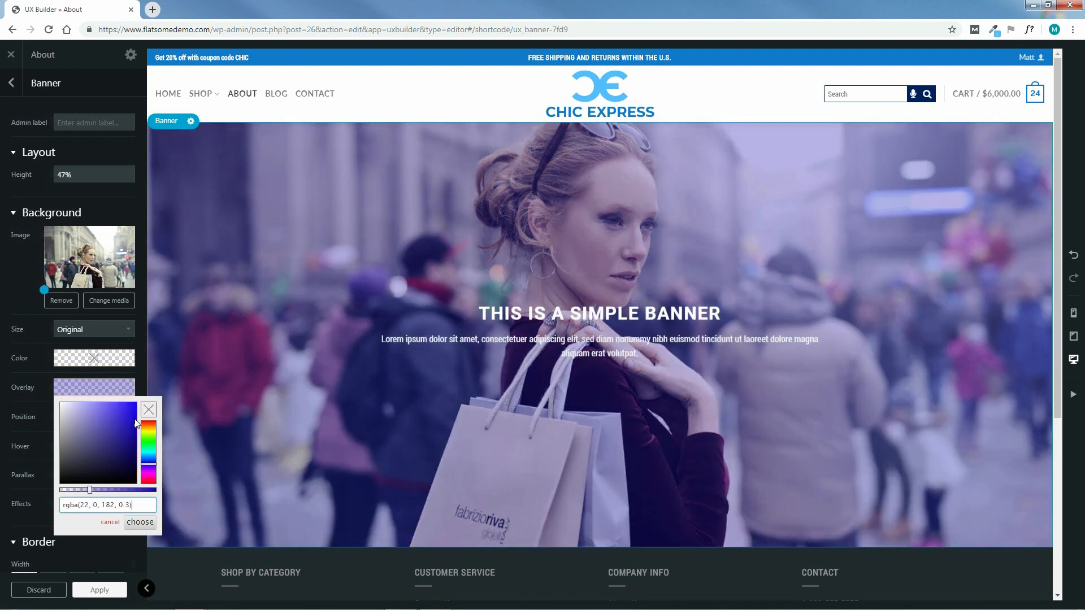
click(142, 523)
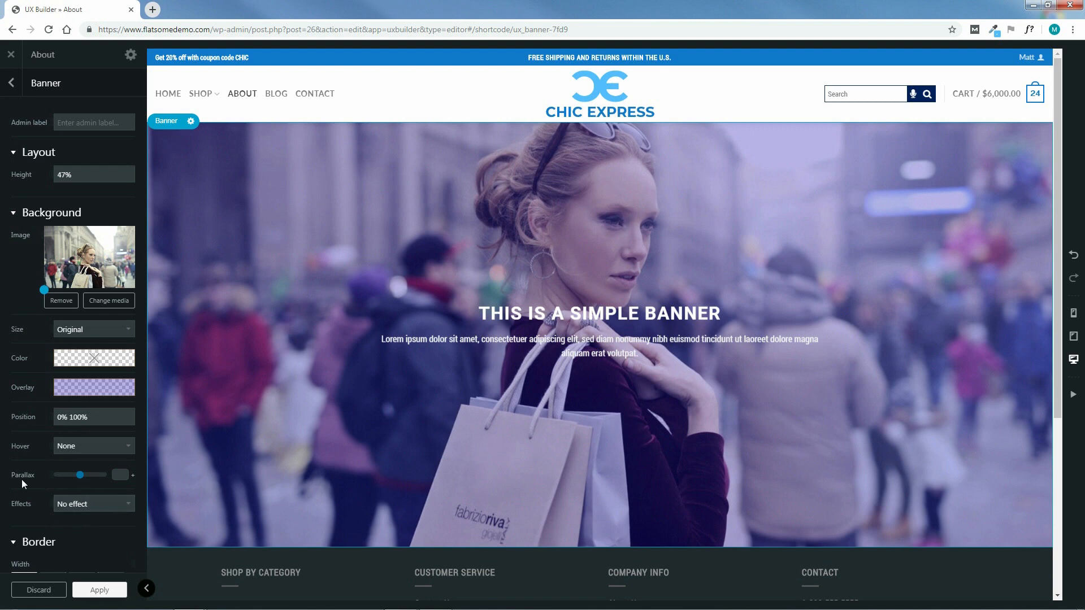
drag(82, 479, 83, 481)
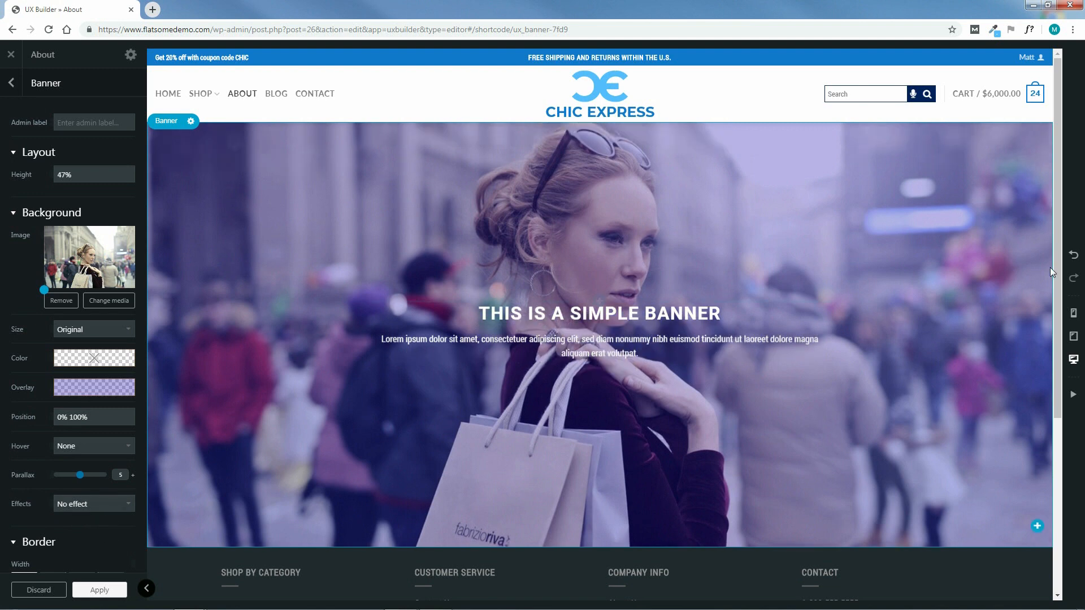
drag(1060, 137, 1026, 113)
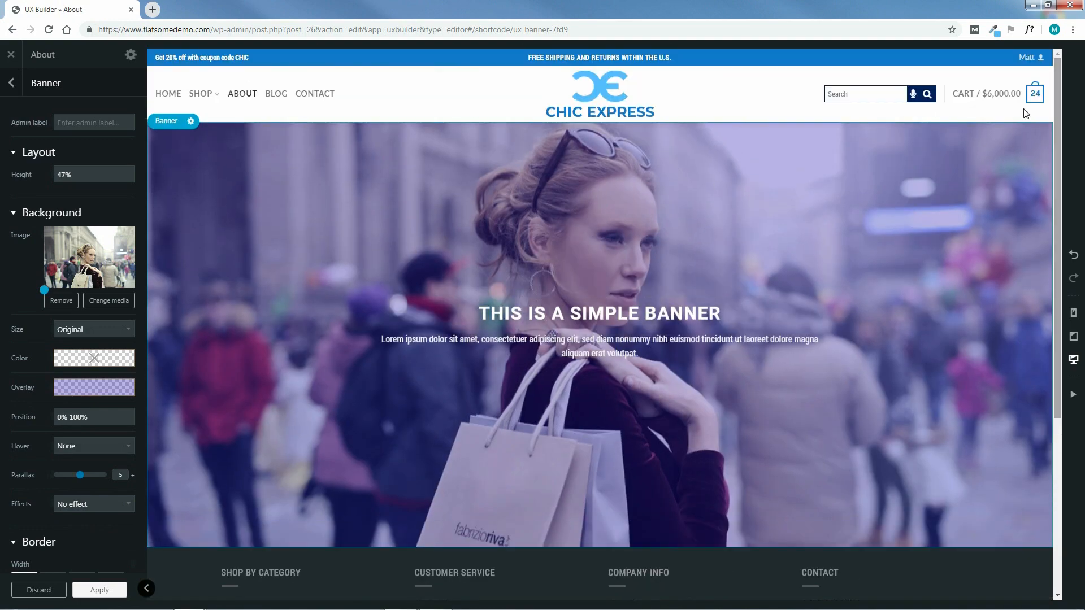
Apply the banner settings, then open the banner's Text element in the visual text editor
click(100, 591)
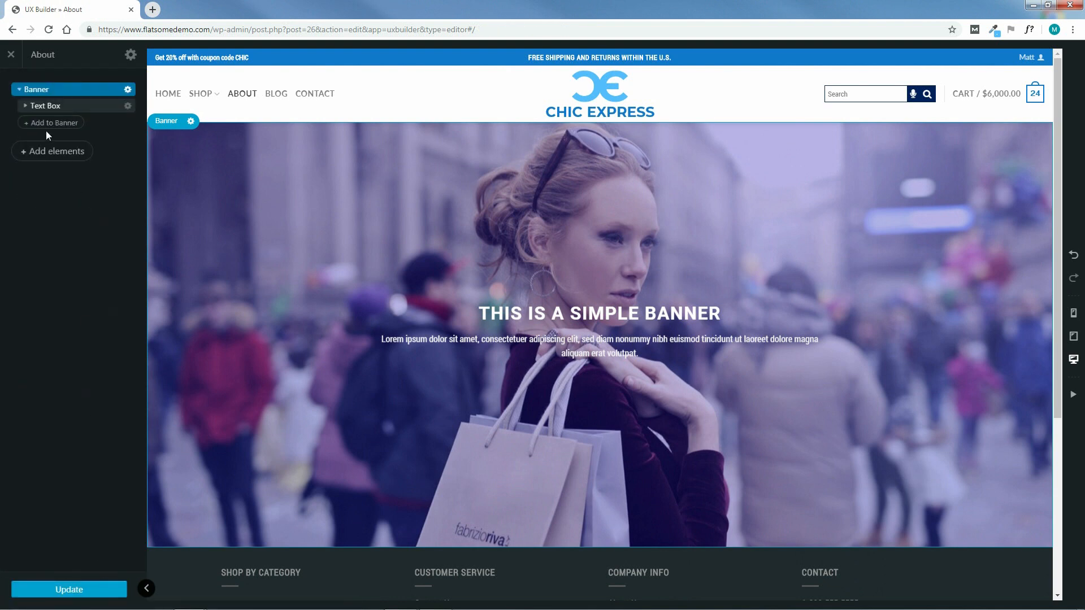
click(83, 108)
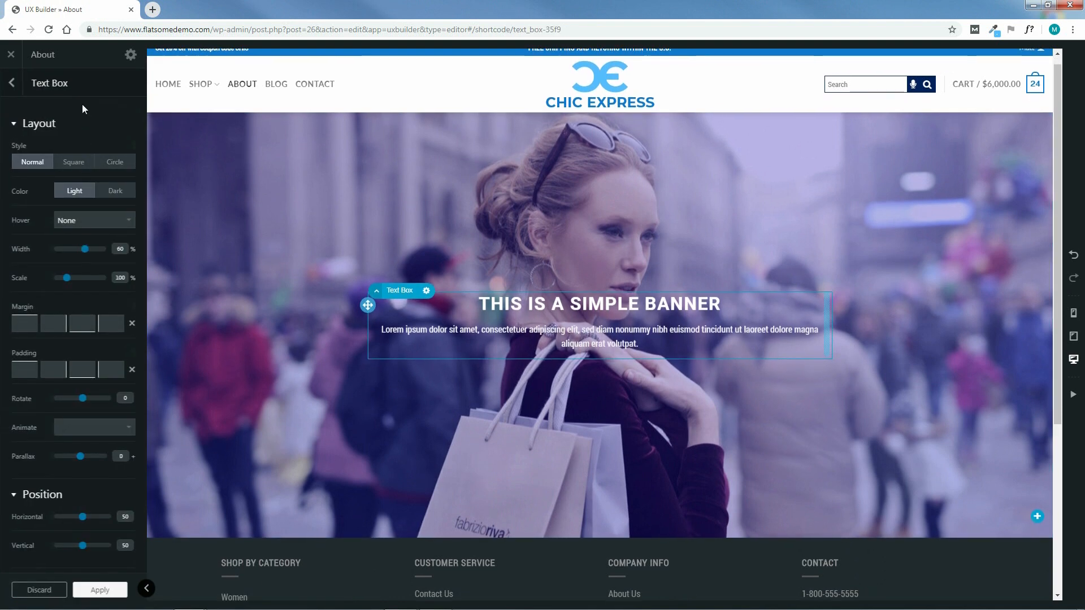
click(11, 83)
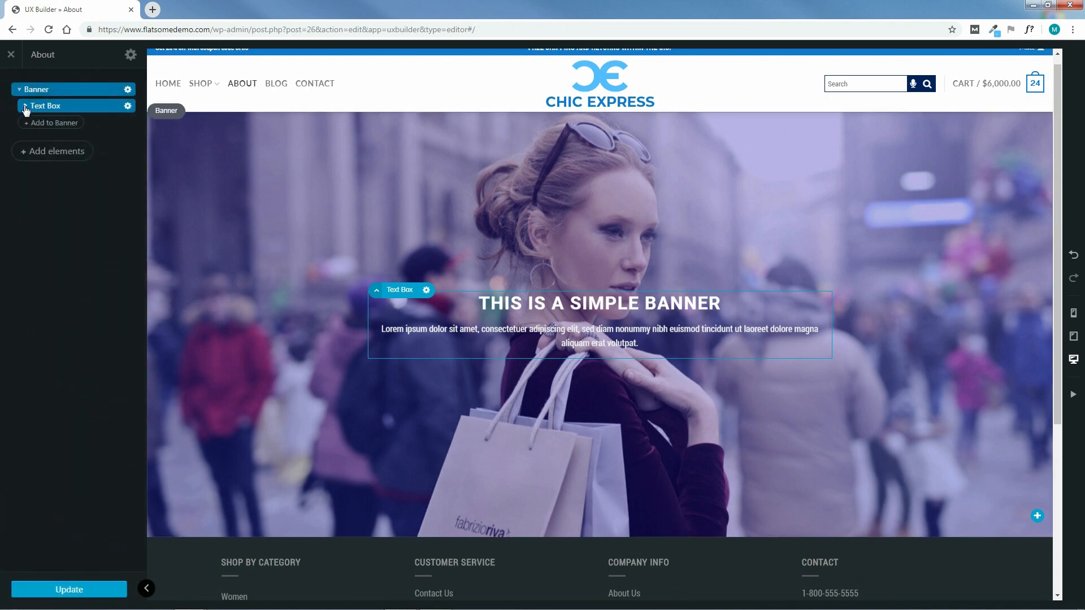
click(25, 106)
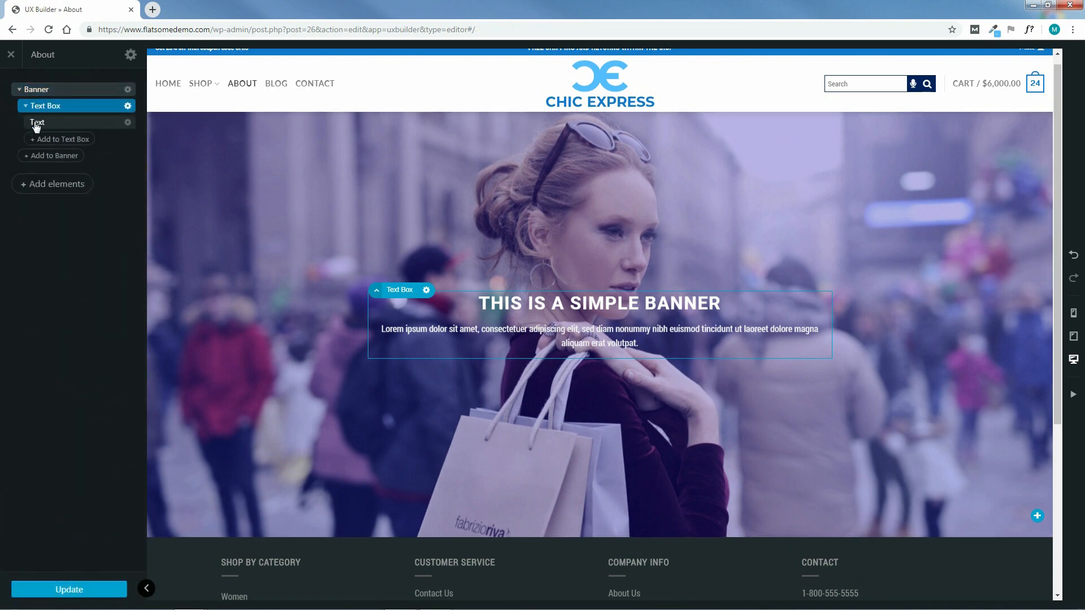
click(94, 124)
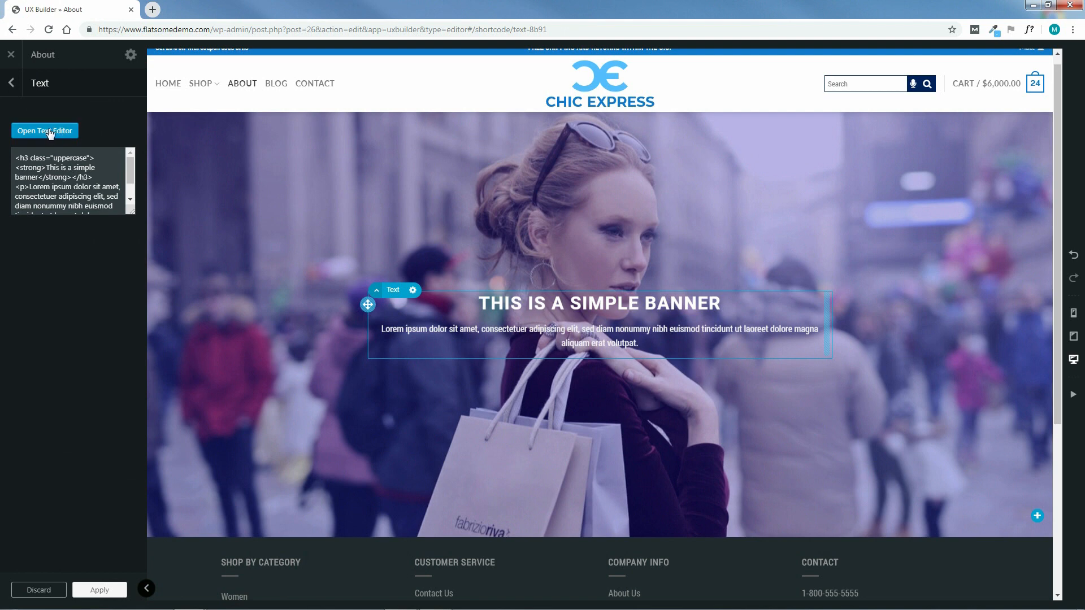
click(47, 134)
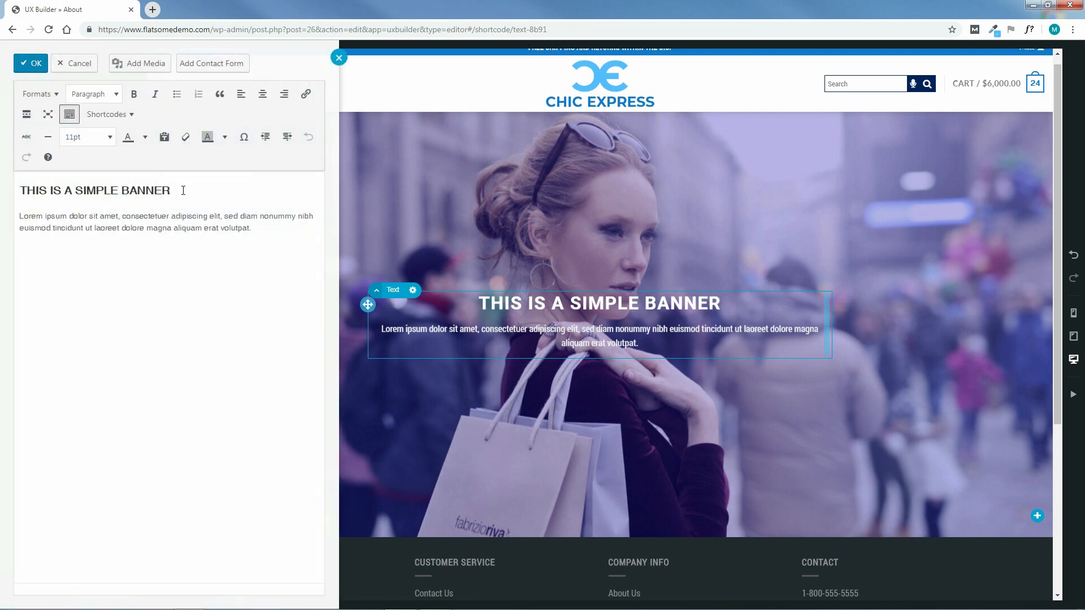
Replace the banner heading with OUR STORY, formatted as Heading 1 at 150% size
drag(179, 191, 22, 191)
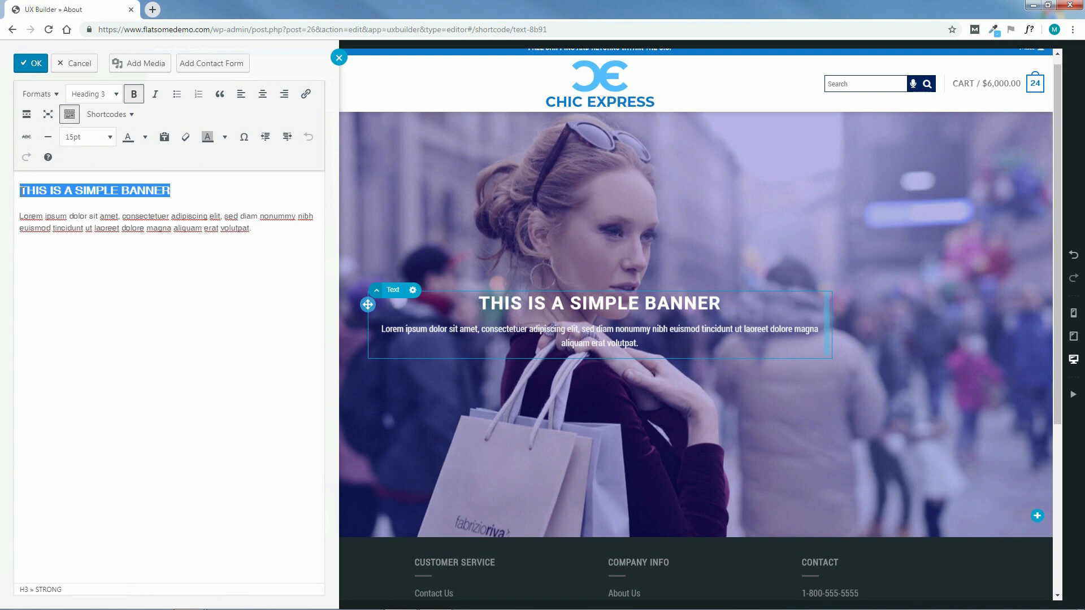
text(OUR)
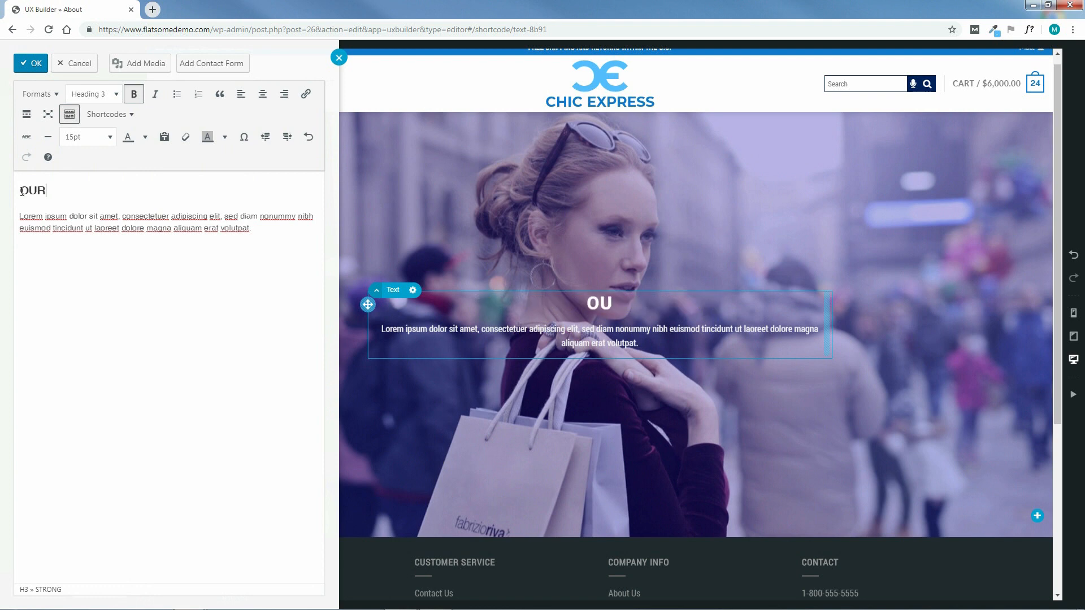
text( STORY)
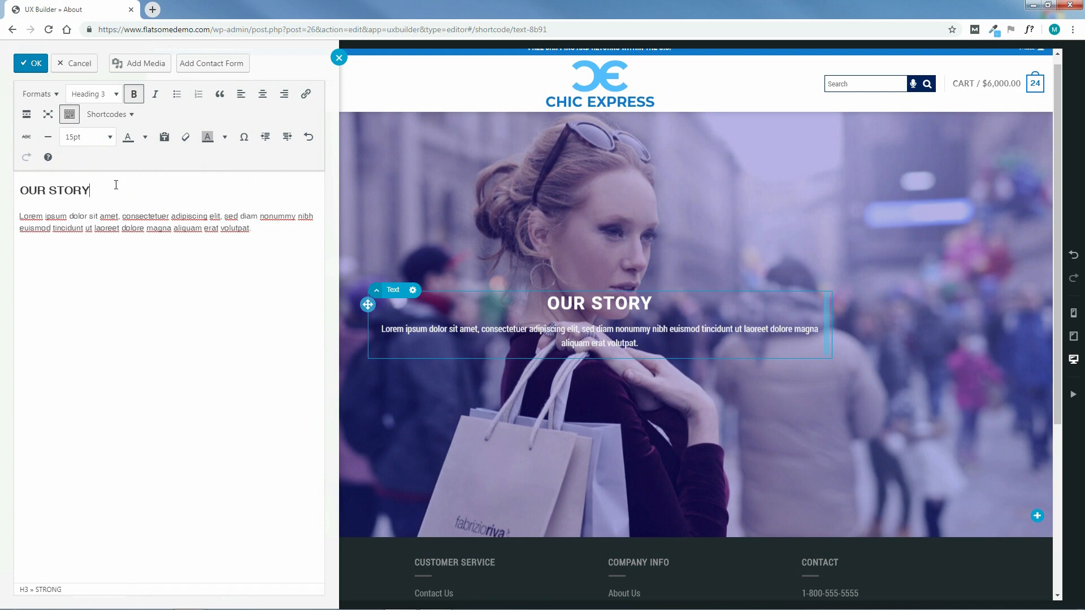
drag(90, 189, 20, 190)
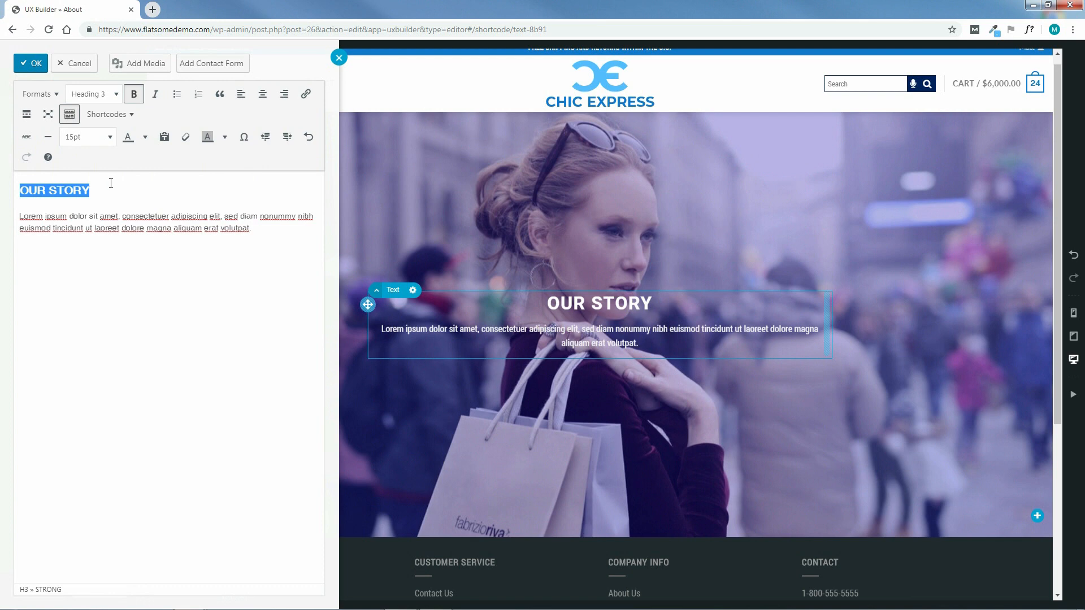
click(110, 94)
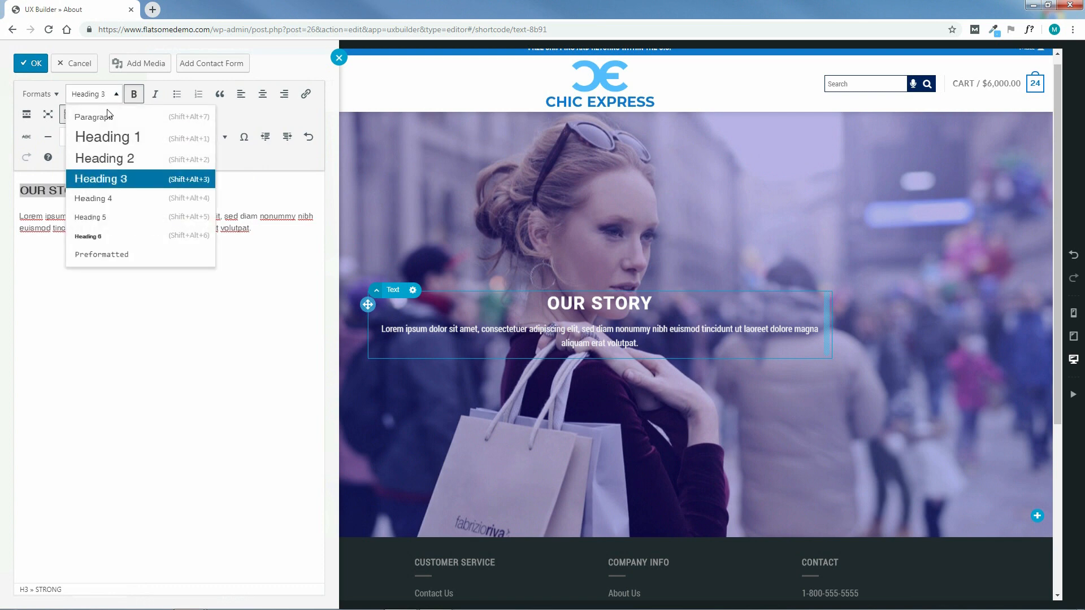
click(112, 139)
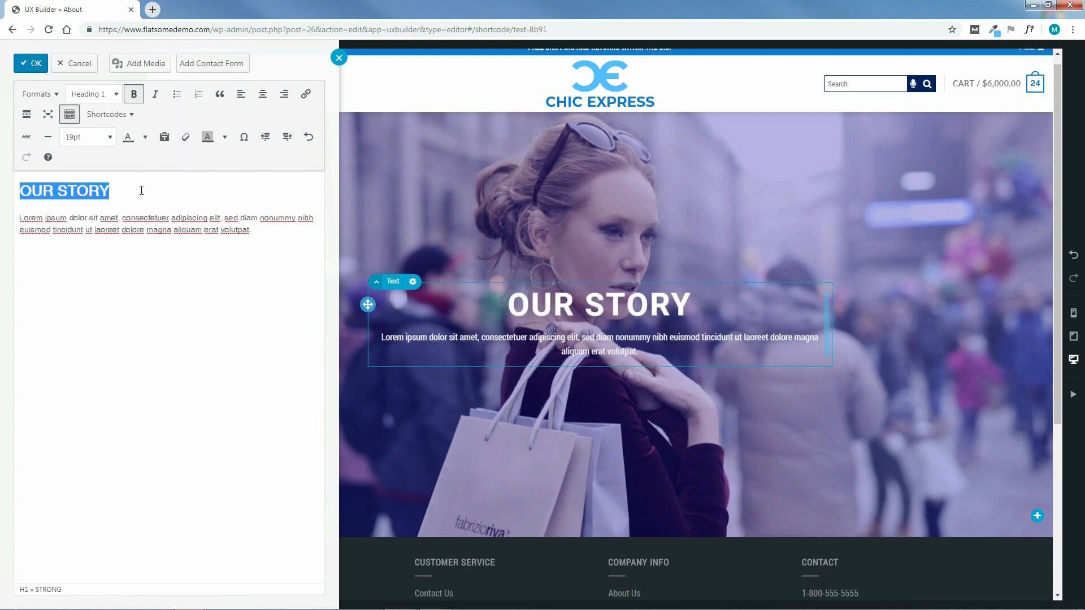
click(106, 138)
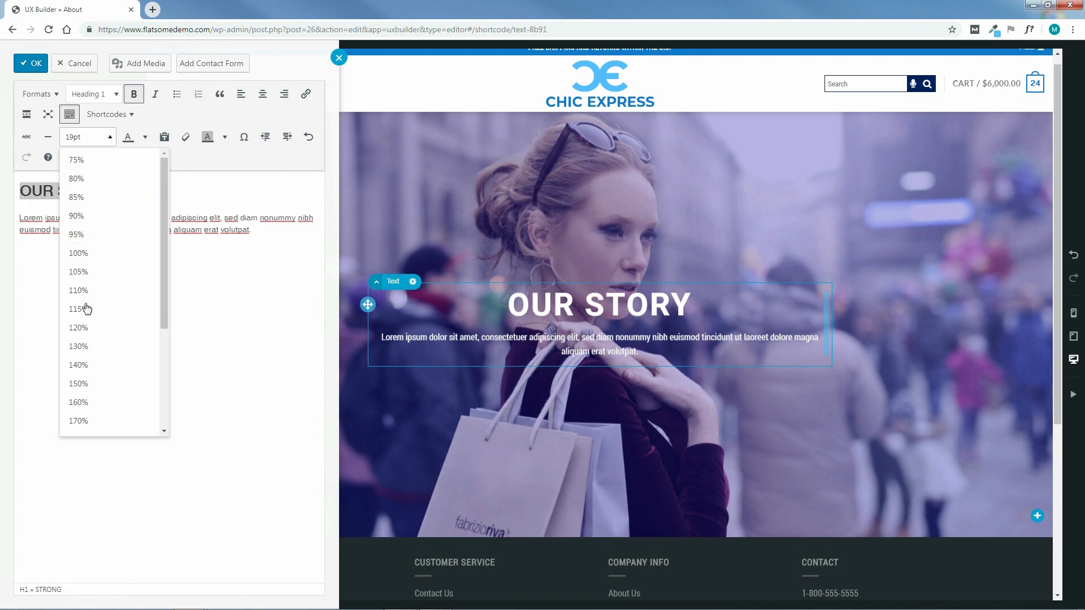
click(87, 383)
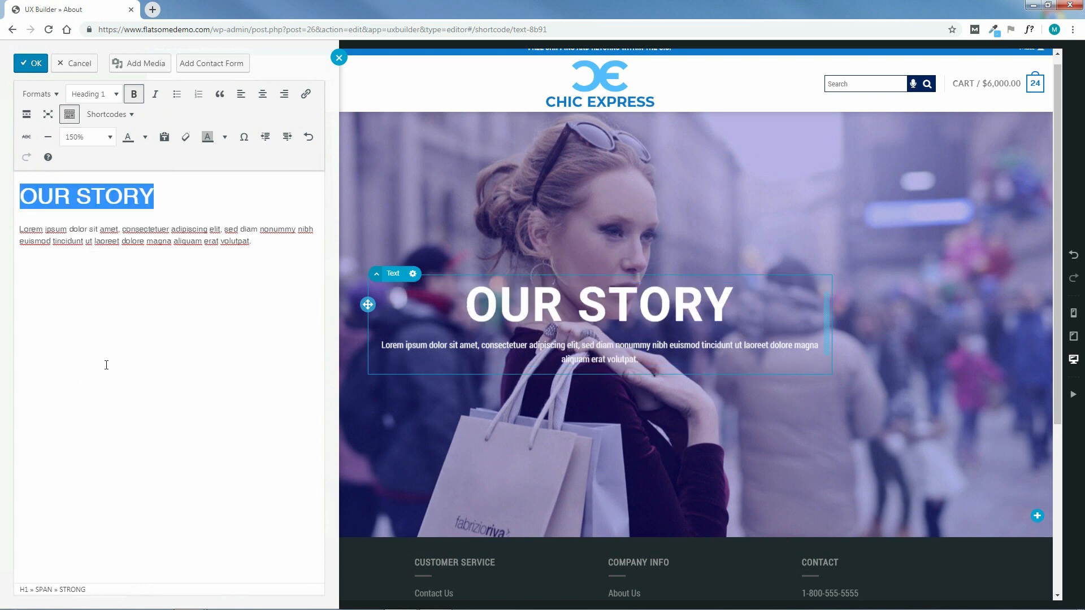
Delete the lorem ipsum paragraph, apply the text changes and update the page
drag(268, 240, 19, 230)
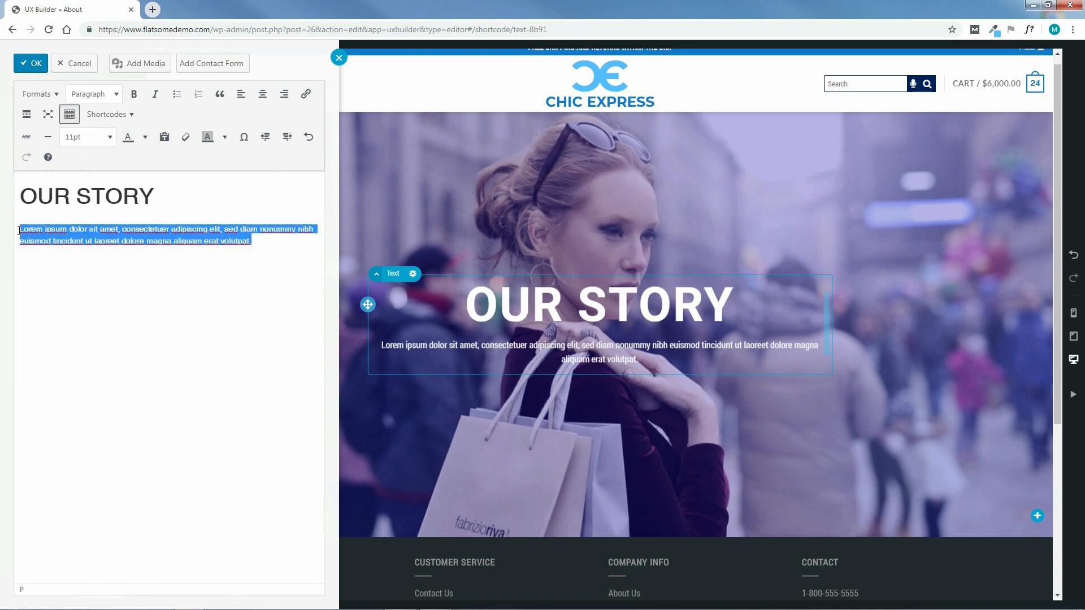
key(Delete)
key(BackSpace)
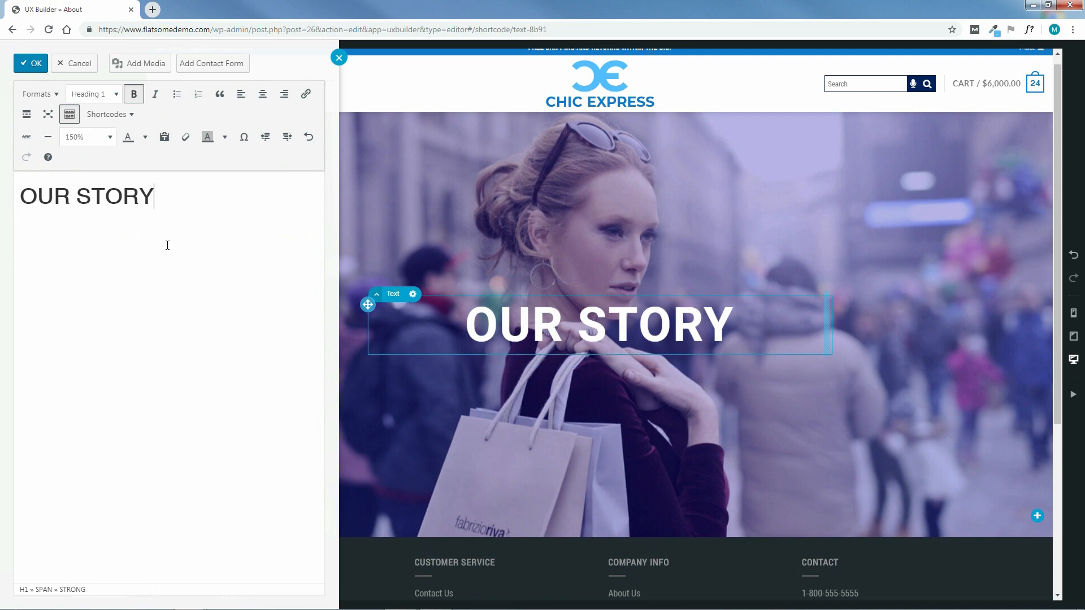
click(28, 66)
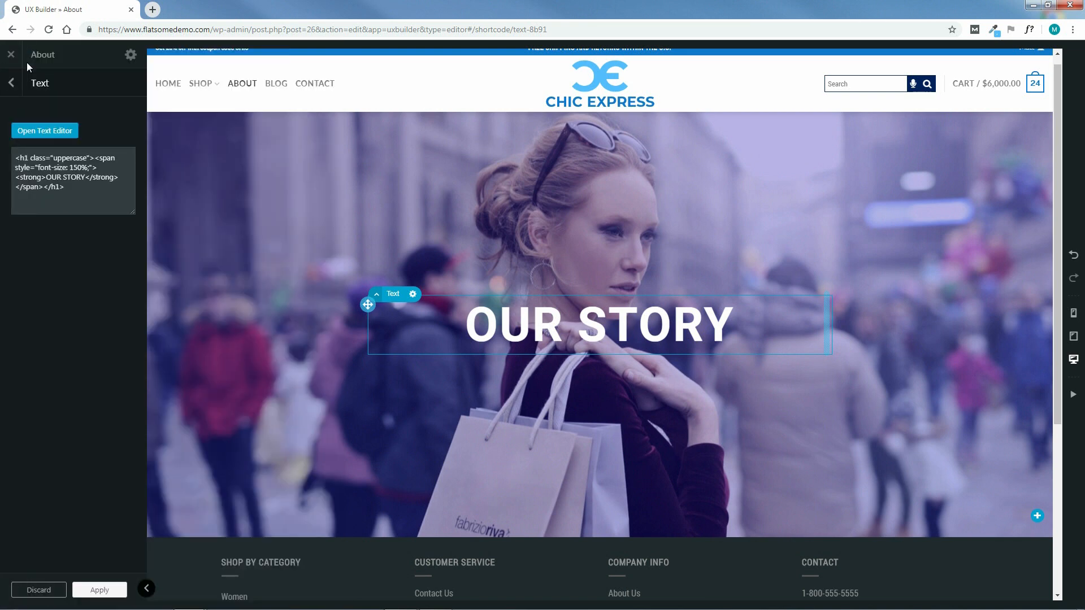
click(97, 590)
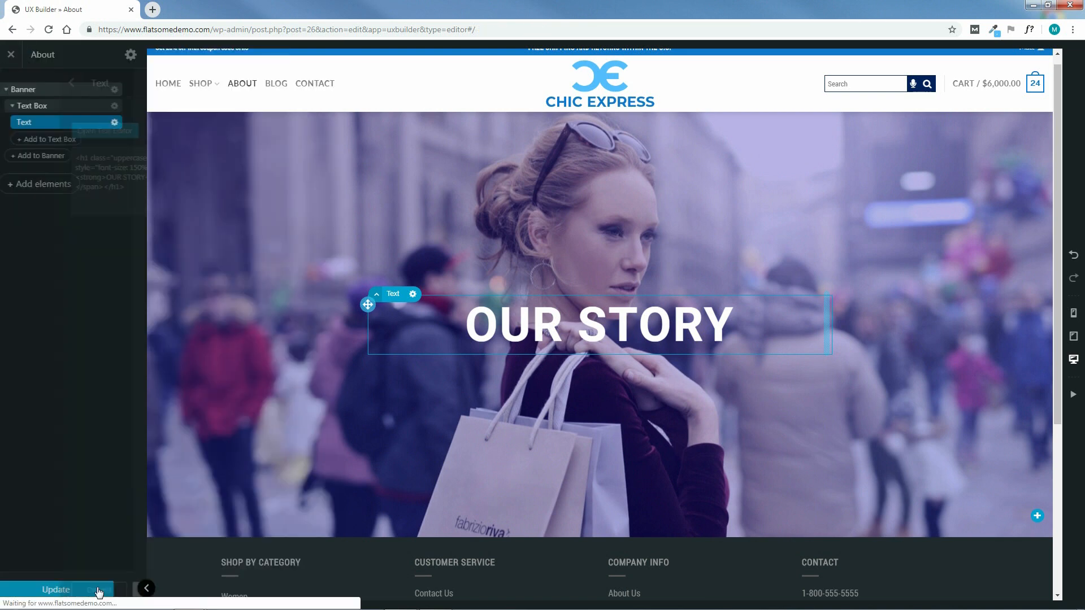
click(67, 590)
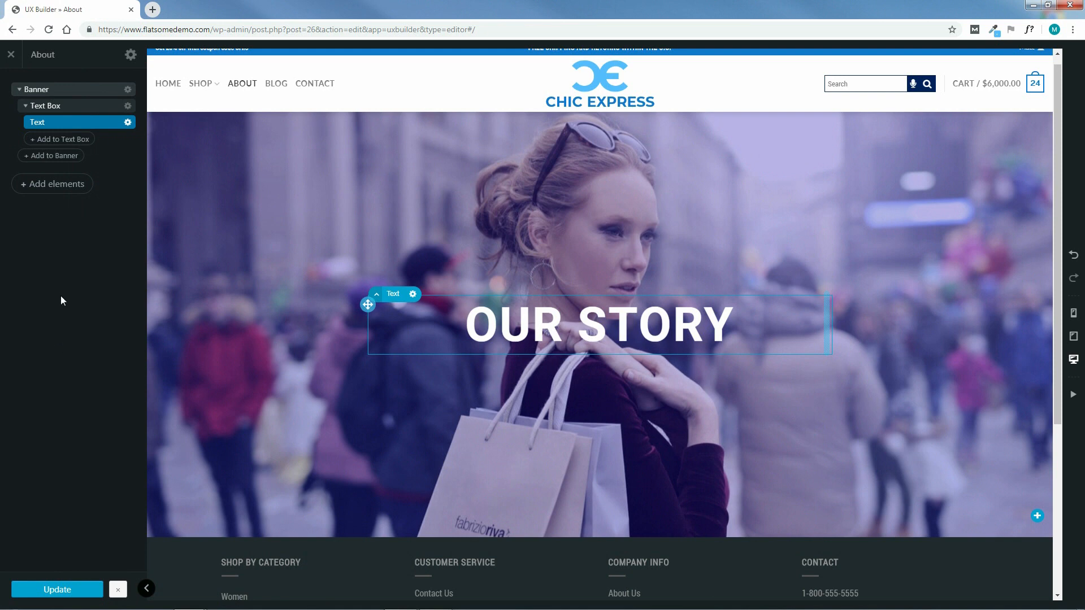
click(55, 188)
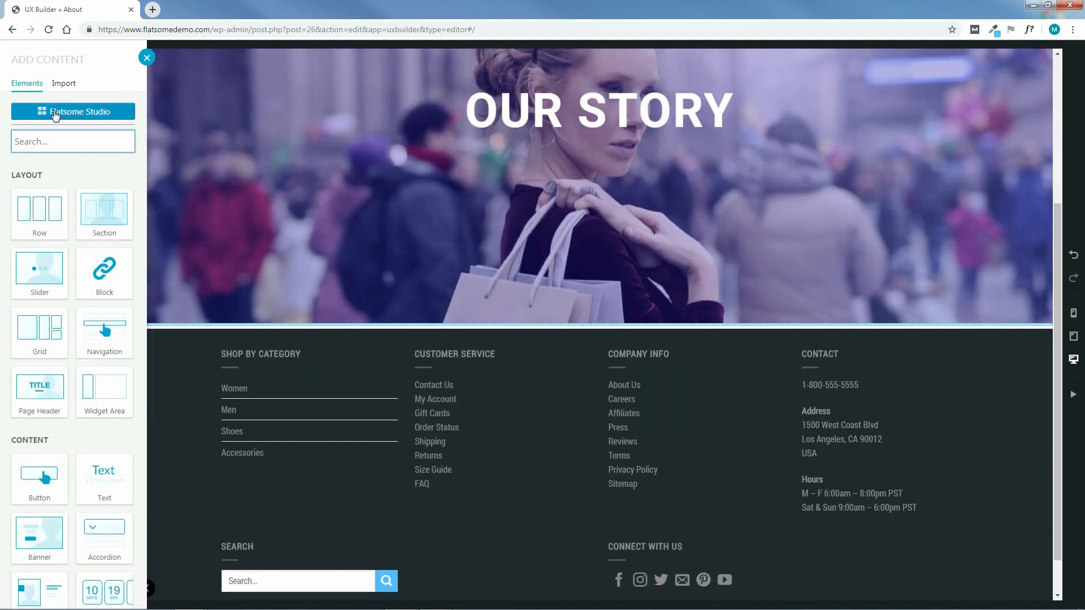
Preview and import the About-category 'grid with different topics' layout from Flatsome Studio
click(72, 112)
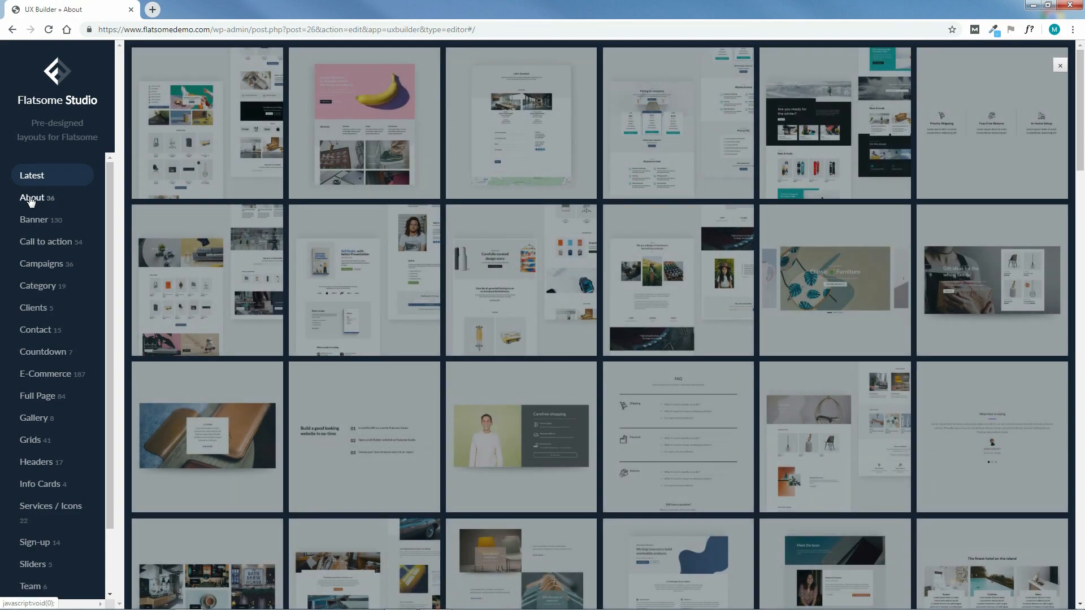
click(31, 199)
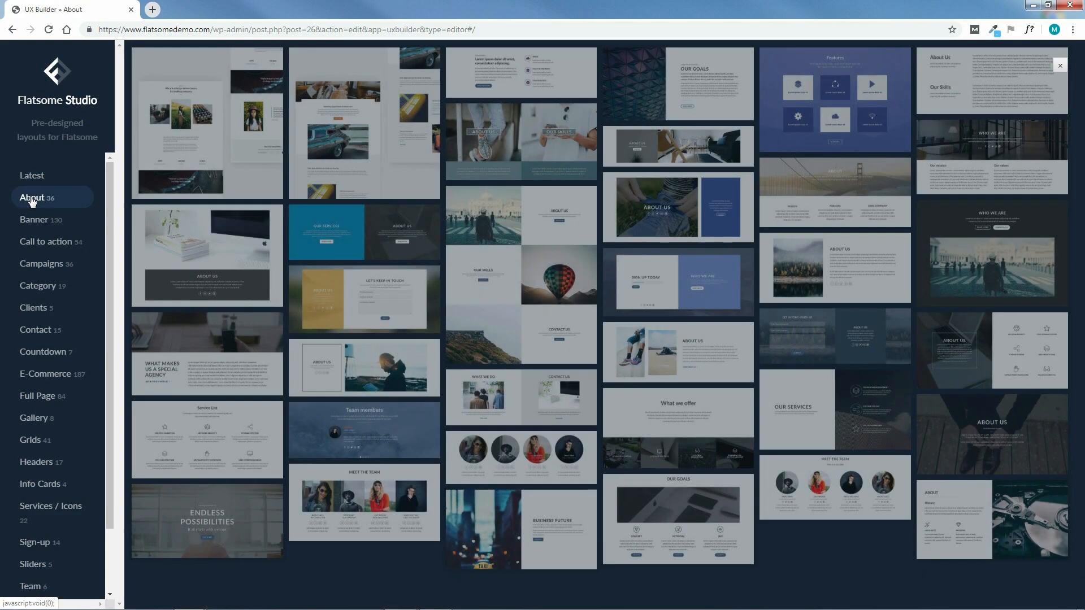
mouse_move(374, 162)
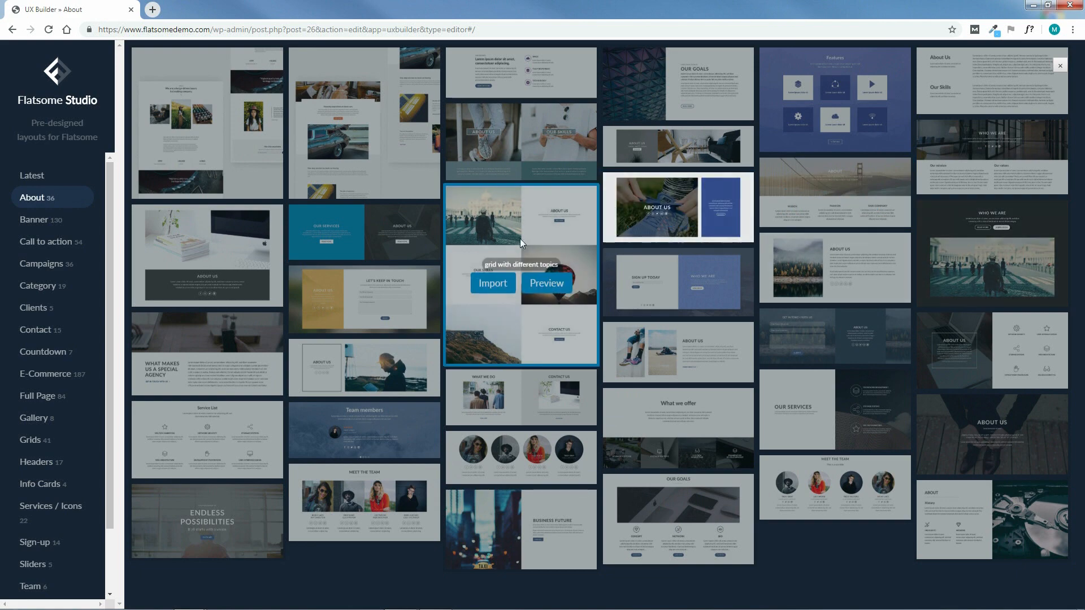
click(546, 284)
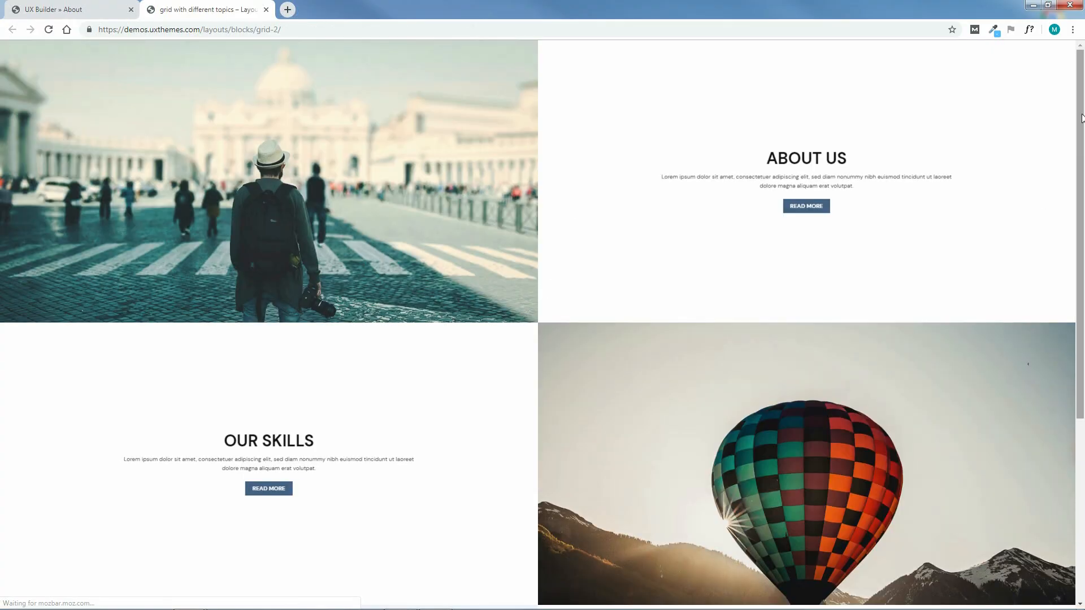
drag(1080, 126, 1082, 92)
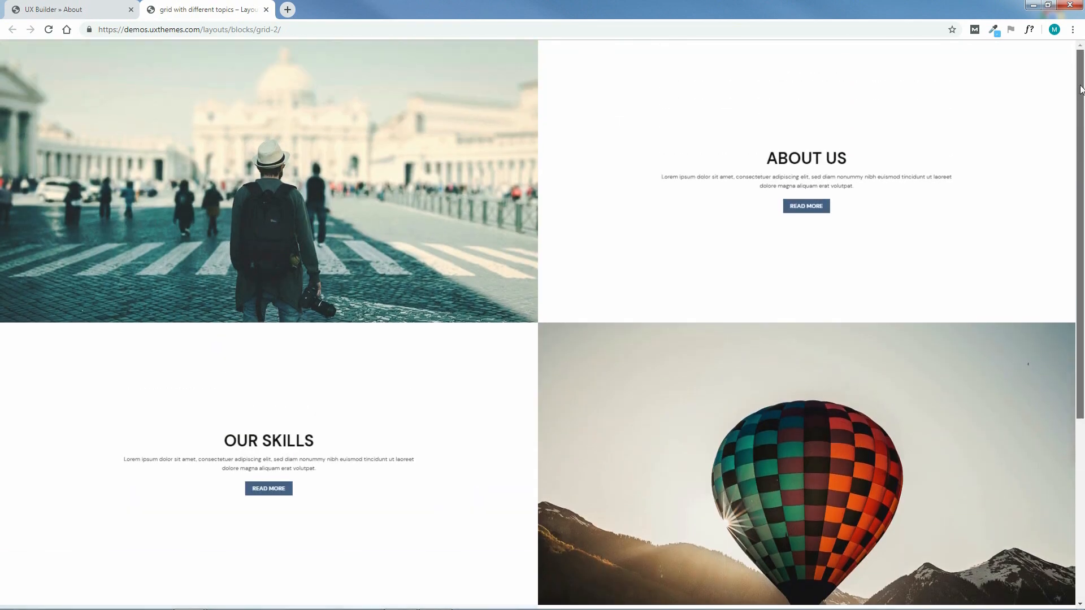
click(266, 10)
mouse_move(468, 297)
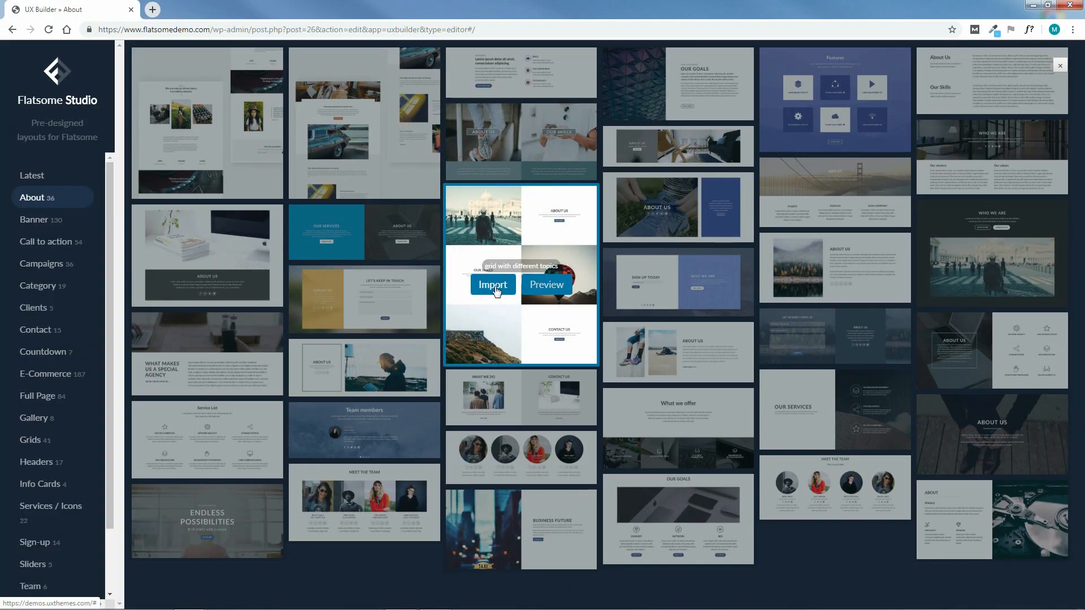
click(494, 286)
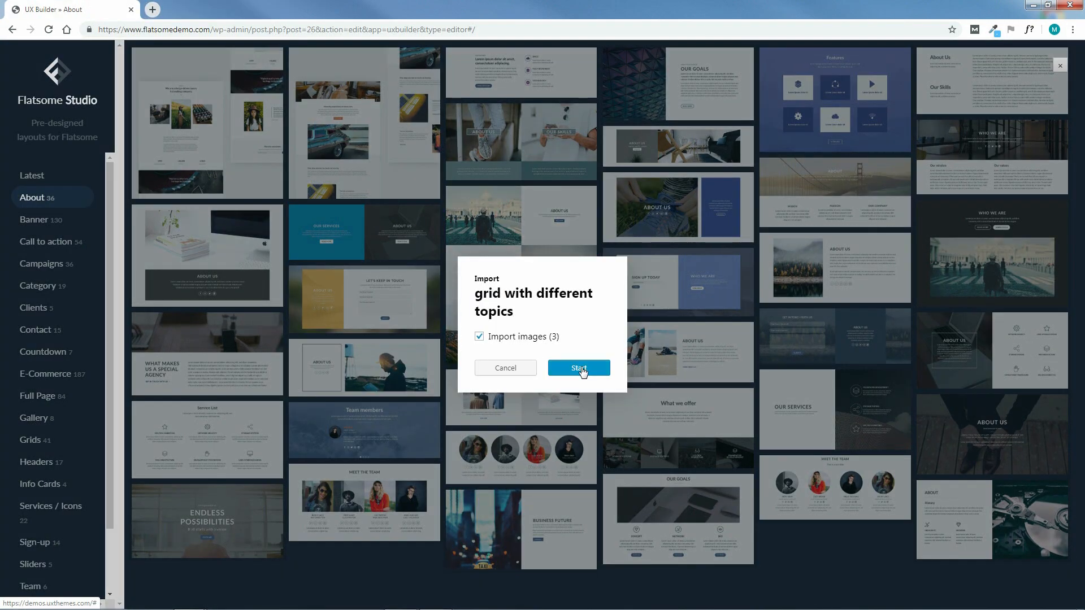
click(580, 367)
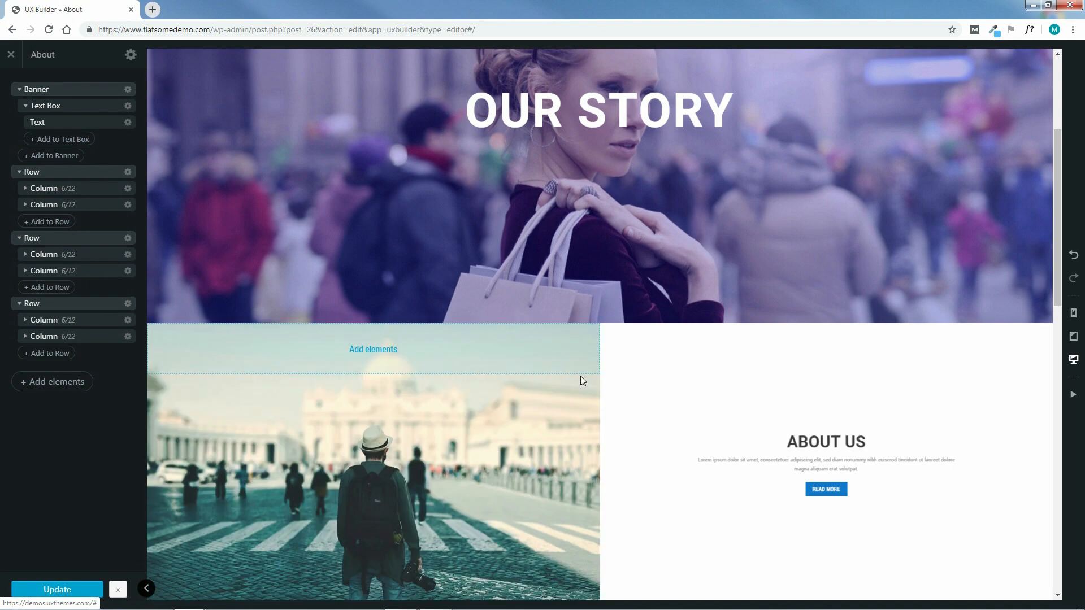
Collapse the element tree, check the first imported row's settings, and expand its left column
drag(1059, 176, 1038, 199)
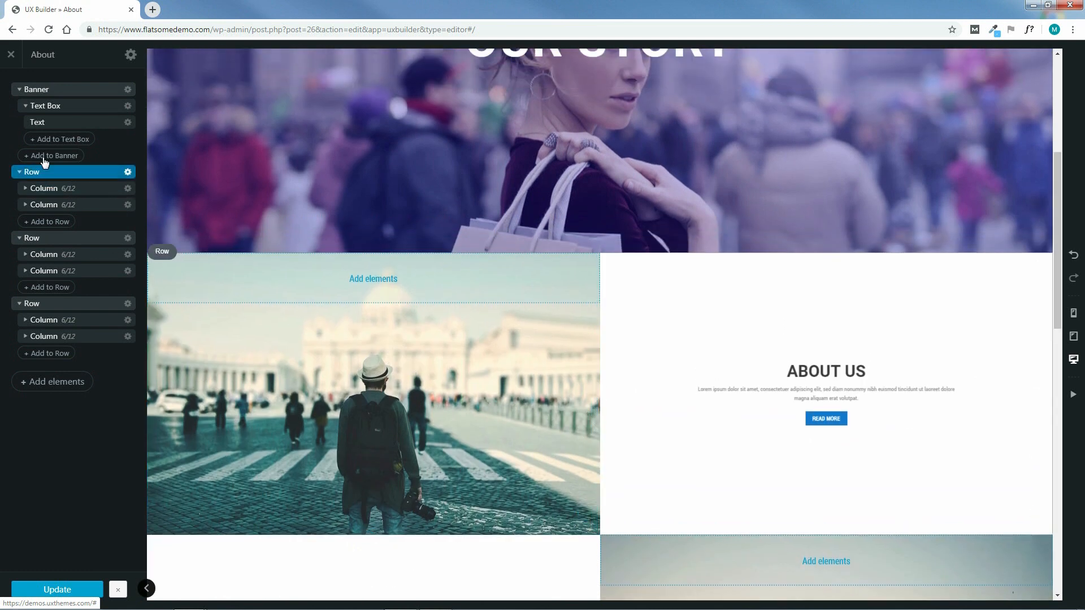
click(19, 91)
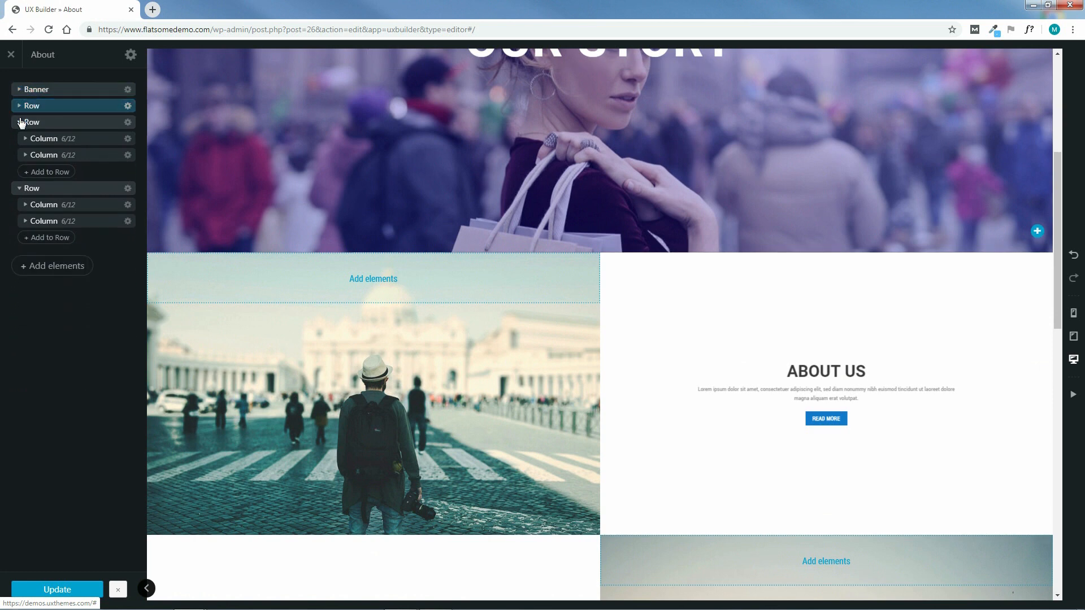
click(19, 122)
click(18, 140)
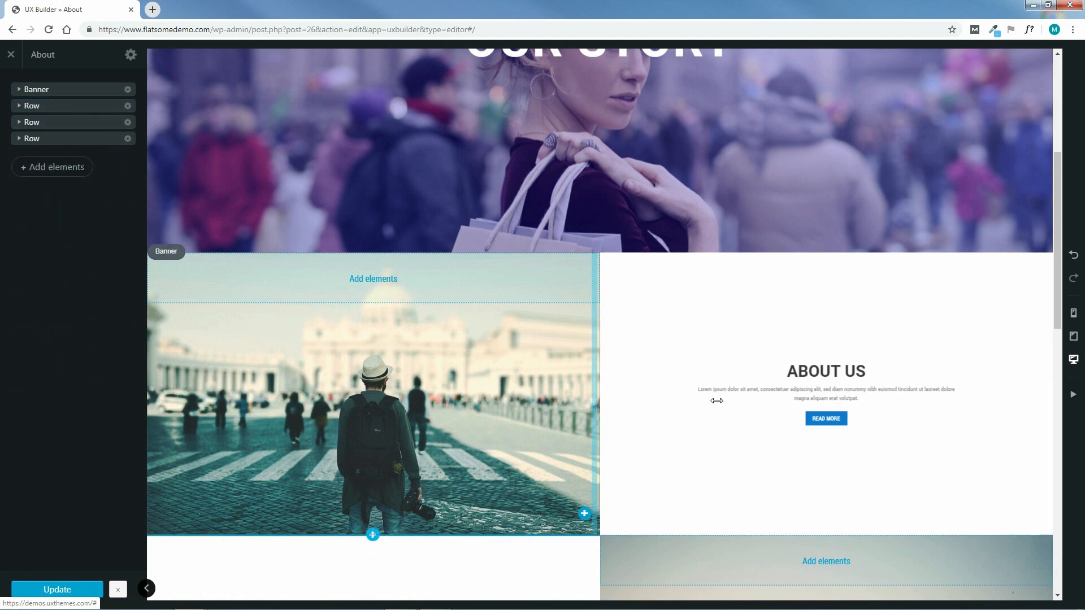
click(69, 106)
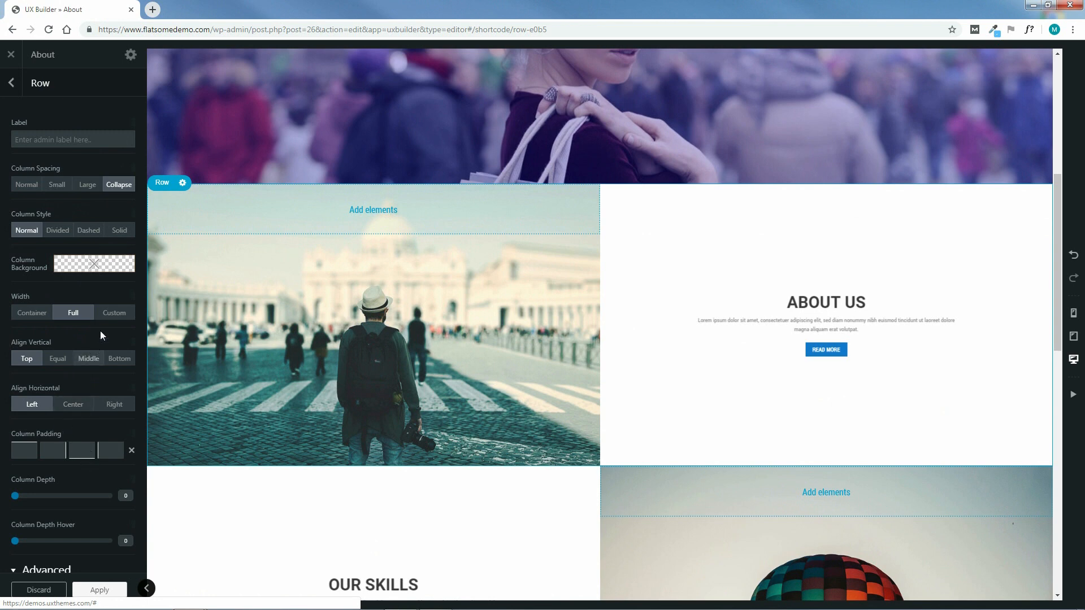
click(11, 84)
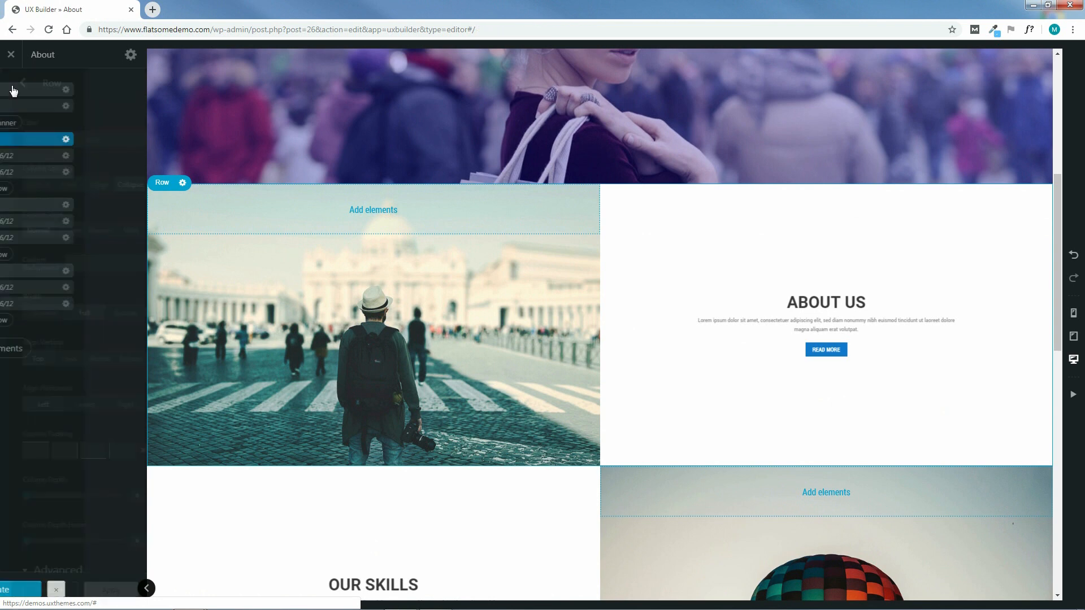
click(27, 159)
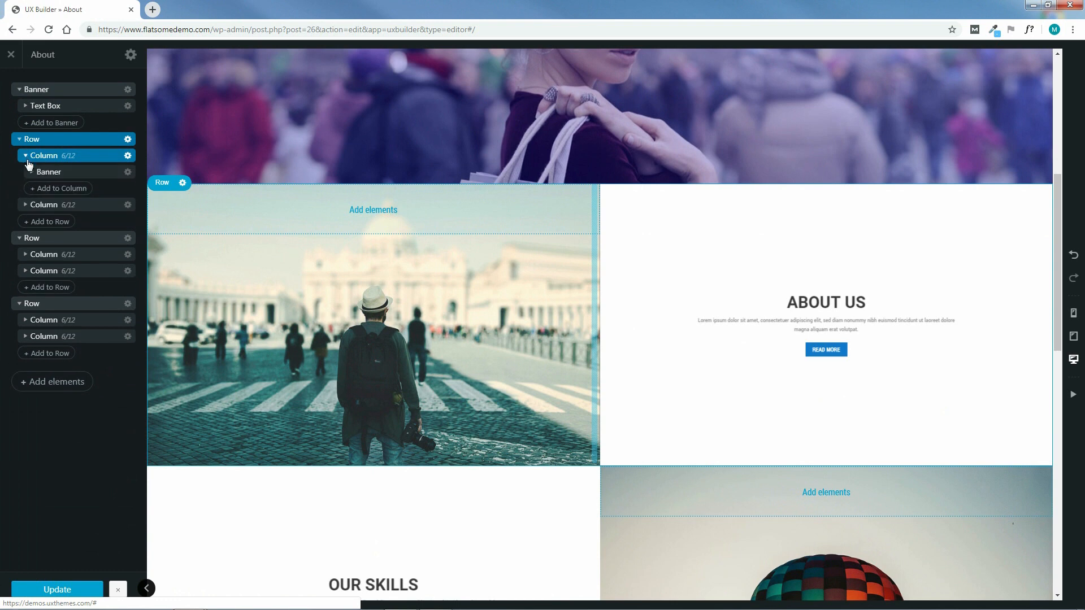
Upload art-3992316_1280.jpg to replace the left-column banner's street photo
click(87, 173)
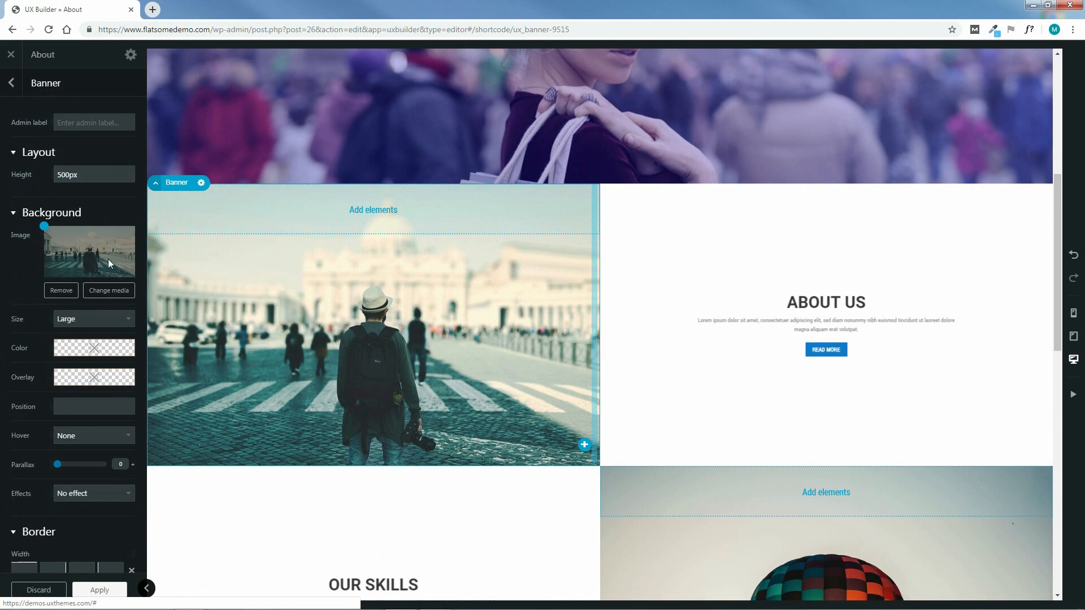
click(109, 292)
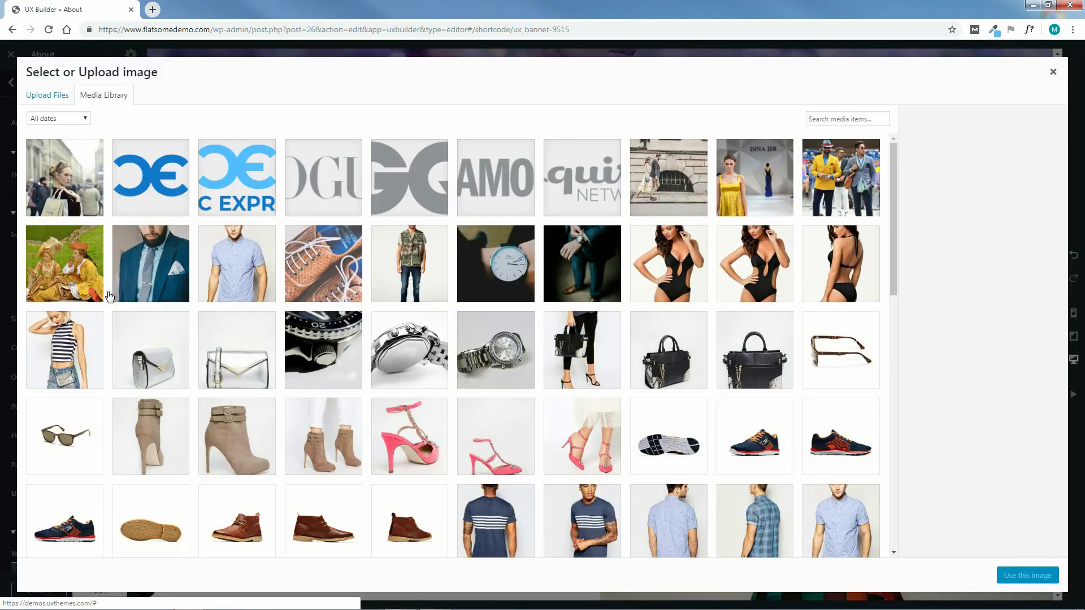
click(47, 100)
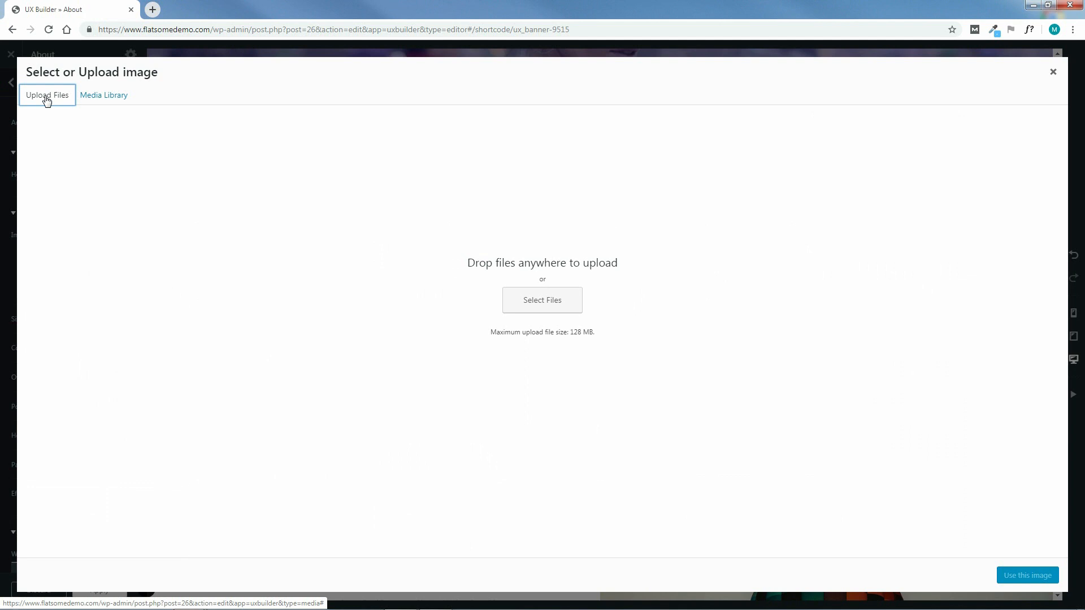
click(544, 302)
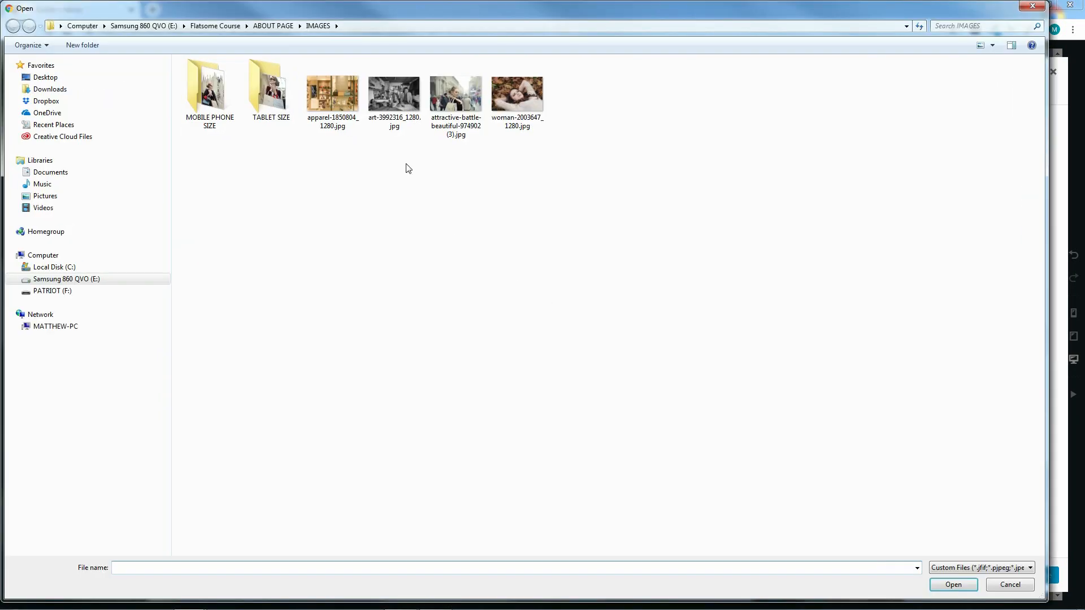
click(396, 104)
click(967, 588)
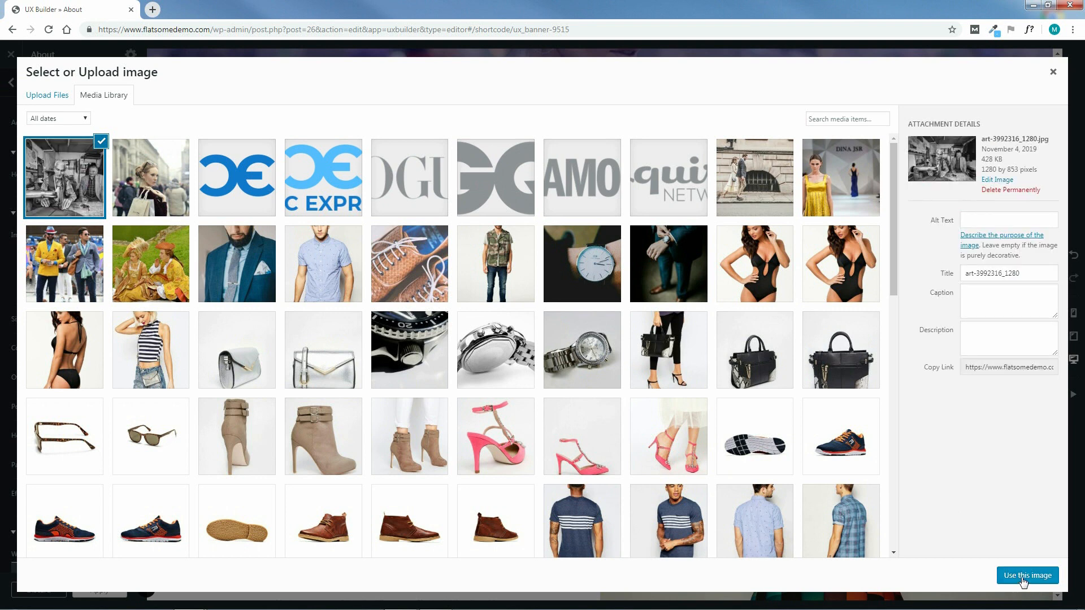
Set the workshop photo as the banner background at Original size
click(1024, 577)
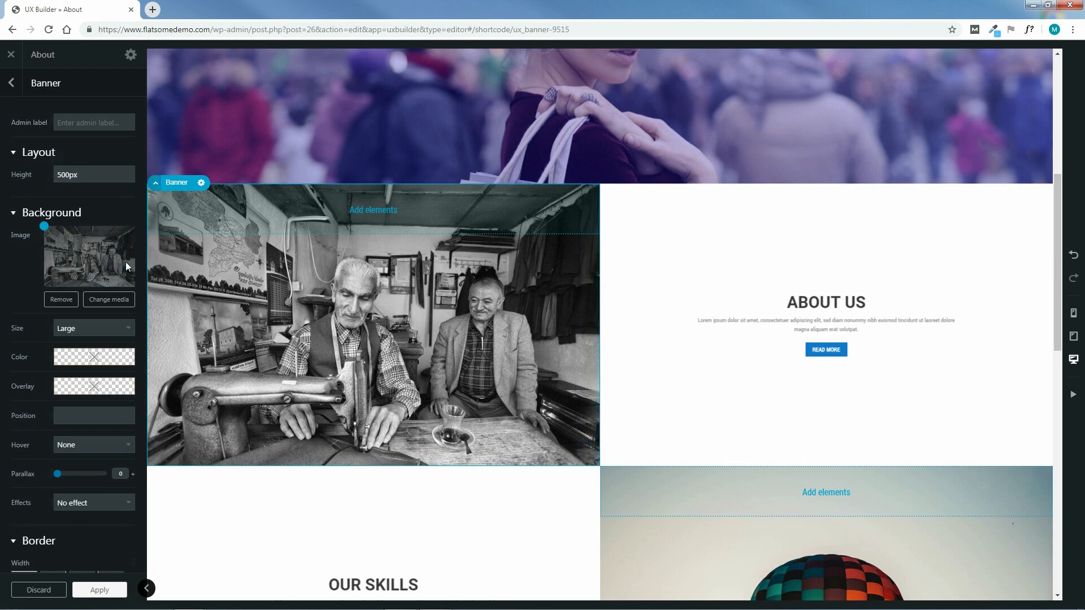
click(107, 327)
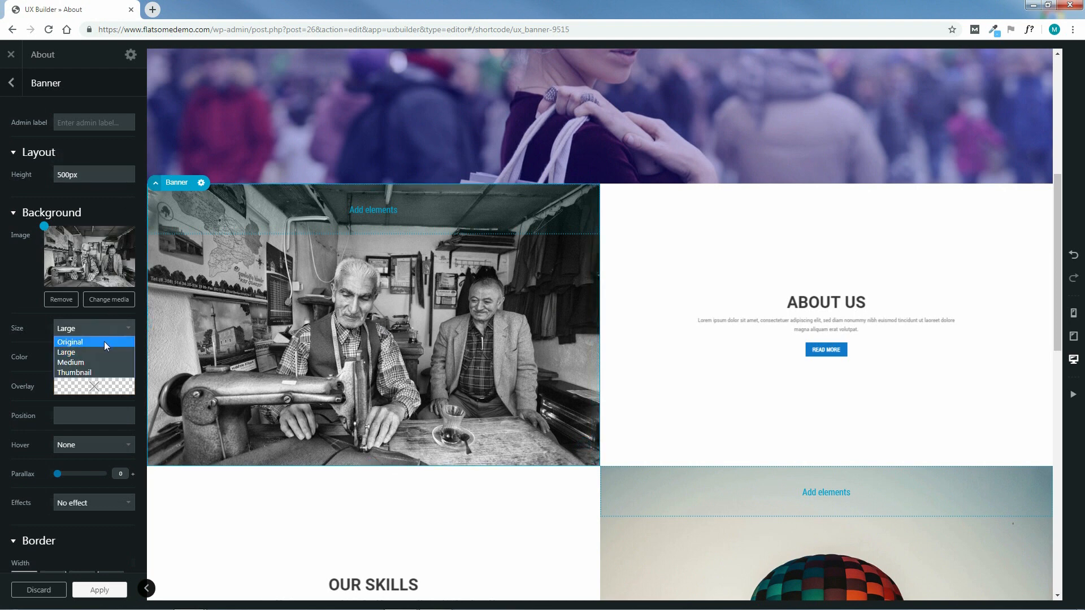
click(104, 341)
mouse_move(122, 368)
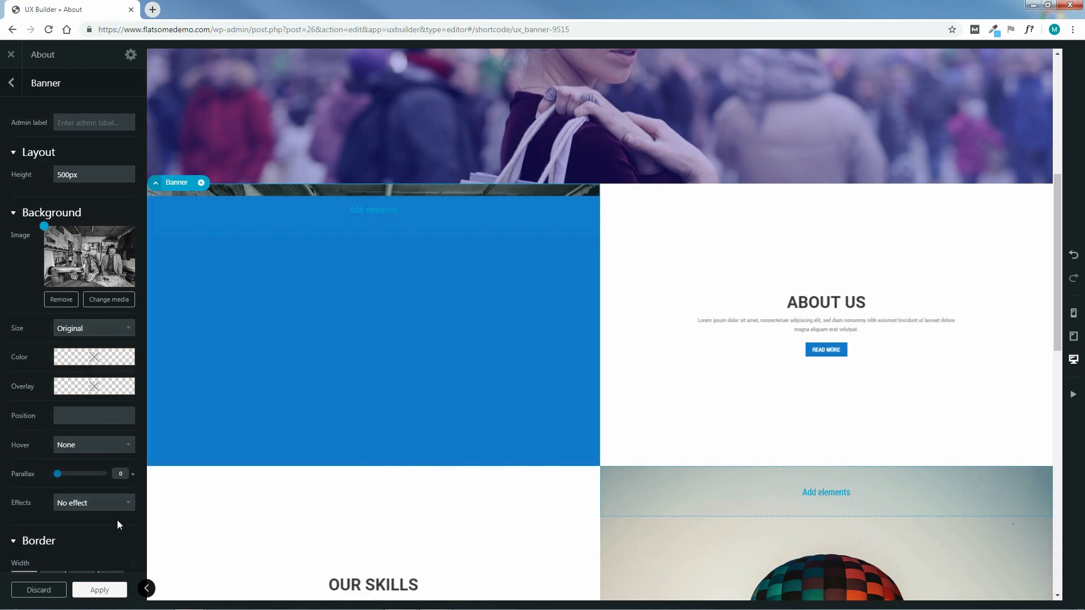
click(11, 84)
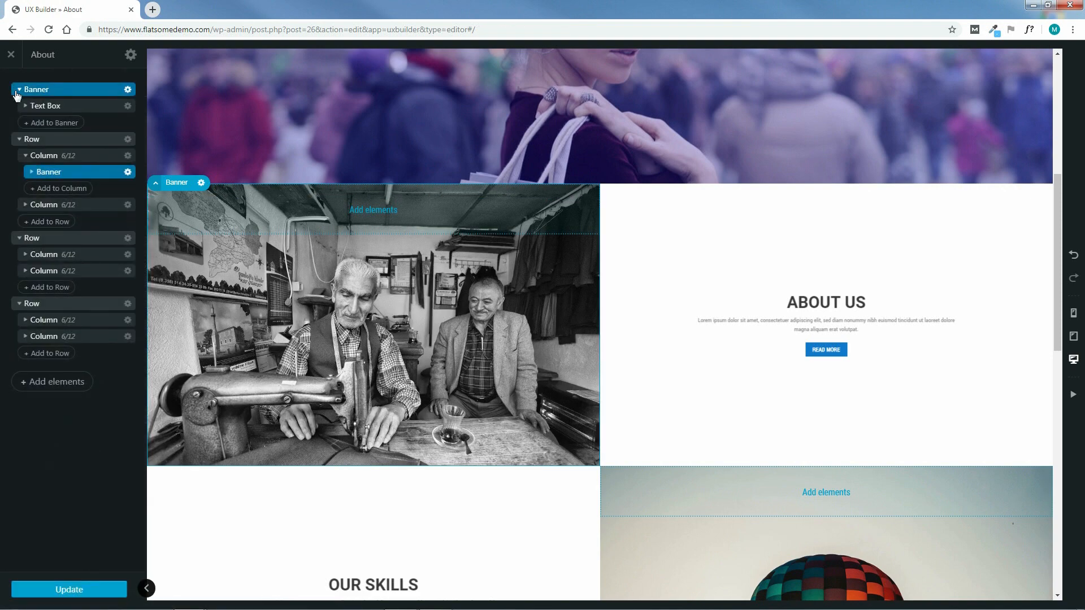
Open the second column's ABOUT US text element in the rich text editor
click(32, 171)
click(32, 172)
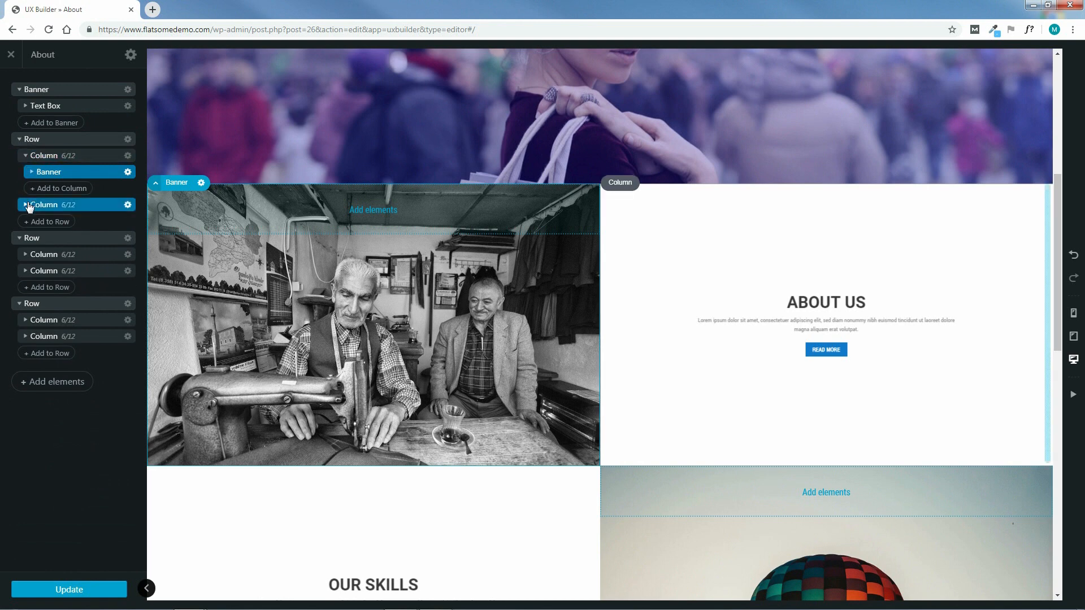
click(26, 206)
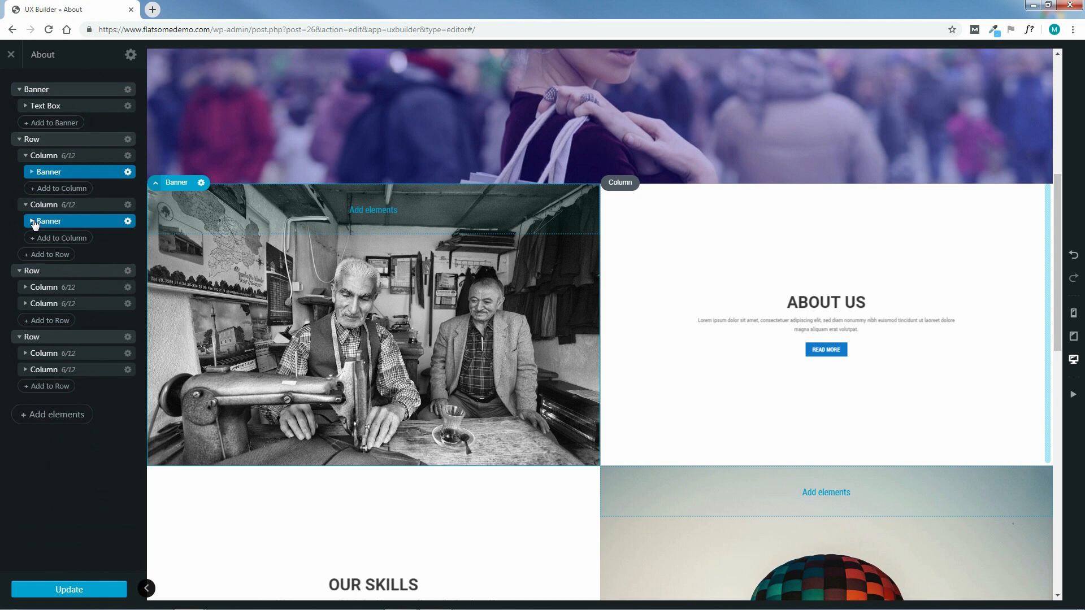
click(32, 222)
click(42, 237)
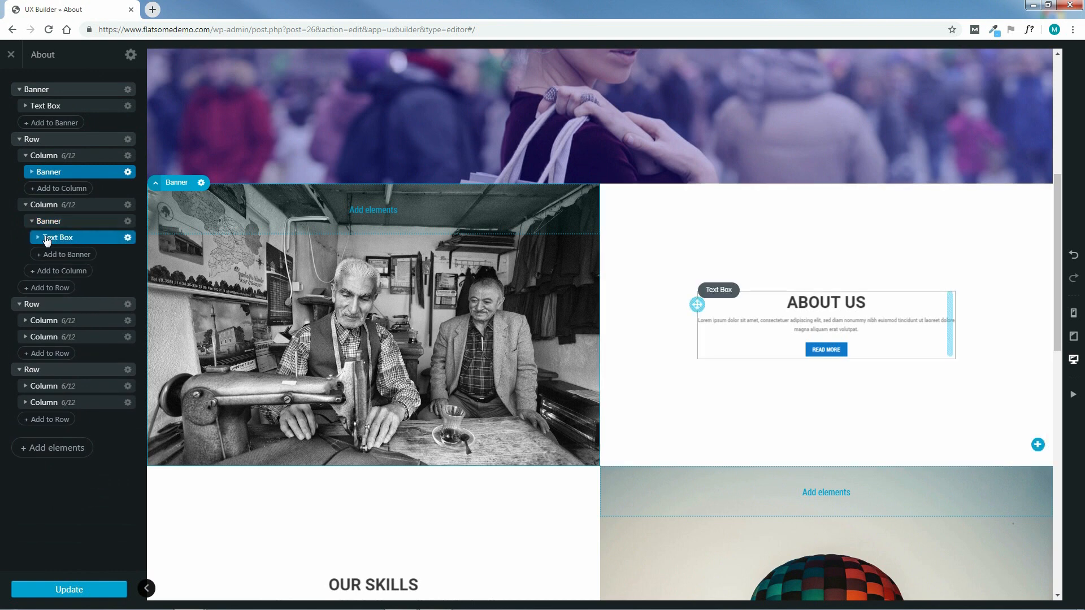
click(38, 237)
click(67, 254)
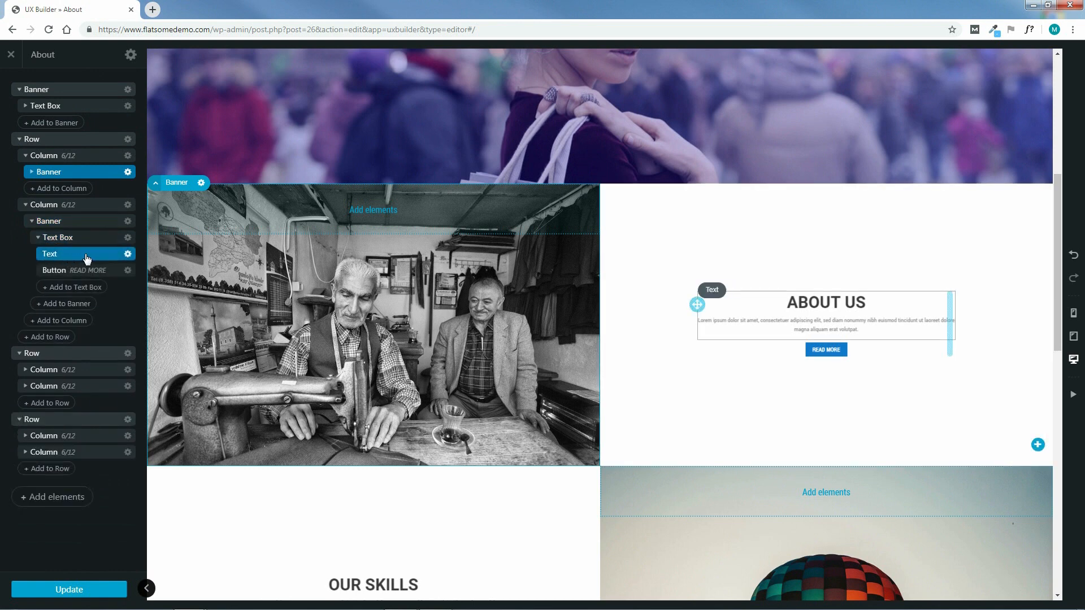
click(86, 258)
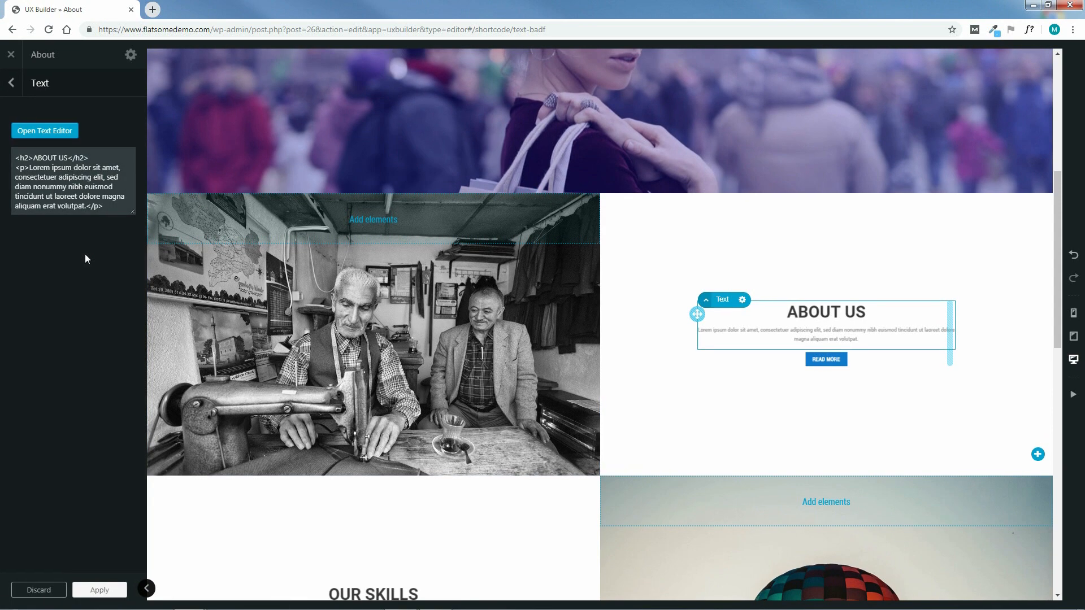
click(46, 132)
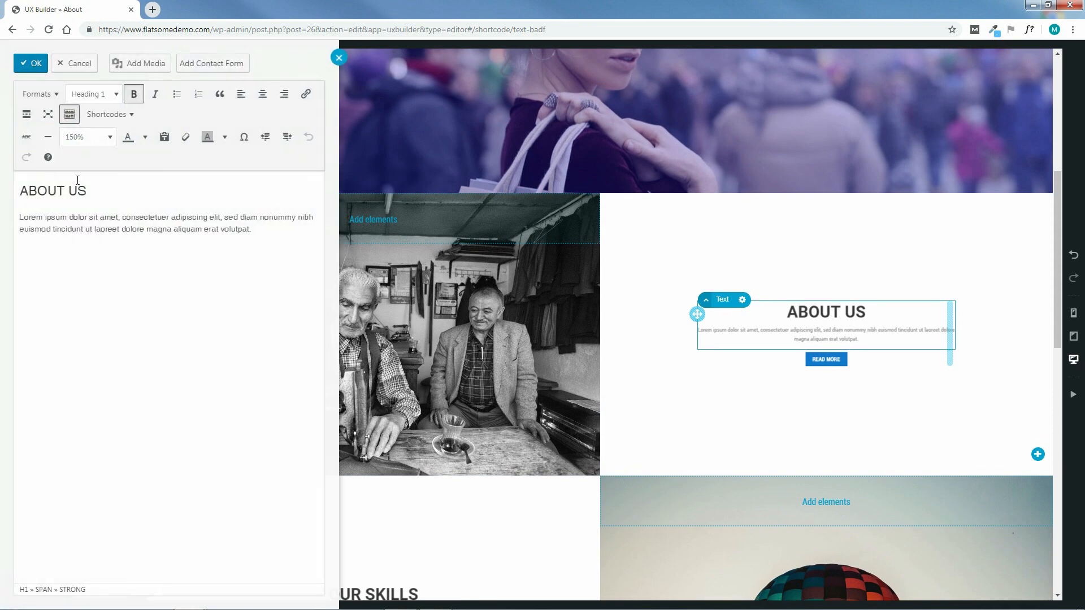
Retitle the heading HOW IT ALL STARTED and set the paragraph font size to 150%
drag(90, 191, 24, 196)
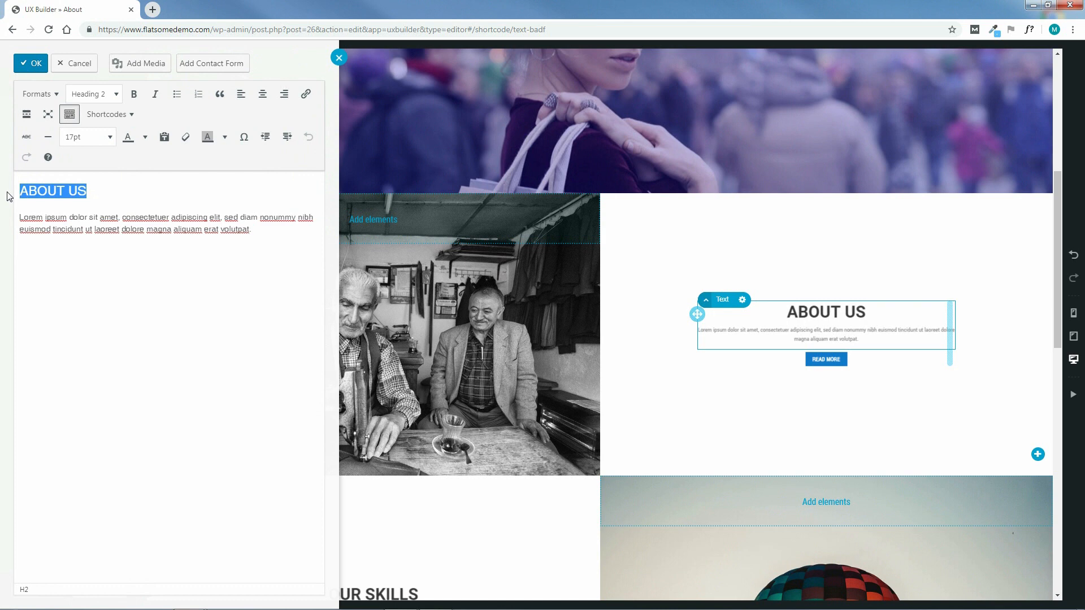
text(HOW IT)
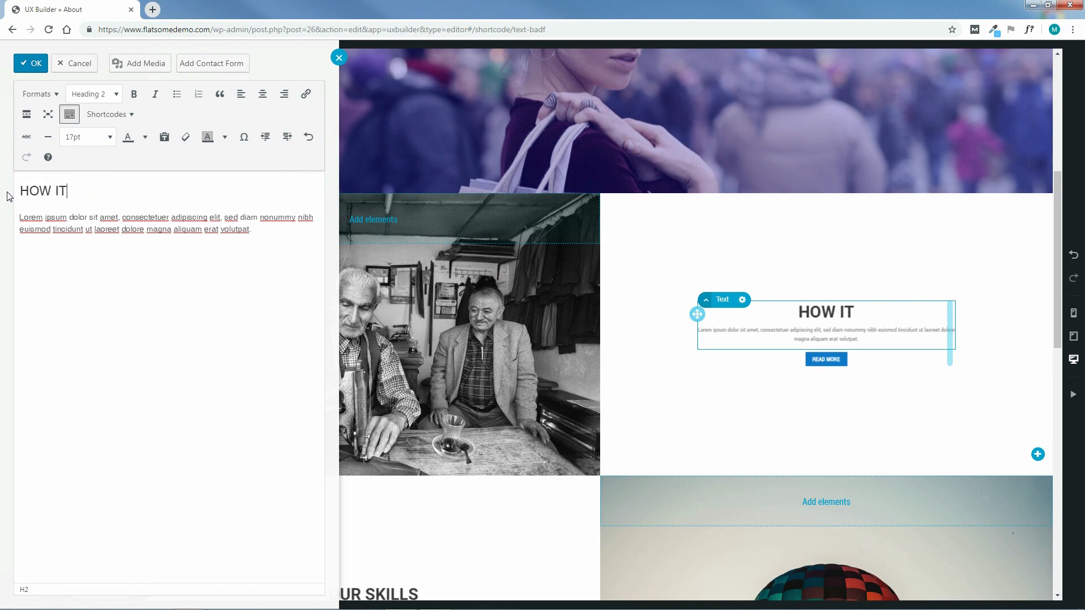
text( ALL STARTED)
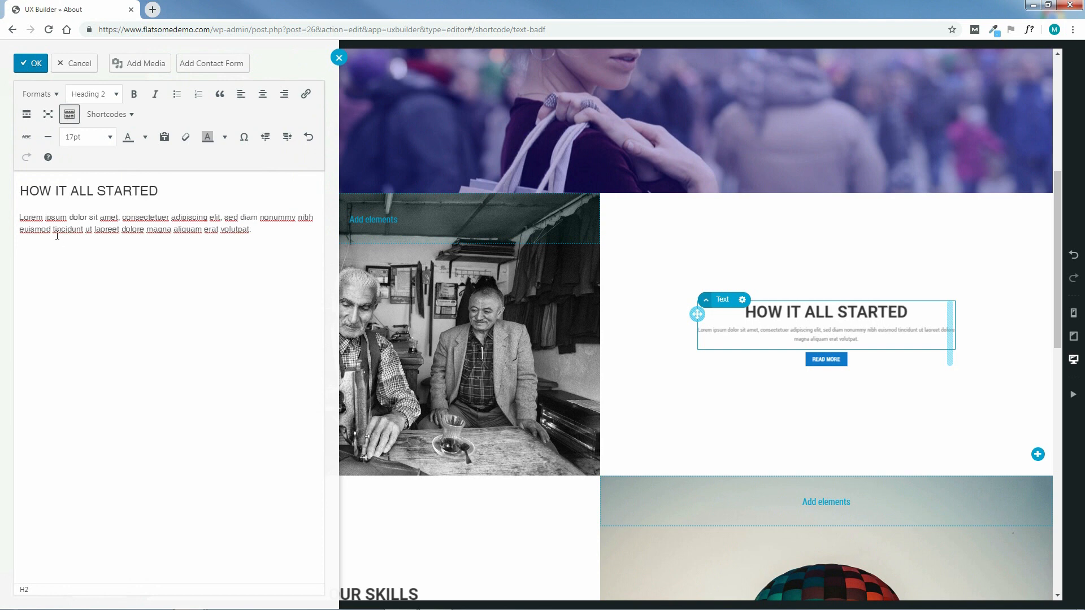
drag(262, 234, 29, 216)
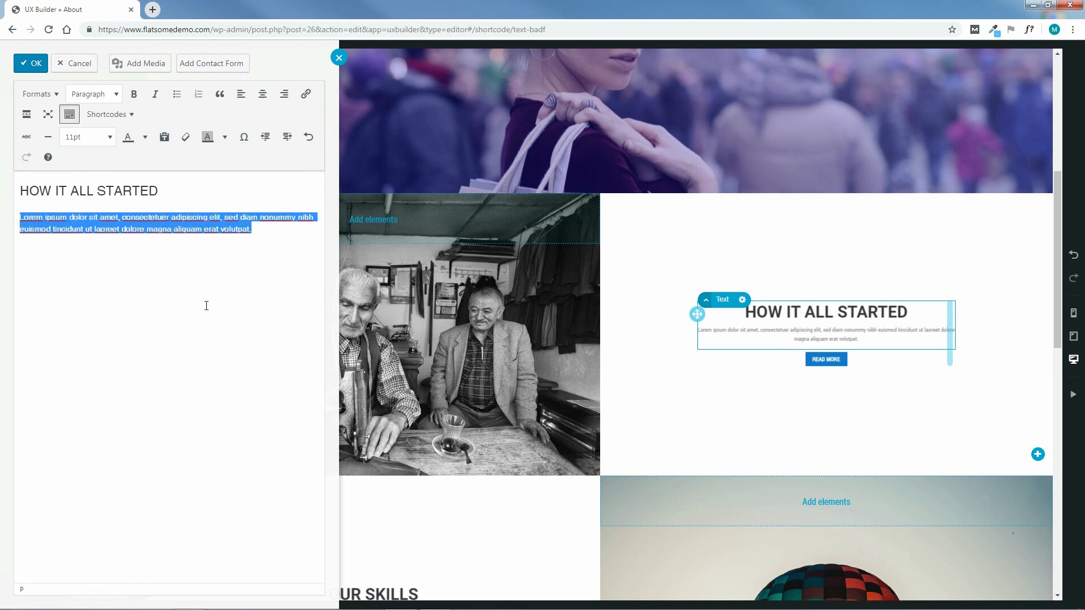
click(107, 139)
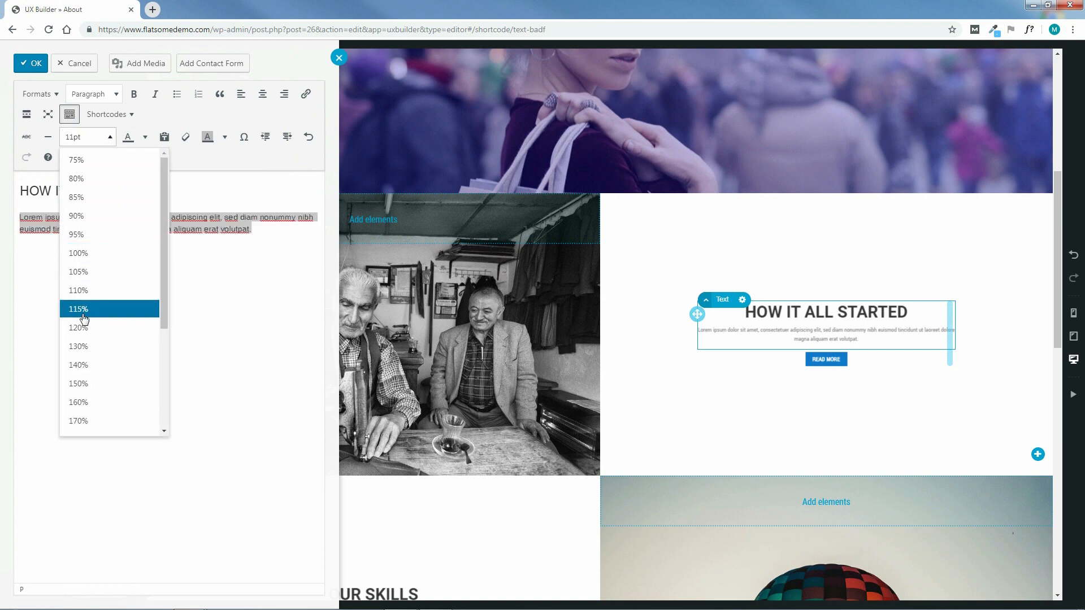
click(79, 383)
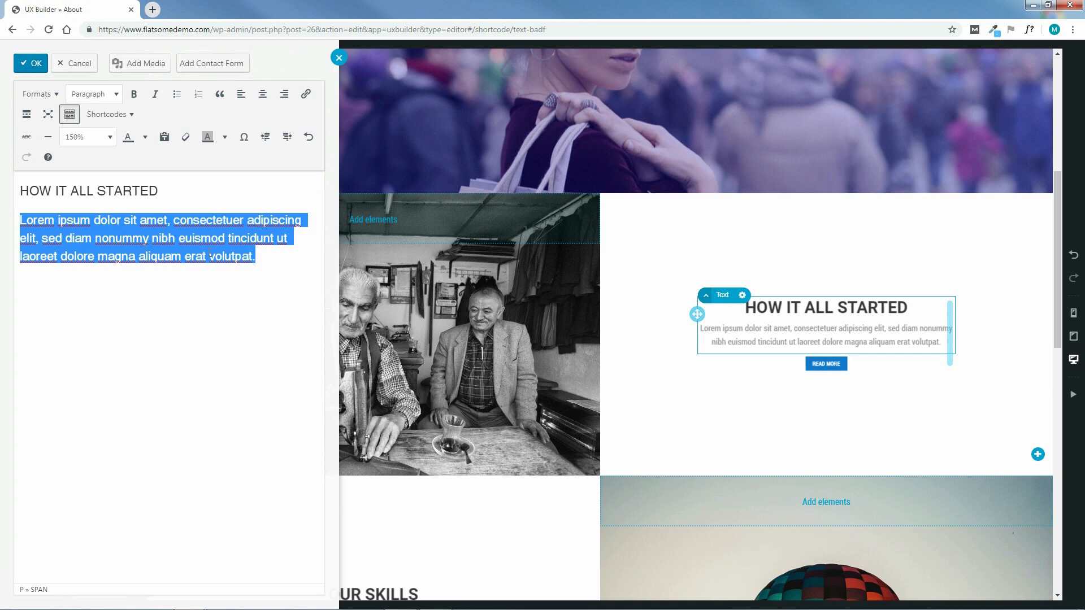
click(29, 66)
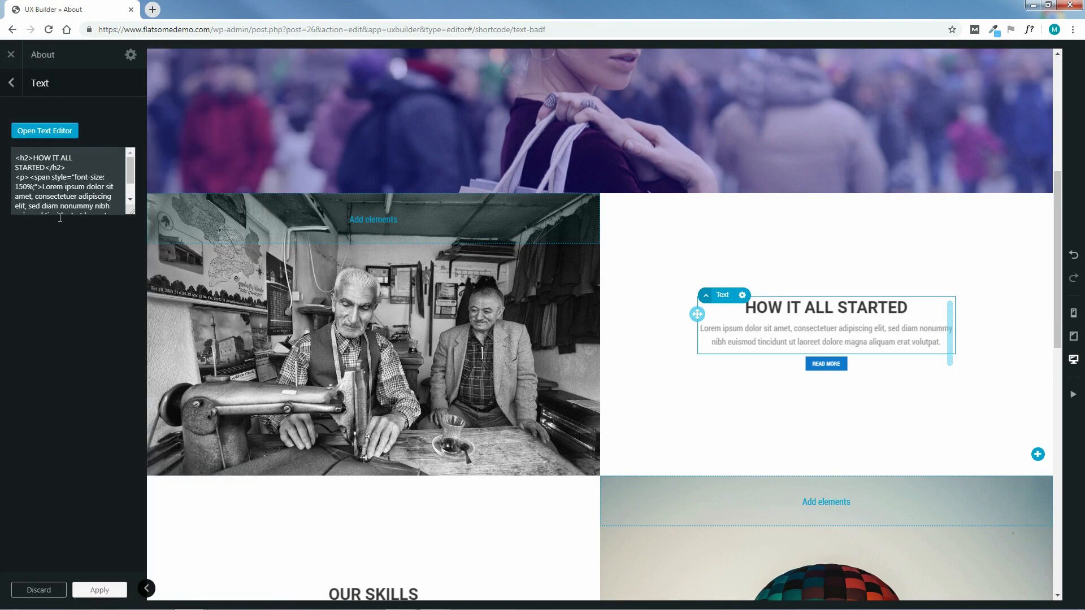
Apply the pending text edits, delete the READ MORE button under HOW IT ALL STARTED, and update the page
click(98, 591)
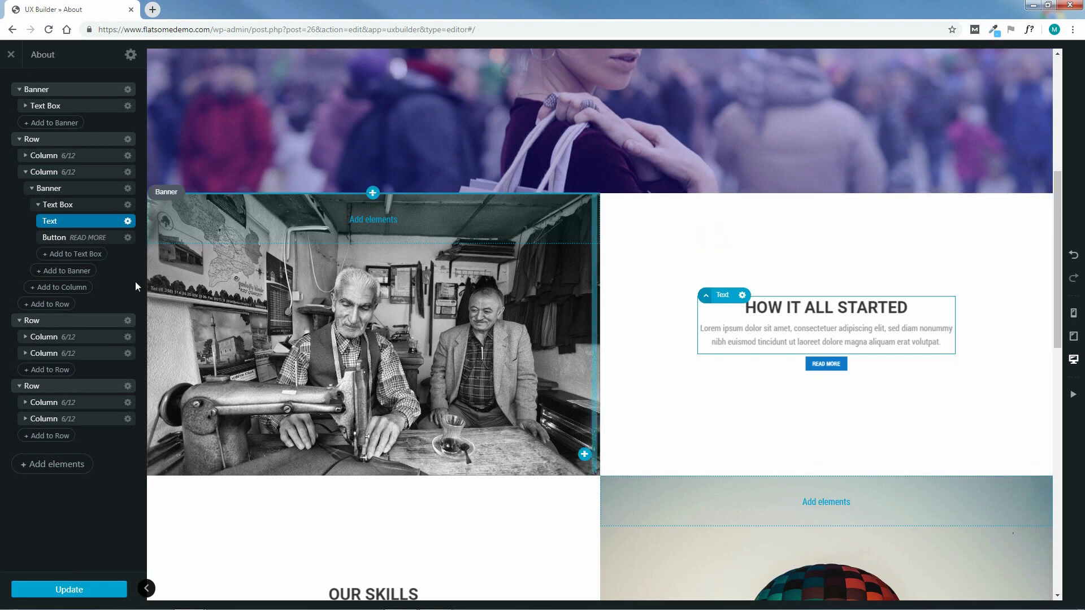
click(128, 237)
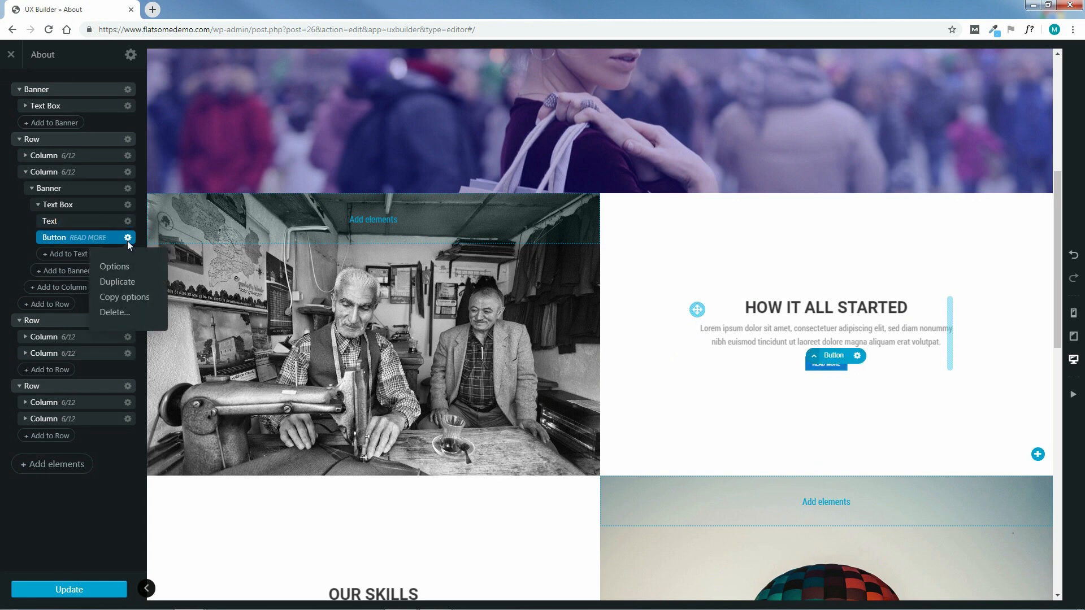
click(115, 312)
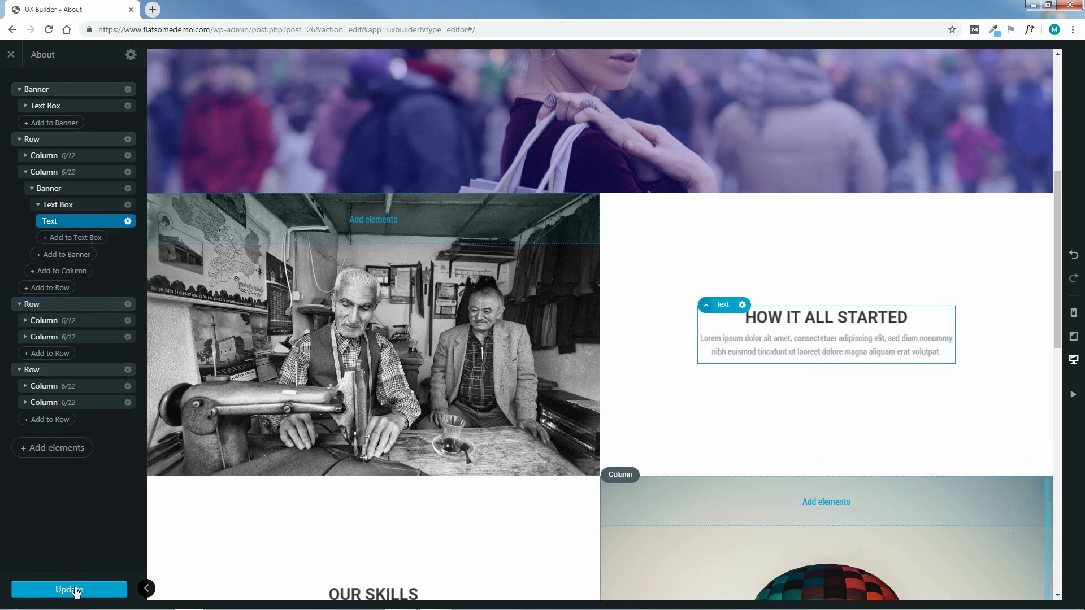
click(70, 590)
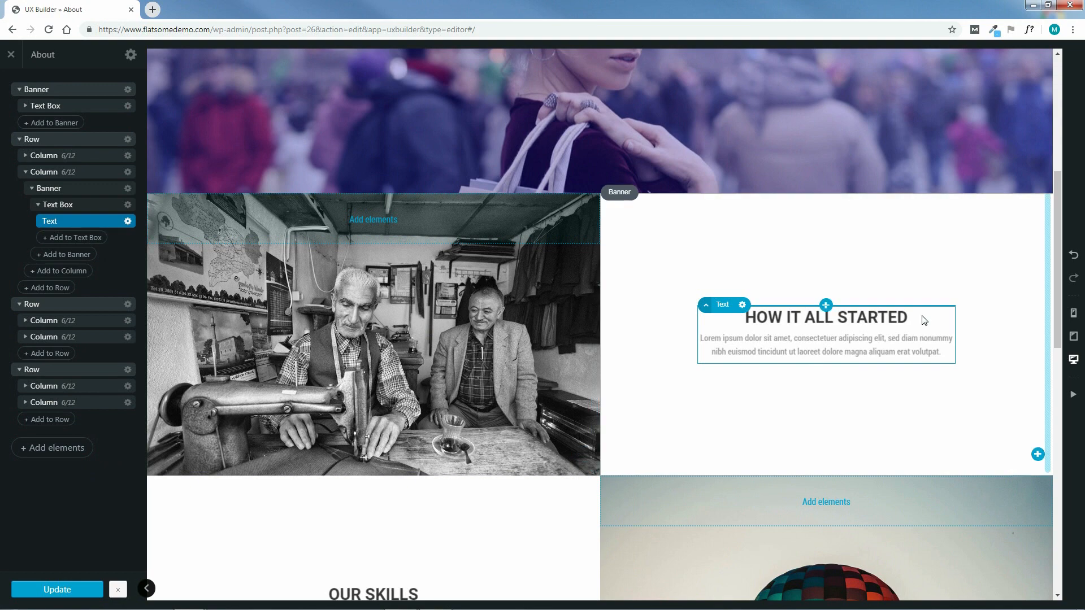
drag(1060, 284, 1059, 398)
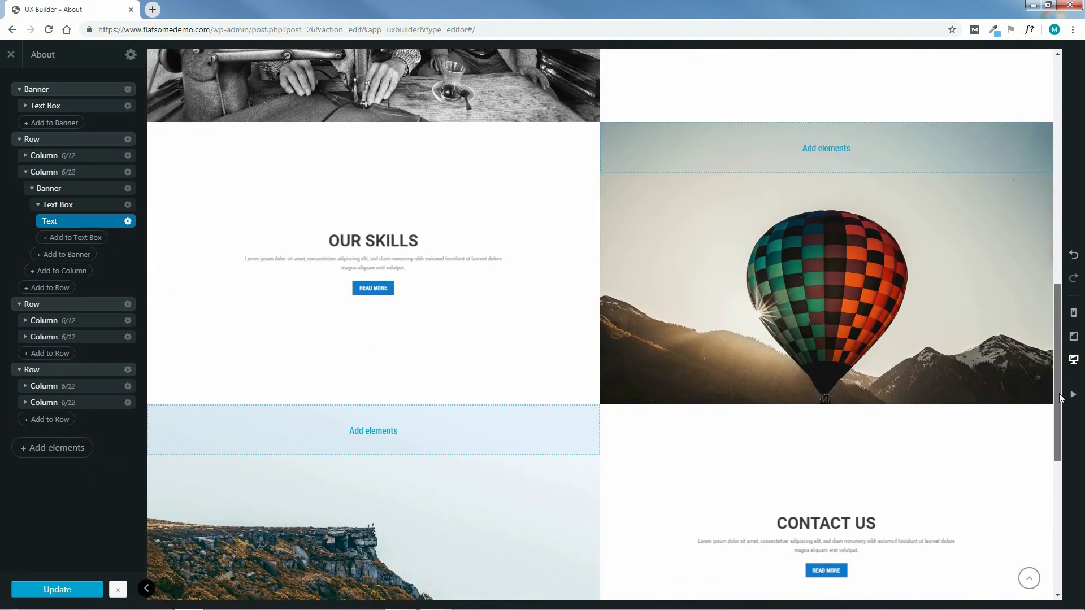
Expand the second Text Box in the layout tree and open the OUR SKILLS Text settings
click(19, 140)
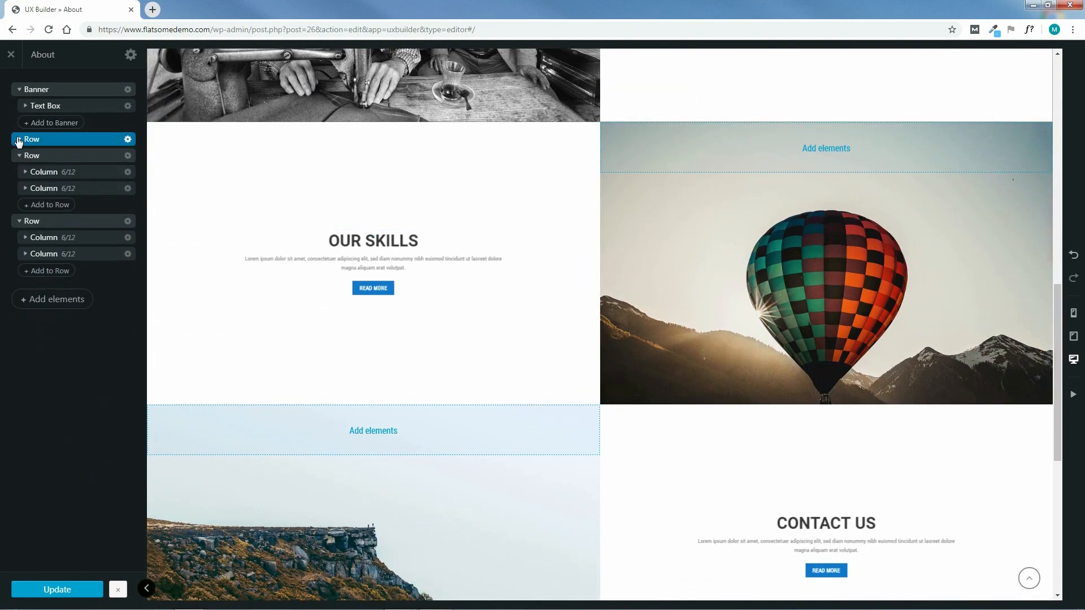
click(19, 90)
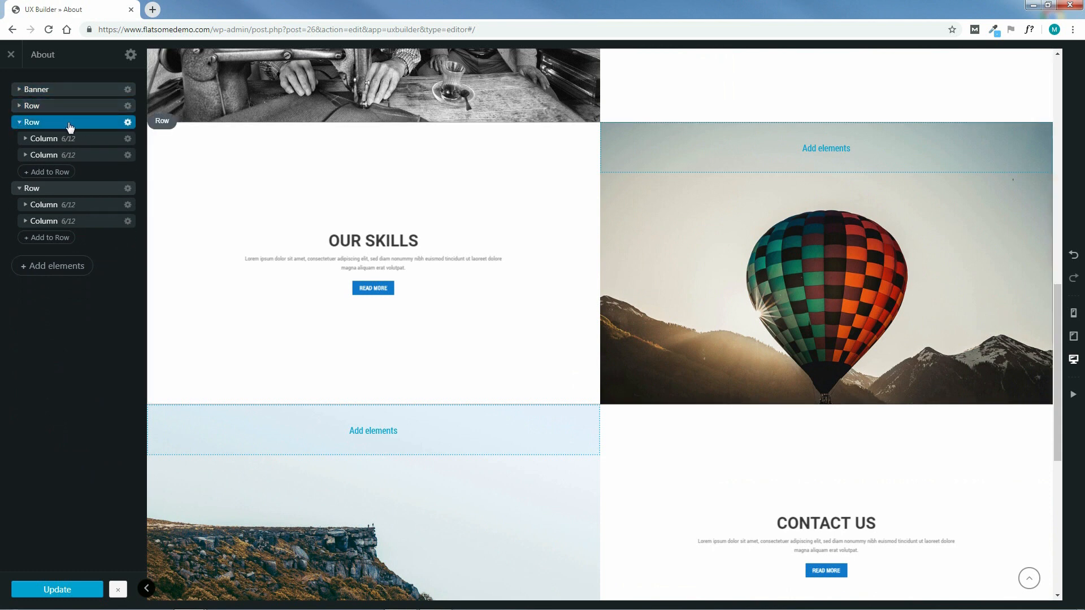
click(25, 139)
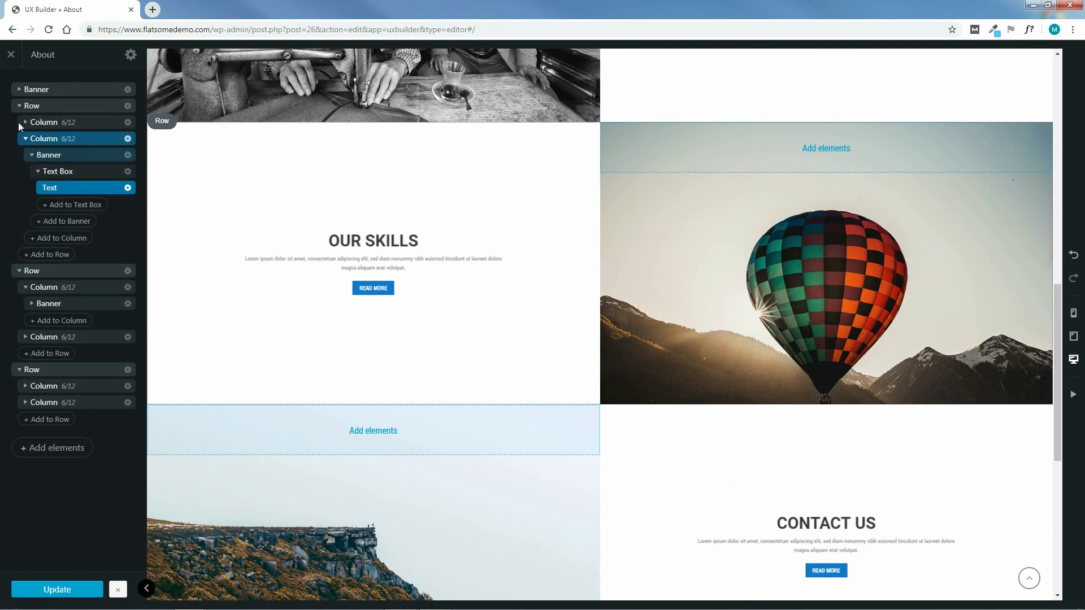
click(19, 107)
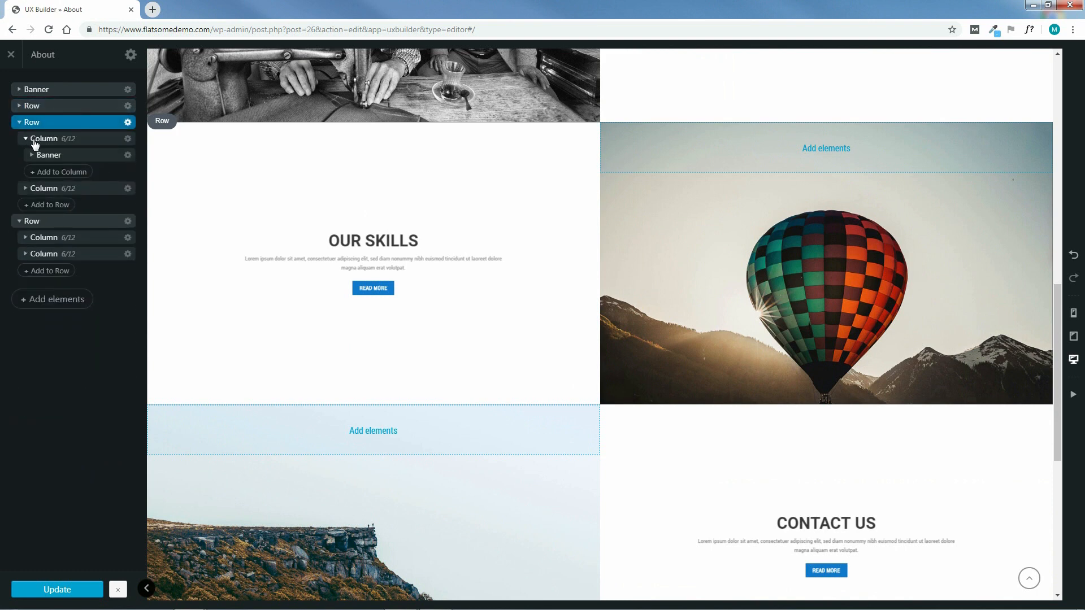
click(35, 142)
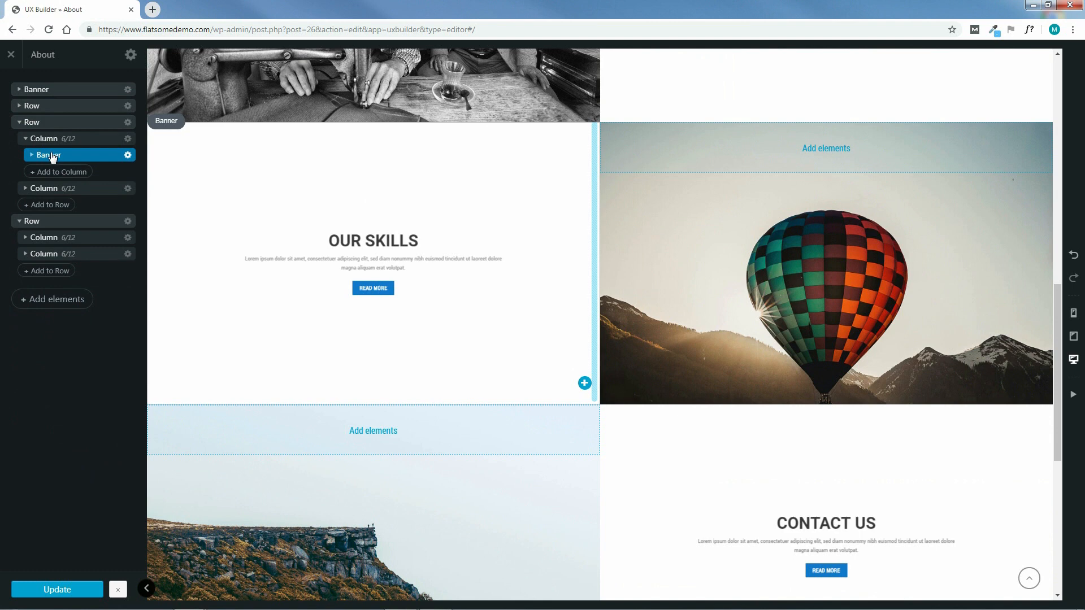
click(33, 156)
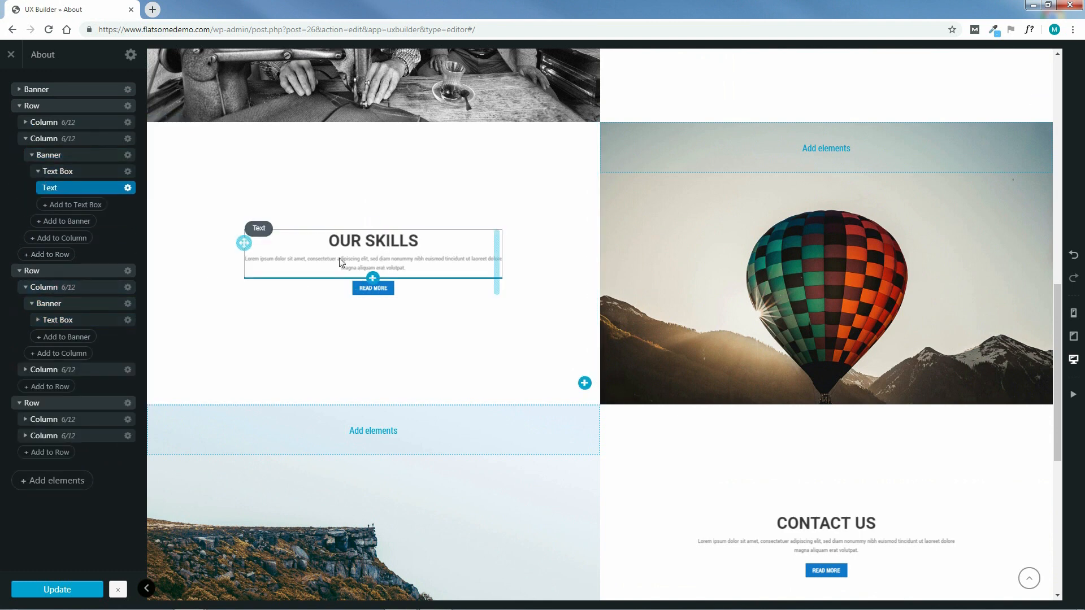
click(49, 322)
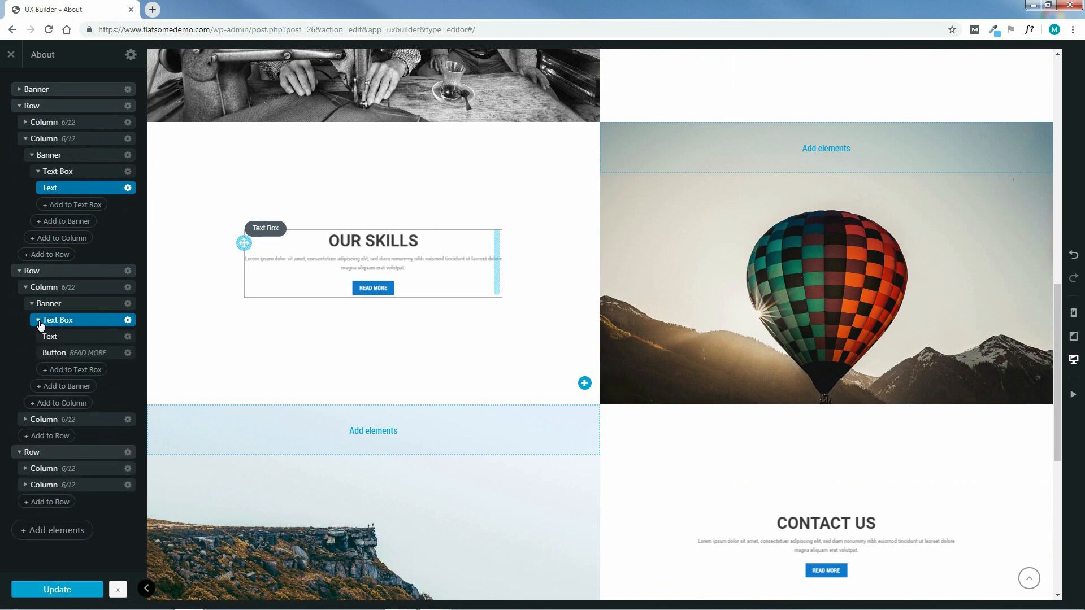
click(92, 338)
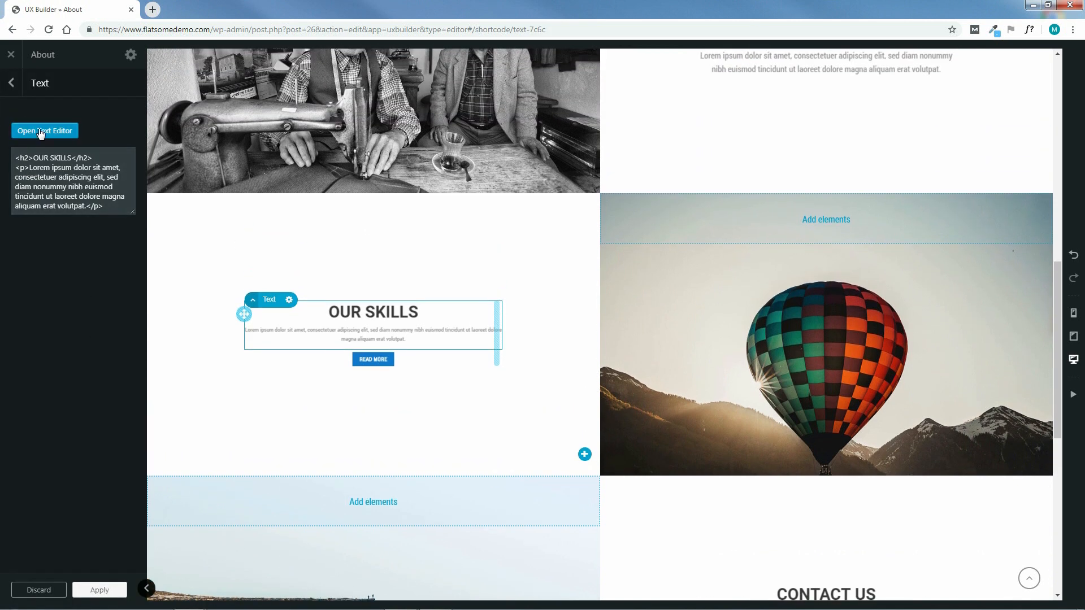
Change the OUR SKILLS heading to 'OUR PROMISE TO YOU', set its paragraph to 150%, and apply
click(41, 131)
drag(102, 190, 21, 190)
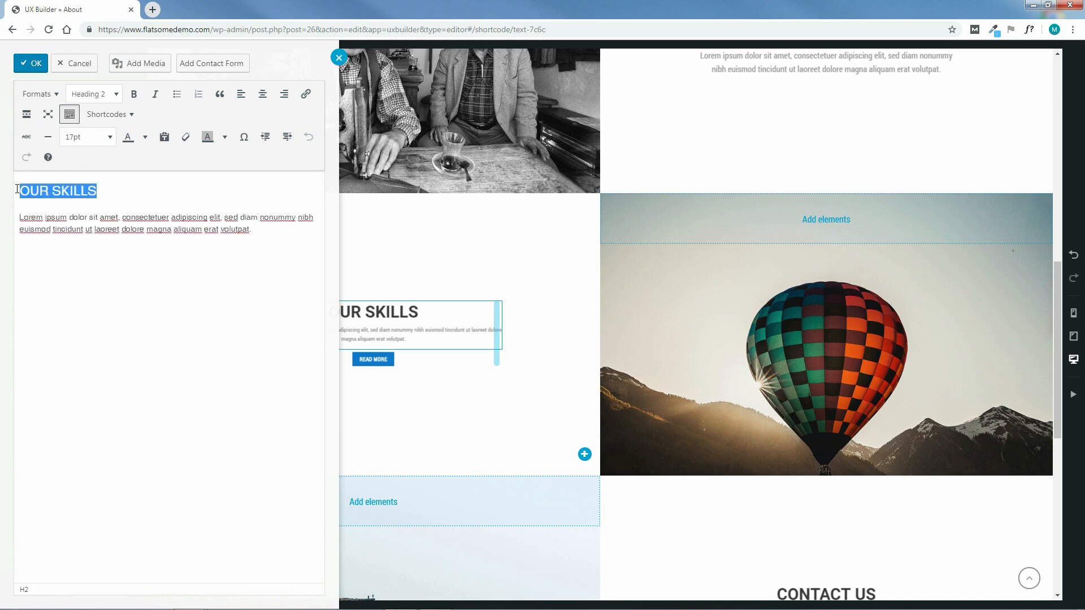
text(OUR PR)
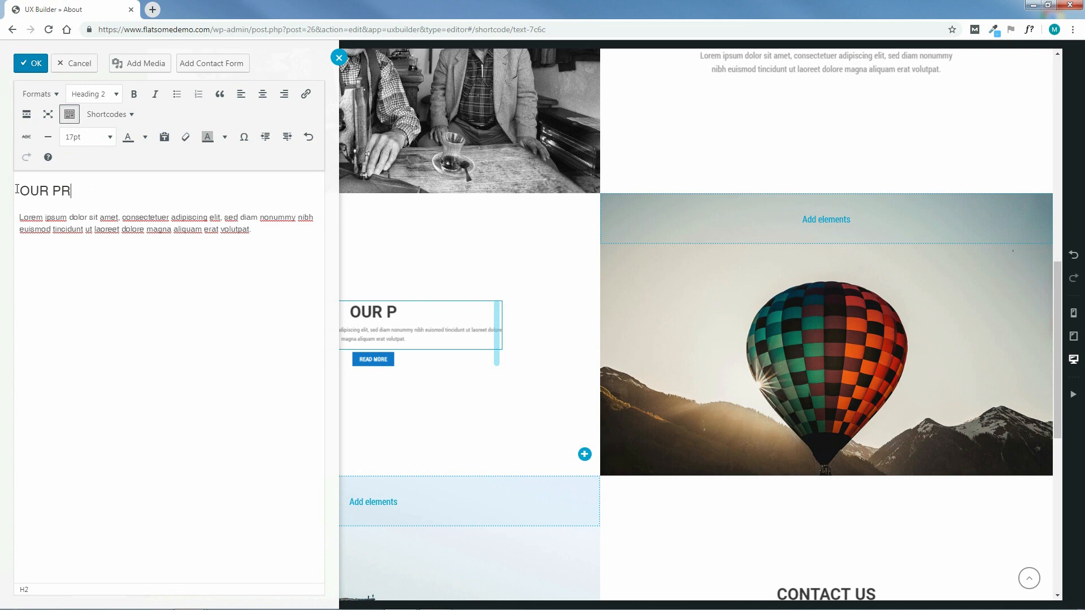
text(OMISE TO YOU)
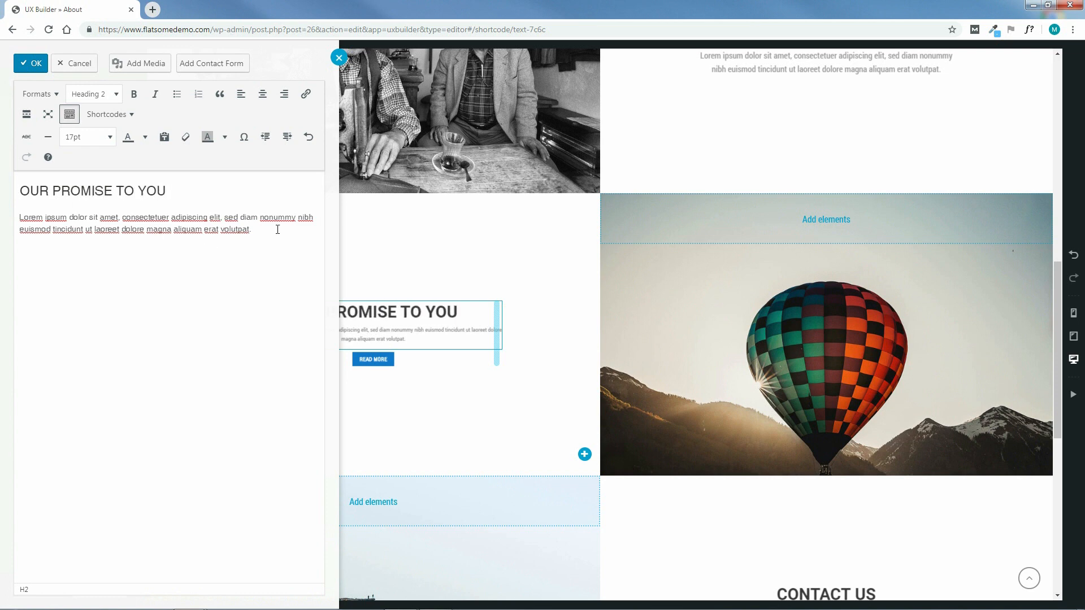
drag(277, 229, 19, 222)
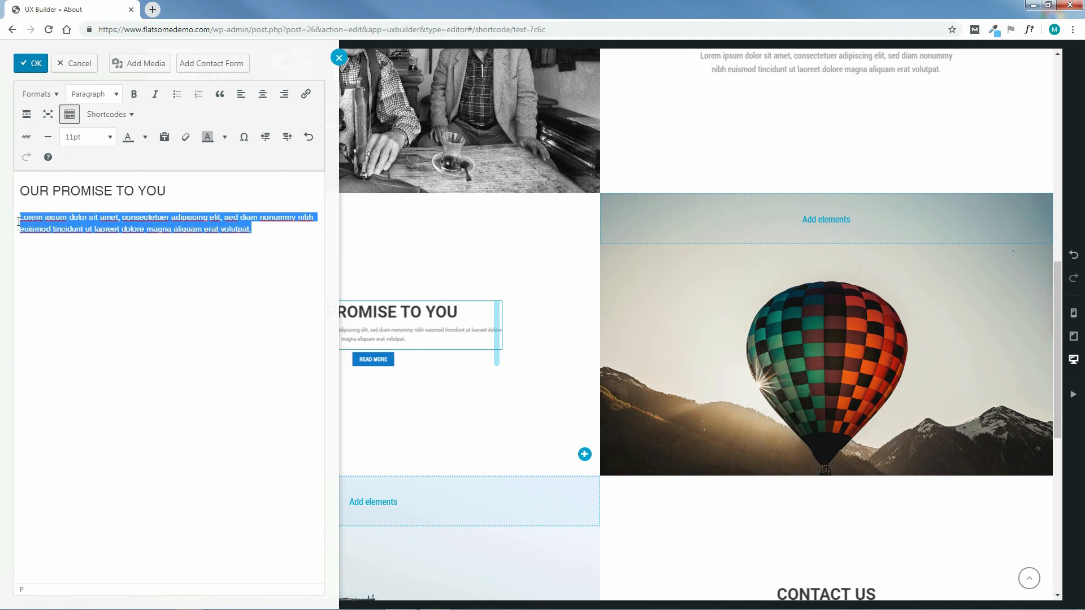
click(82, 137)
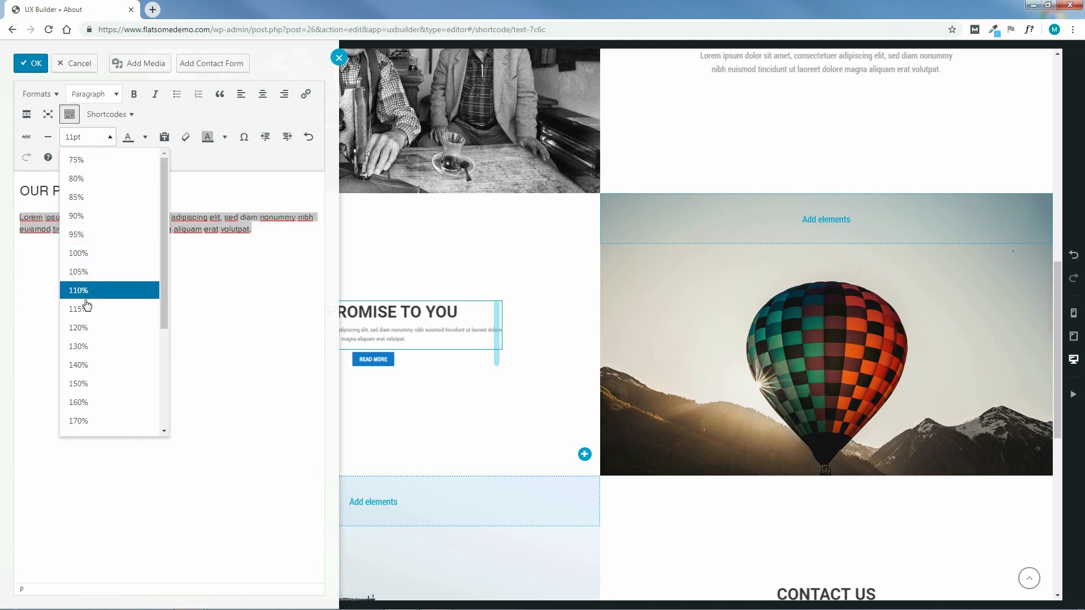
click(79, 384)
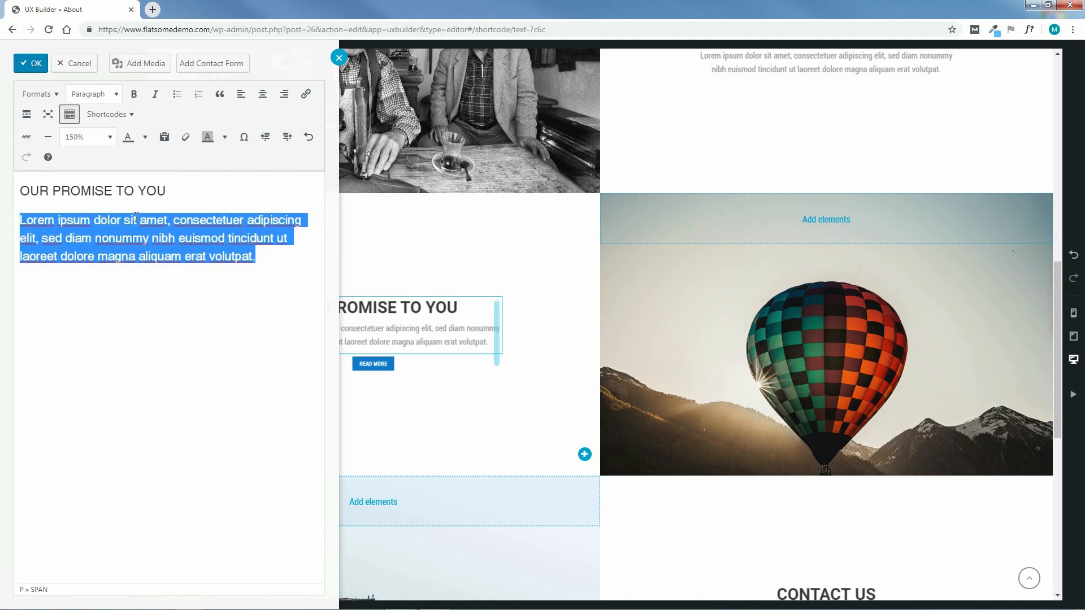
click(31, 63)
click(99, 591)
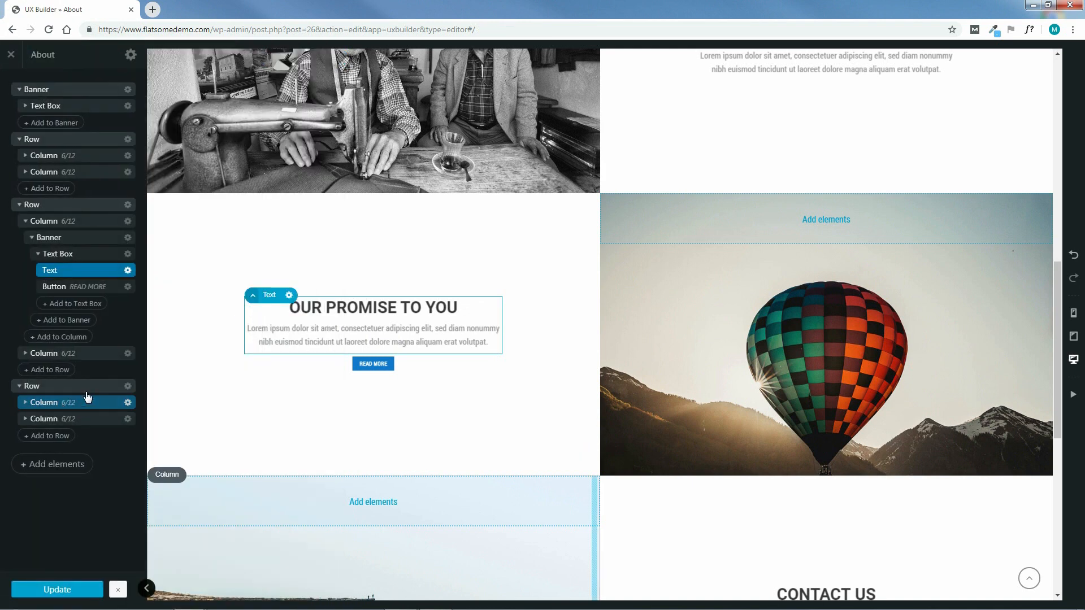
Open the settings of the right column's hot-air balloon banner
click(99, 240)
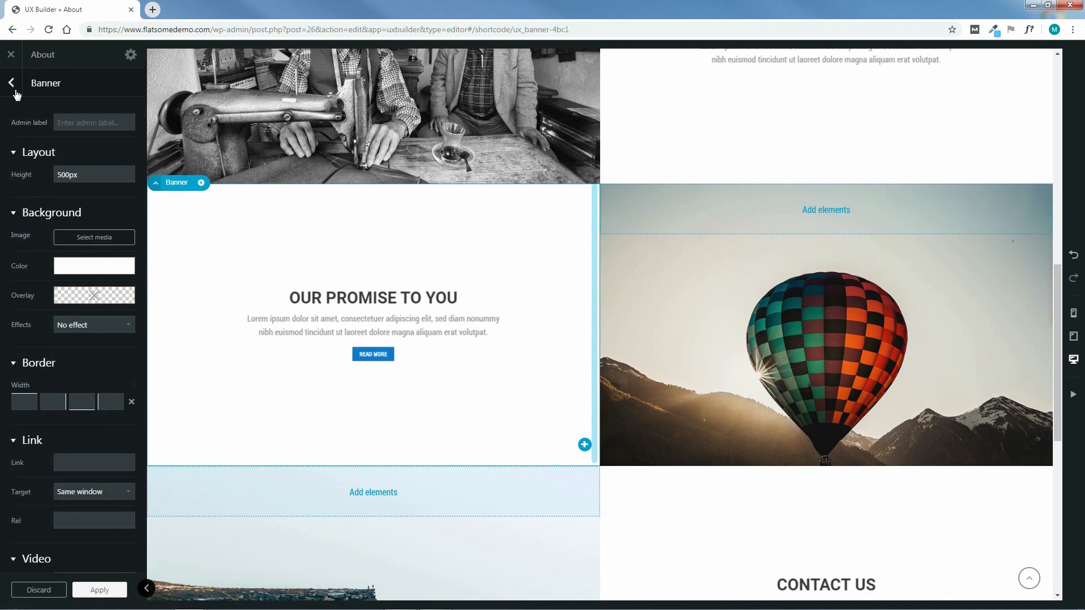
click(12, 84)
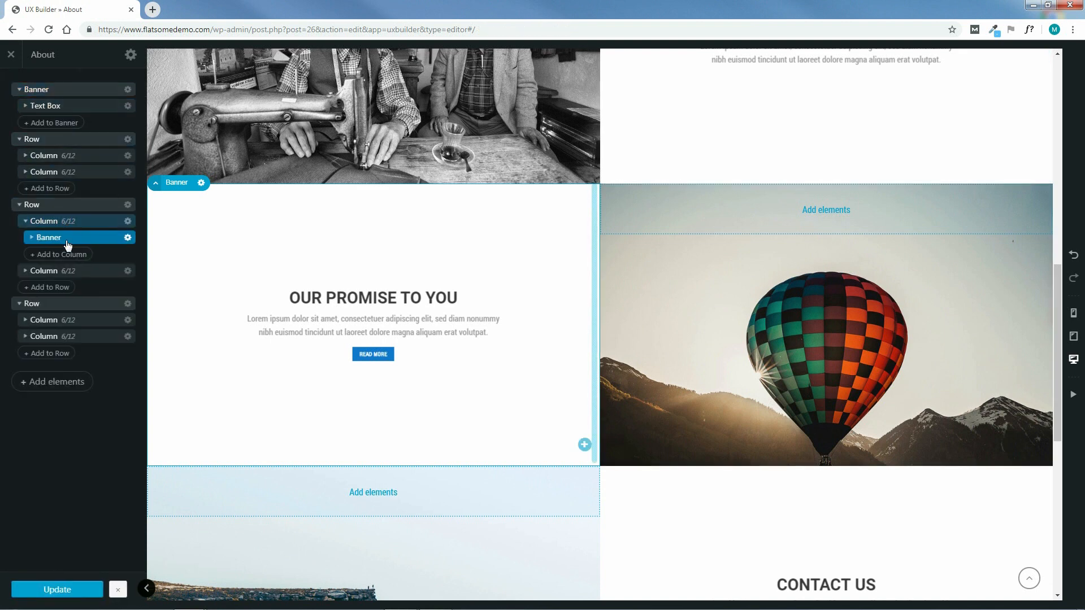
click(26, 271)
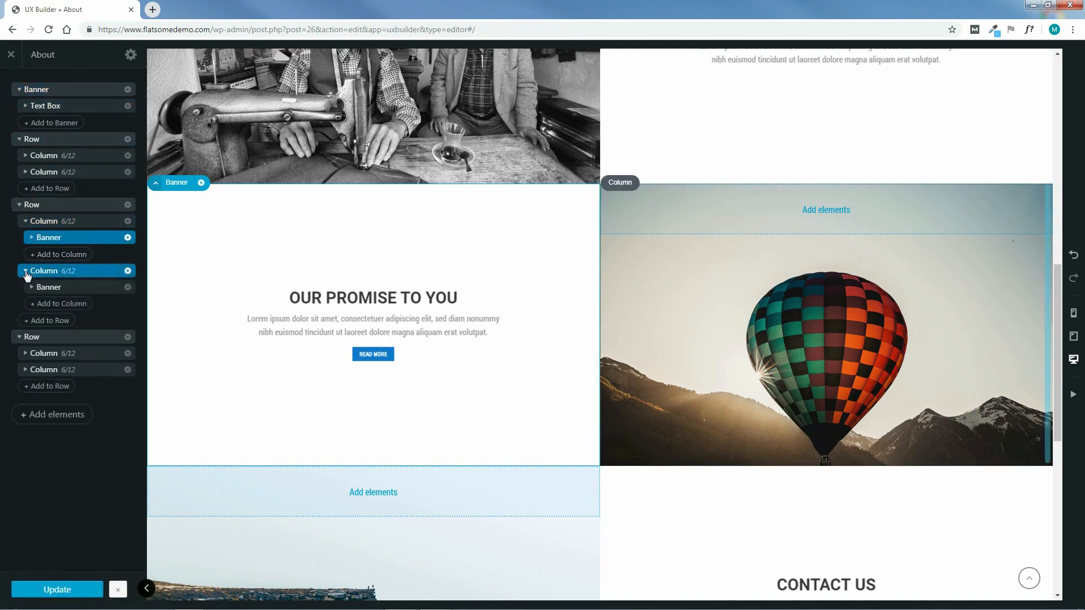
click(92, 288)
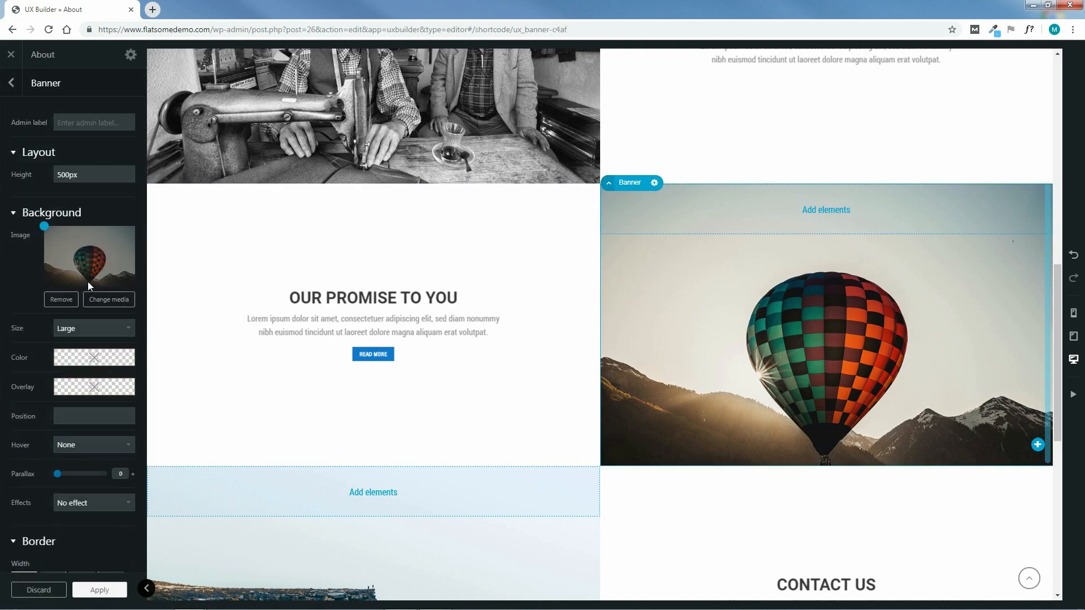
Replace its background with uploaded woman-2003647_1280.jpg, with background size set to Original
click(115, 304)
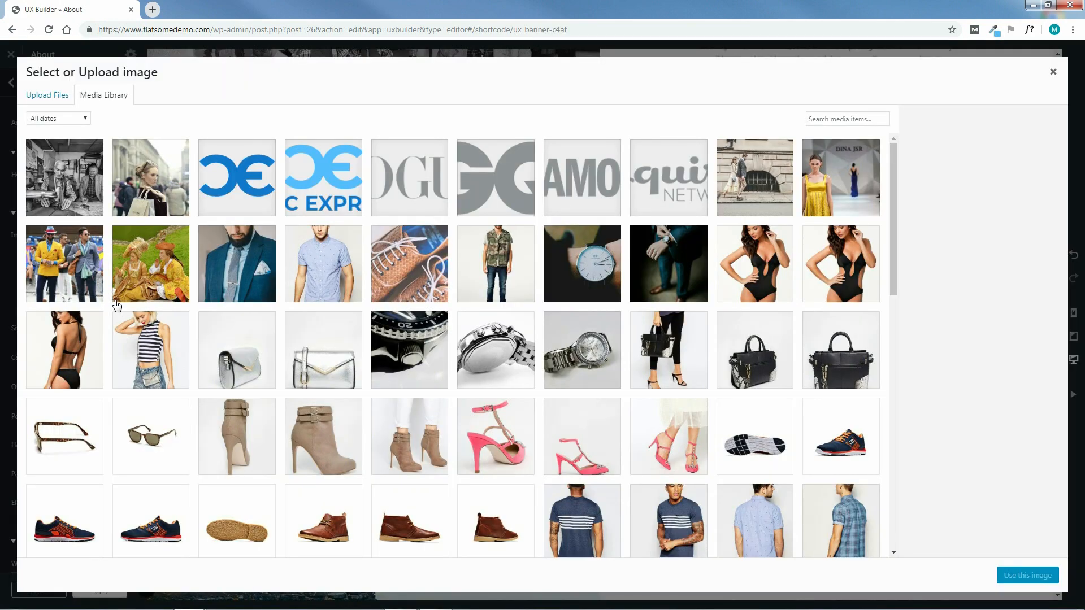
click(43, 97)
click(541, 303)
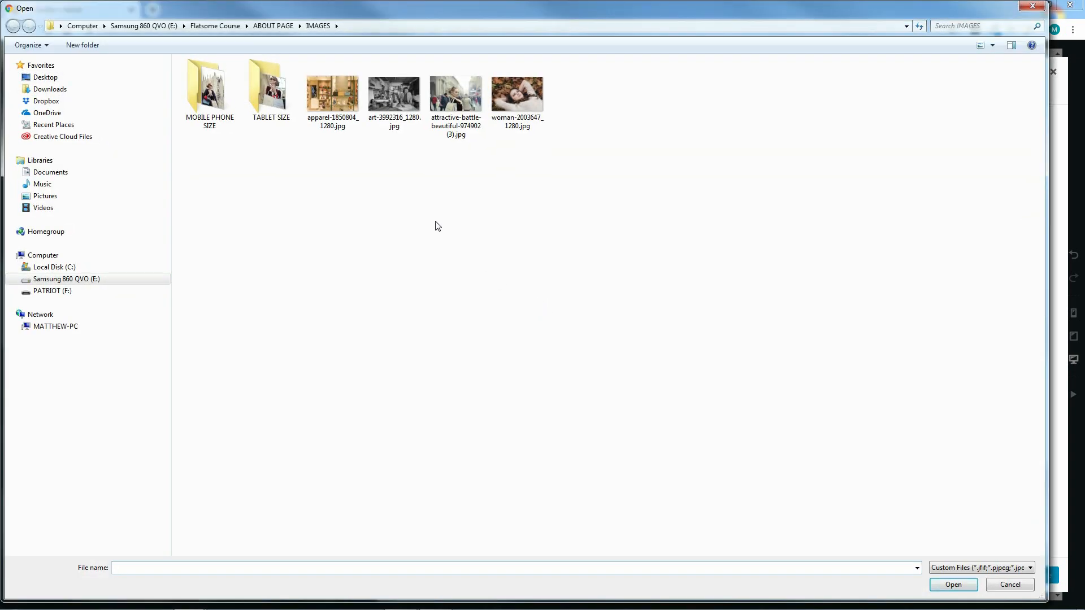
click(525, 102)
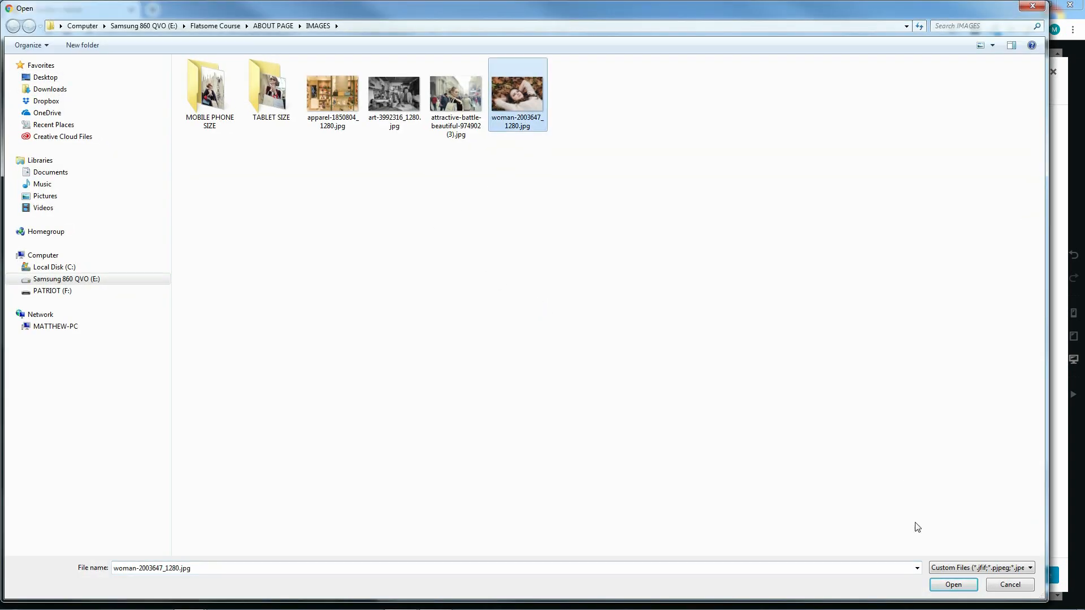
click(959, 588)
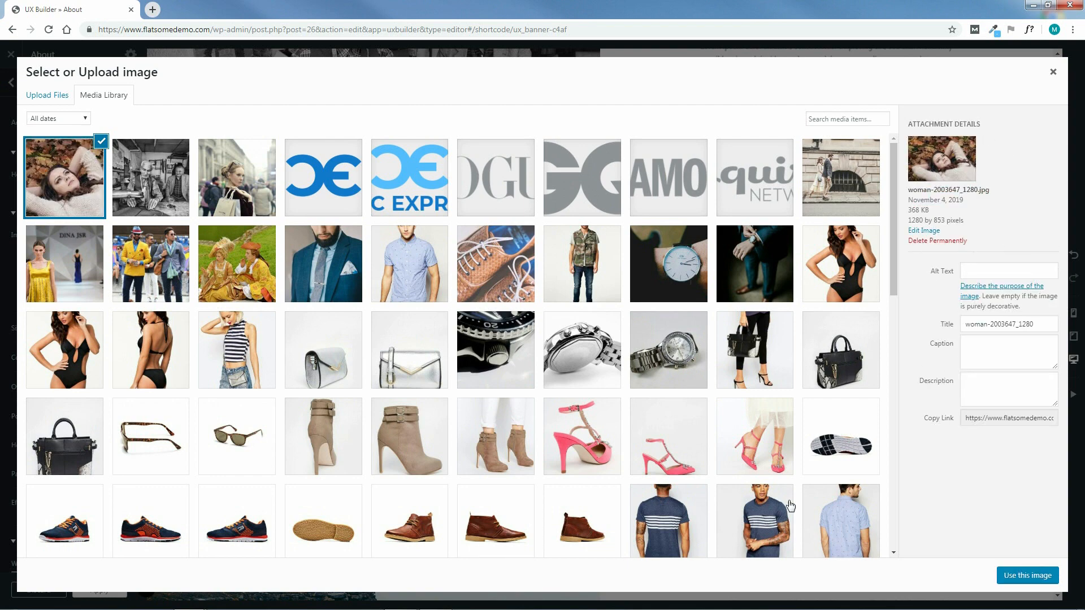
click(1028, 577)
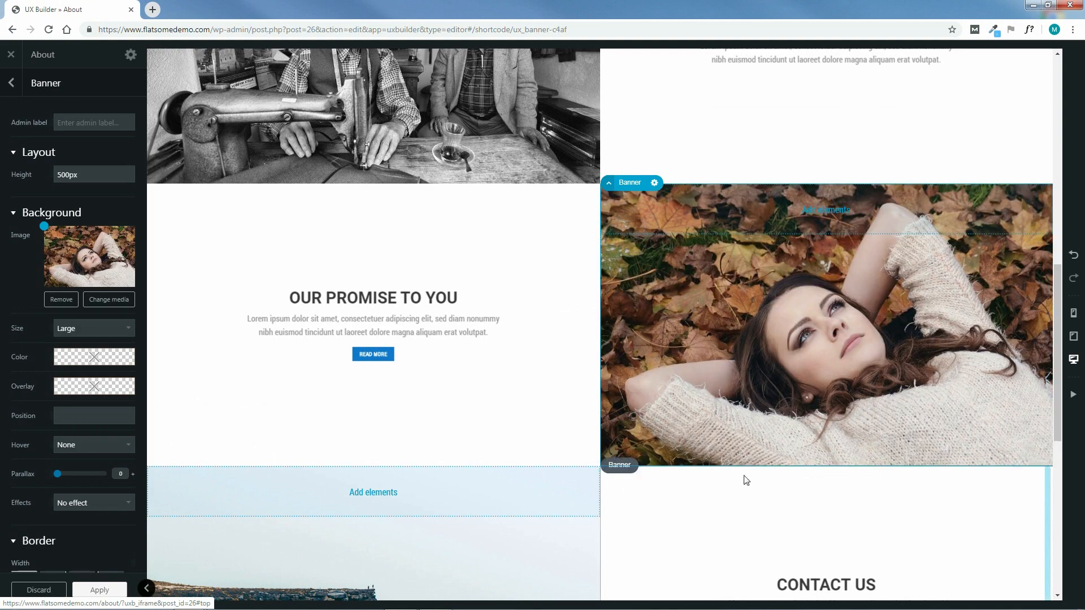
click(84, 327)
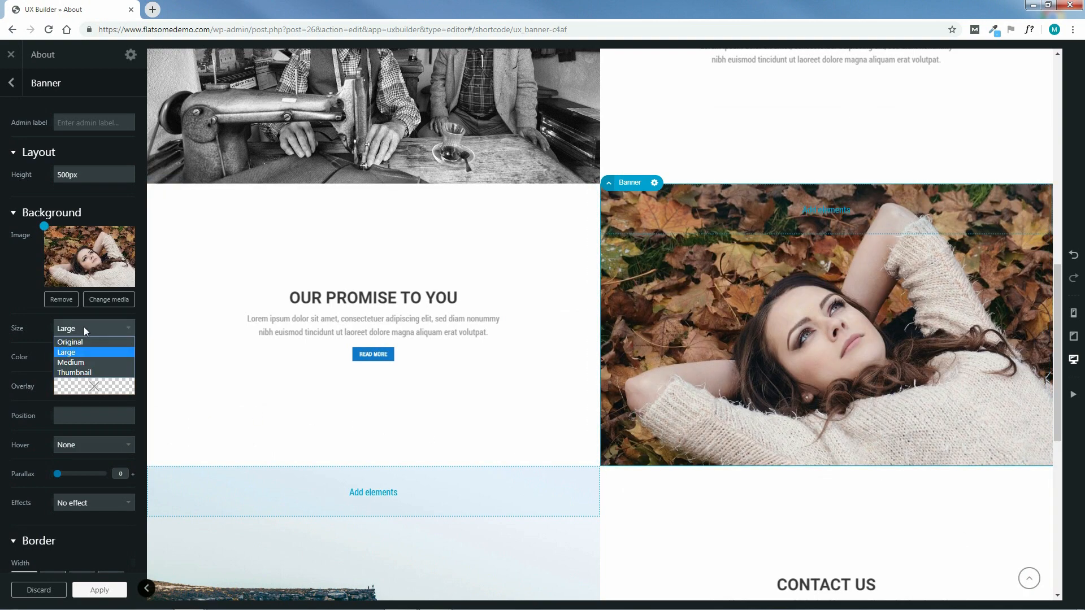
click(81, 341)
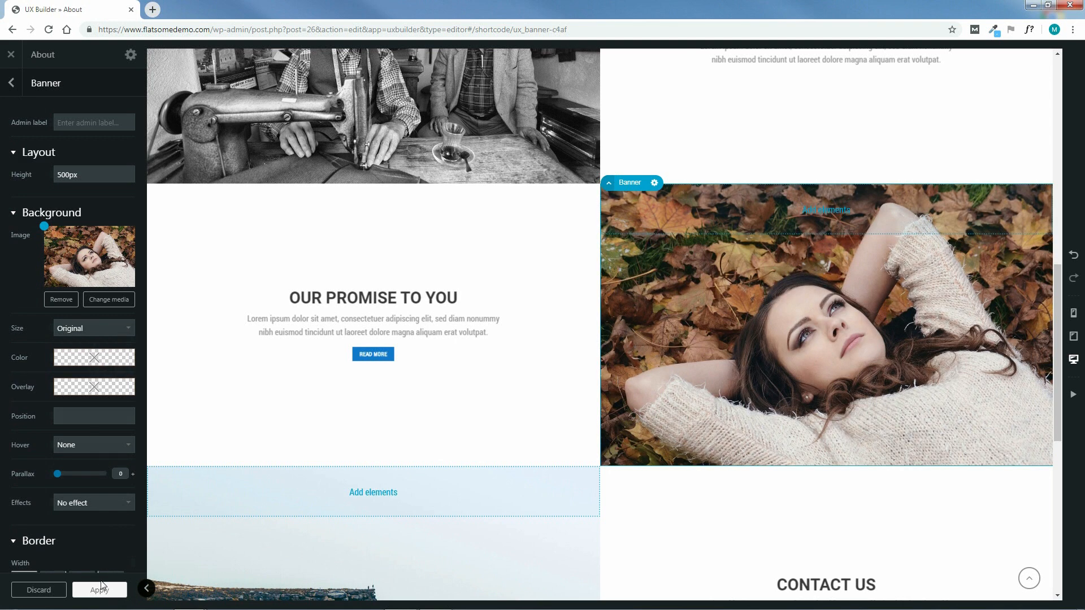
Apply the new banner background, delete the READ MORE button under OUR PROMISE TO YOU, and update
click(373, 359)
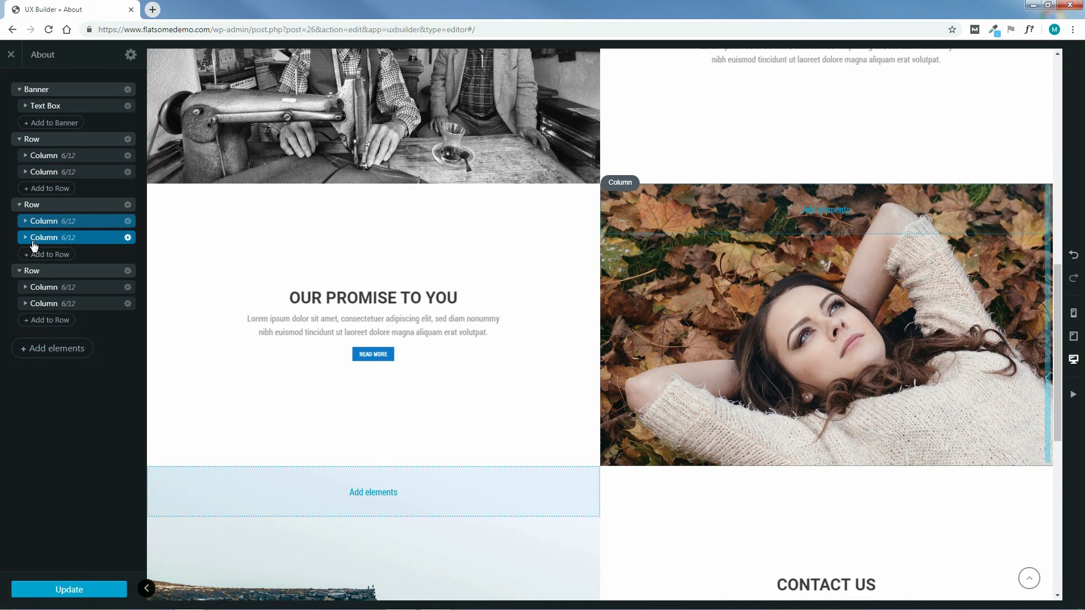
drag(26, 242, 23, 223)
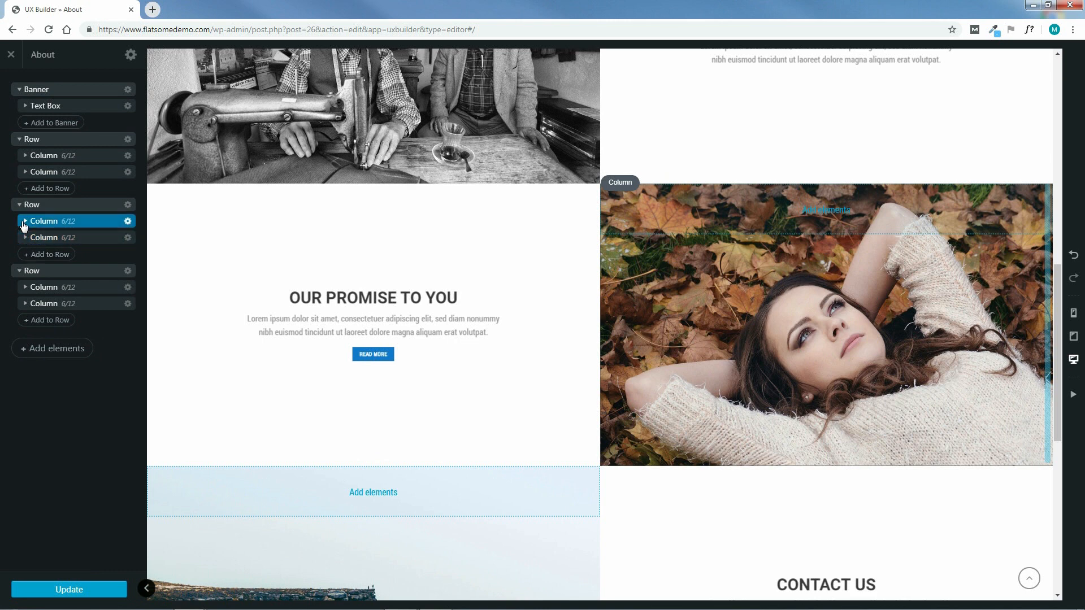
click(24, 221)
click(32, 238)
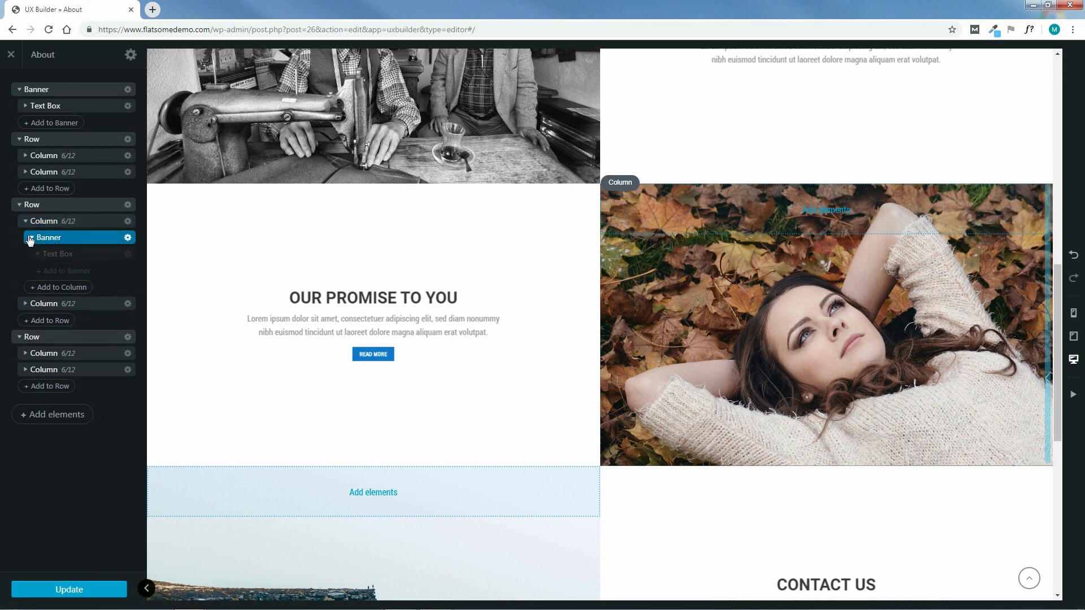
click(37, 254)
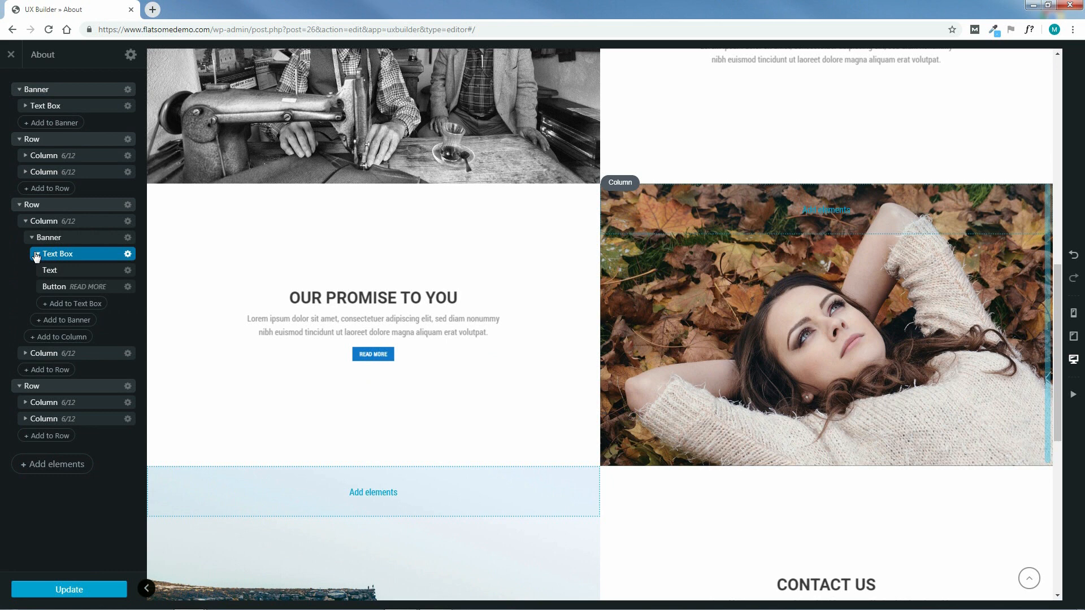
click(128, 288)
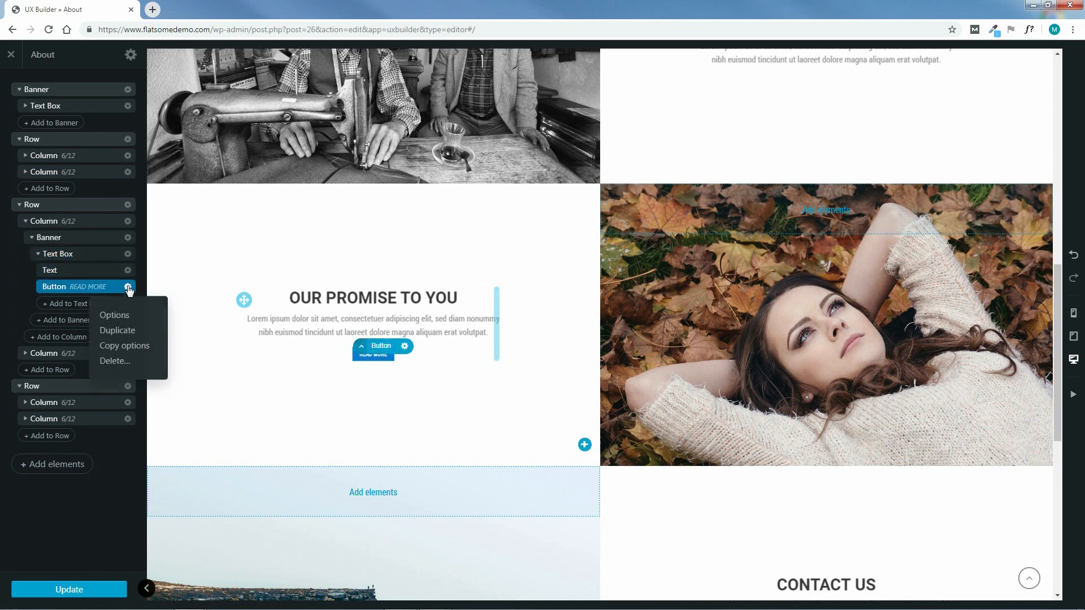
click(115, 359)
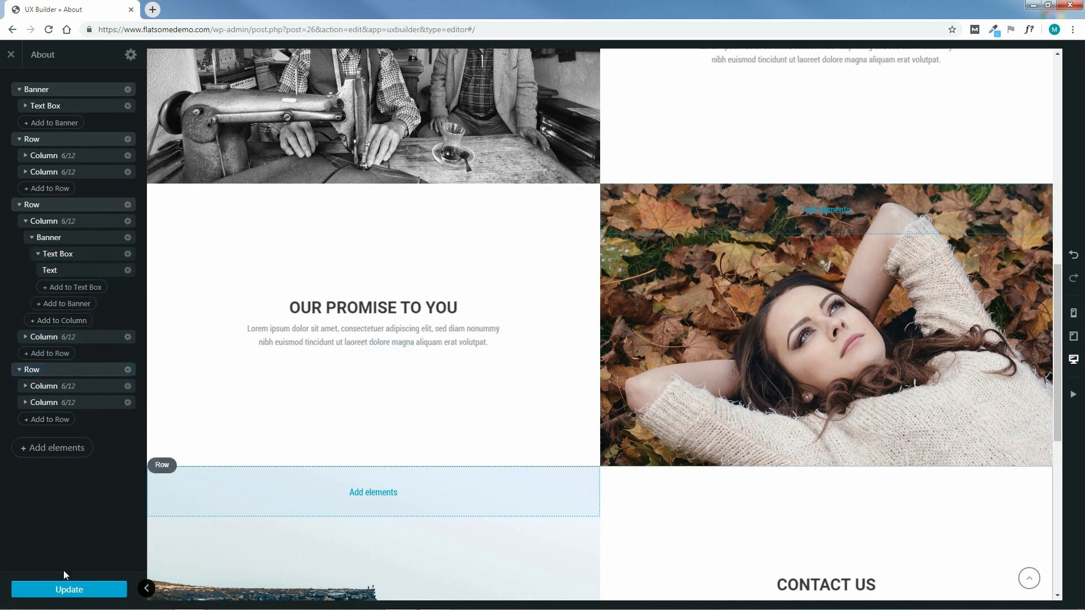
click(69, 590)
Open the settings of the cliff photo banner in the last row's left column
drag(1059, 340, 1055, 455)
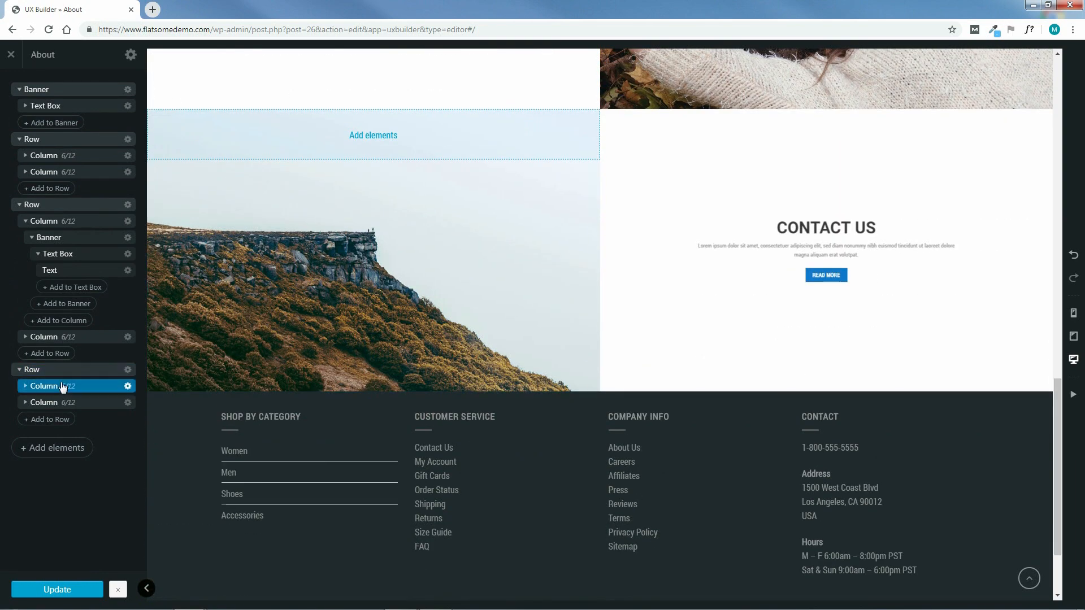
click(30, 387)
click(26, 386)
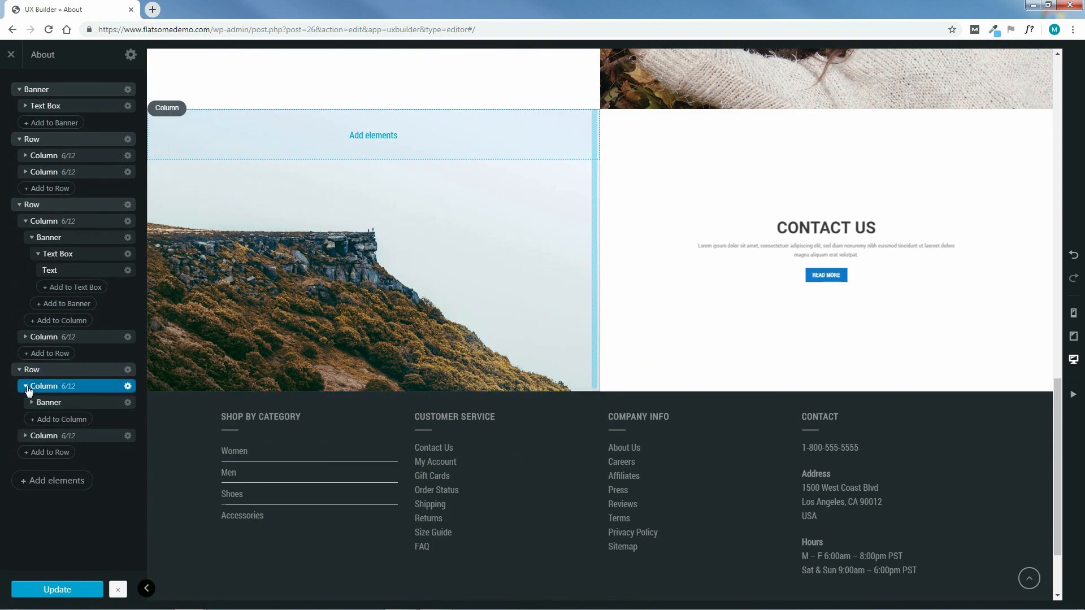
click(31, 403)
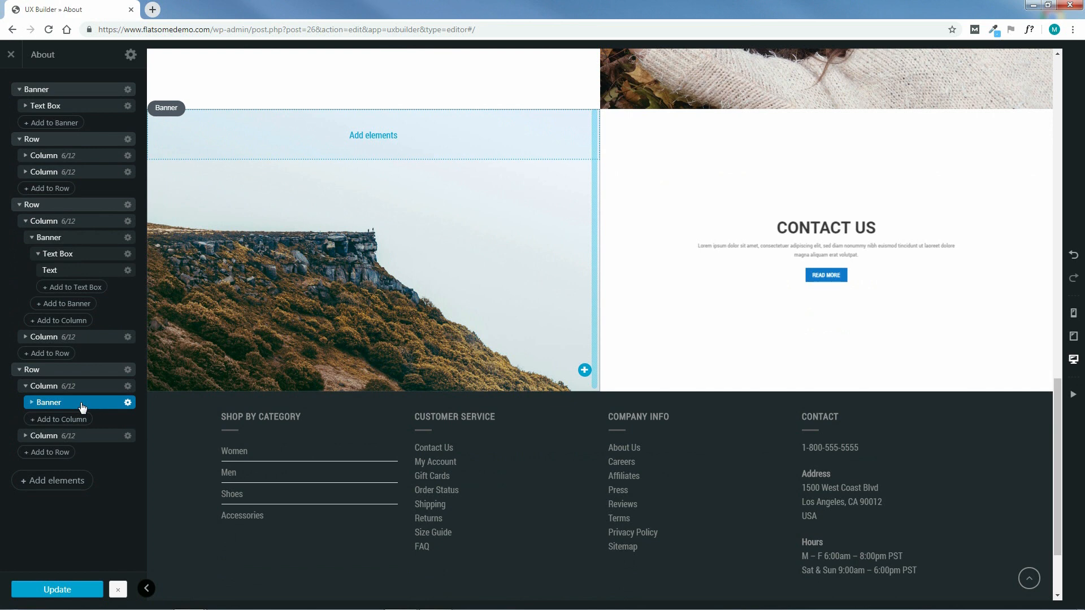
click(81, 403)
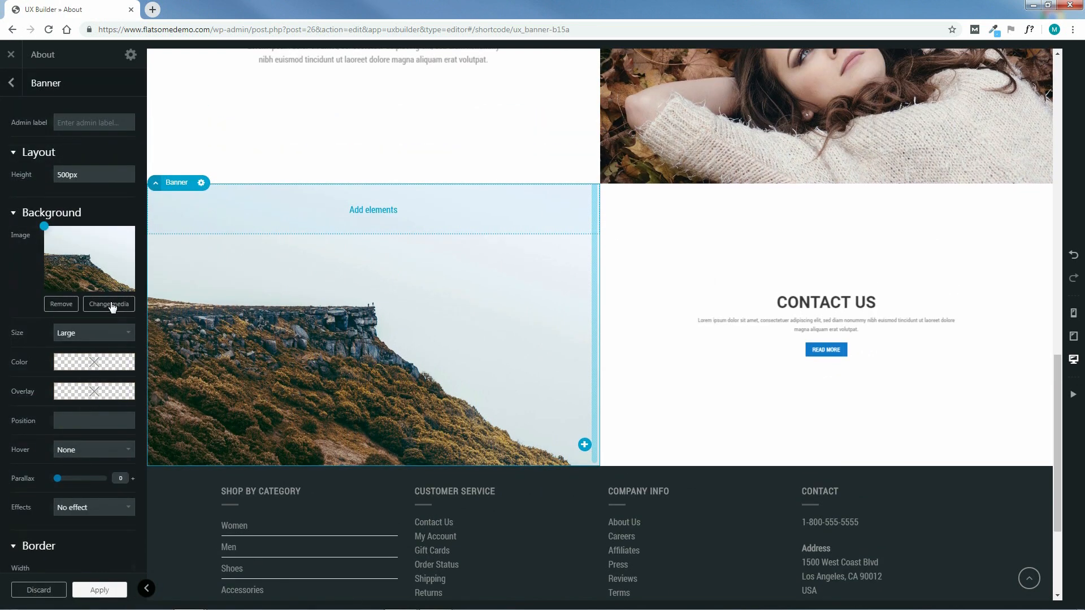
Replace its background with uploaded apparel-1850804_1280.jpg, with background size set to Original
click(111, 305)
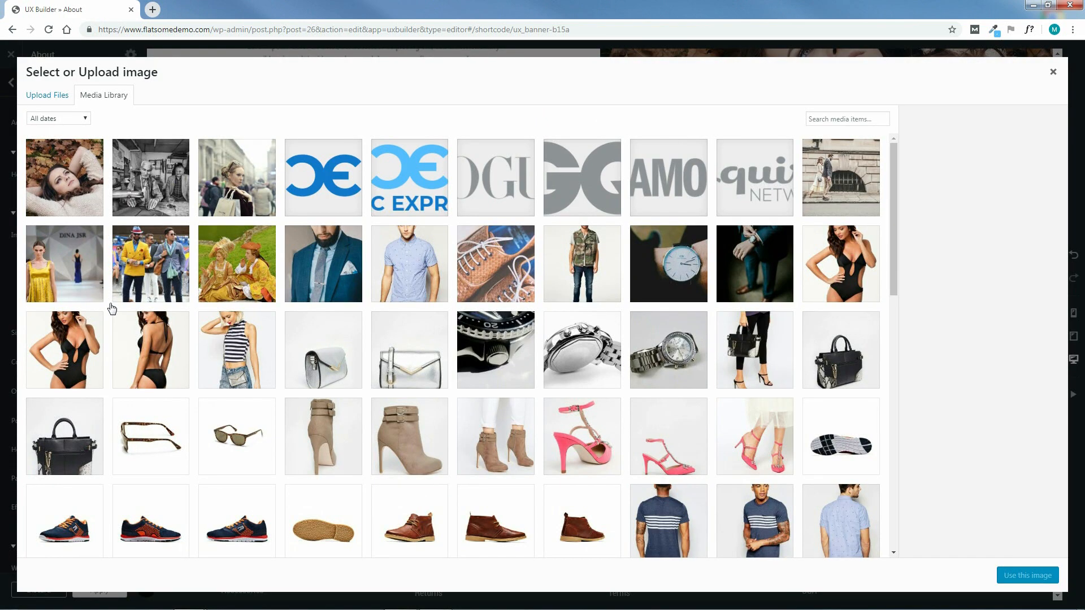
click(41, 95)
click(539, 301)
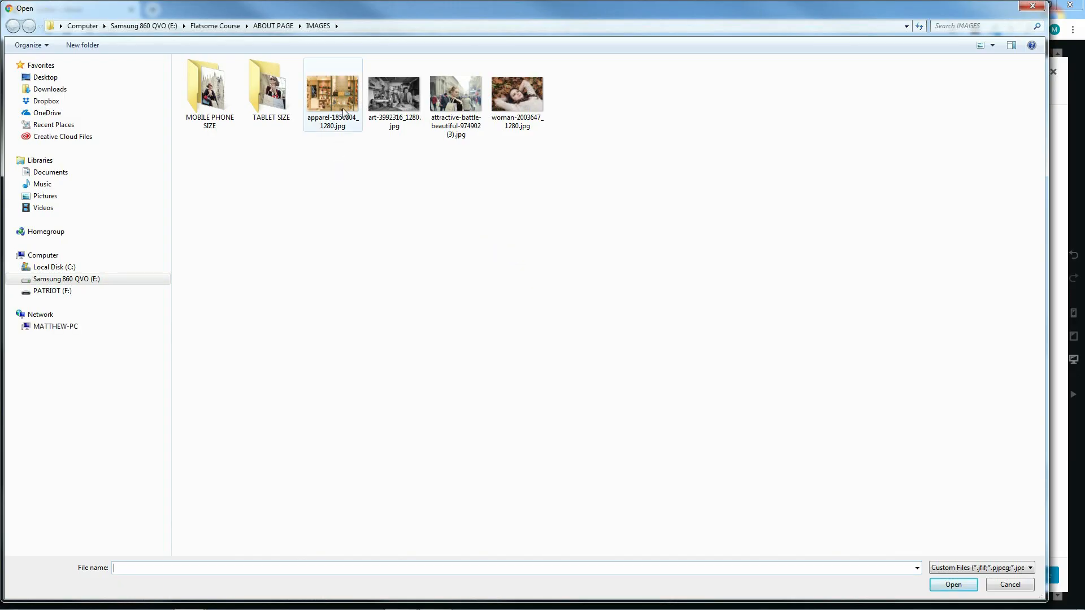
click(336, 98)
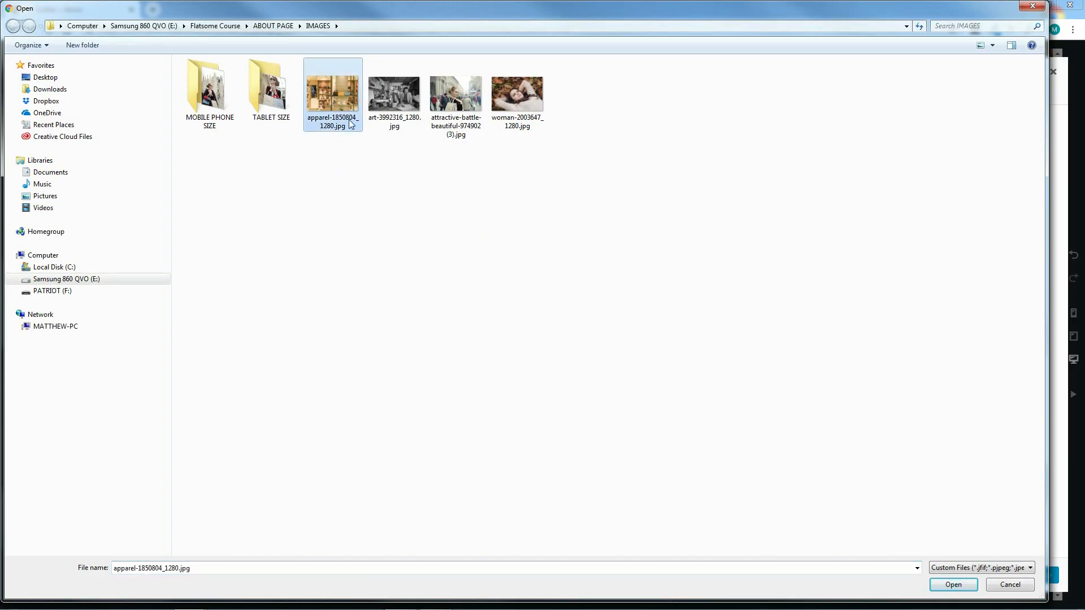
click(954, 584)
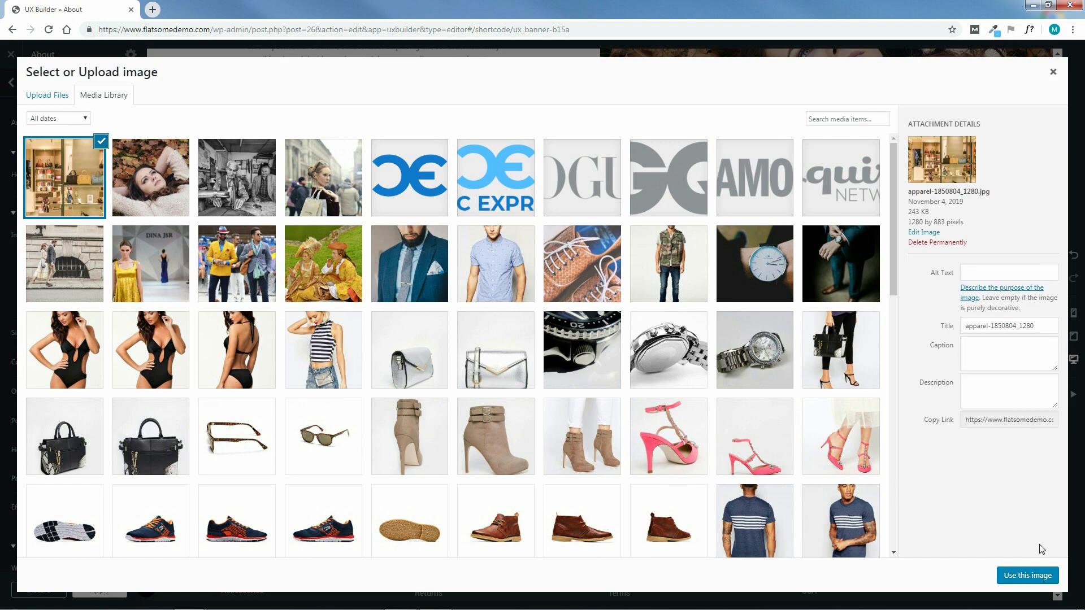
click(1031, 578)
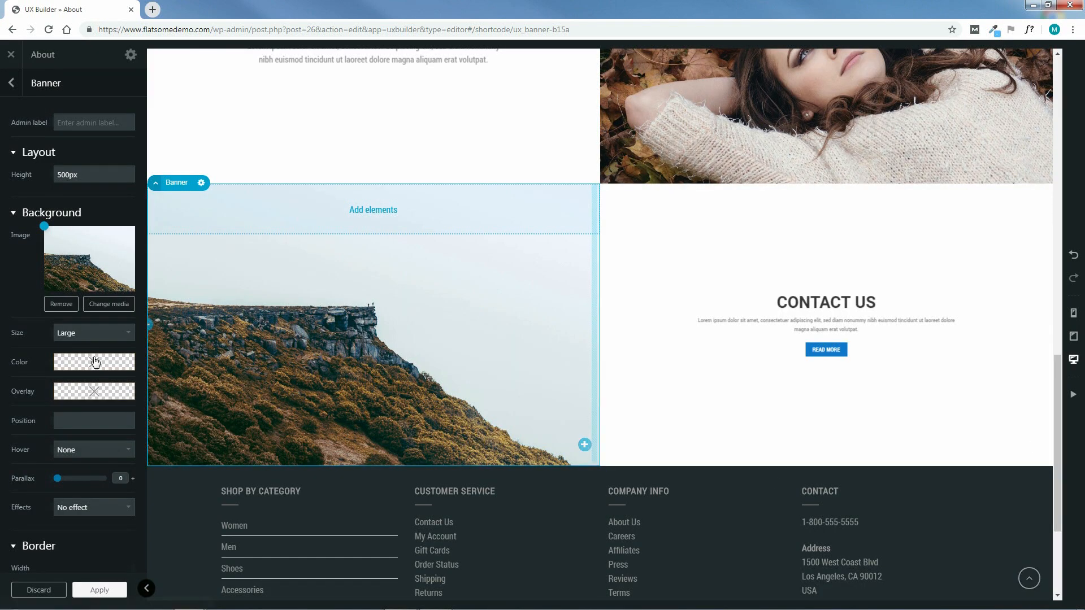
click(90, 333)
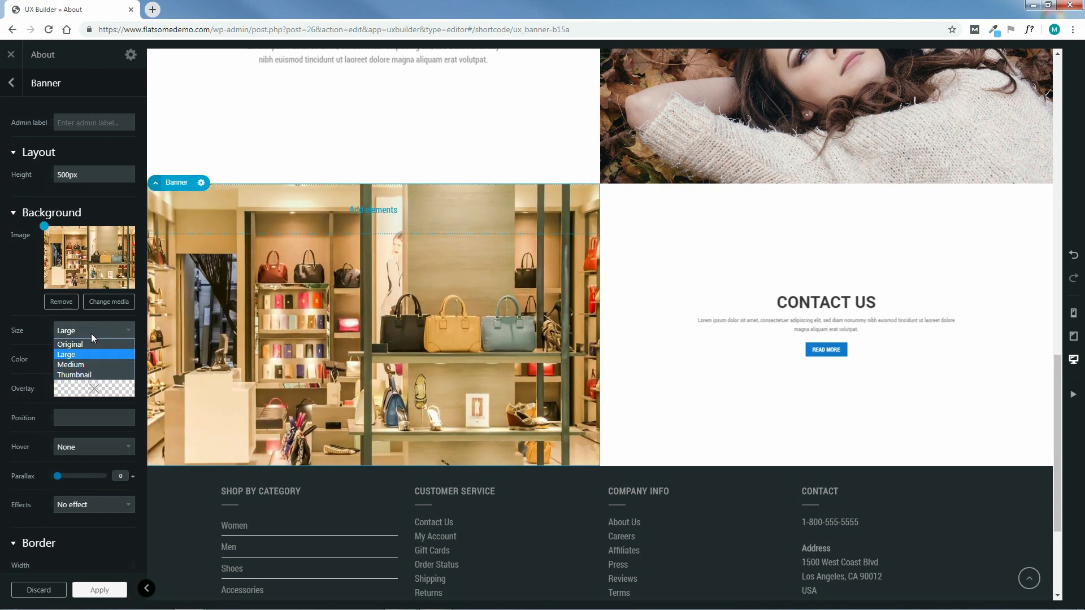
click(91, 342)
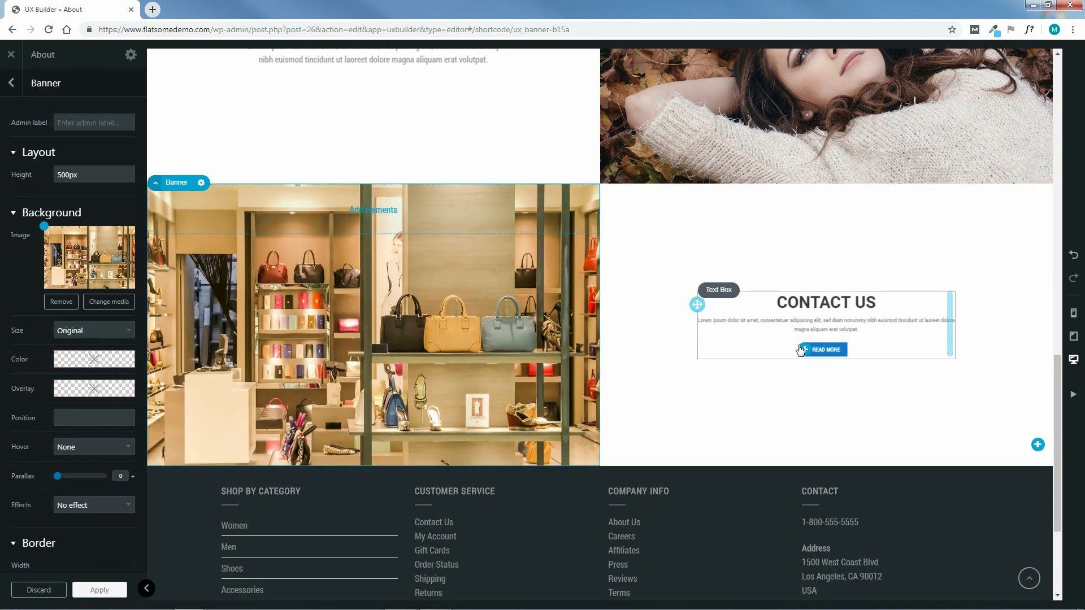
Change the CONTACT US heading to 'A BETTER SHOPPING EXPERIENCE', set its paragraph to 150%, and apply
double_click(790, 314)
drag(116, 193, 21, 195)
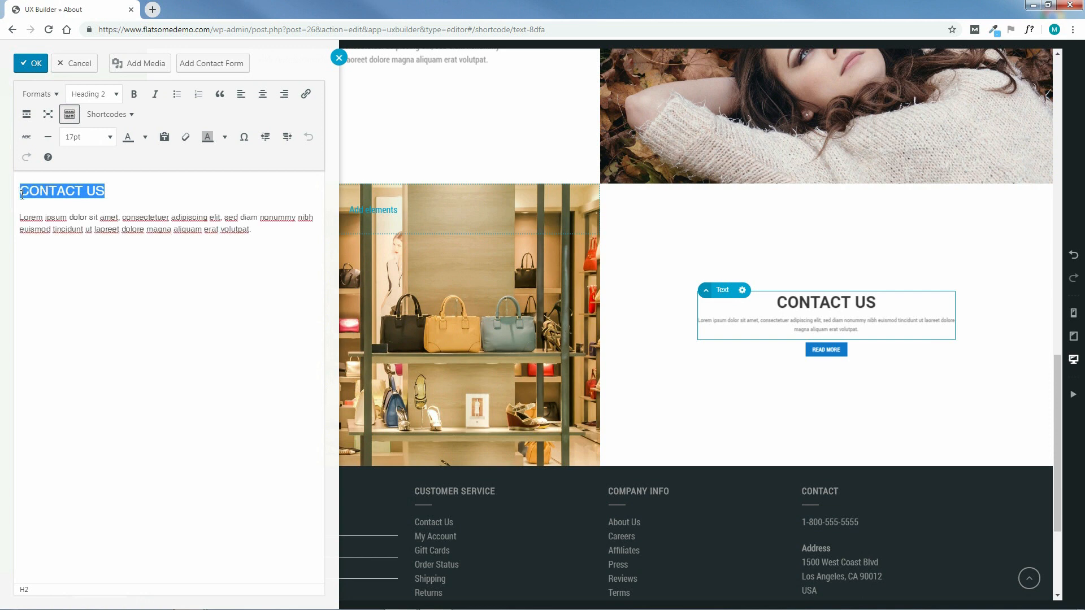
text(A BETTE)
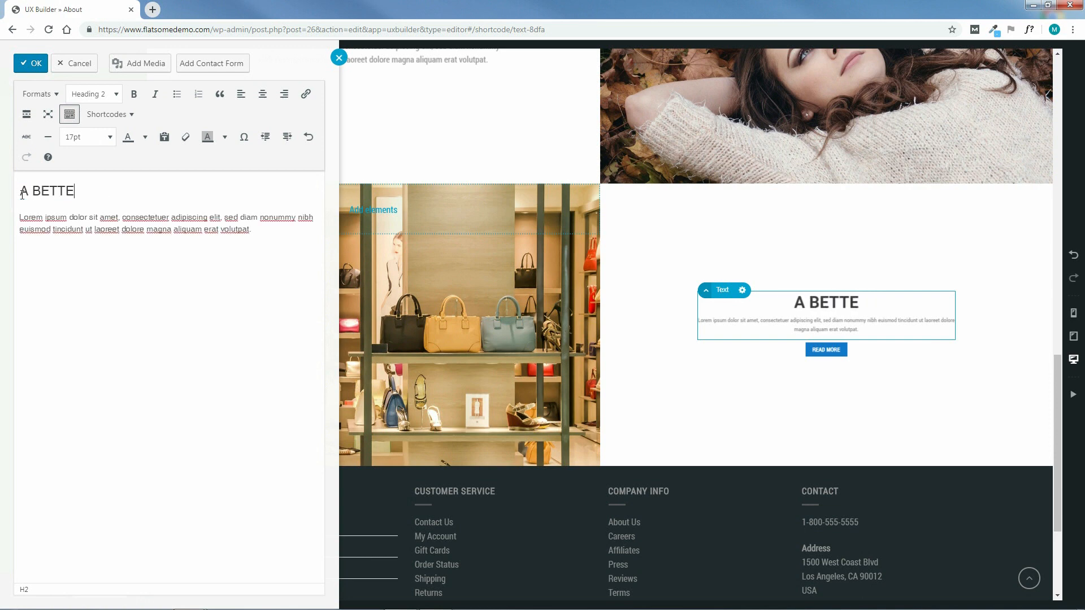
text(R SHOPPI)
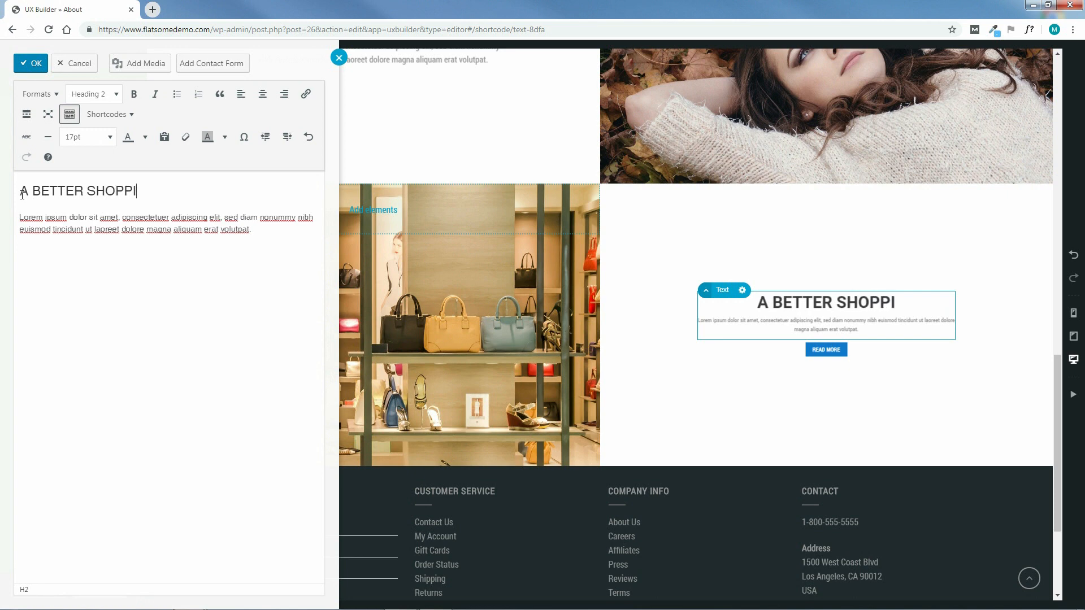
text(NG EXPERIENCE)
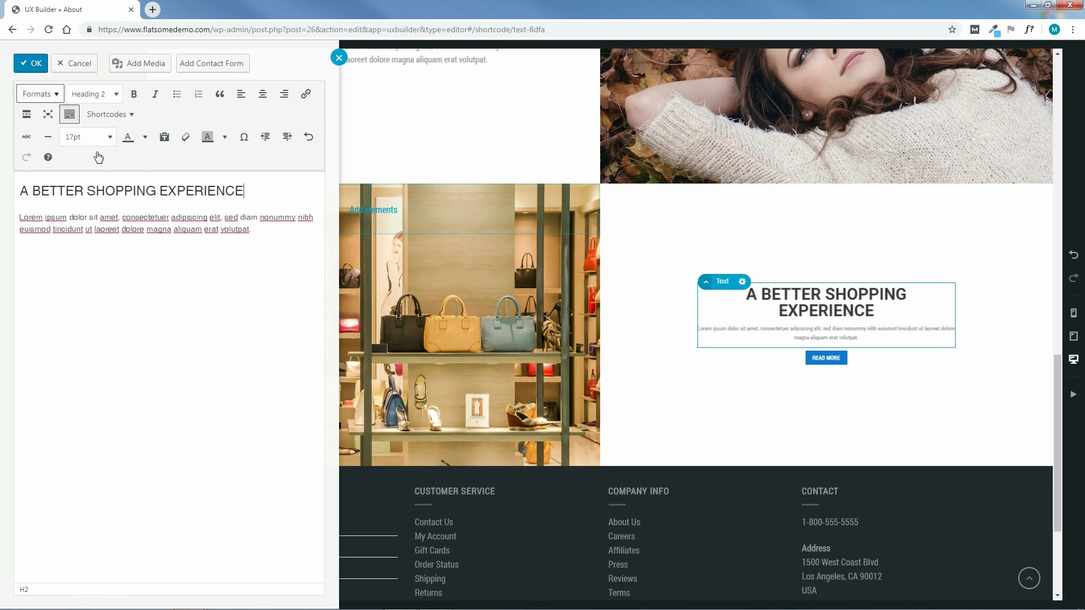
drag(251, 230, 21, 217)
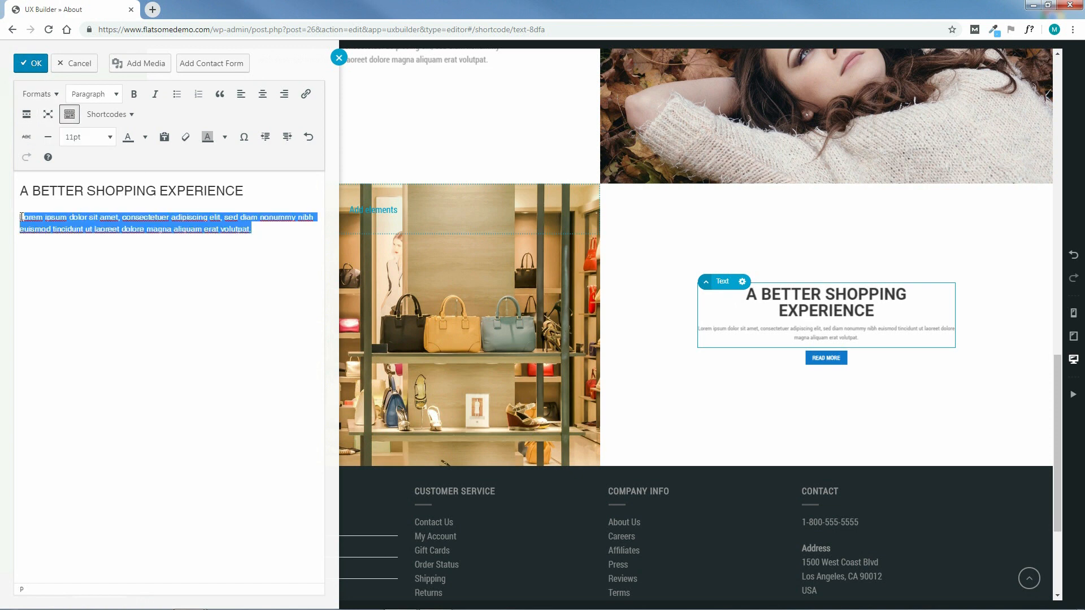
click(105, 137)
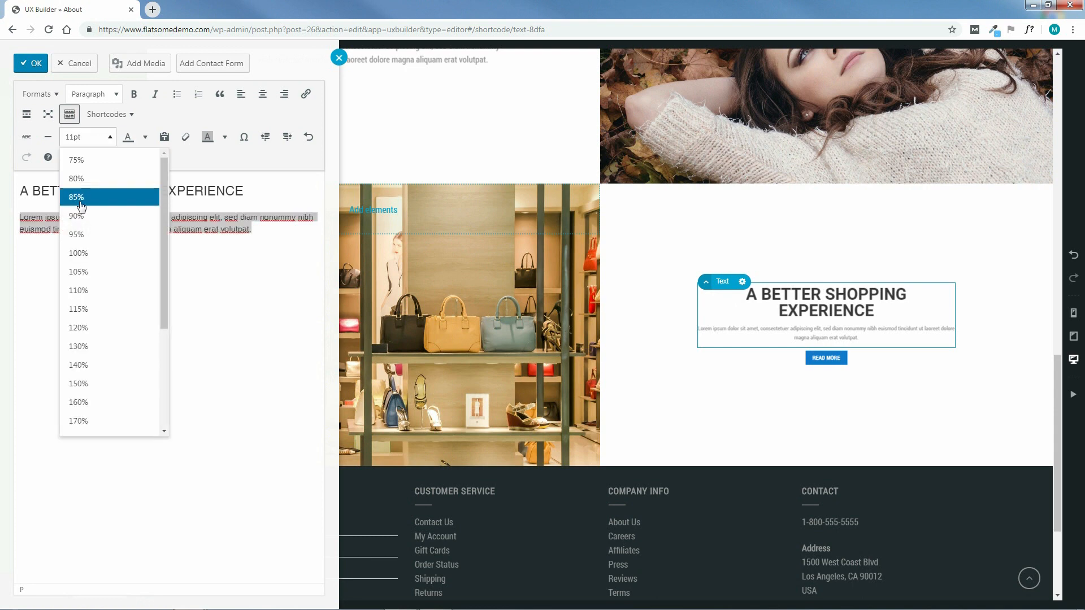
click(79, 384)
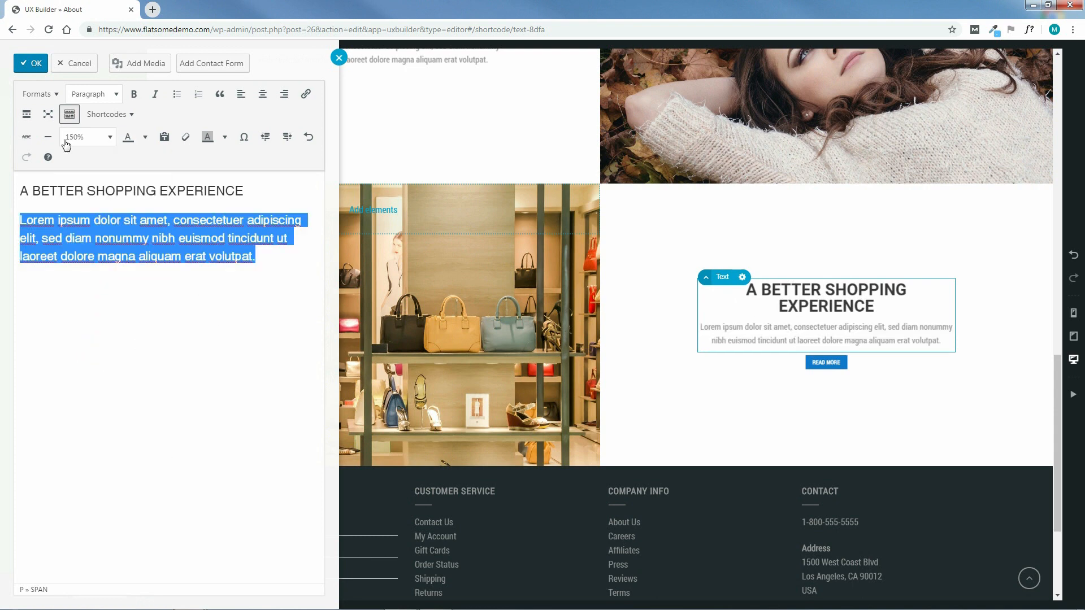
click(31, 63)
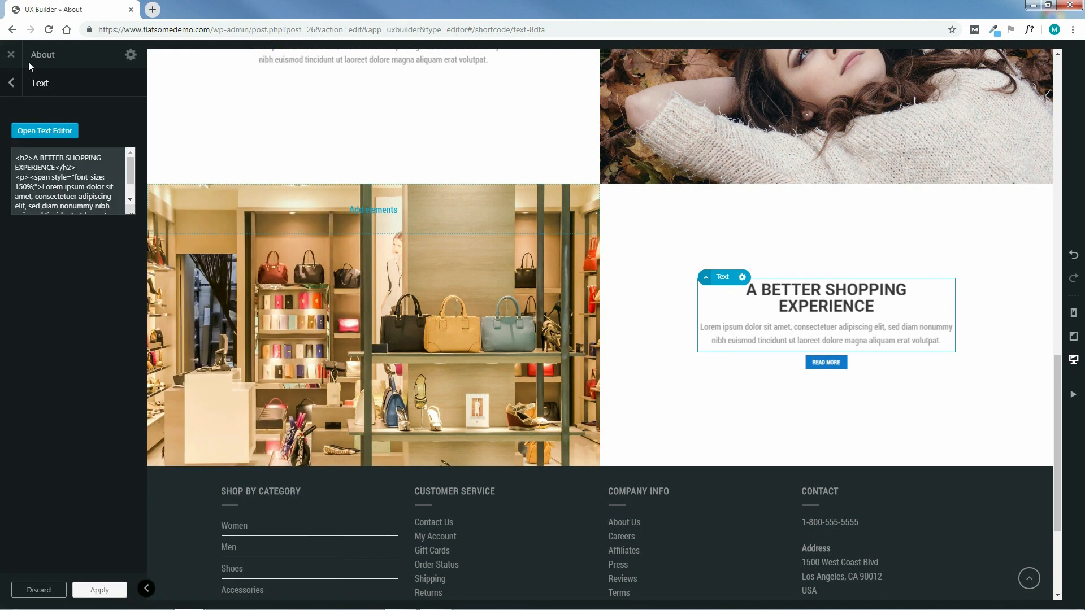
click(98, 590)
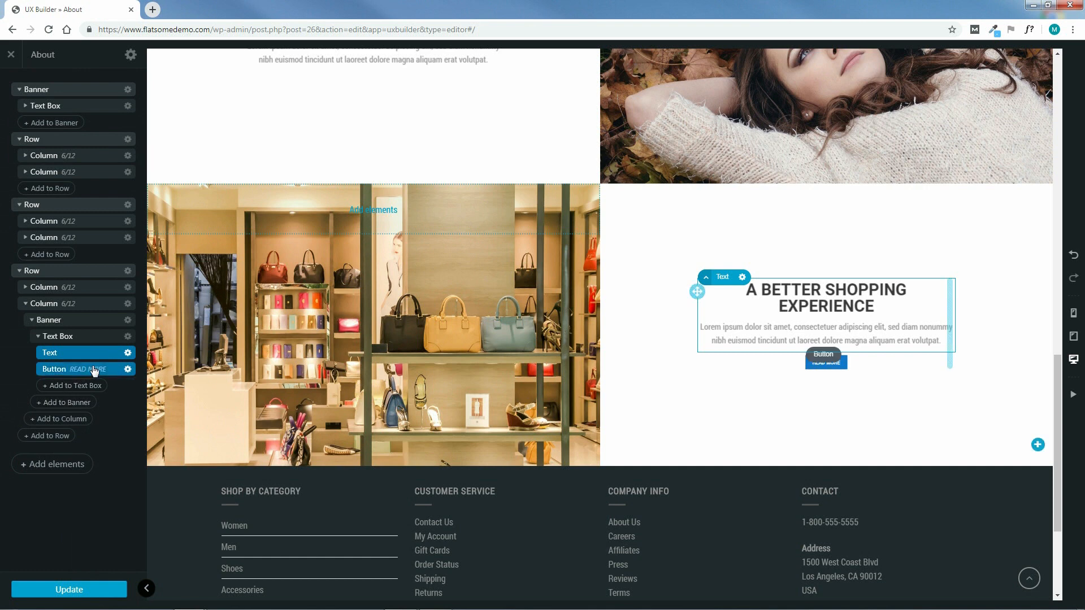
Relabel the READ MORE button 'GET STARTED' at X-Large size, apply, and update the page
click(94, 370)
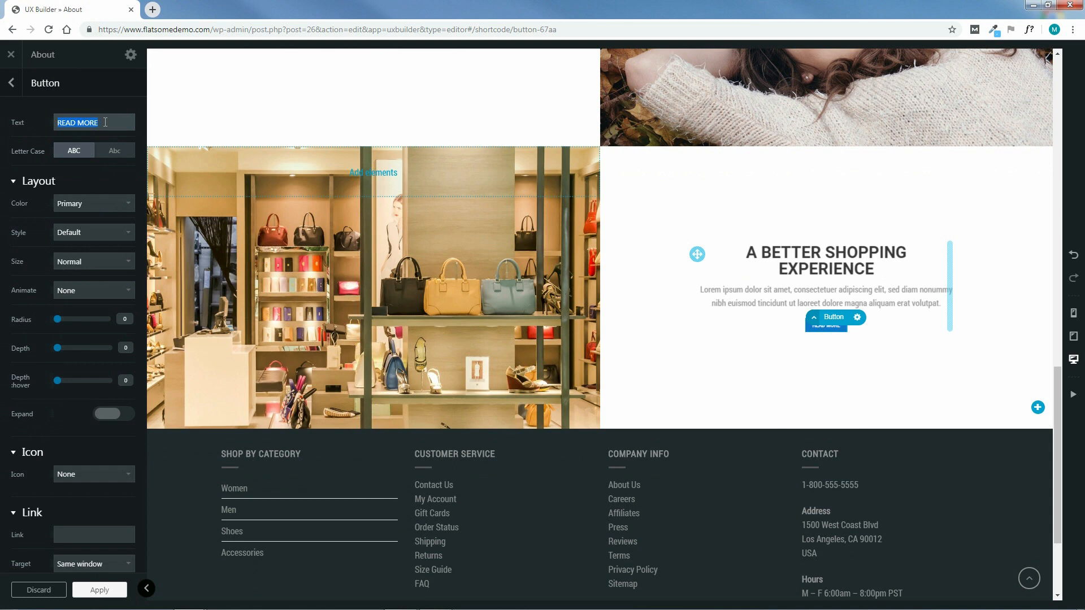
text(G)
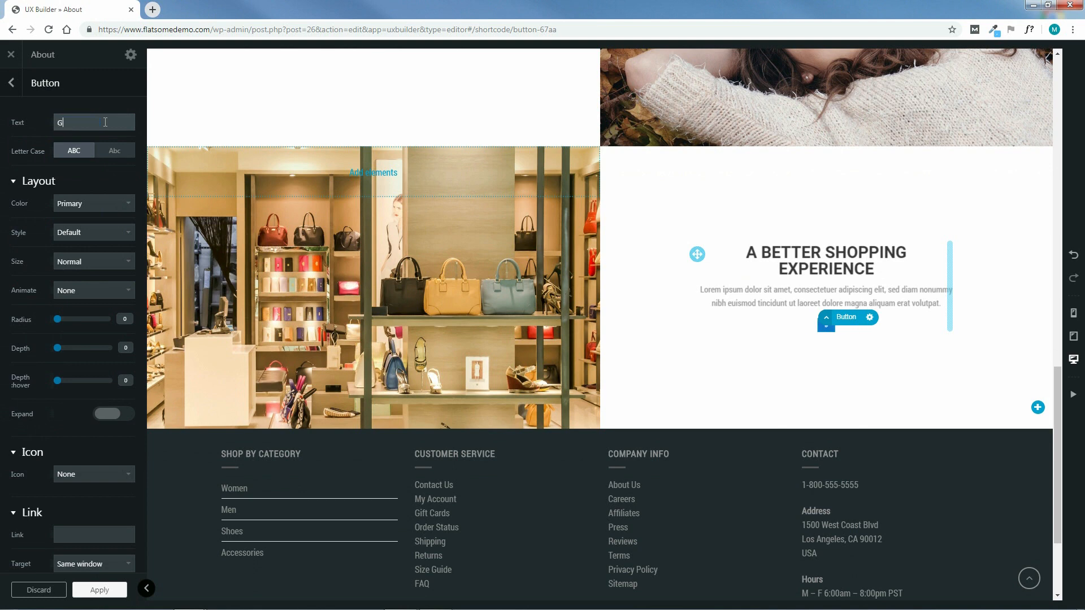
text(ET STARTED)
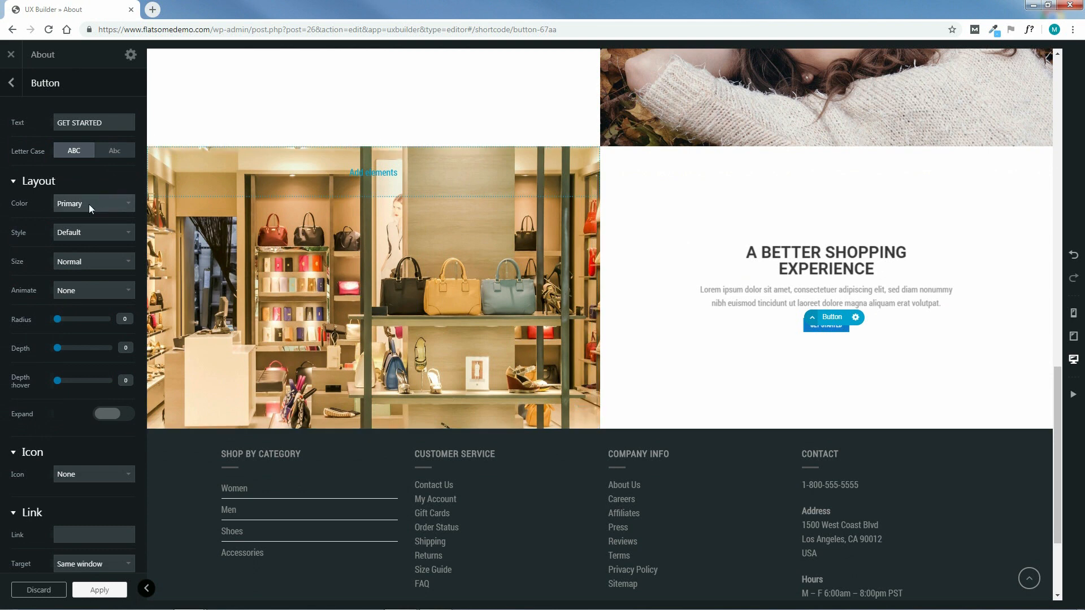
click(90, 260)
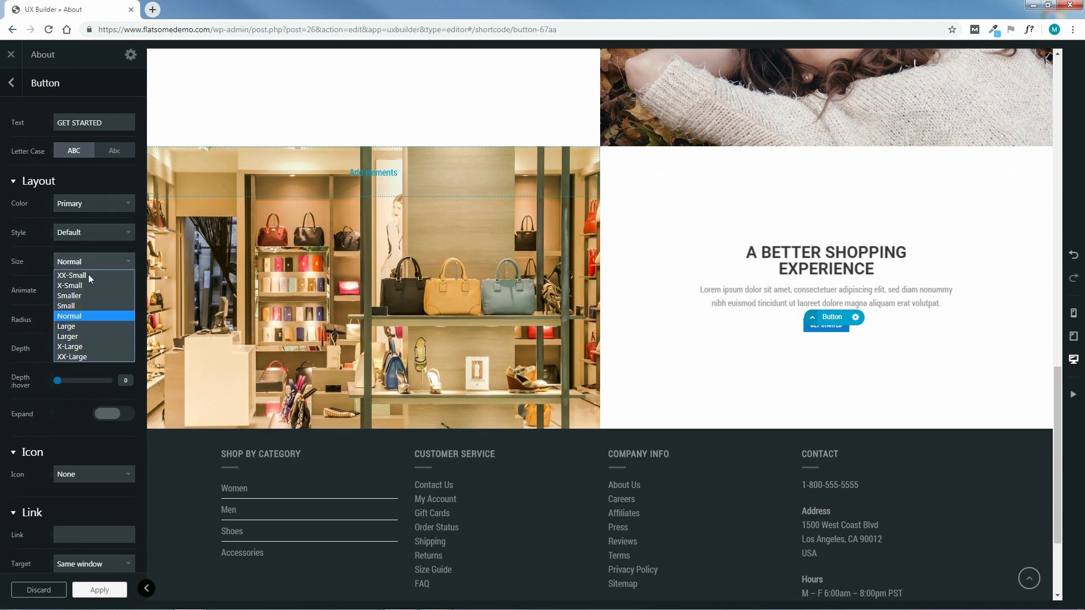
click(80, 347)
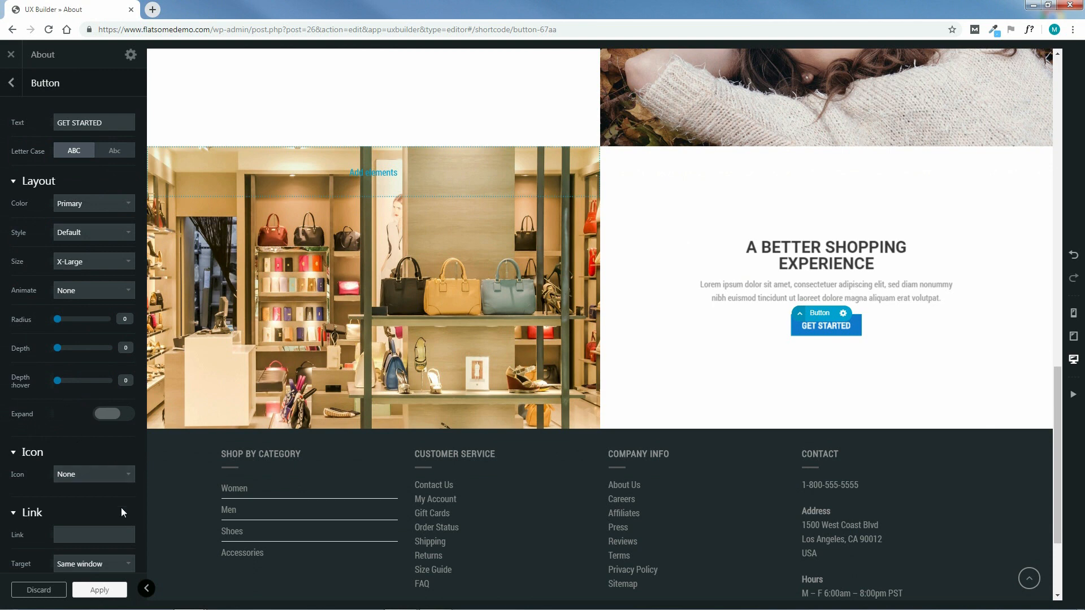
scroll(122, 503, down, 3)
scroll(124, 492, up, 3)
click(100, 591)
click(98, 594)
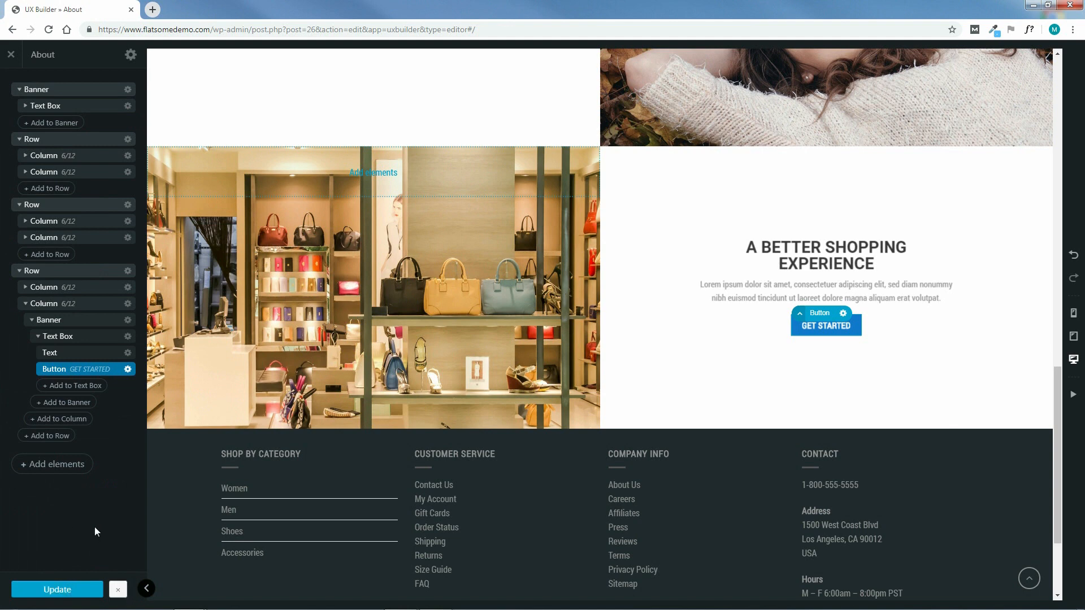
Exit the builder and scroll through the live About page to review the GET STARTED section
click(11, 54)
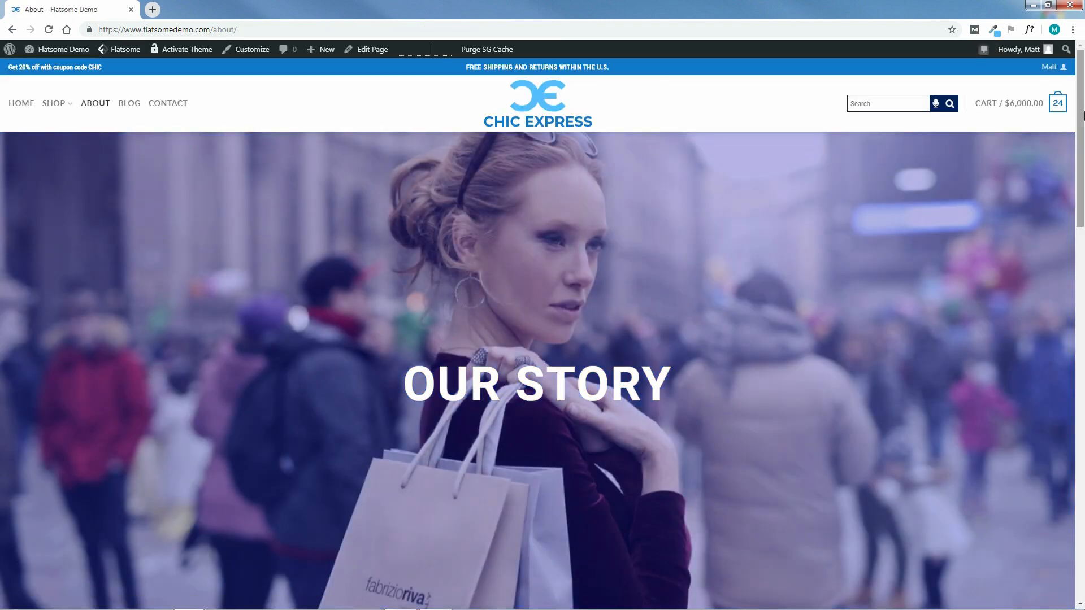
mouse_move(1080, 104)
mouse_down()
mouse_move(1079, 188)
mouse_move(1077, 85)
mouse_move(1081, 195)
mouse_move(1070, 107)
mouse_up()
drag(1080, 196, 1083, 368)
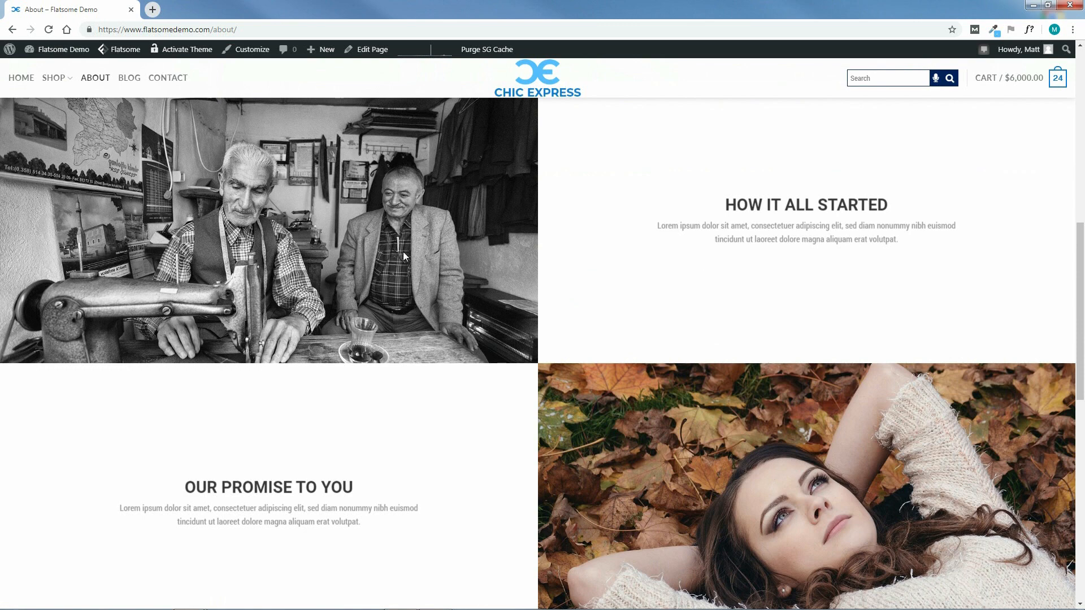
drag(1083, 307, 1083, 361)
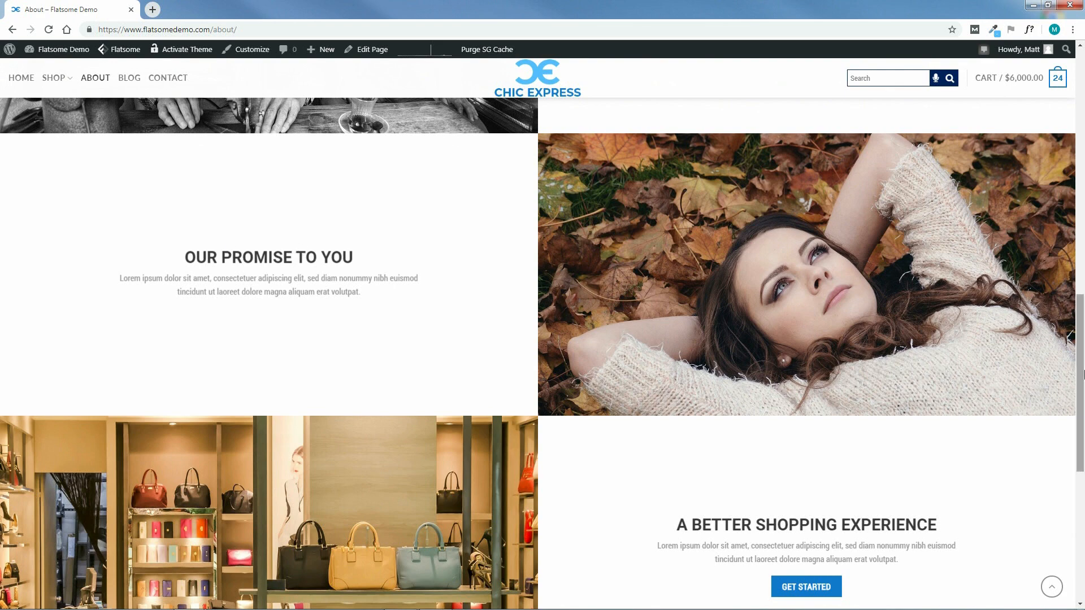
drag(1082, 346, 1082, 441)
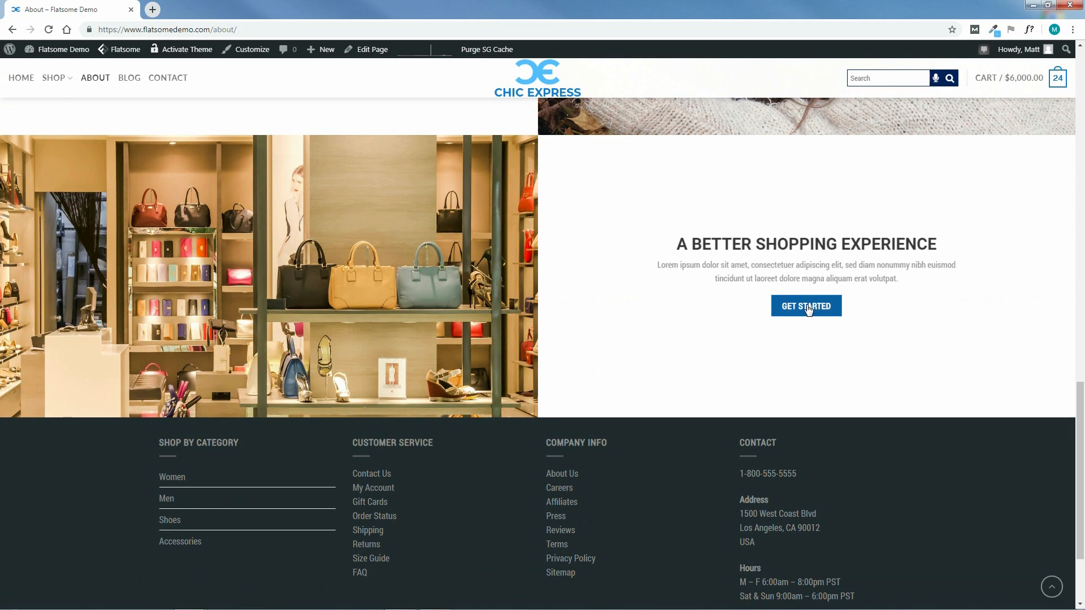
scroll(1083, 503, down, 3)
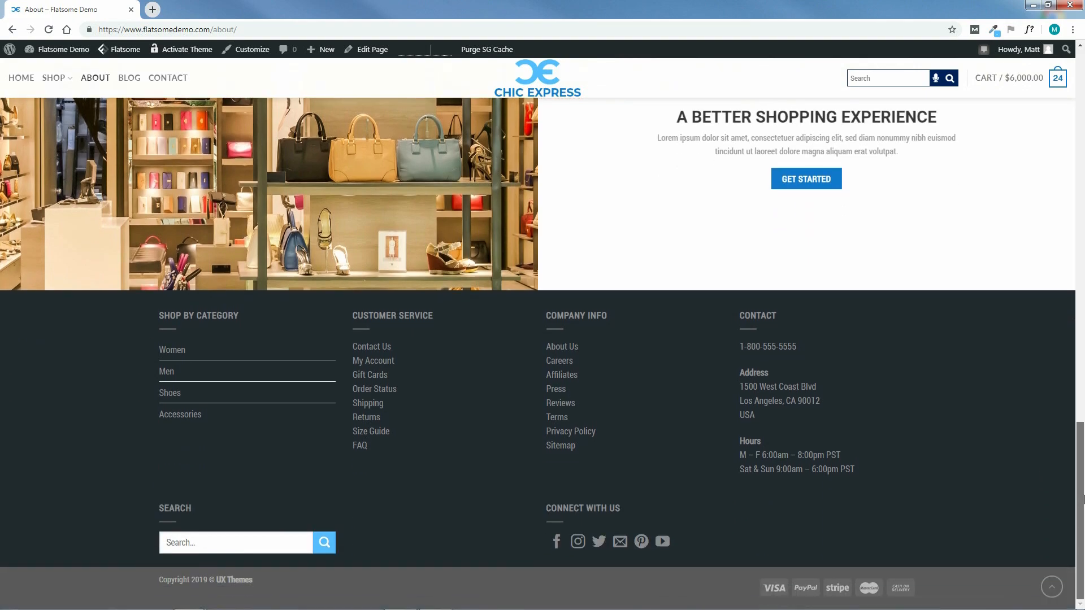
drag(1082, 489, 1082, 110)
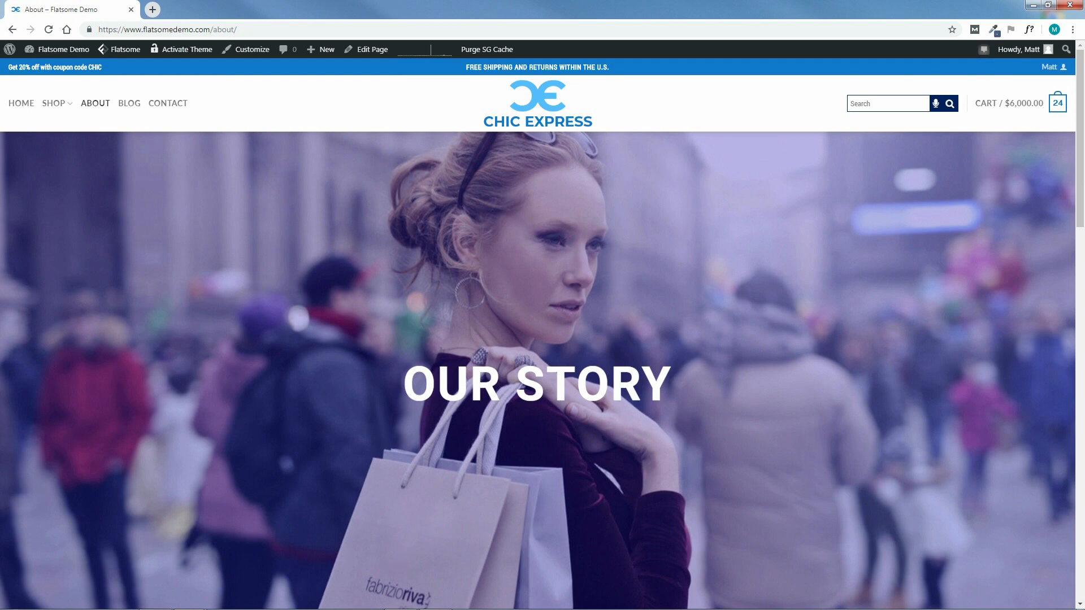
Go to the Contact page and open it via Edit Page > Edit with UX Builder
click(166, 106)
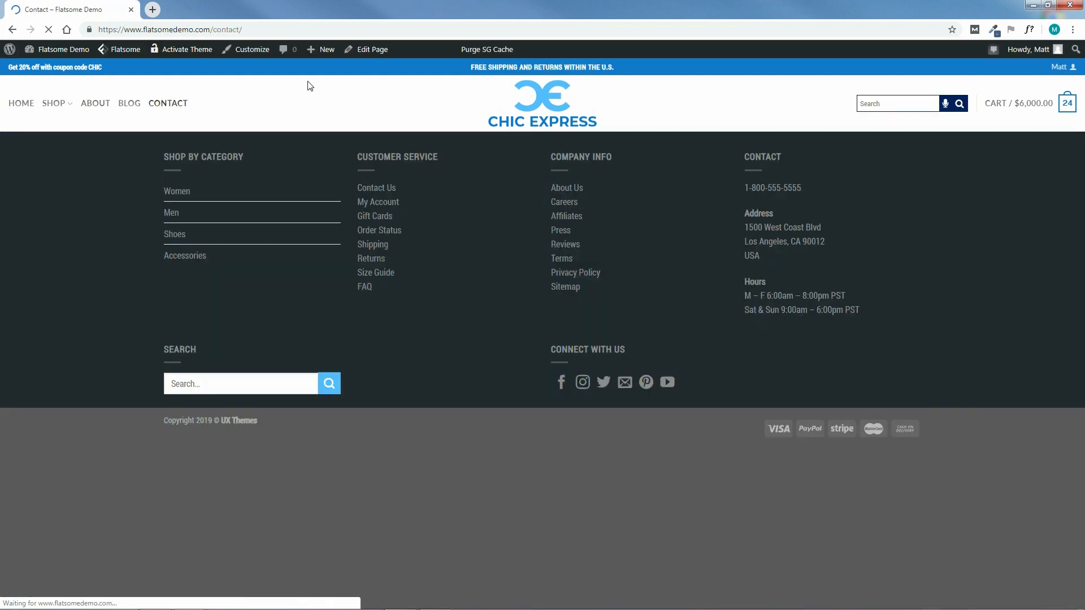
mouse_move(362, 56)
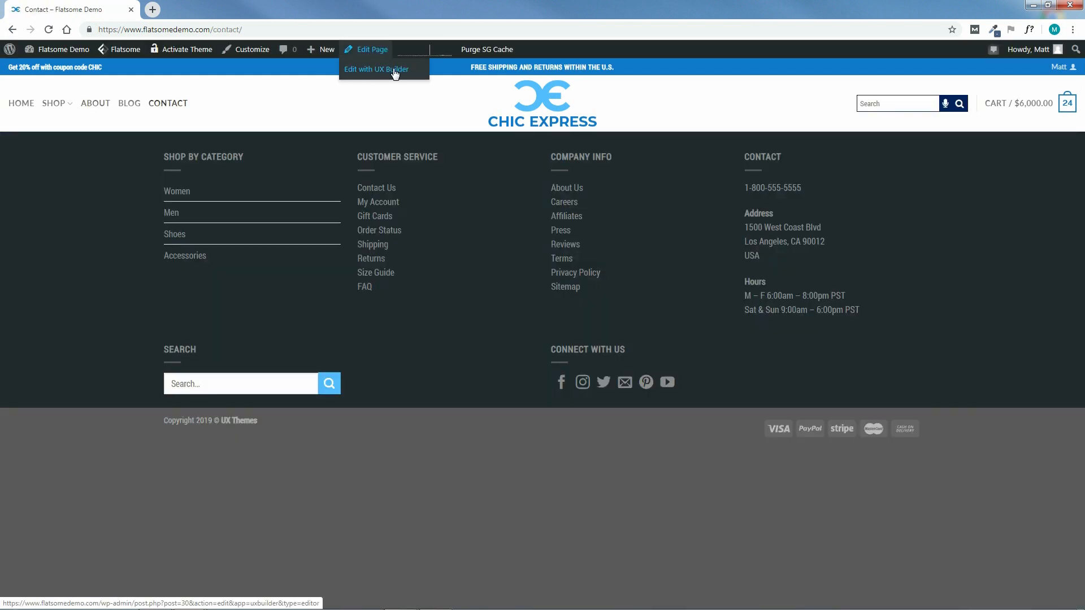
click(376, 70)
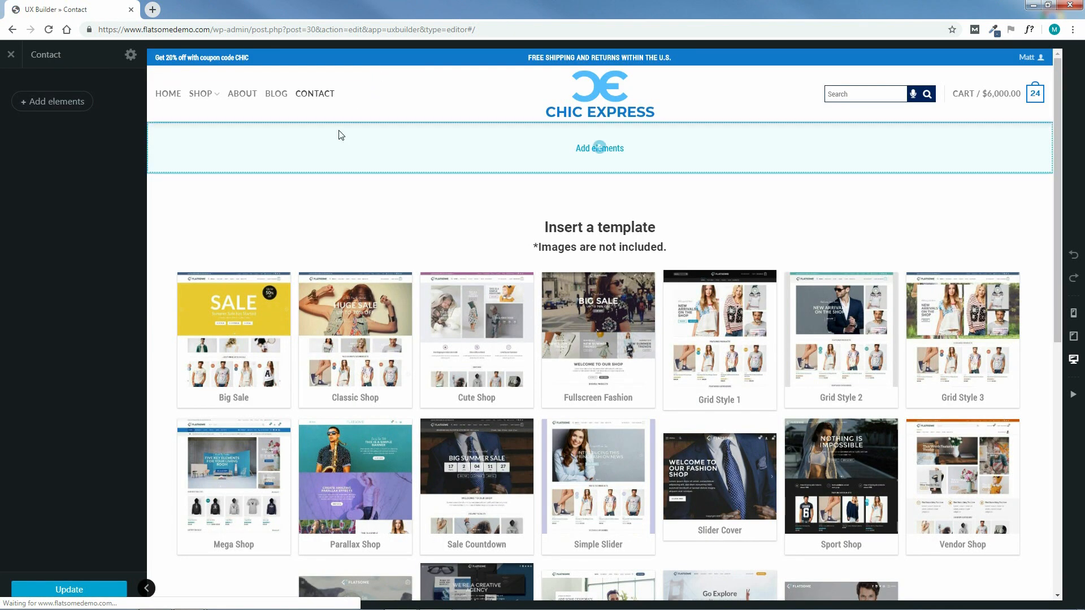
Open the Flatsome Studio layout library on its Contact category
click(50, 101)
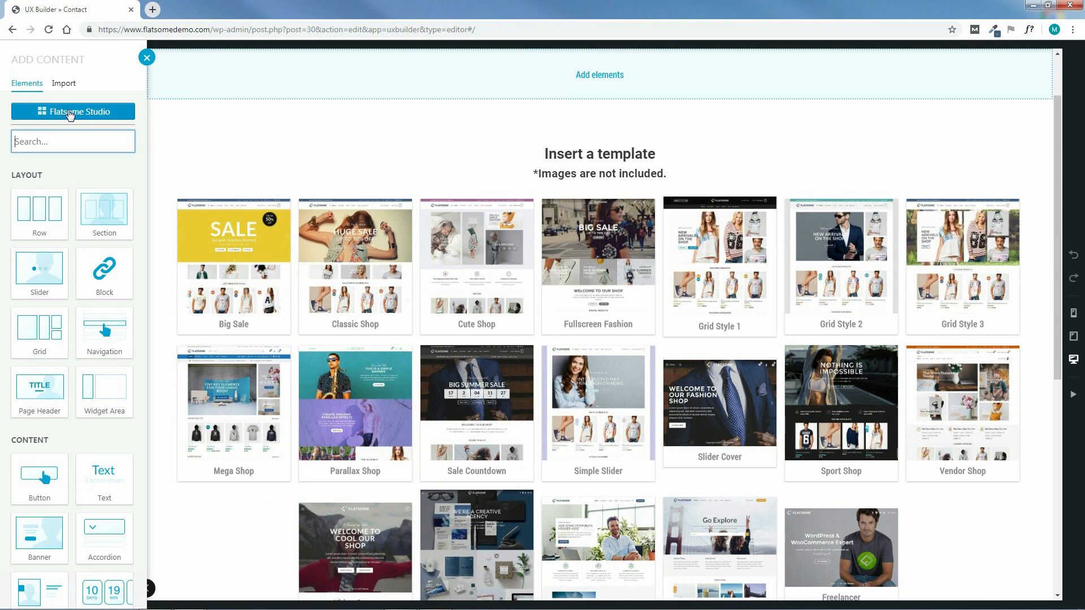
click(69, 111)
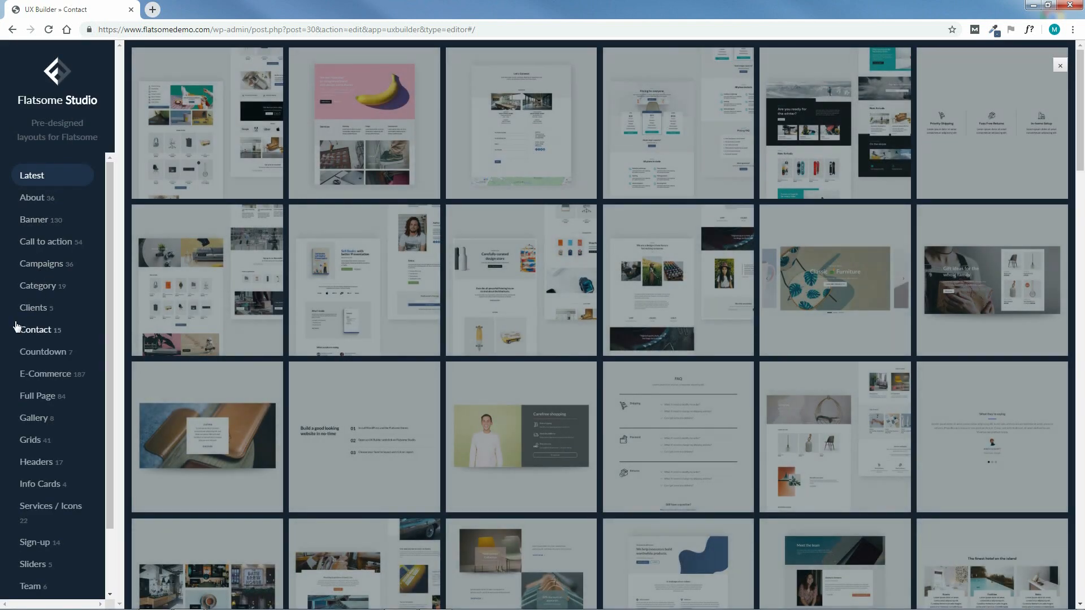
click(23, 332)
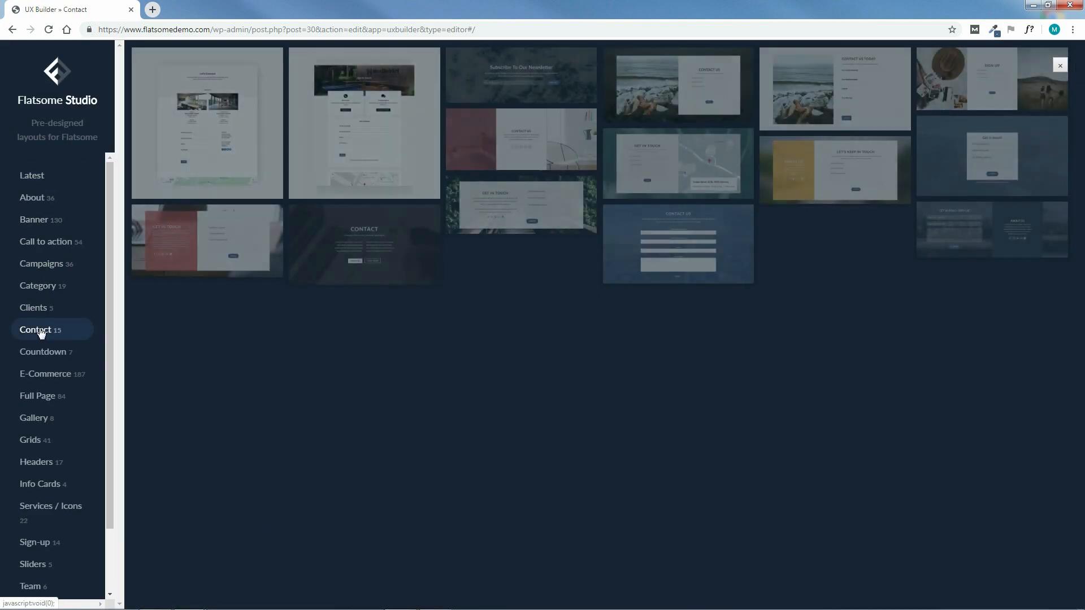
Preview the Call to action Contact Form, image-background sign-up and three-column sign-up layouts, then close Studio
mouse_move(256, 116)
mouse_move(704, 228)
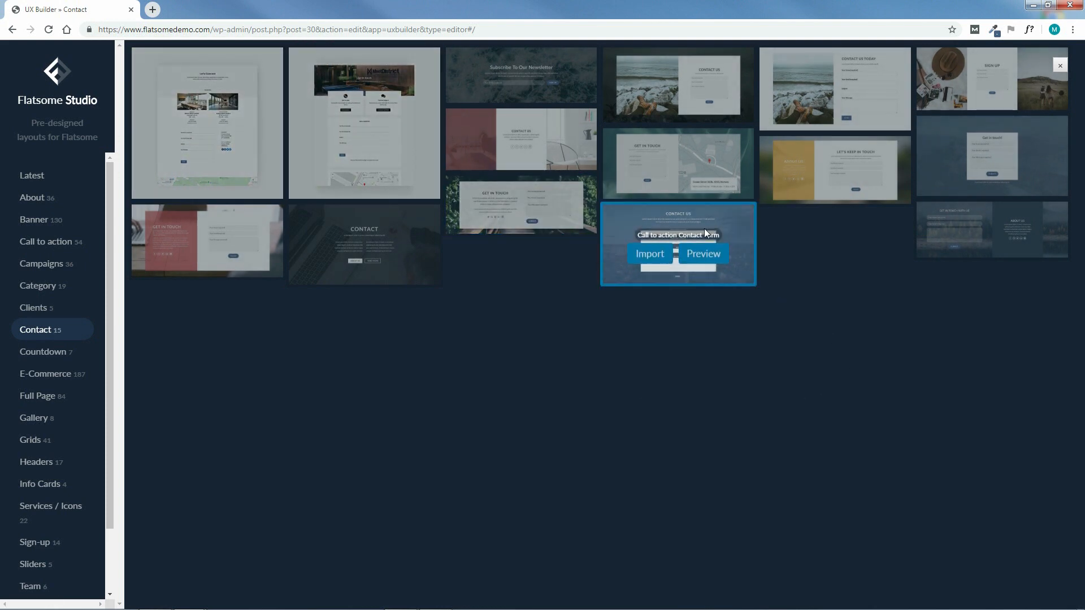
click(713, 255)
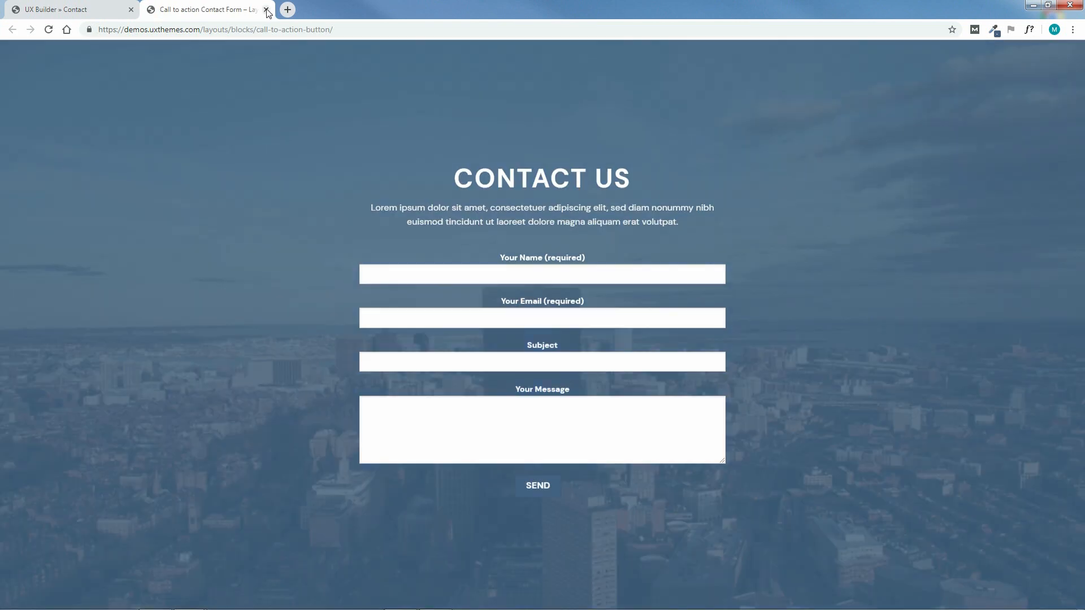
click(266, 9)
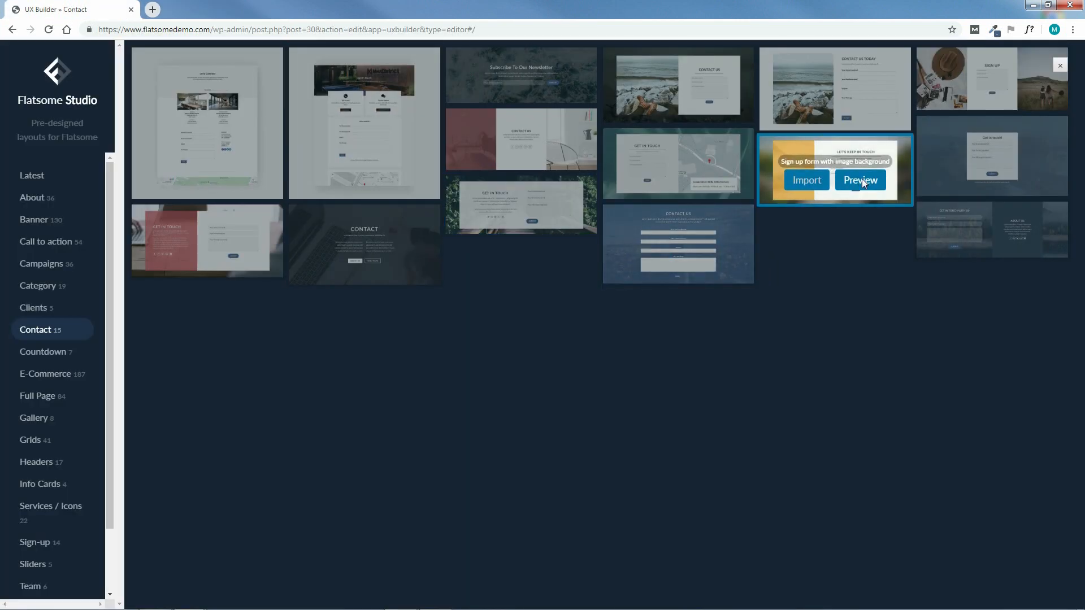
click(862, 180)
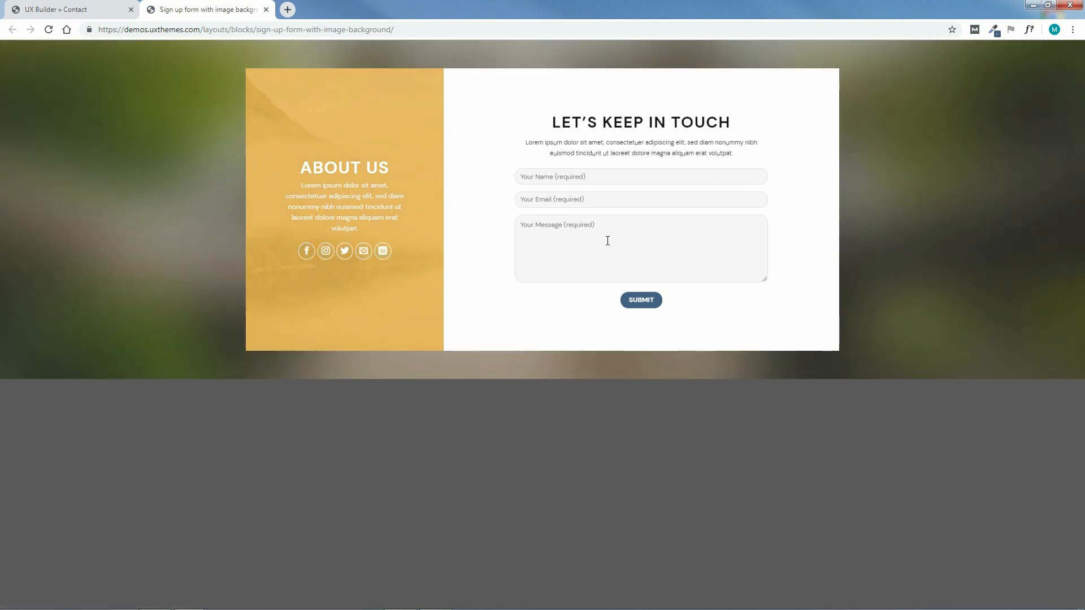
click(266, 9)
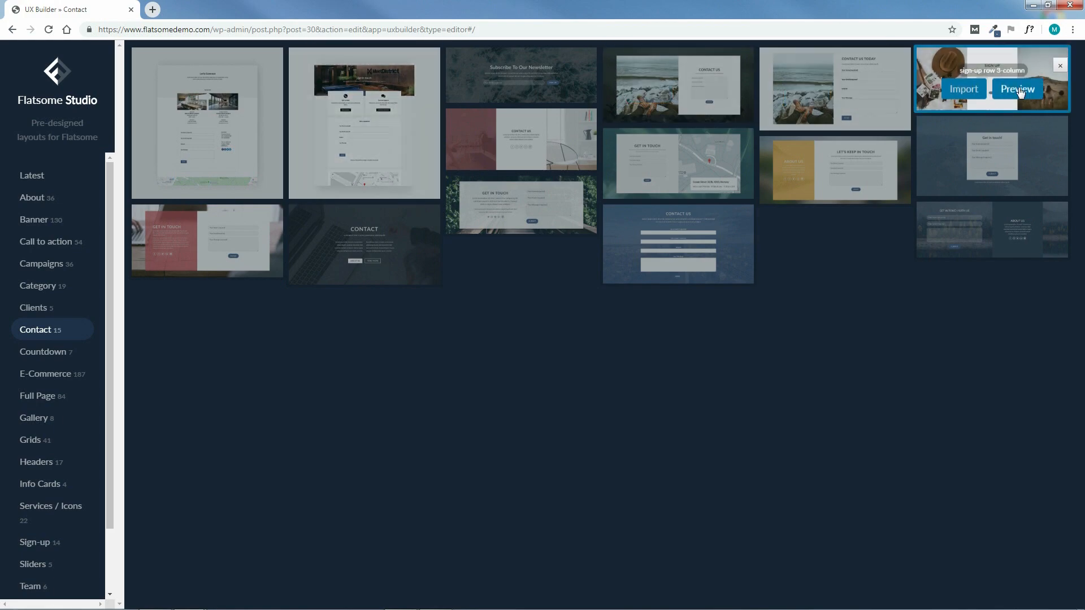
click(1015, 91)
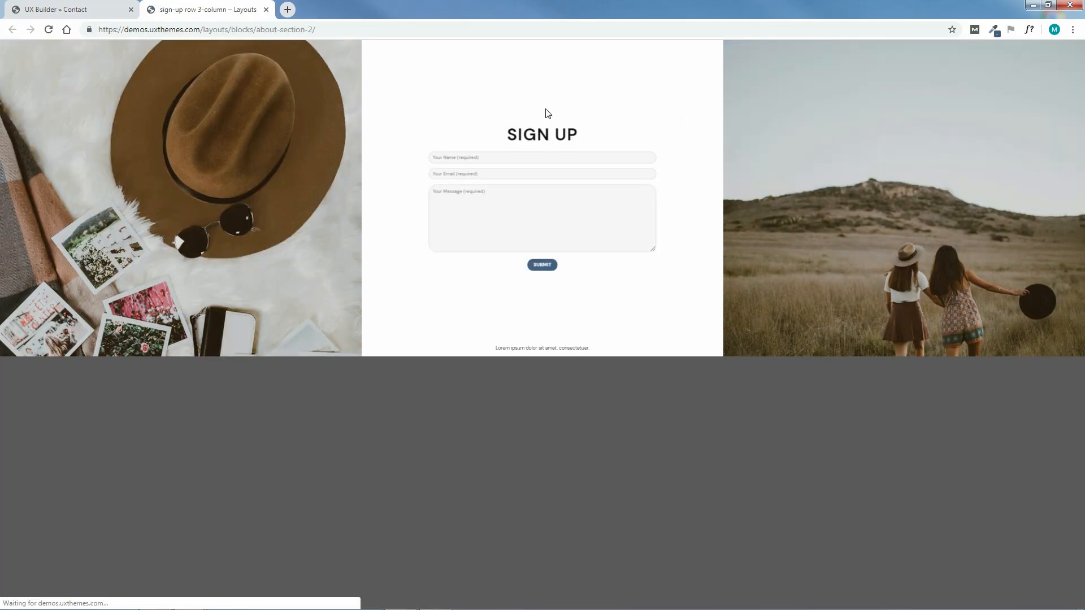
click(266, 9)
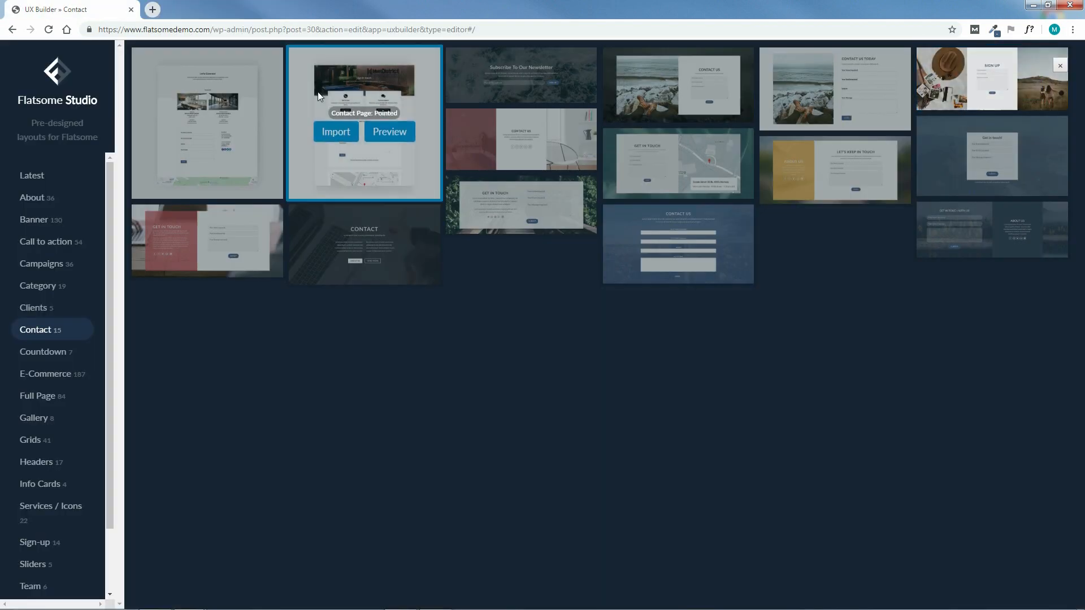
click(1061, 68)
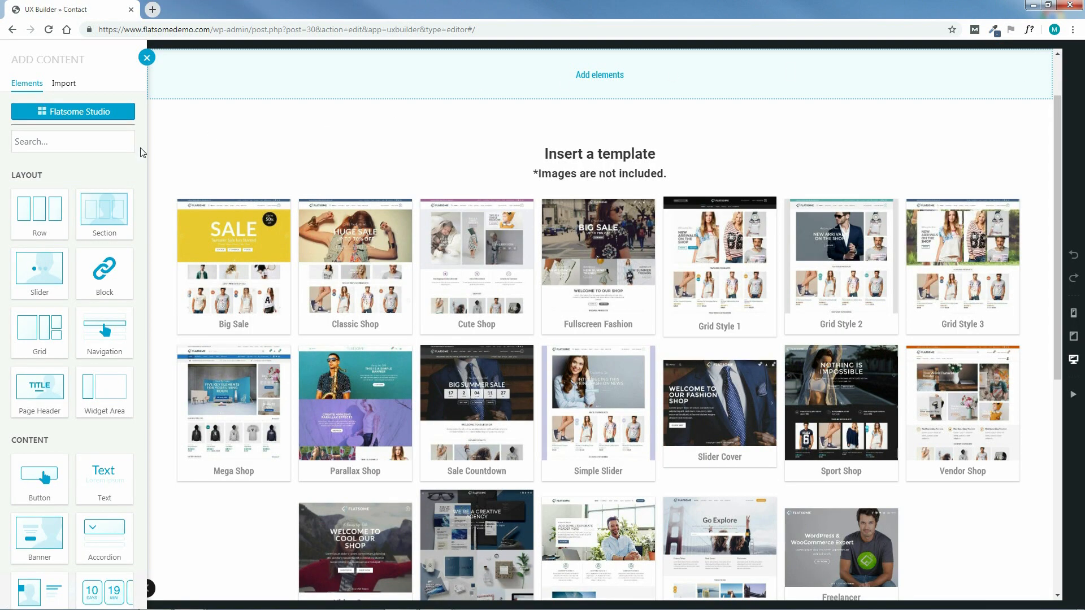
Search 'ba' in the elements list and add a Banner with the Blank preset
click(74, 141)
text(banner)
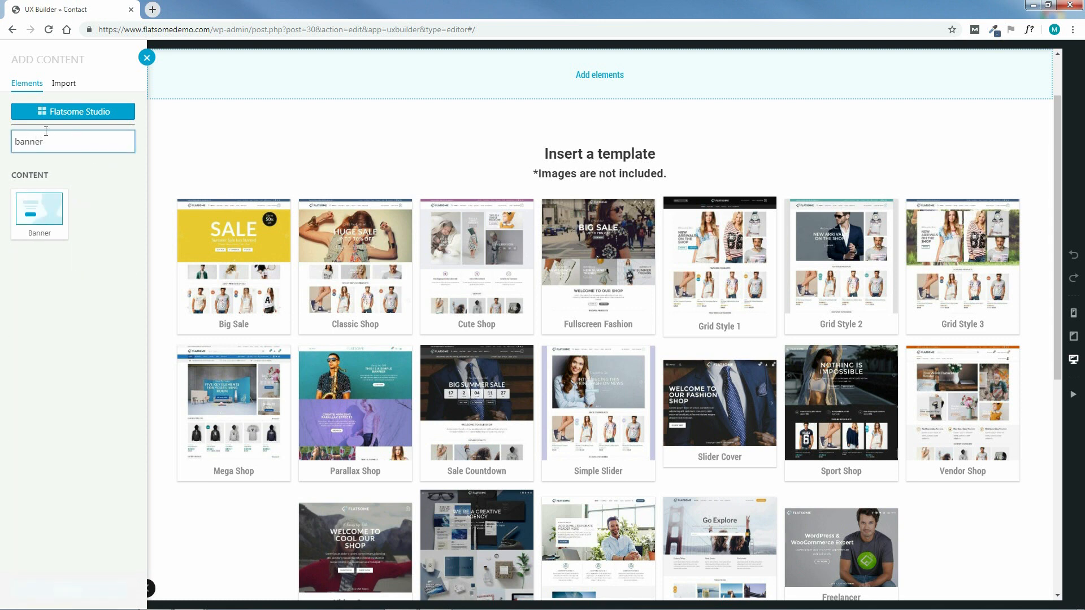
click(40, 221)
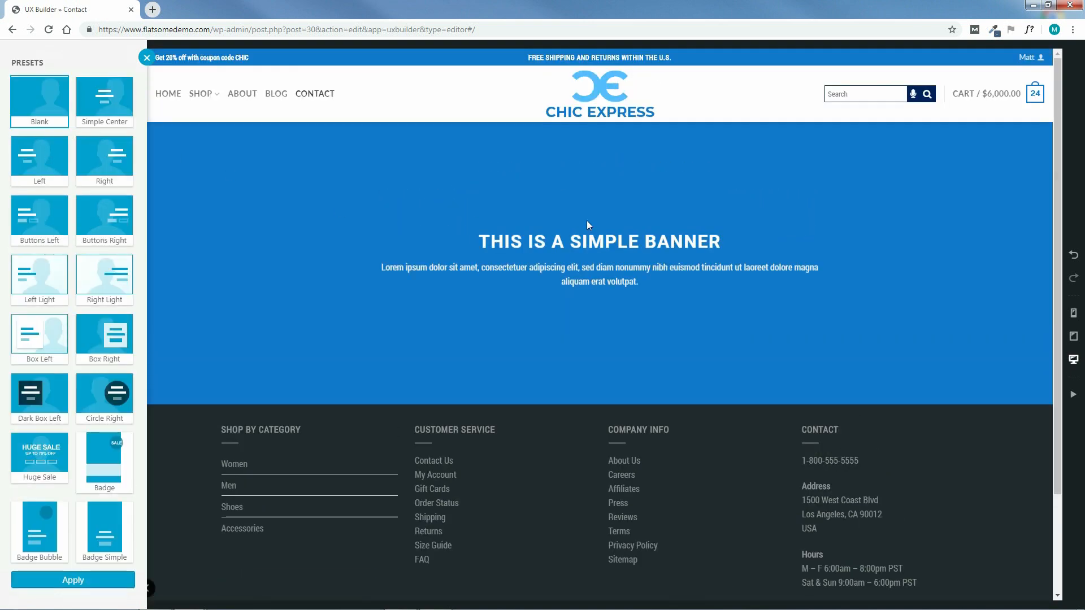
click(73, 582)
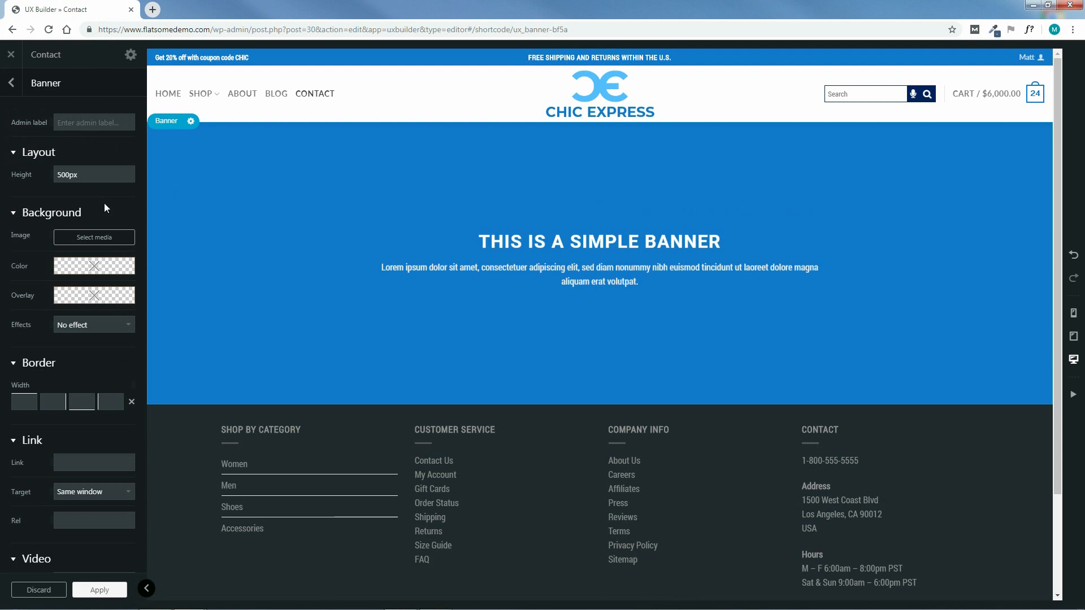
Reduce the banner height step by step down to 20%
mouse_move(105, 171)
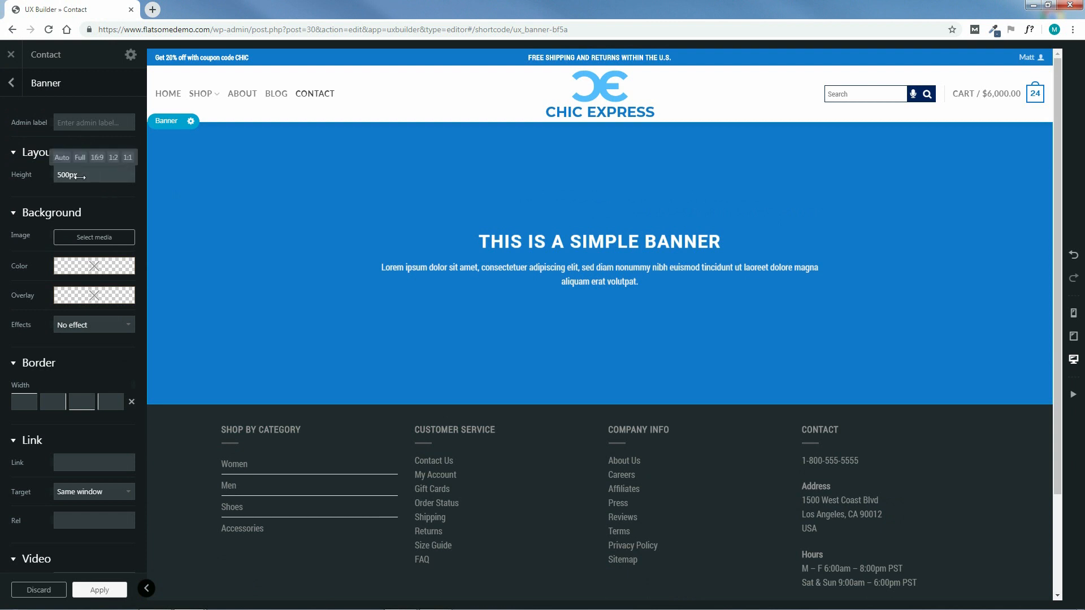
click(97, 157)
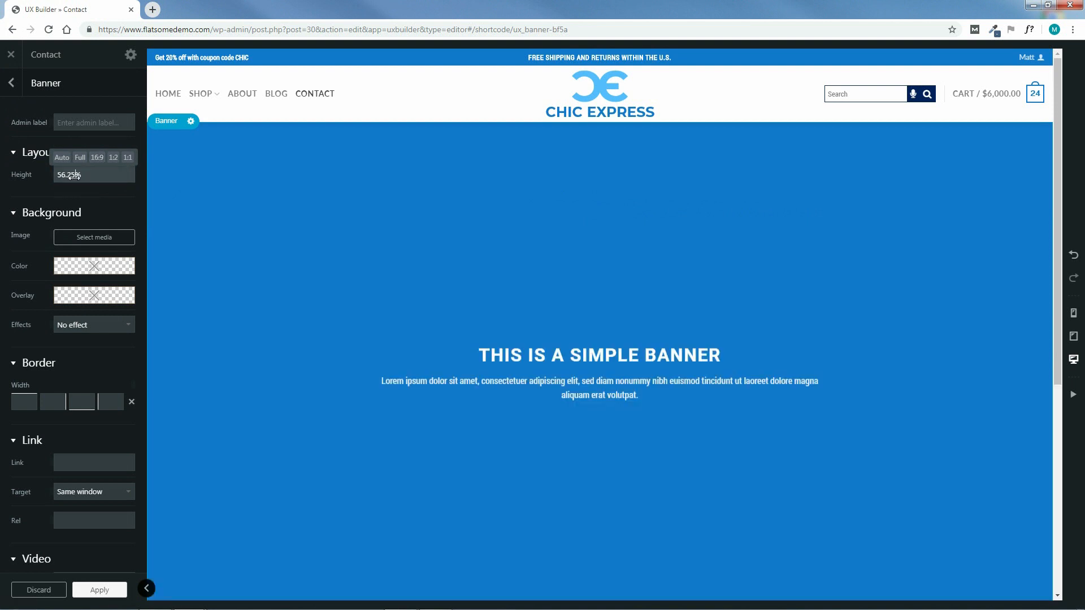
triple_click(74, 177)
text(49%)
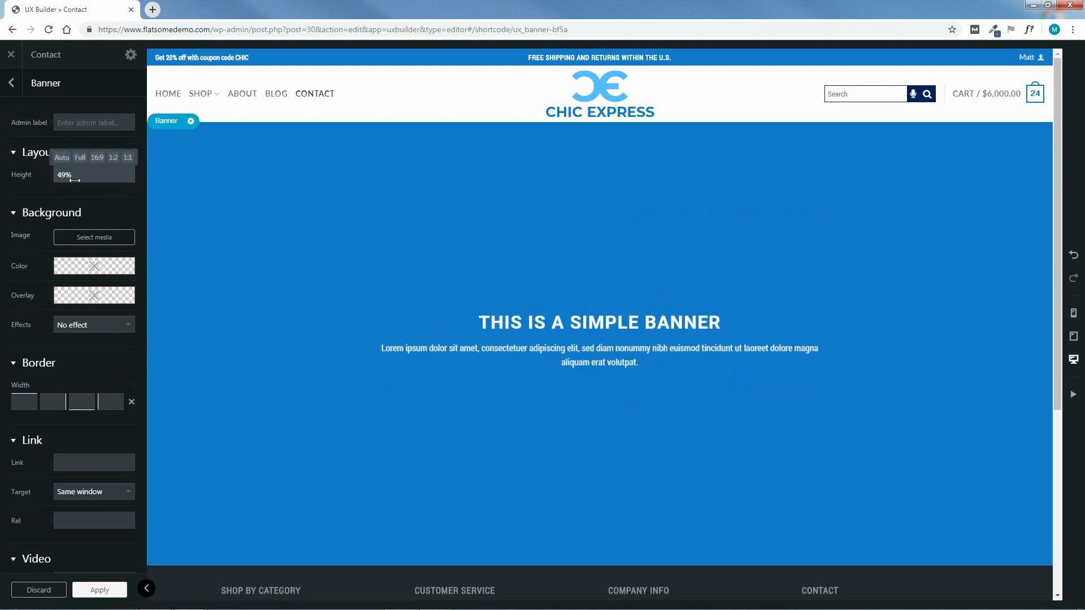
key(BackSpace)
key(BackSpace)
key(BackSpace)
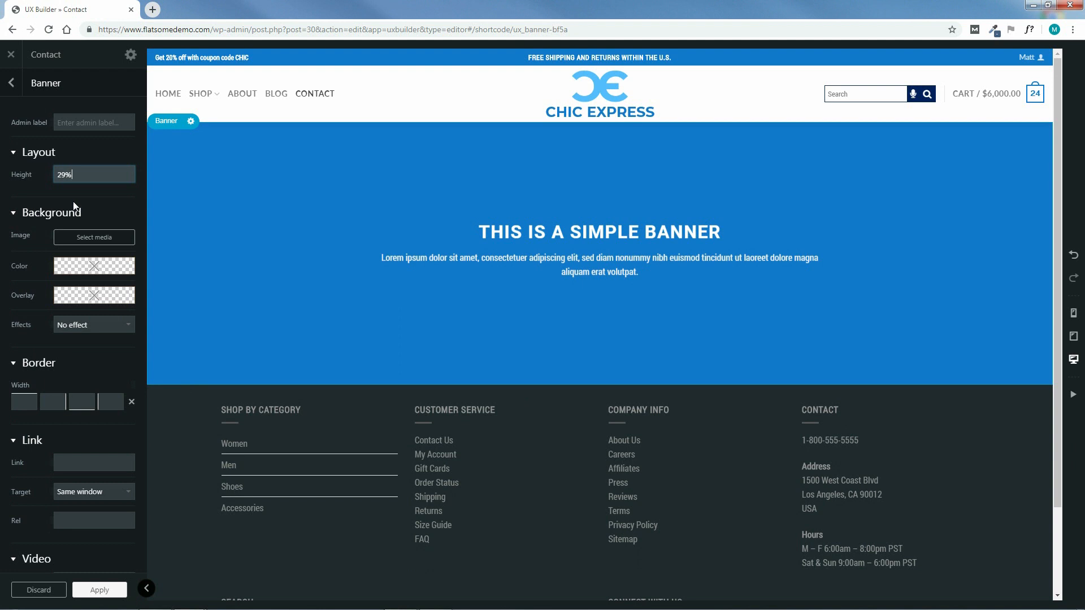
text(27%)
key(BackSpace)
key(BackSpace)
key(BackSpace)
text(23%)
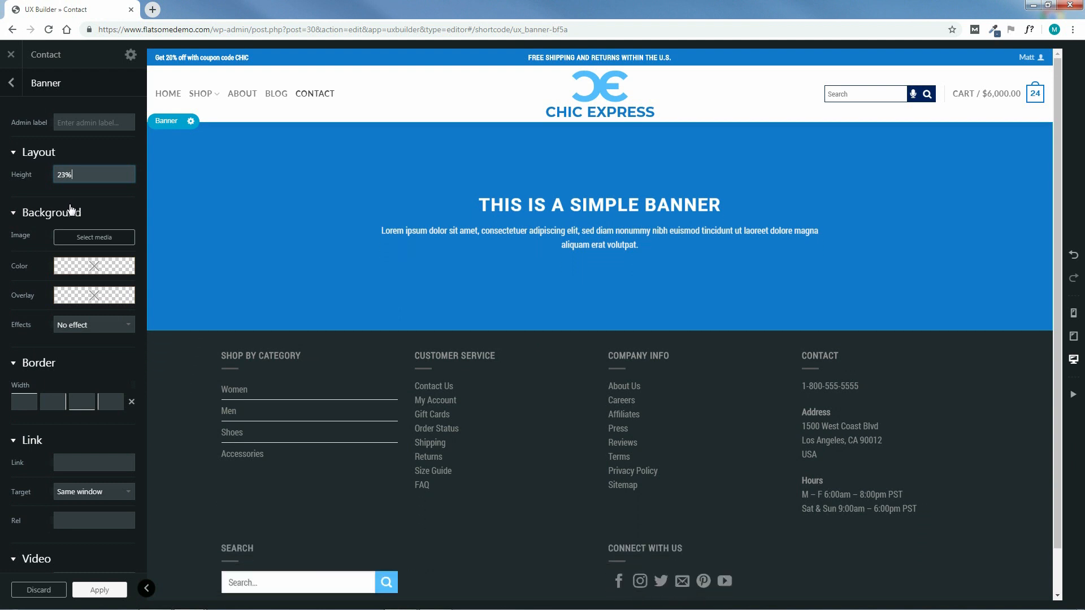
key(Down)
key(Down)
key(Down)
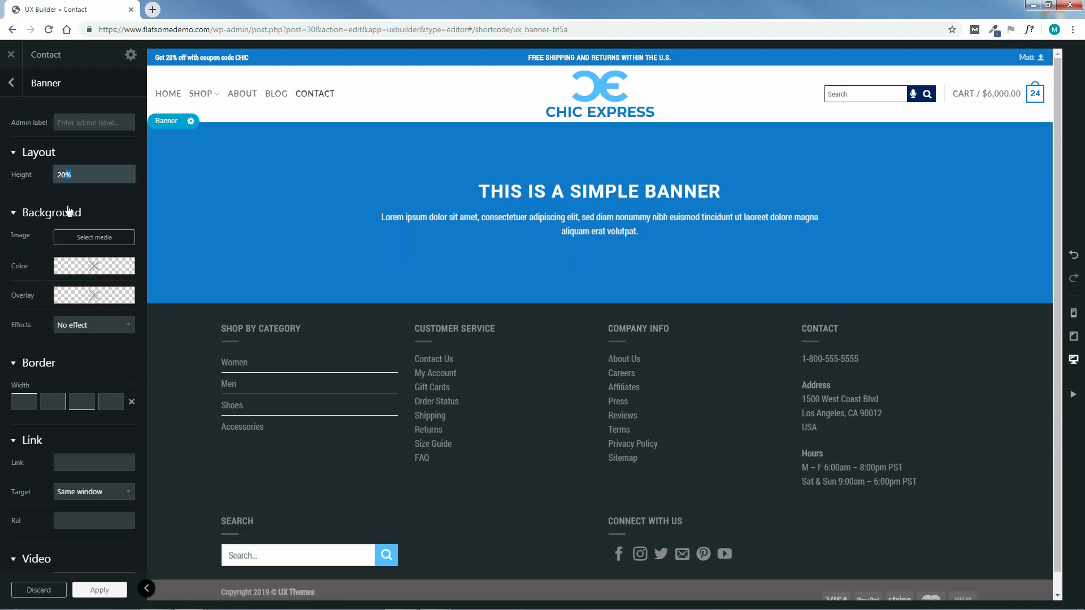
Upload double-decker-bus-699284_1920.jpg from CONTACT PAGE/IMAGES and use it as the banner background
click(97, 240)
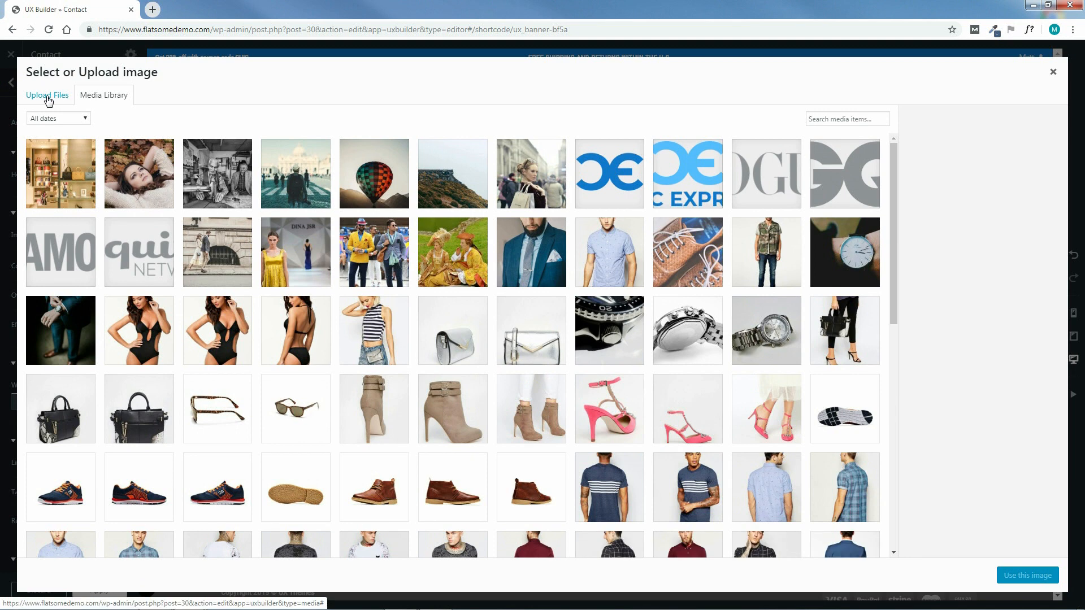
click(48, 96)
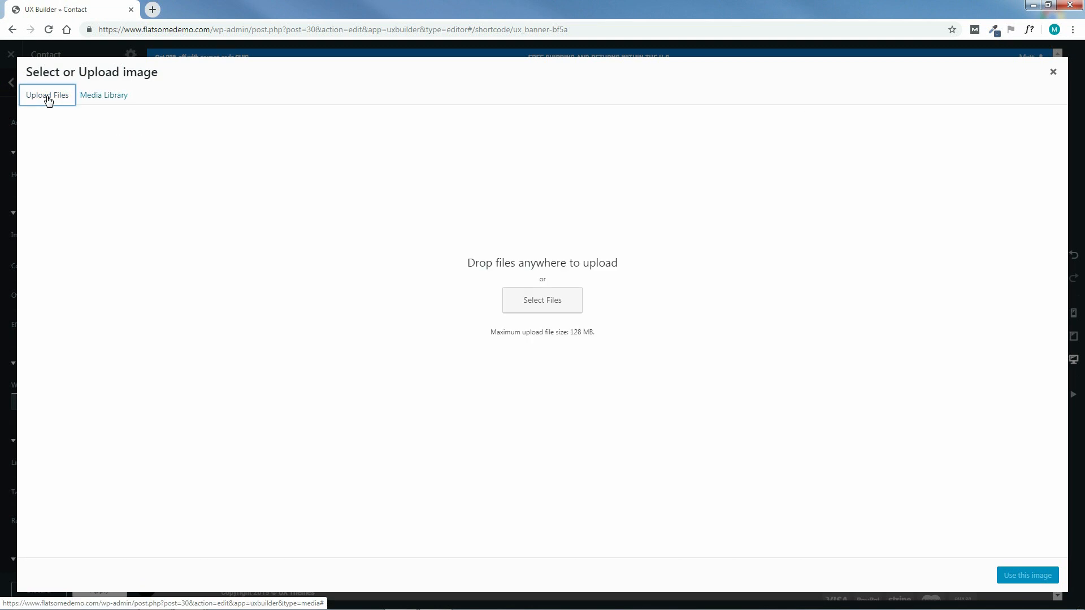
click(541, 304)
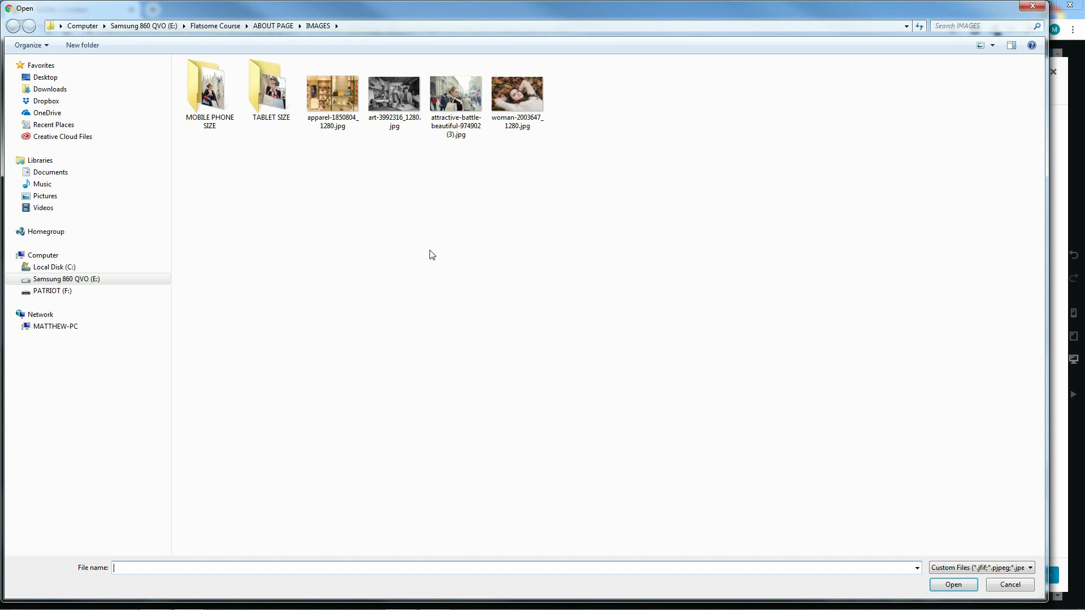
click(216, 28)
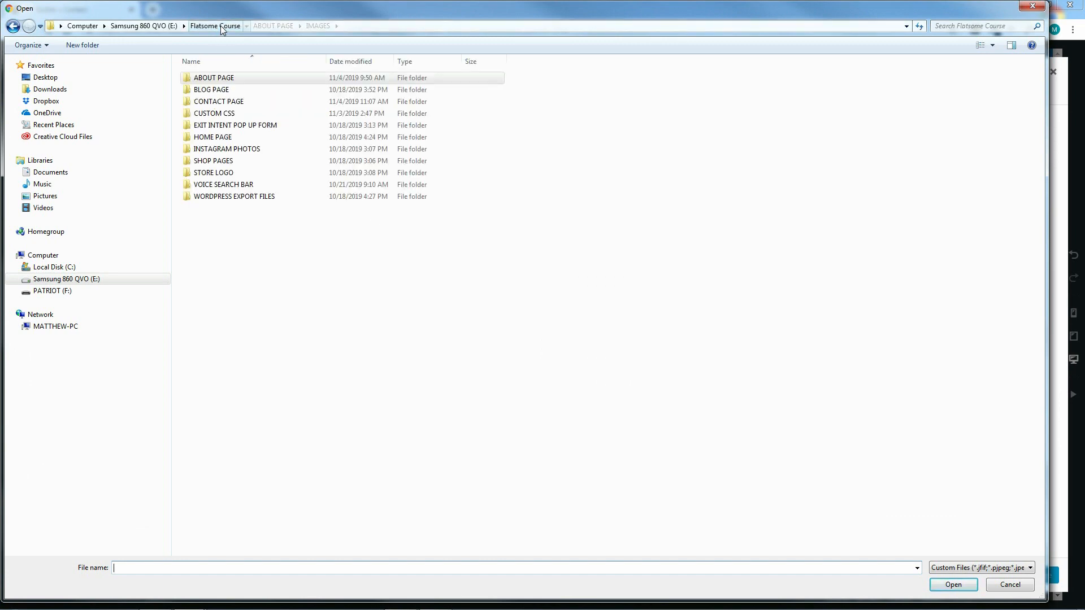
double_click(215, 103)
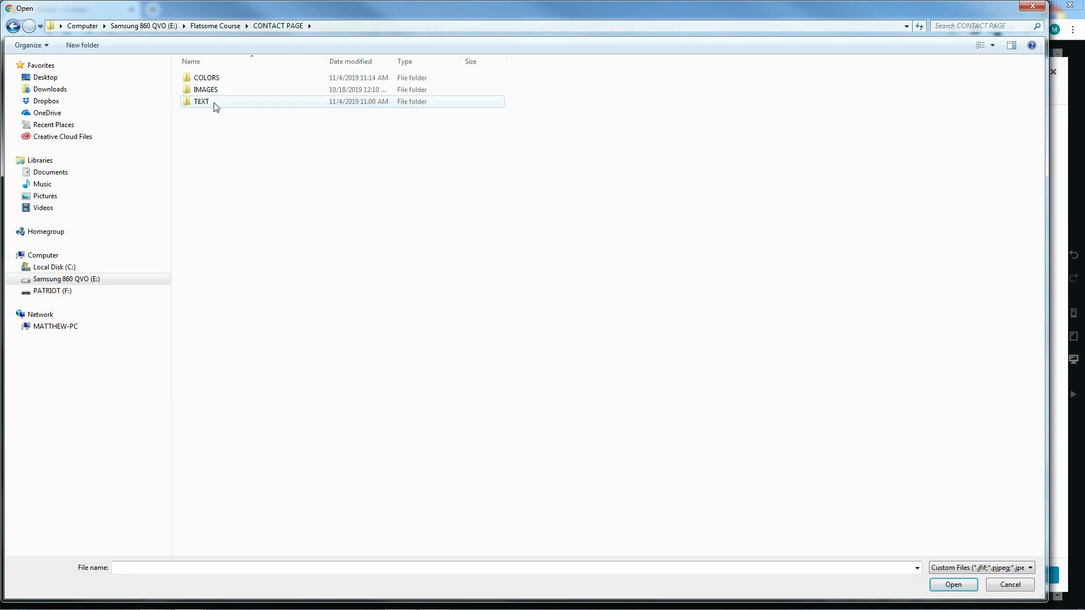
double_click(209, 90)
click(217, 83)
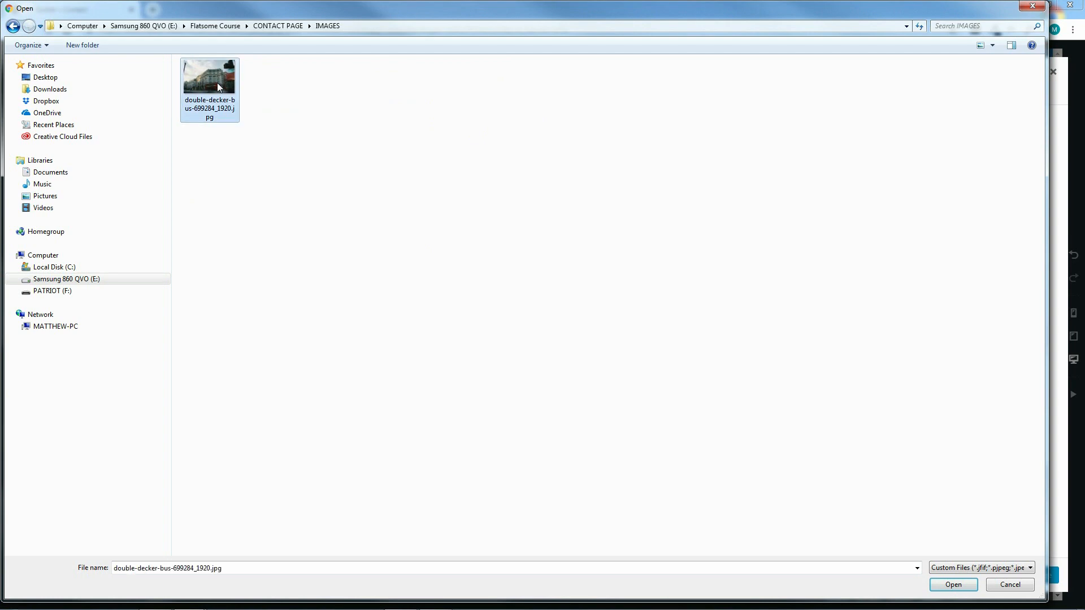
click(950, 587)
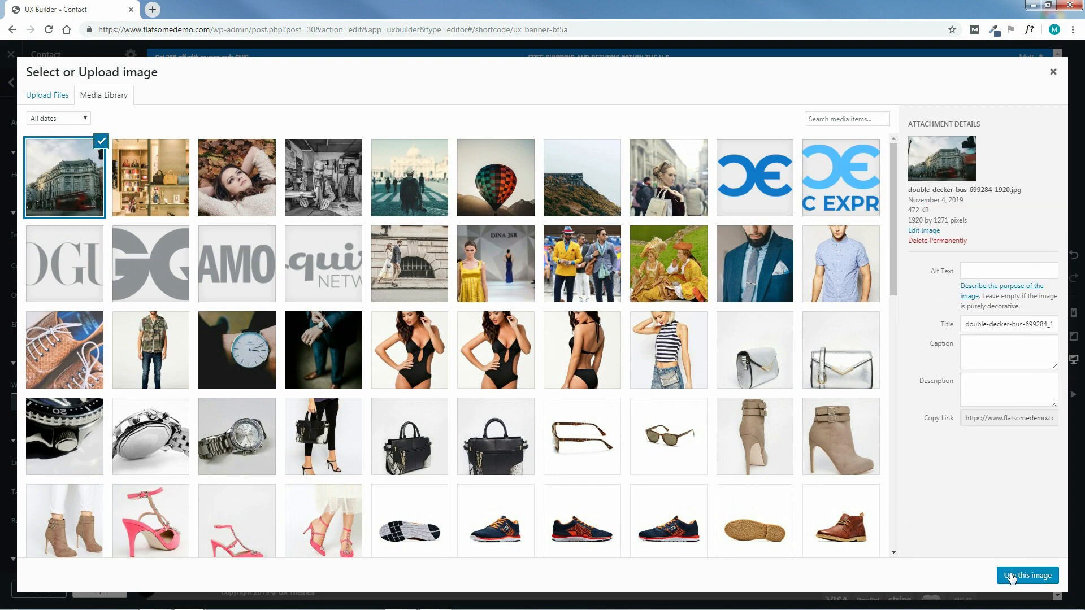
click(1041, 577)
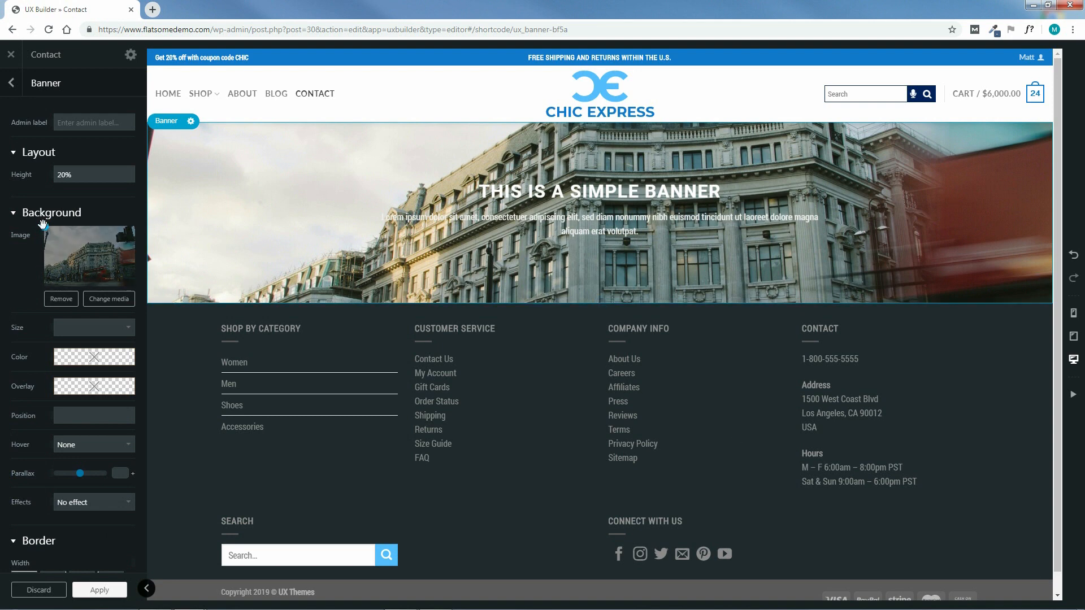
Position the bus photo at 0% 94% with Original size and apply the banner settings
drag(42, 227, 30, 284)
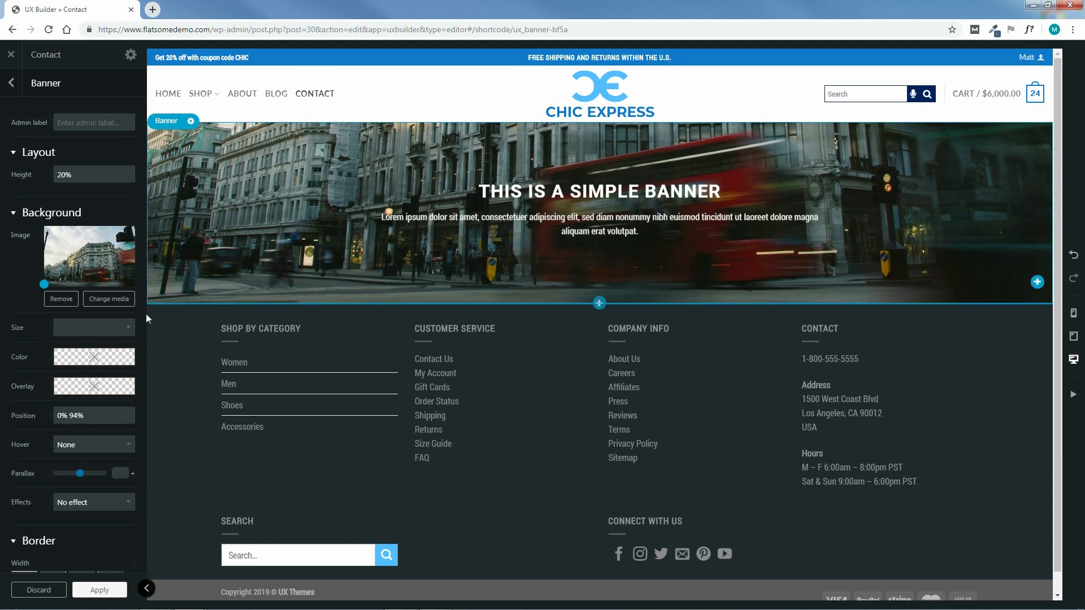
click(99, 328)
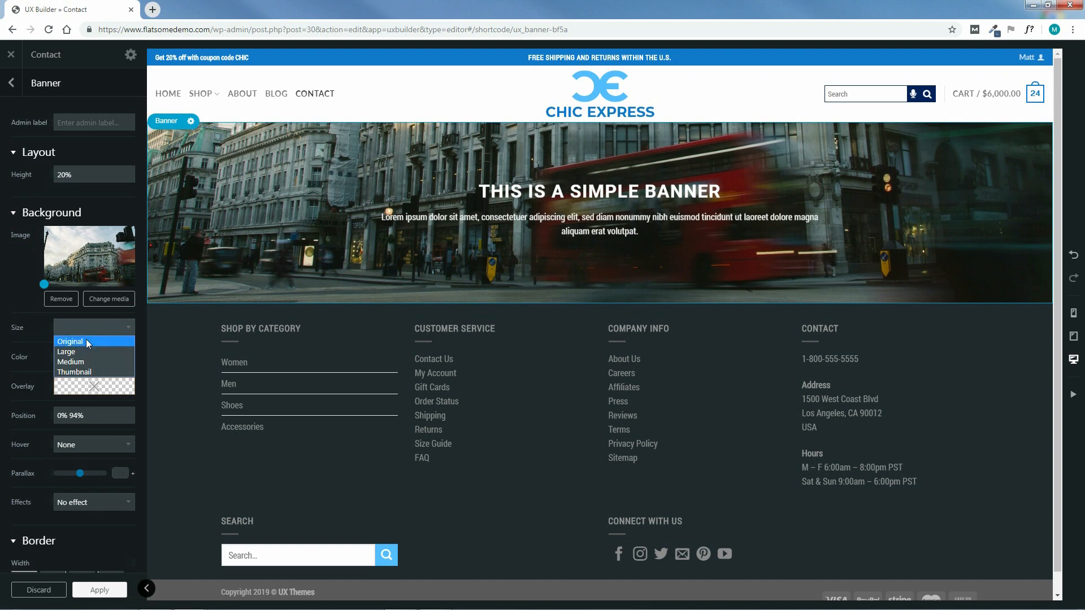
click(85, 340)
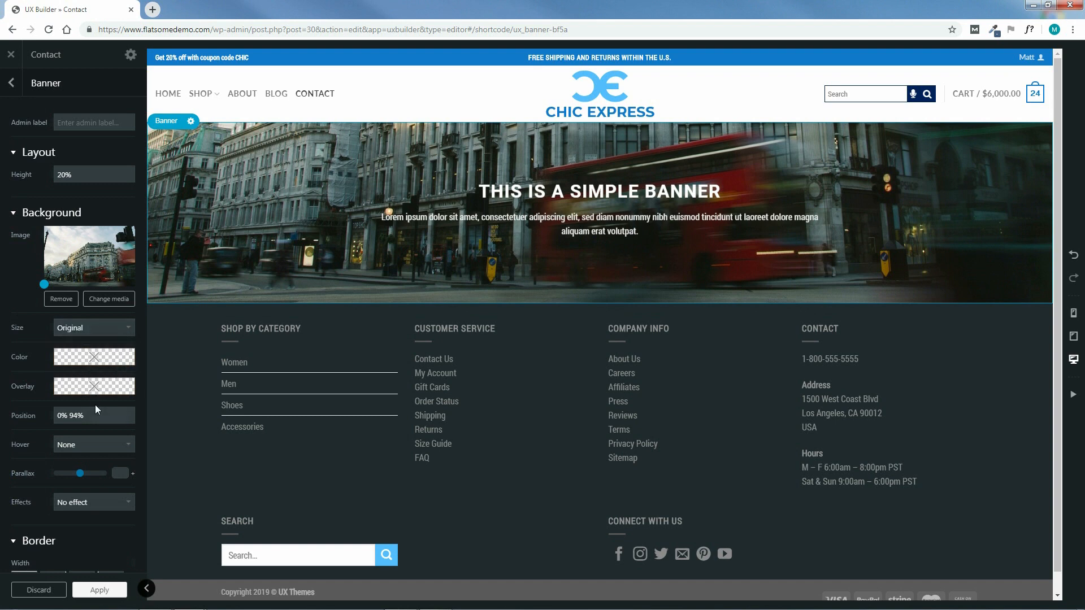
mouse_move(117, 362)
click(104, 591)
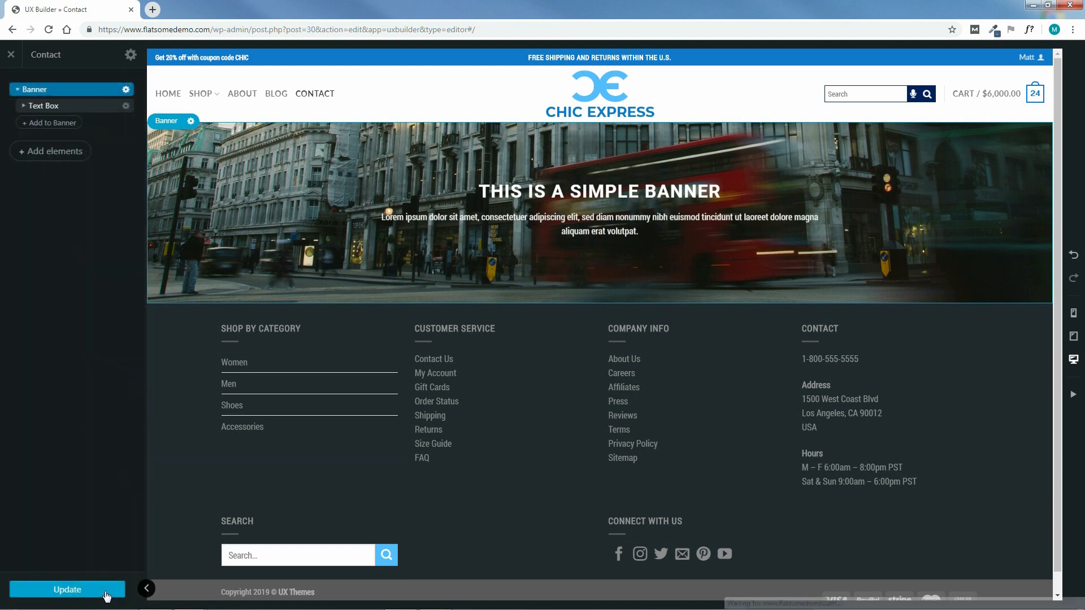
In the banner's text editor, delete the placeholder paragraph and retype the heading as CONTACT US
click(26, 106)
click(63, 123)
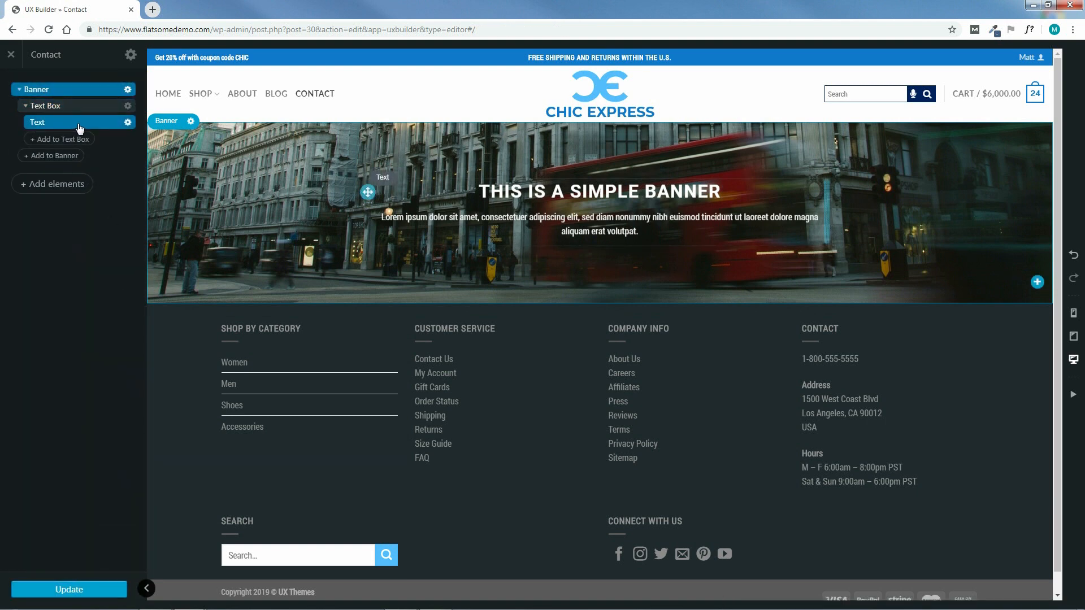
click(79, 126)
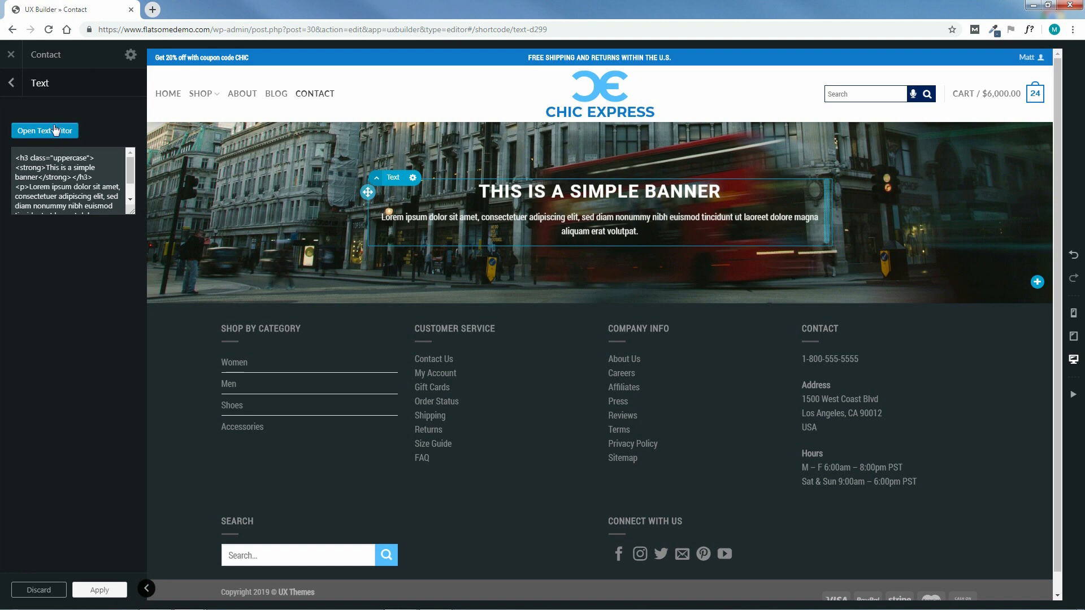
click(42, 131)
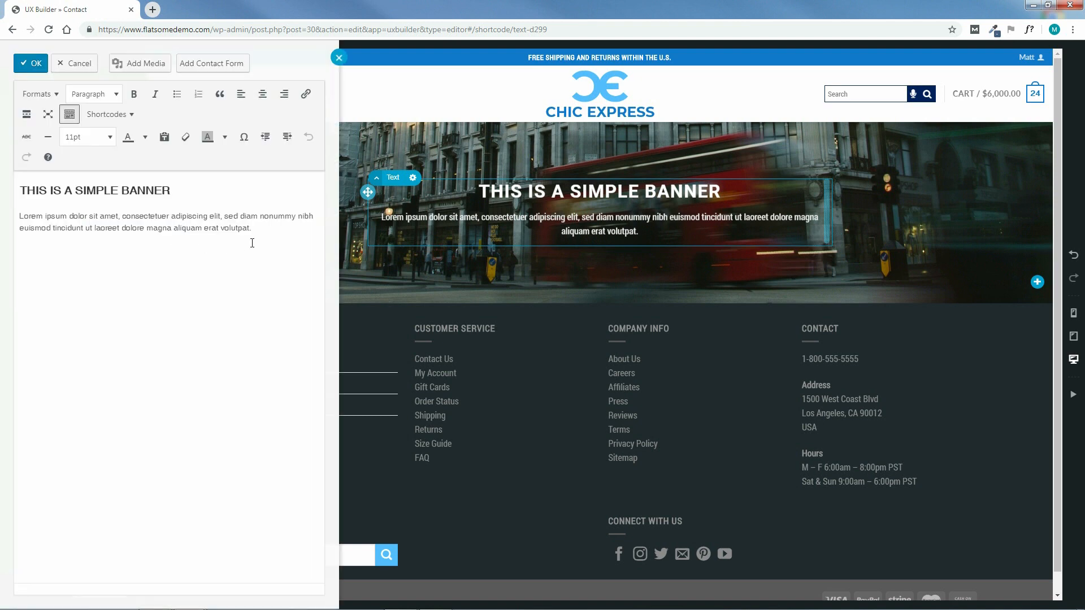
drag(254, 228, 19, 217)
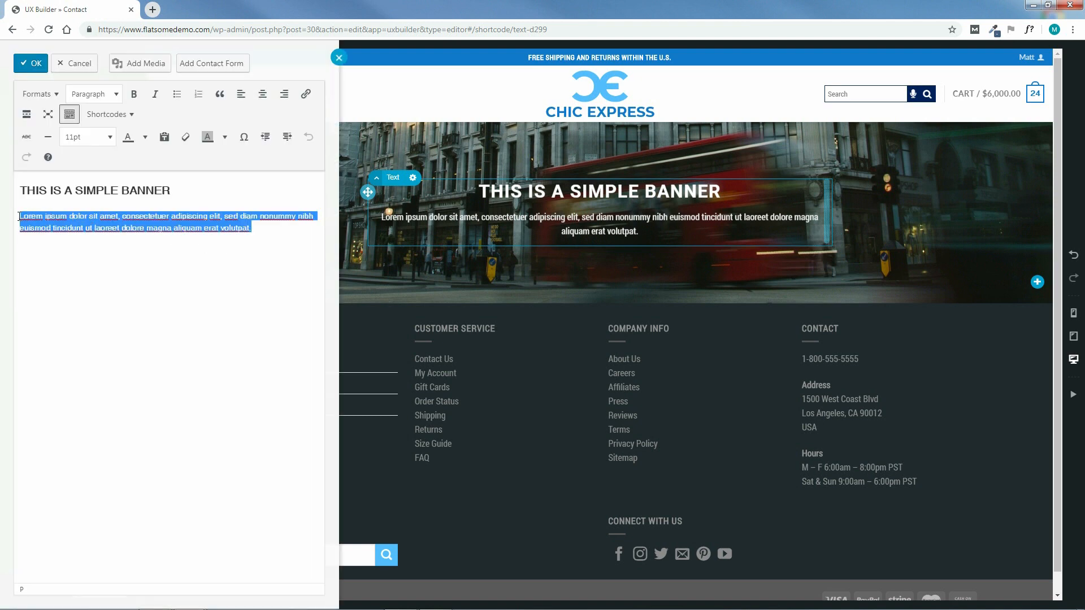
key(BackSpace)
key(BackSpace)
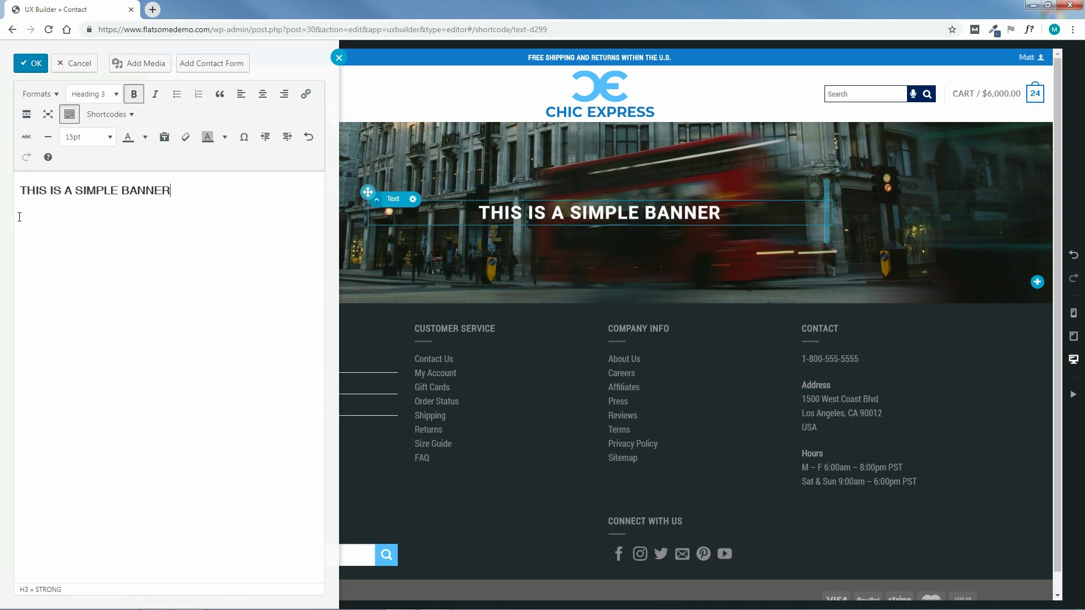
drag(174, 192, 20, 191)
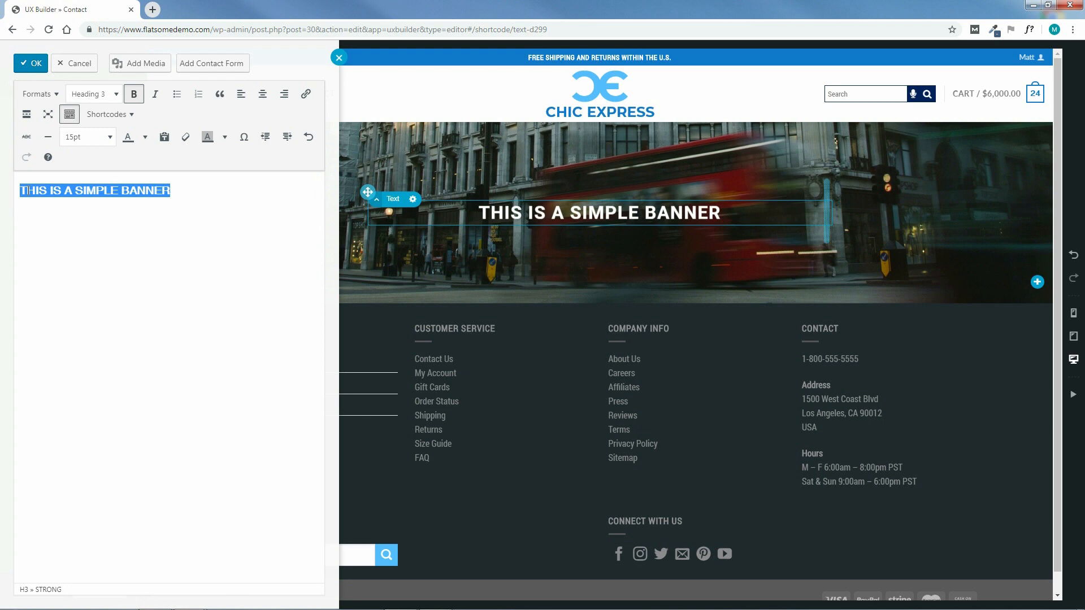
text(CONTACT US)
Format CONTACT US as Heading 1 at 85% font size and confirm
drag(96, 191, 20, 190)
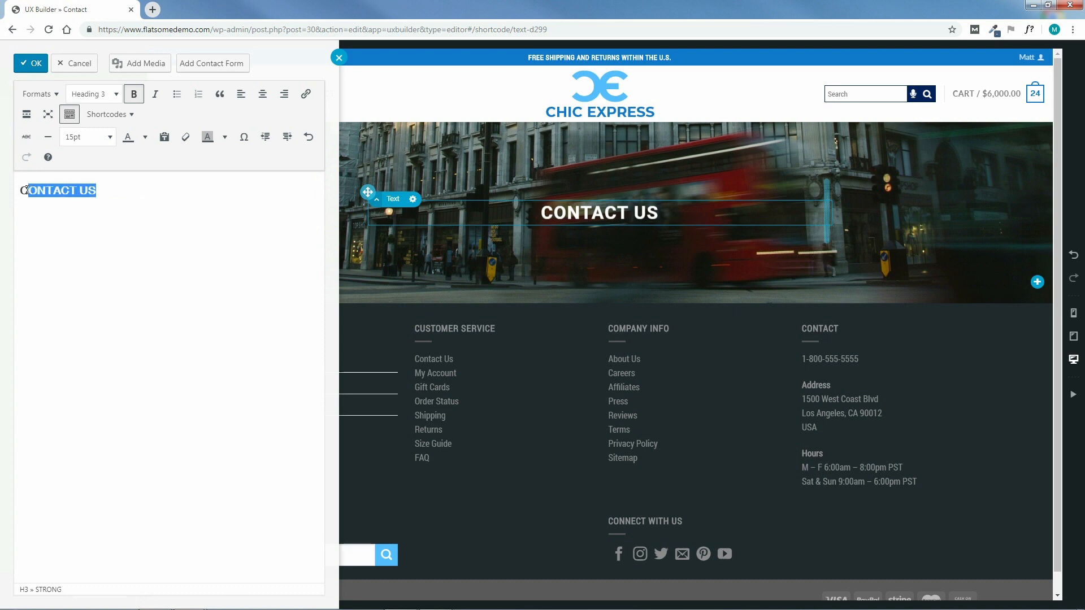
click(90, 95)
click(104, 138)
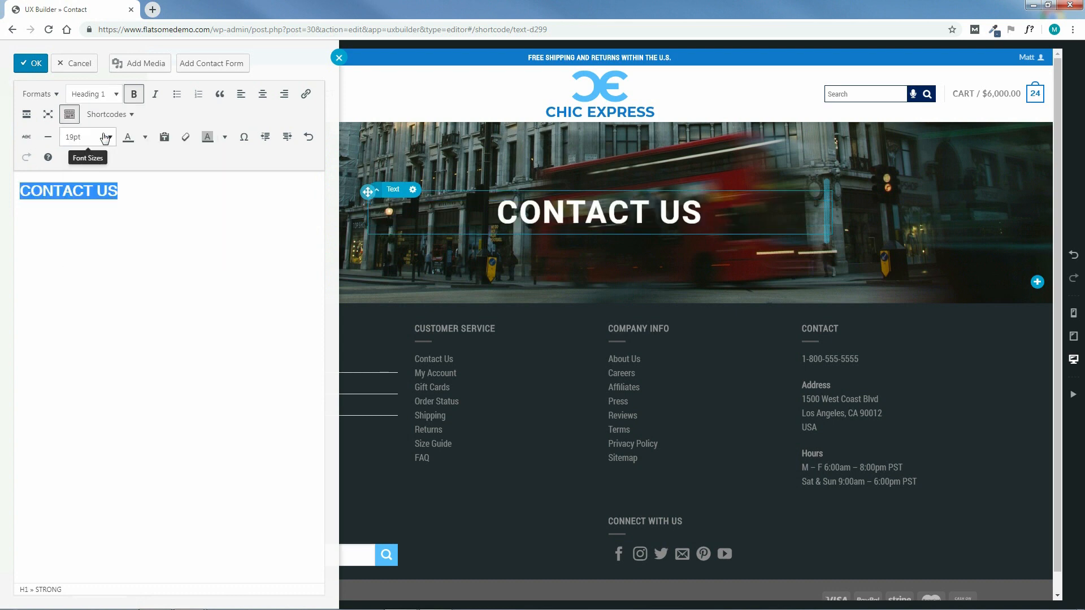
click(90, 141)
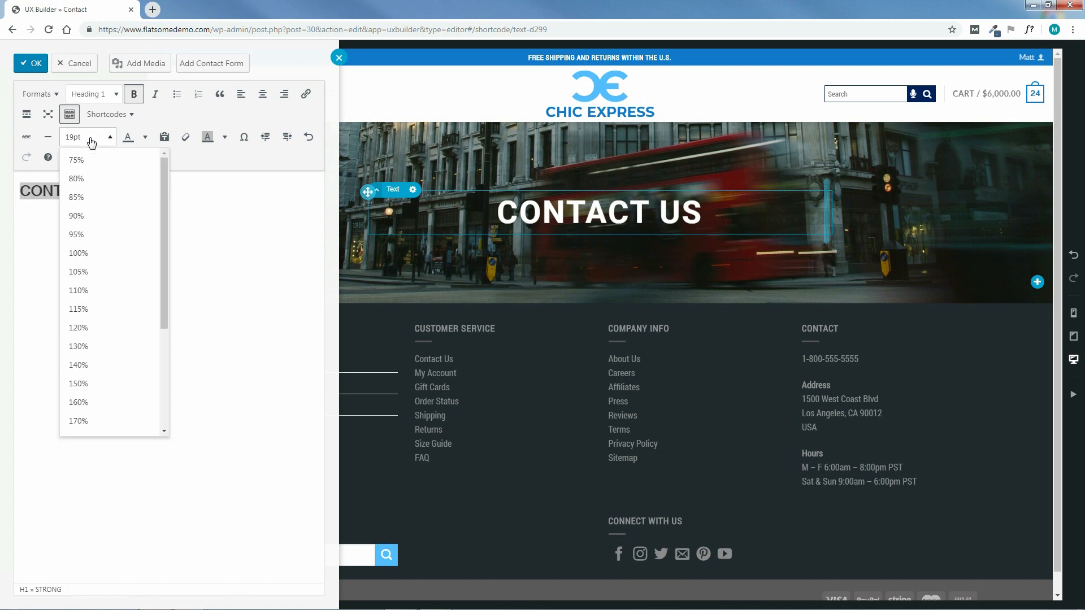
click(85, 196)
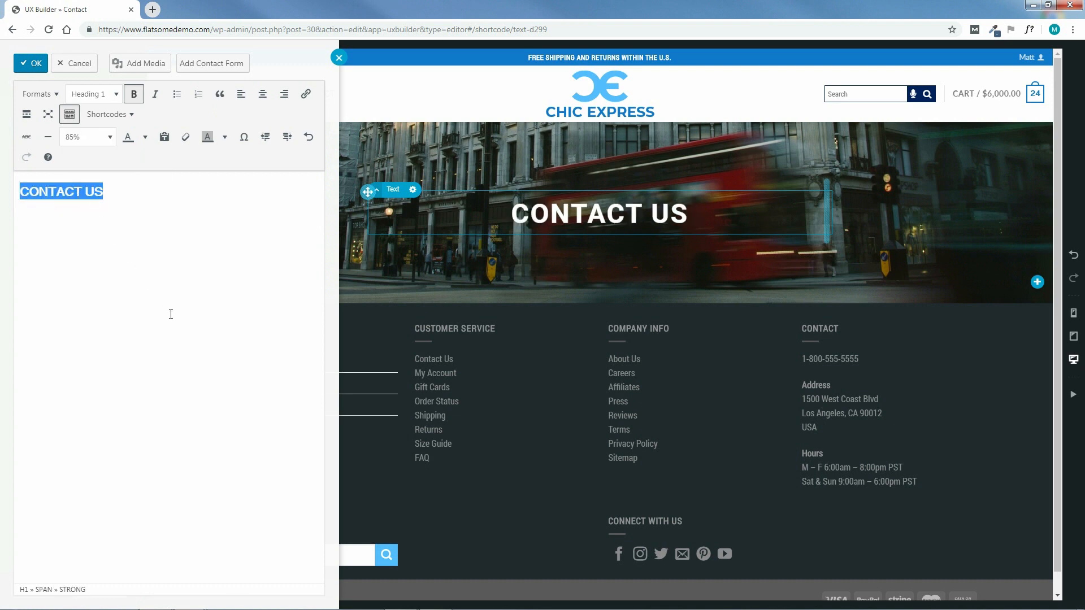
click(30, 63)
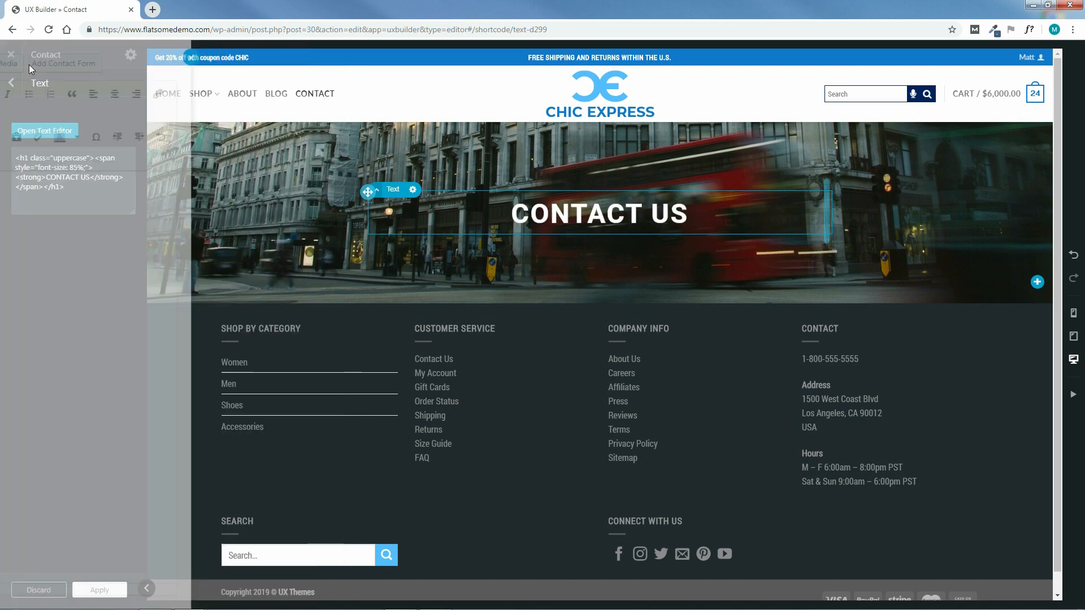
Apply and save the banner text, then add a Large Left two-column row beneath it
click(100, 590)
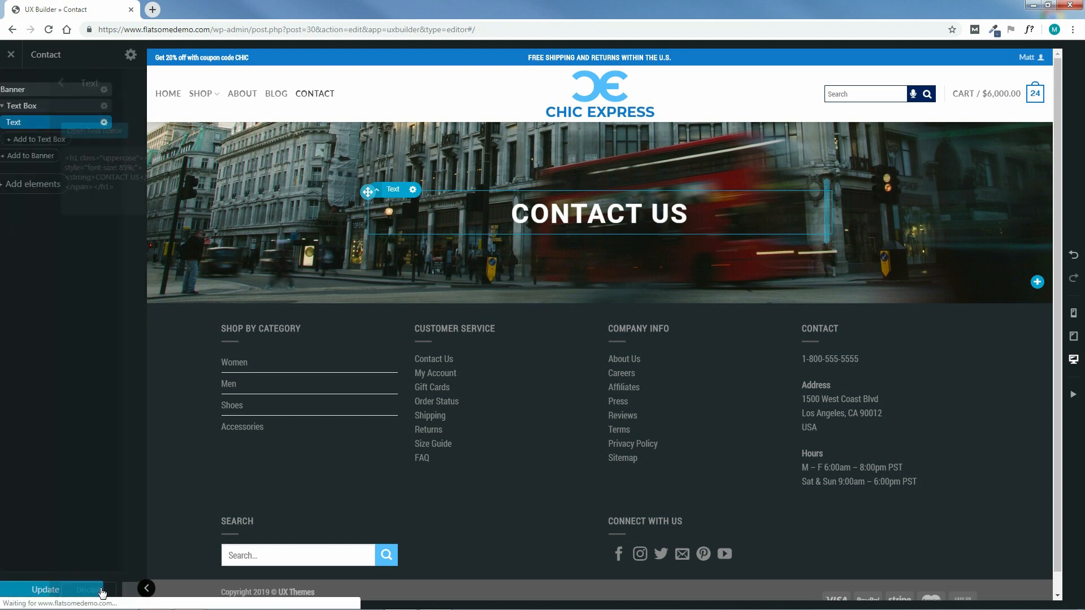
click(69, 590)
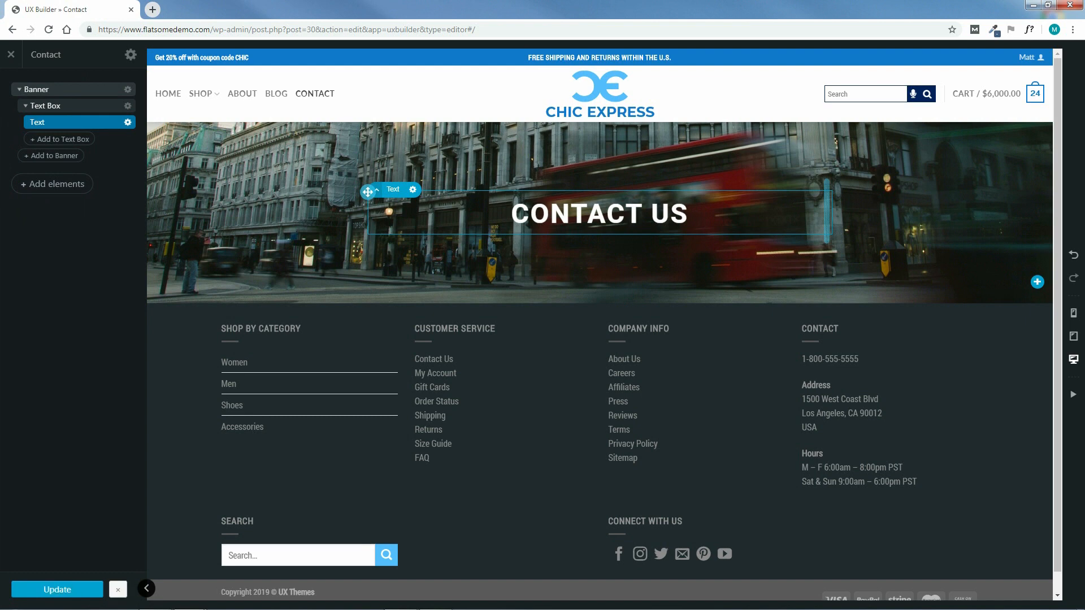
click(57, 185)
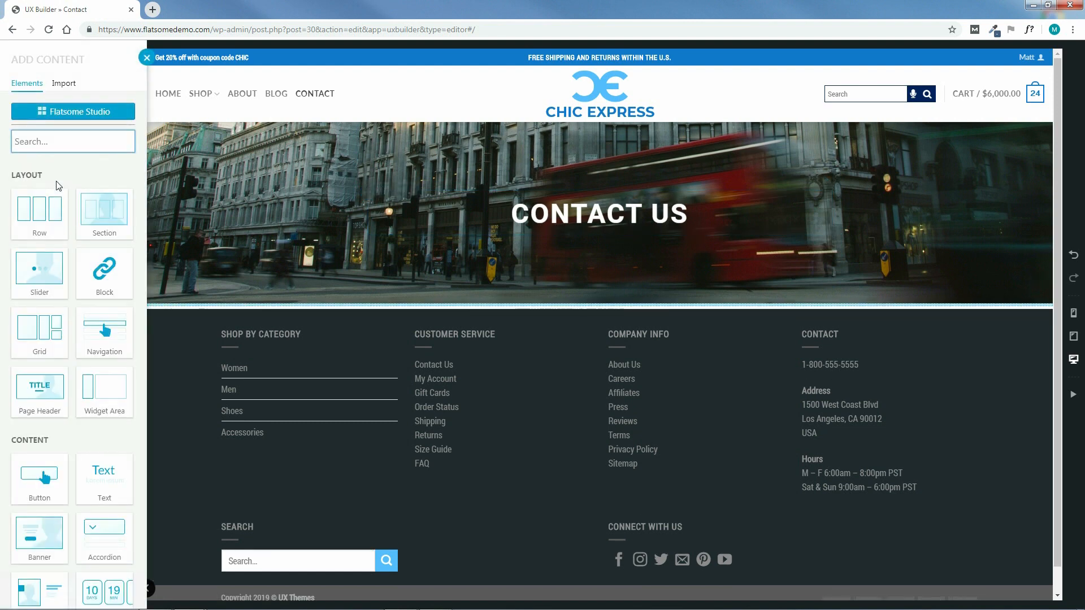
click(40, 217)
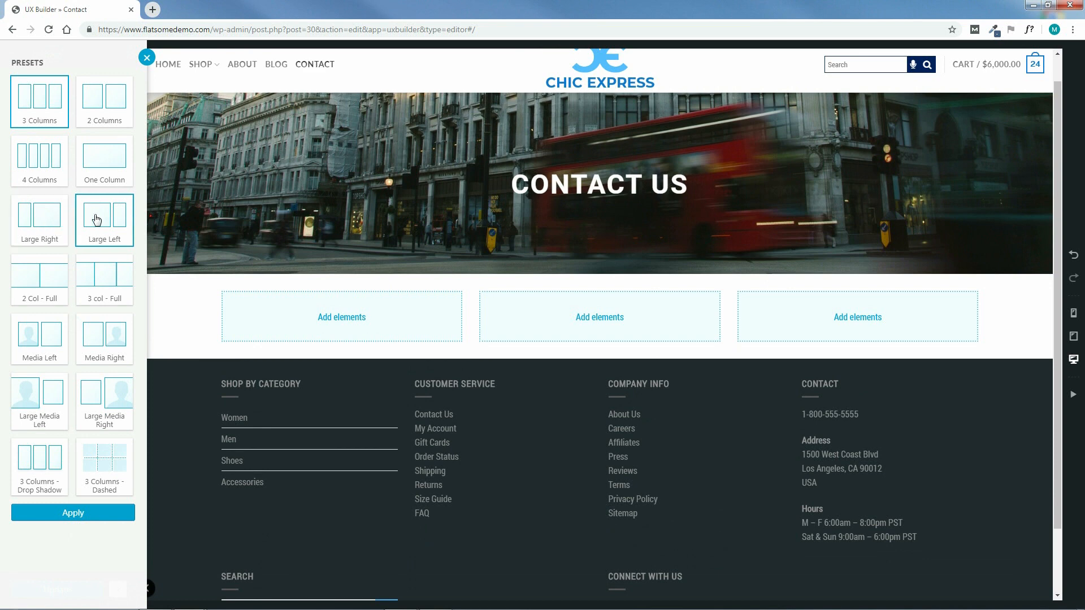
click(101, 220)
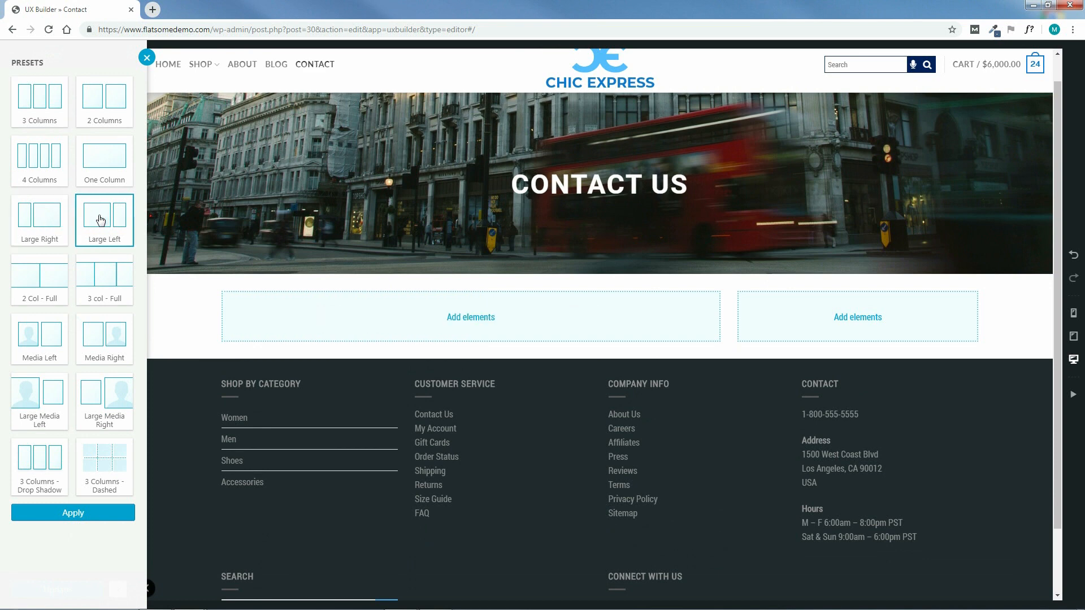
click(74, 514)
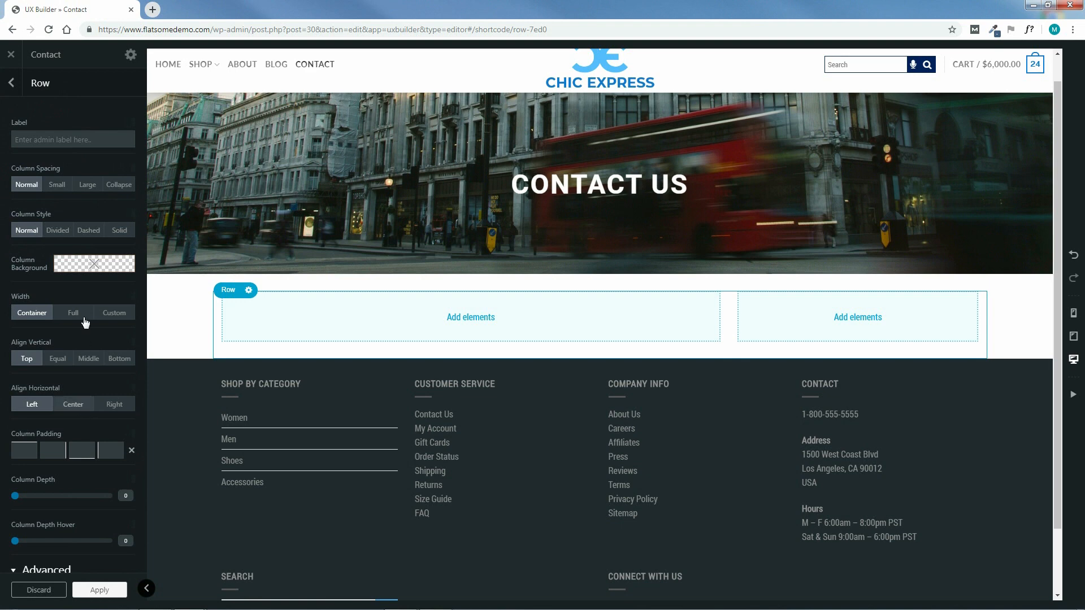
Set the row to Collapse column spacing, Solid column style and a custom 1400px width
click(118, 184)
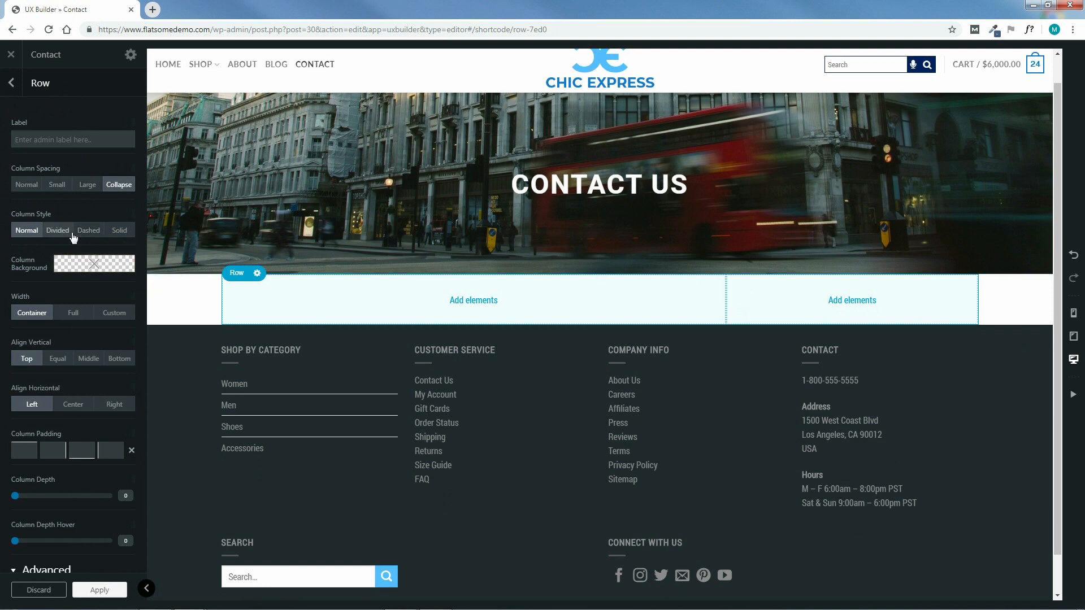
click(119, 231)
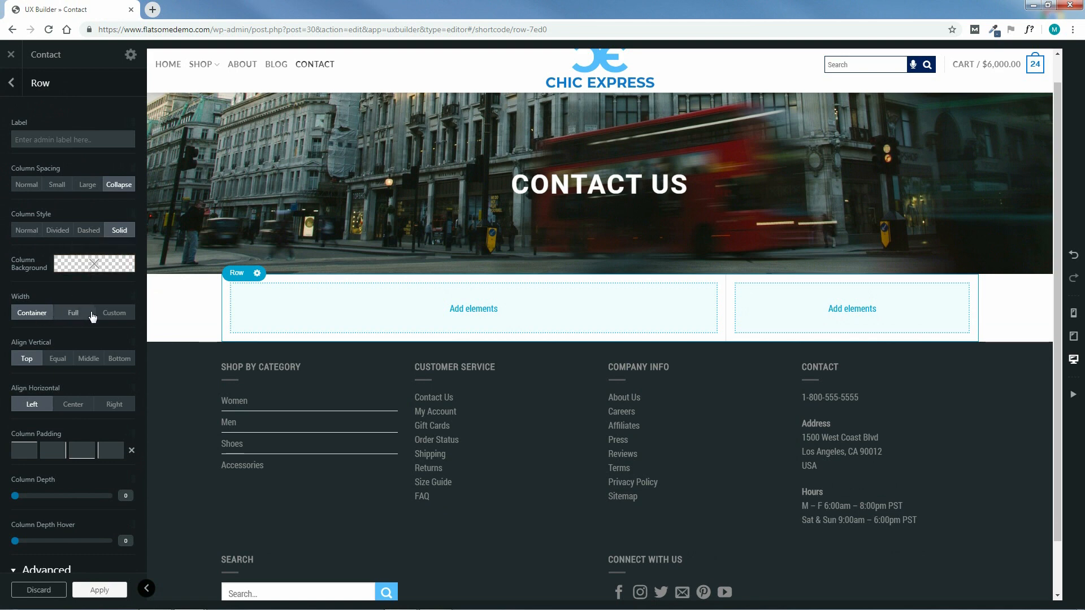
click(114, 314)
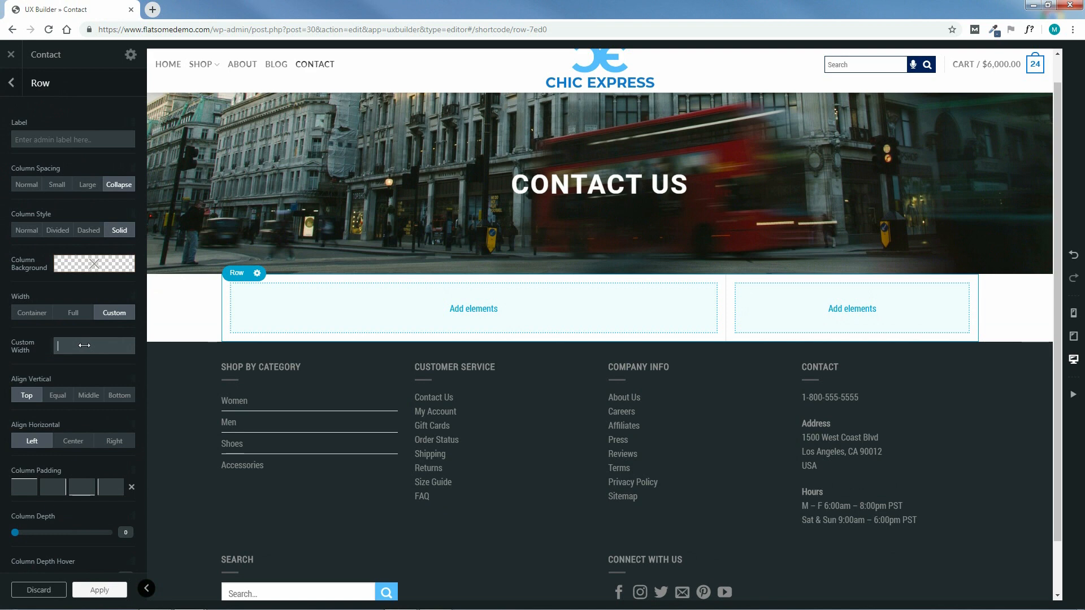
text(1400px)
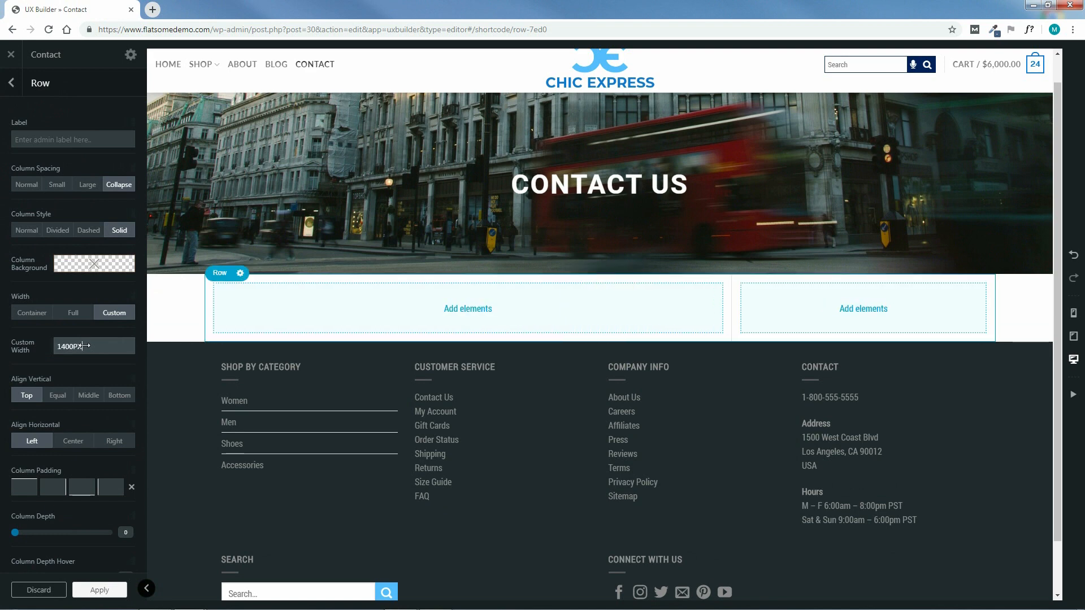
click(102, 591)
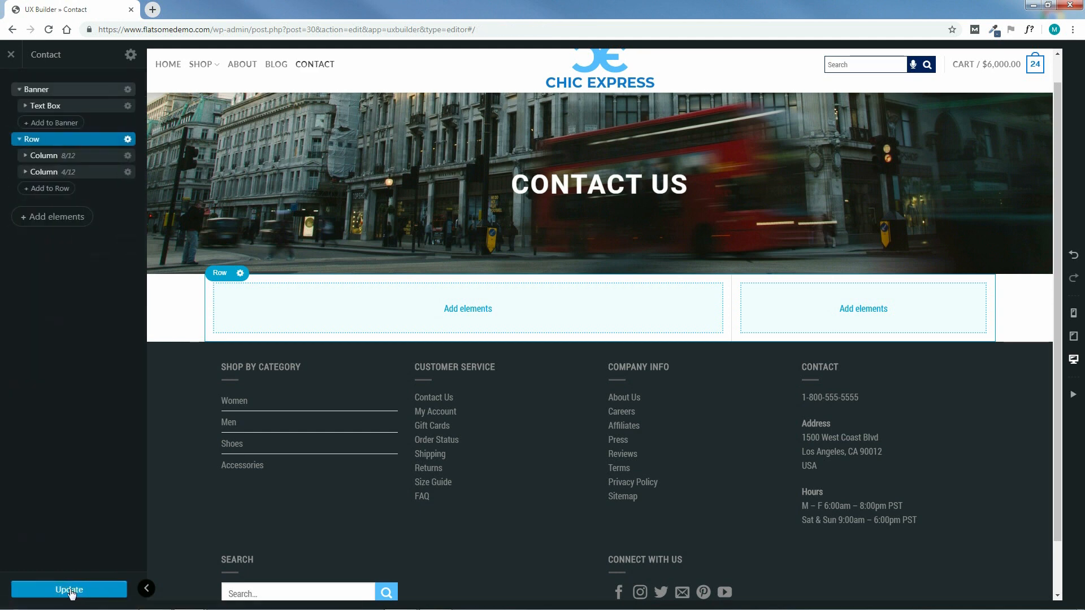
Save the page and add a Title reading WE'D LOVE TO HEAR FROM YOU! to the 8/12 column
click(70, 591)
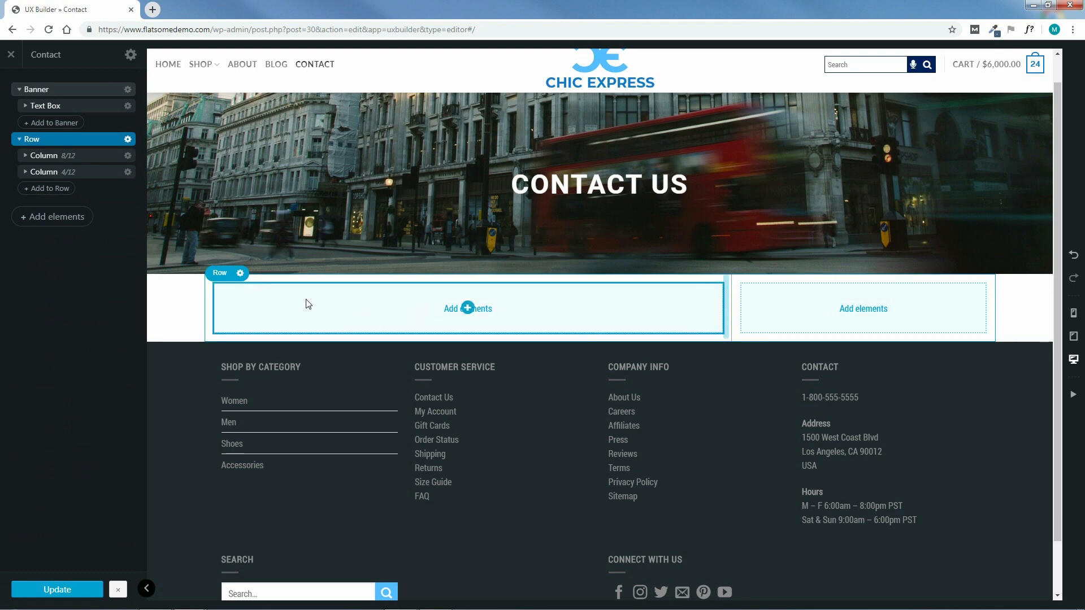
click(26, 156)
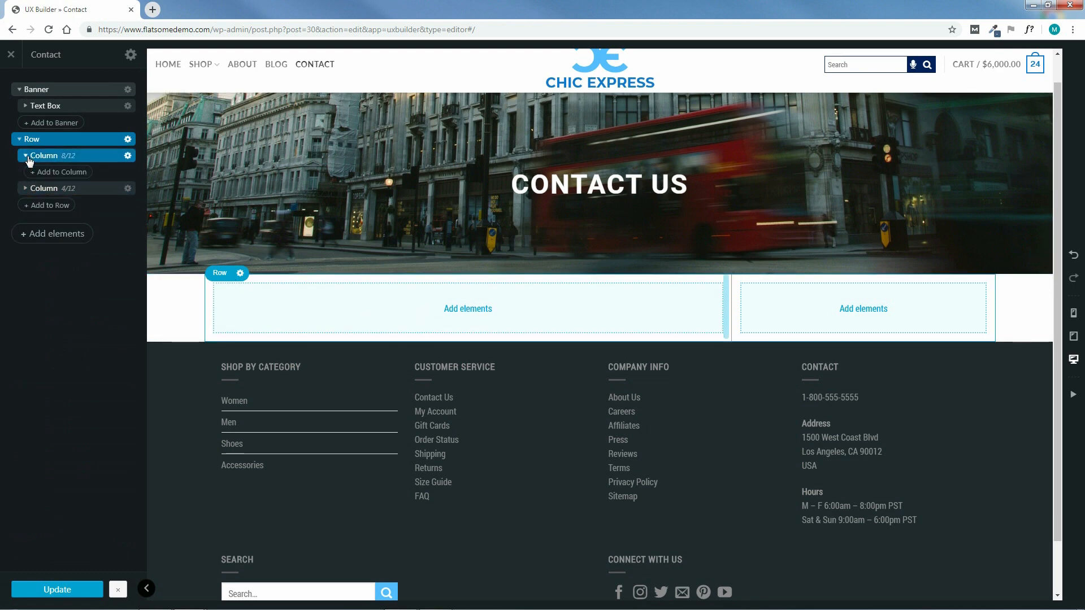
click(62, 172)
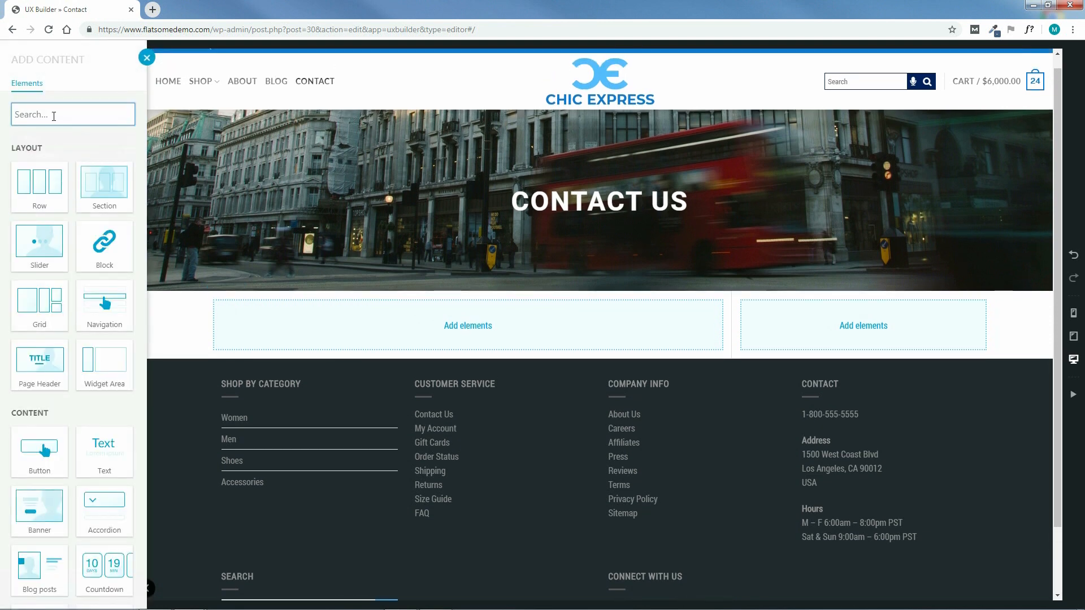
text(TI)
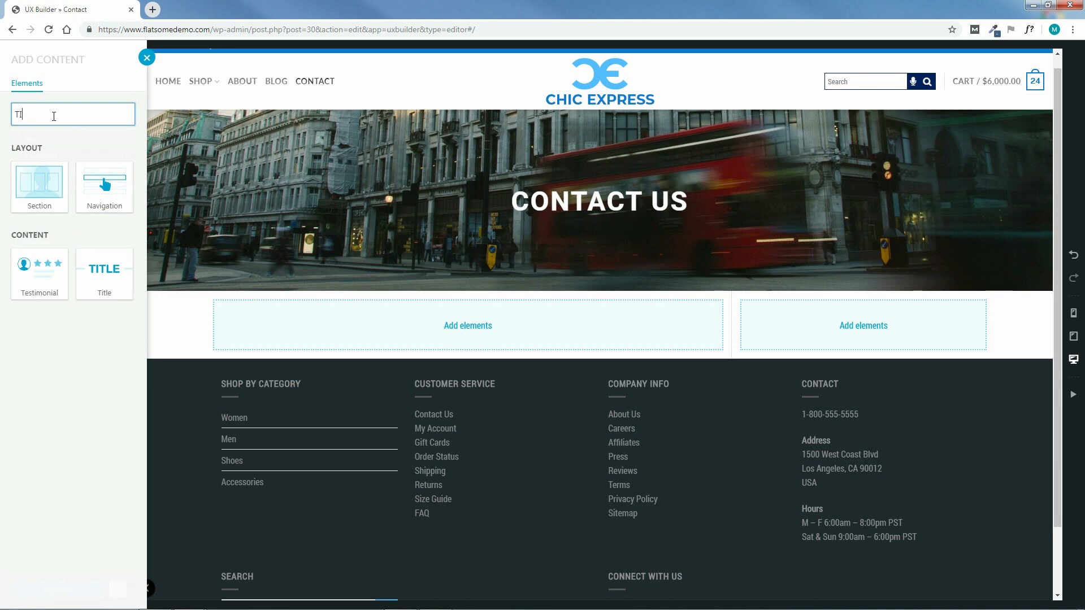
text(TLE)
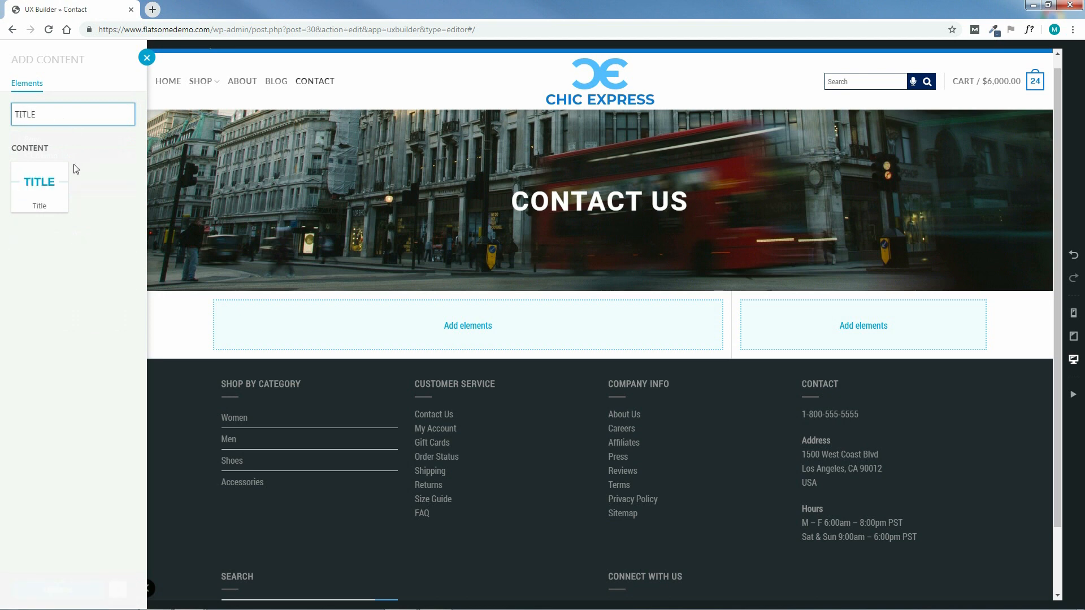
click(37, 188)
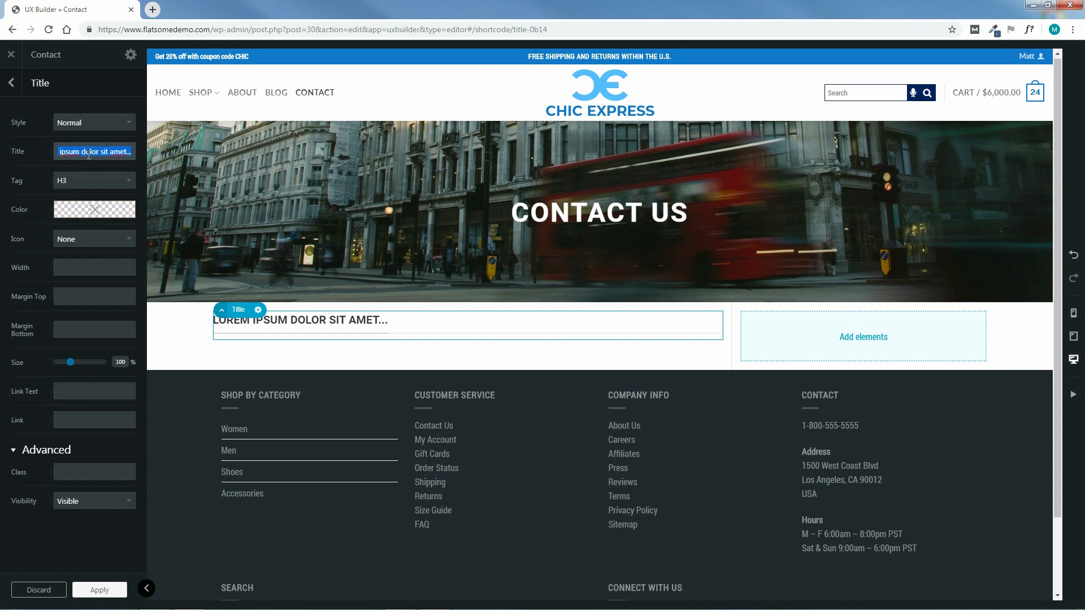
text(WE'D LOVE TO HEAR FROM YOU)
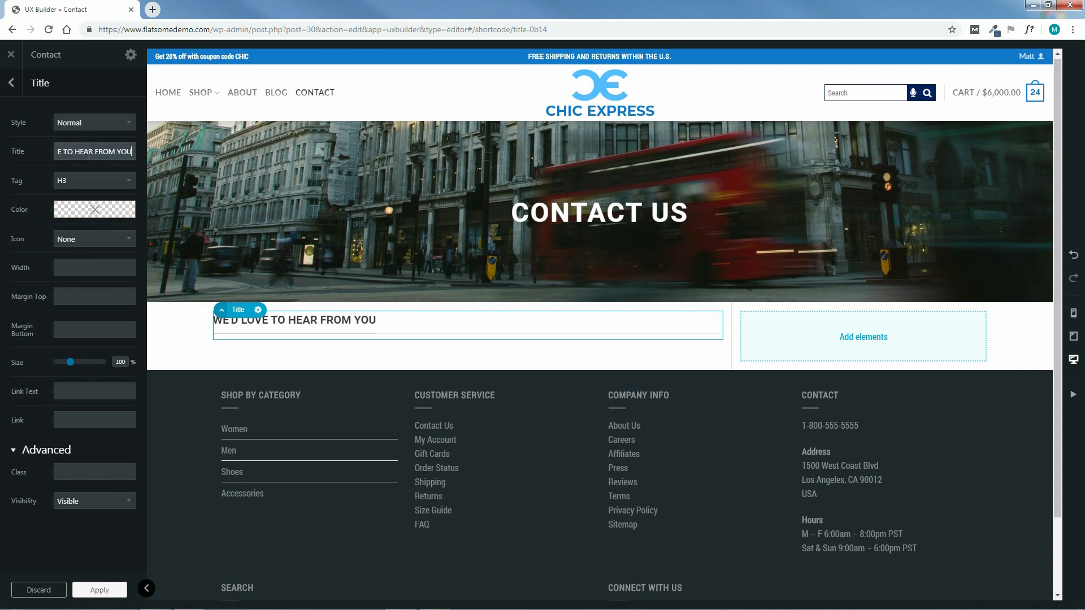
text(!)
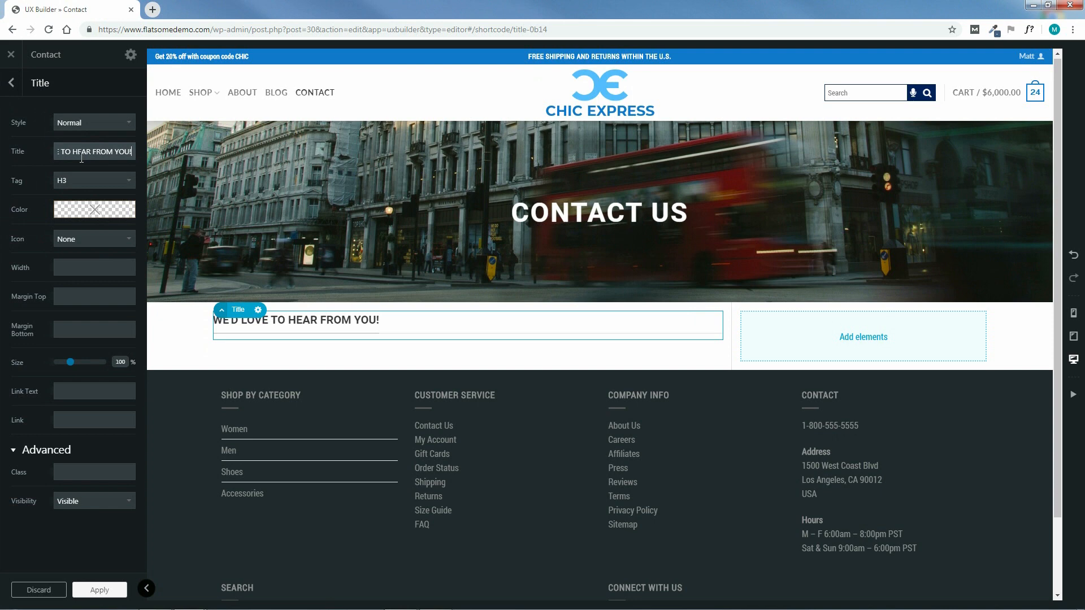
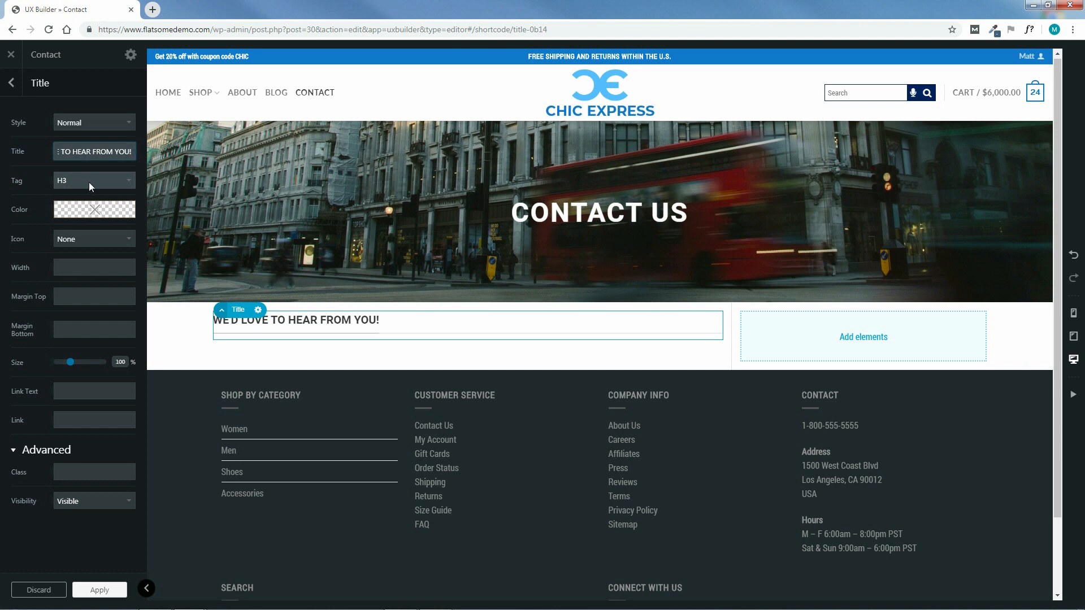
Change the title's tag to H2 and raise its size slider to 110%
click(90, 182)
click(82, 204)
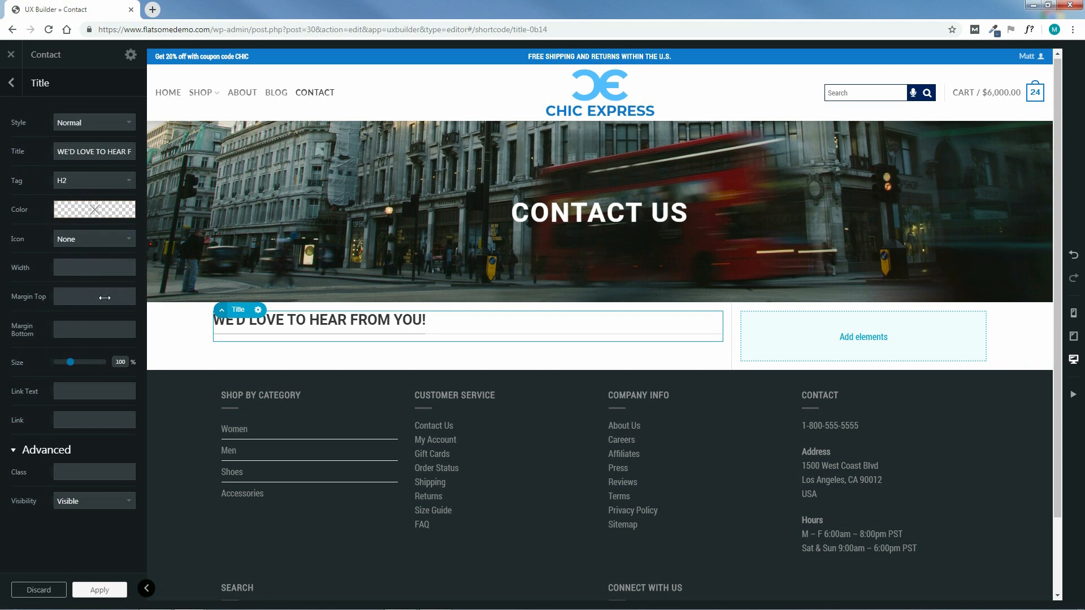
drag(70, 363, 74, 368)
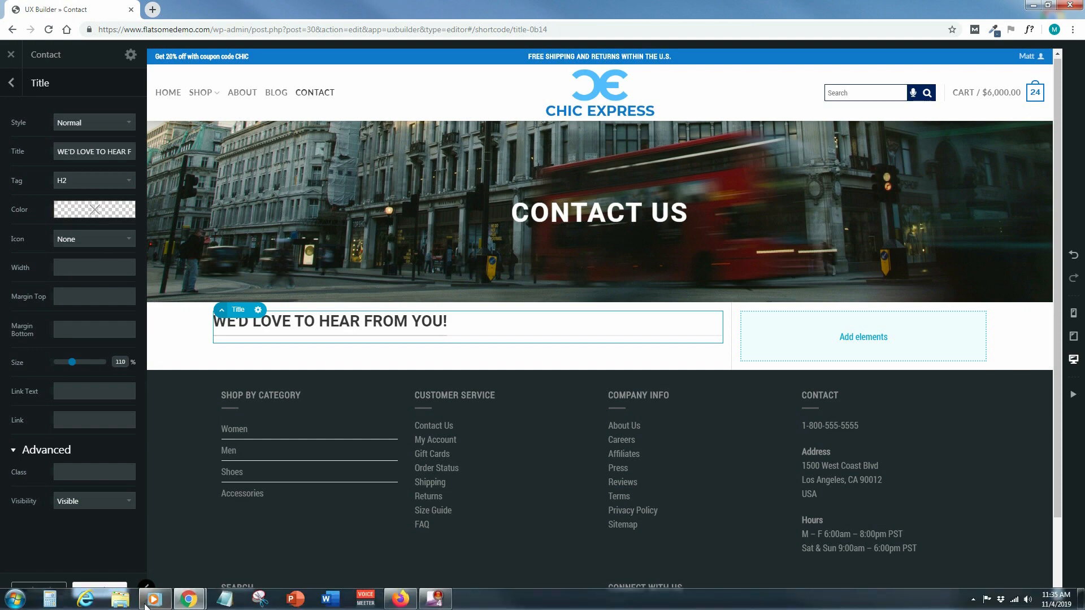
click(125, 605)
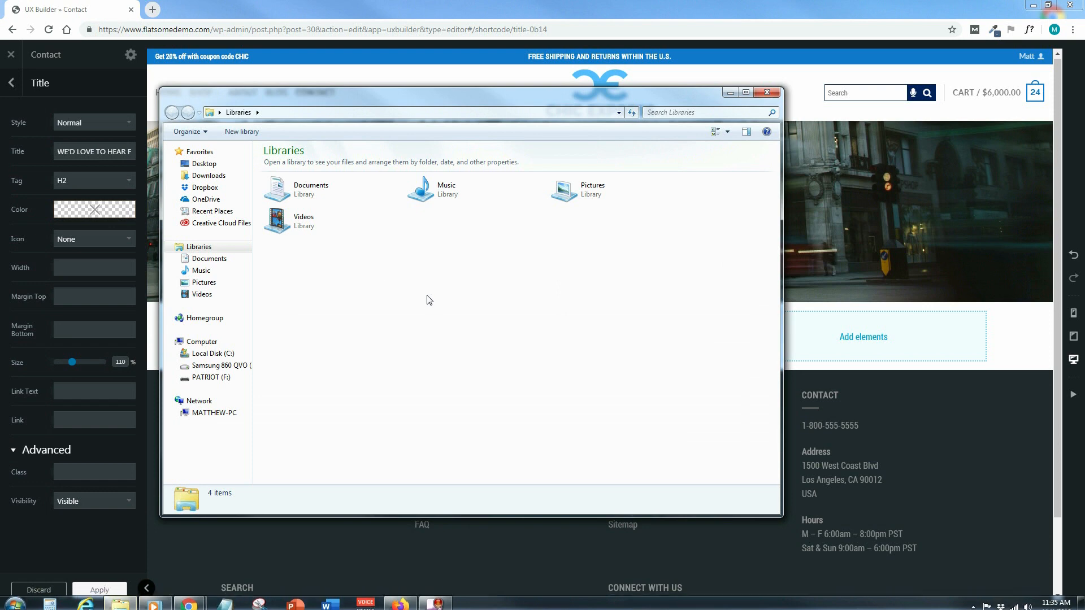
Open CONTACT PAGE TITLE COLORS.txt from E:\Flatsome Course\CONTACT PAGE\COLORS
click(232, 365)
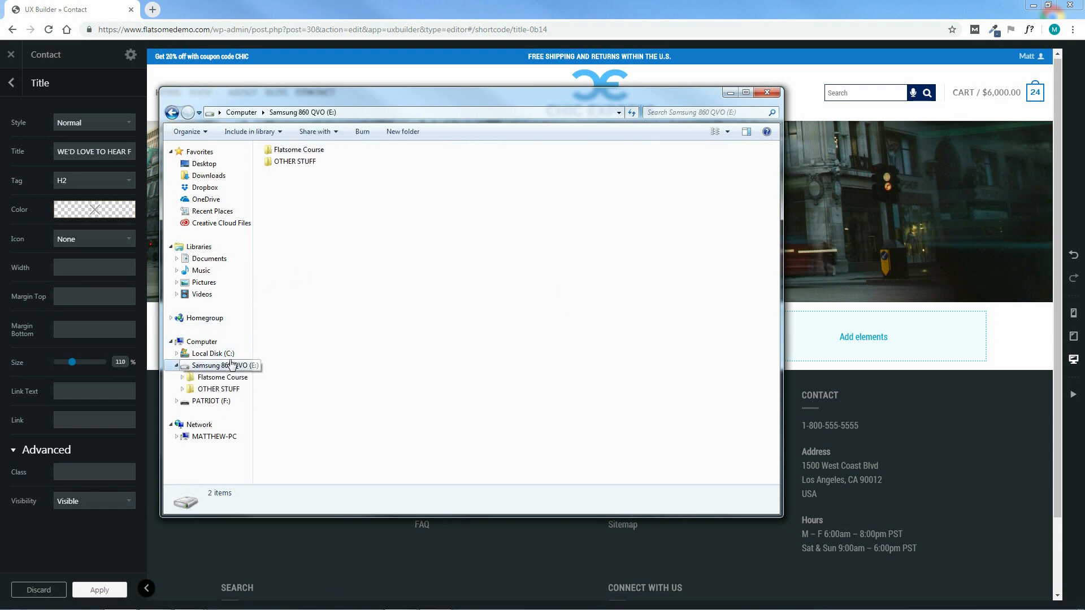
click(292, 152)
double_click(291, 152)
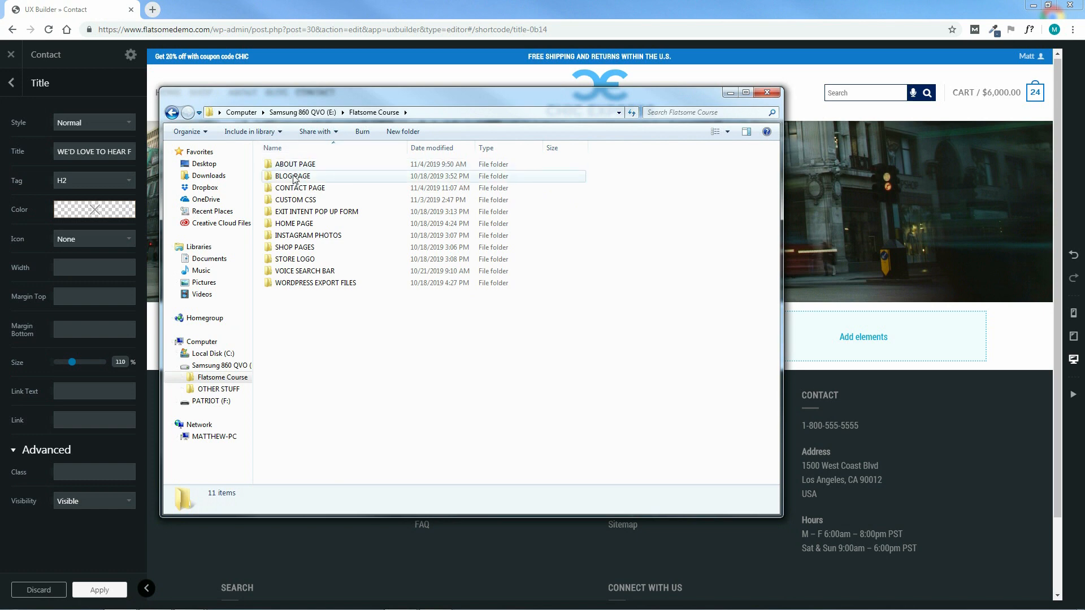
click(295, 190)
double_click(295, 190)
click(289, 164)
double_click(289, 165)
double_click(327, 166)
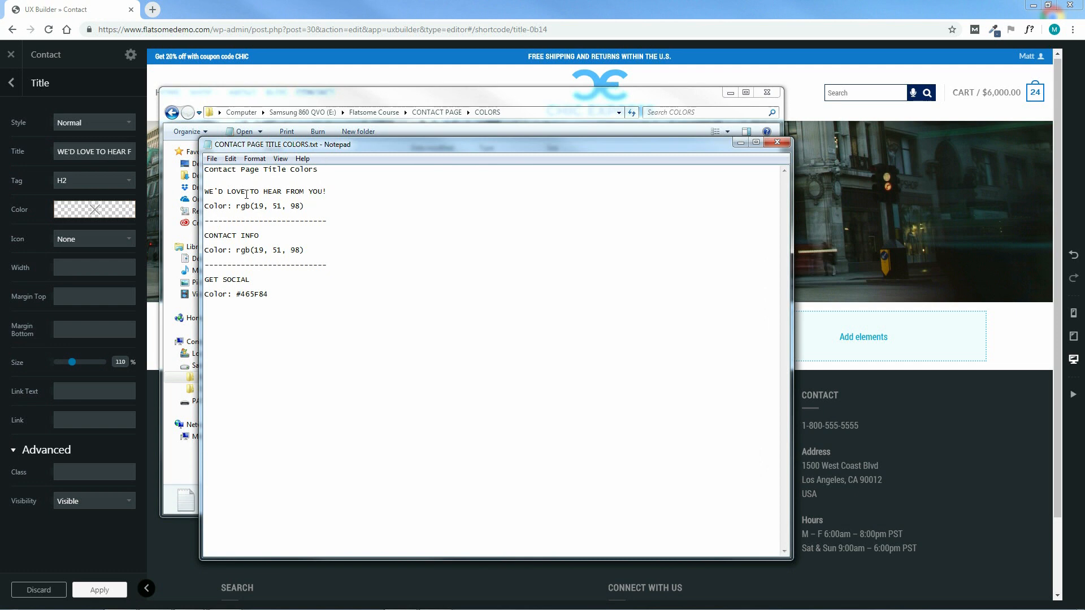
Copy the title colour rgb(19, 51, 98), then minimize Notepad and close Explorer
drag(307, 206, 237, 207)
right_click(248, 208)
click(273, 246)
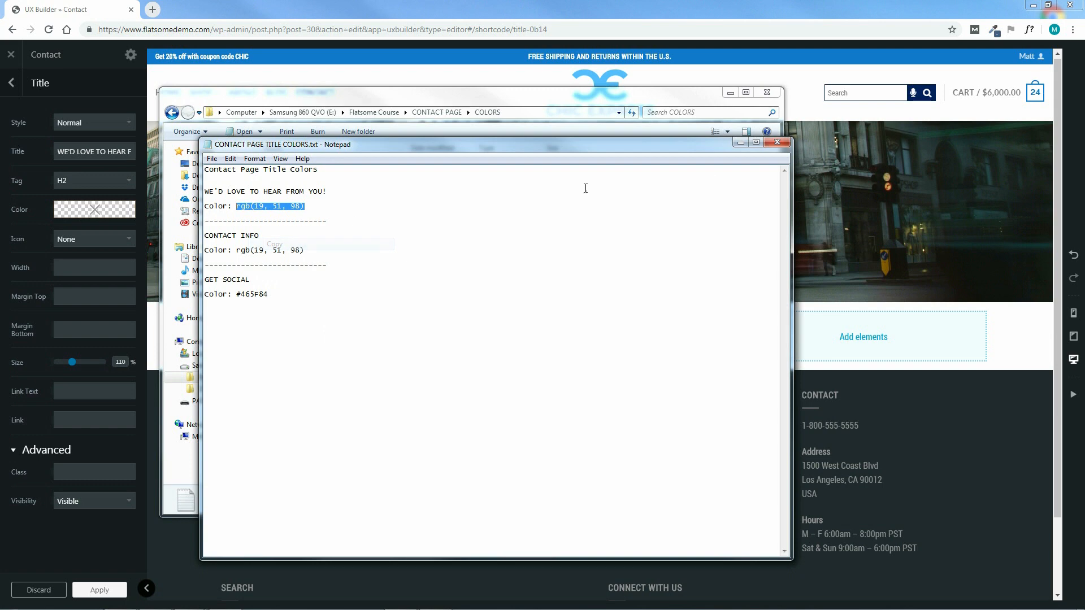
click(741, 143)
click(767, 92)
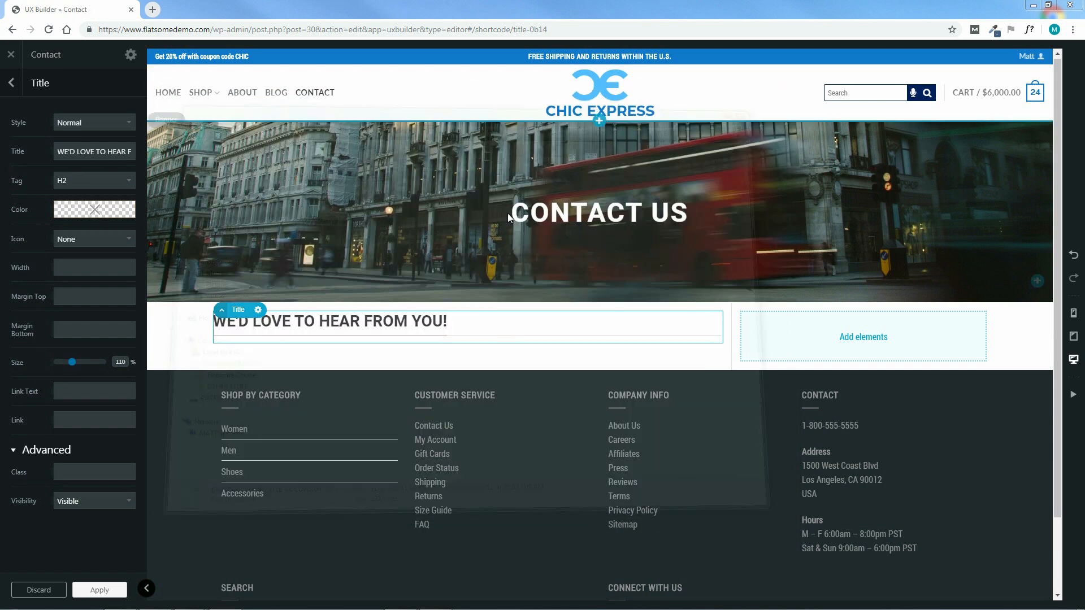
Paste rgb(19, 51, 98) into the title's colour picker, confirm it and apply the title settings
click(95, 213)
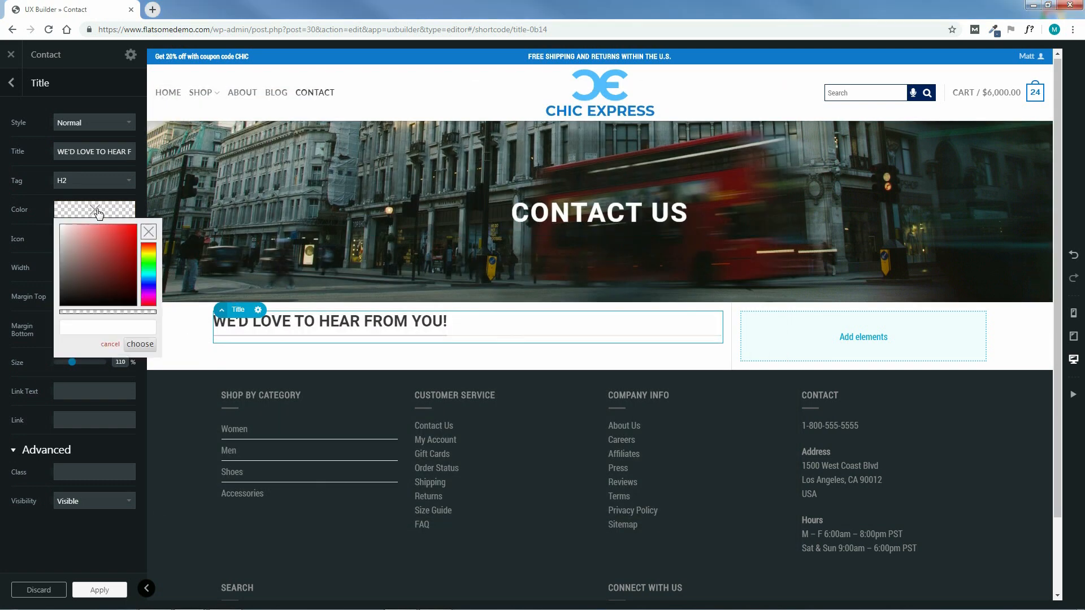
click(99, 328)
right_click(98, 329)
click(125, 394)
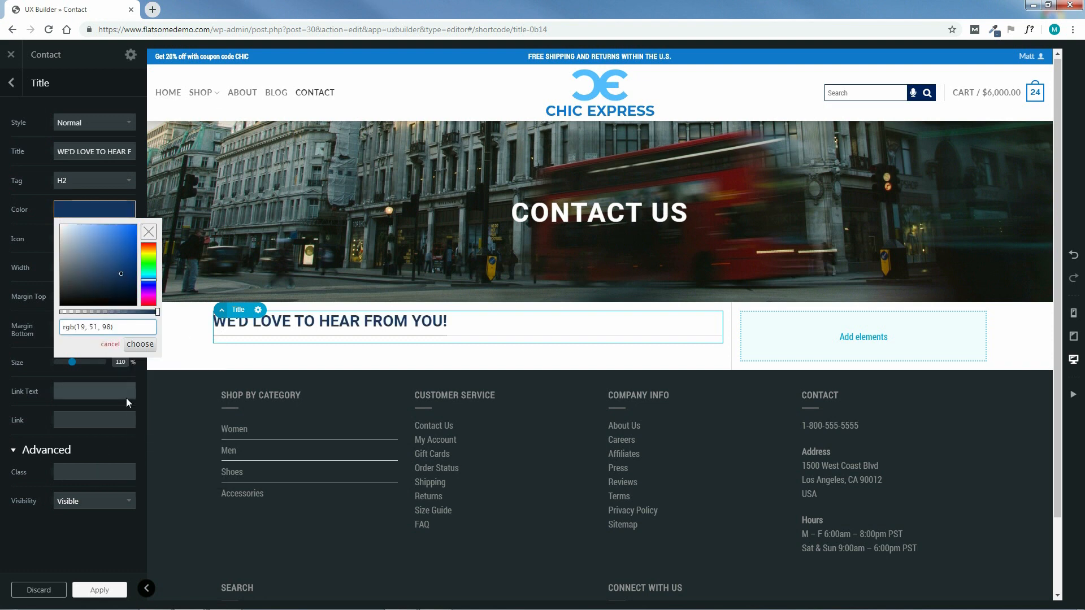
click(138, 344)
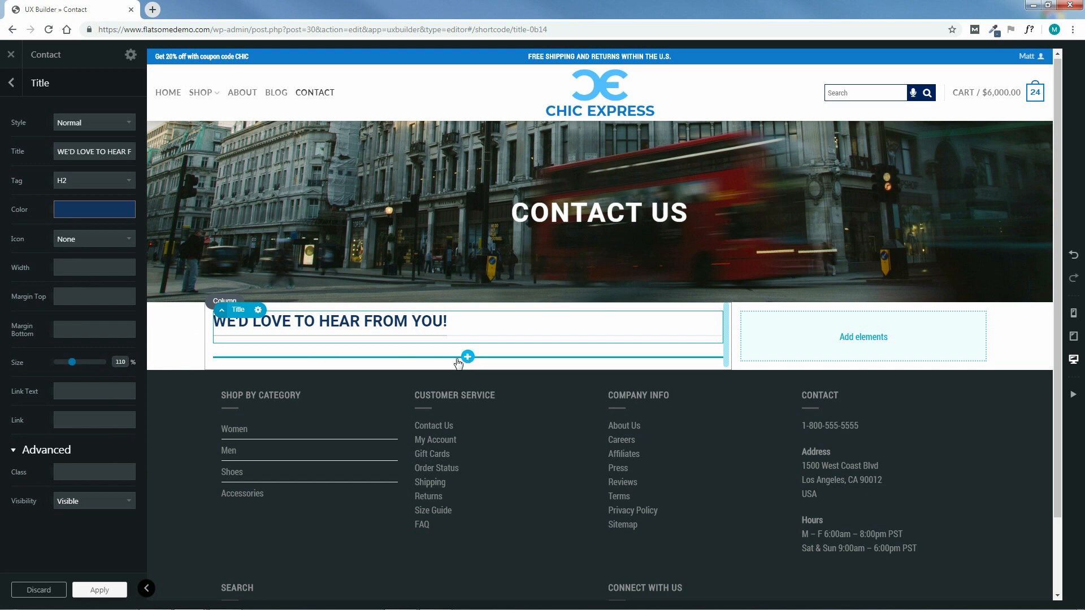
click(99, 590)
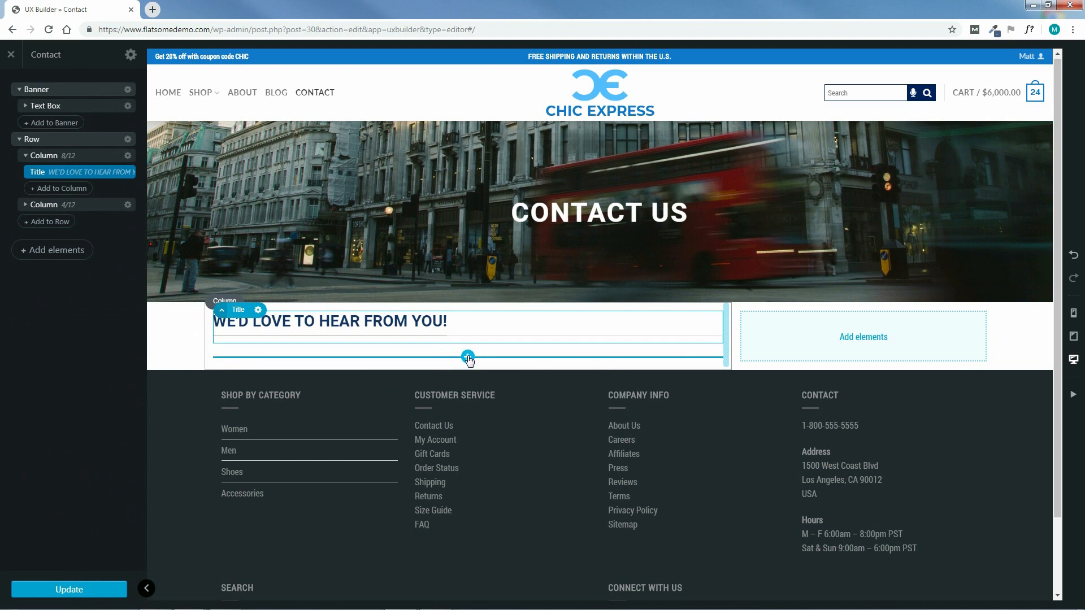
Insert a Text element with the default lorem ipsum Paragraph preset under the title
click(466, 356)
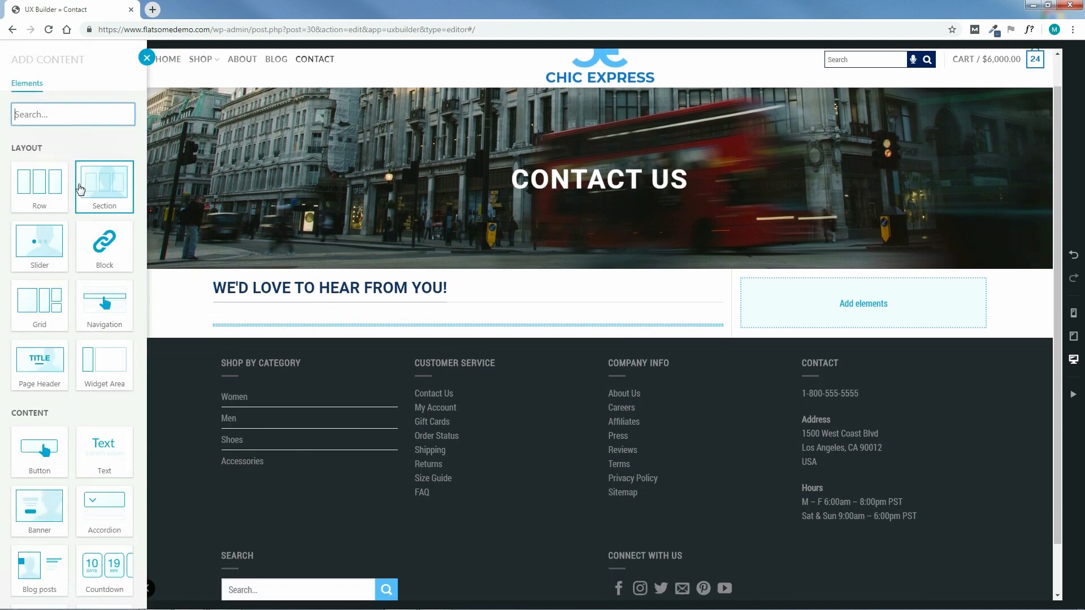
click(105, 457)
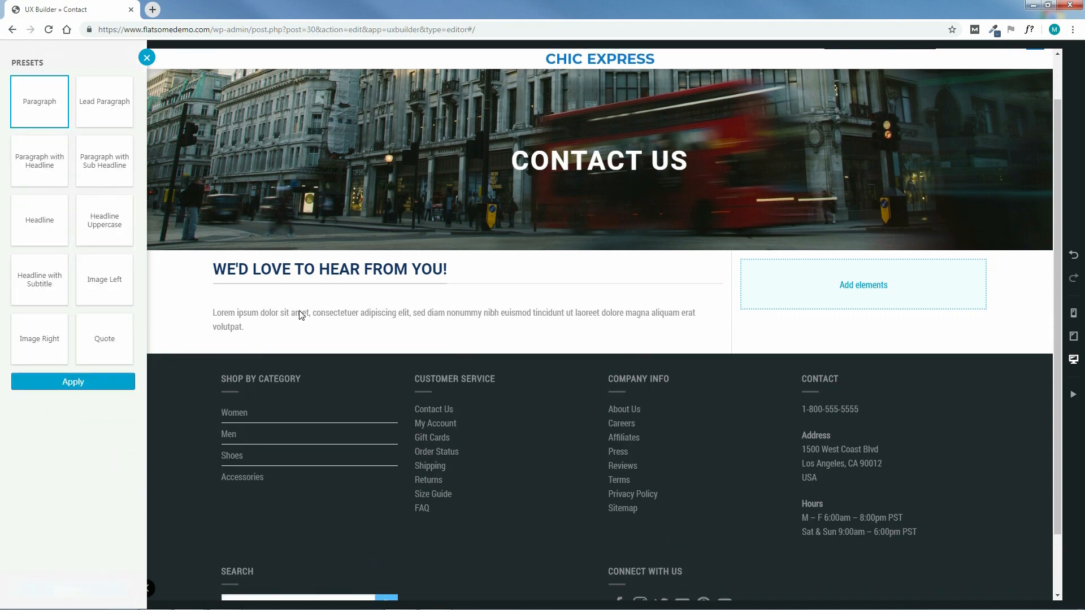
click(74, 385)
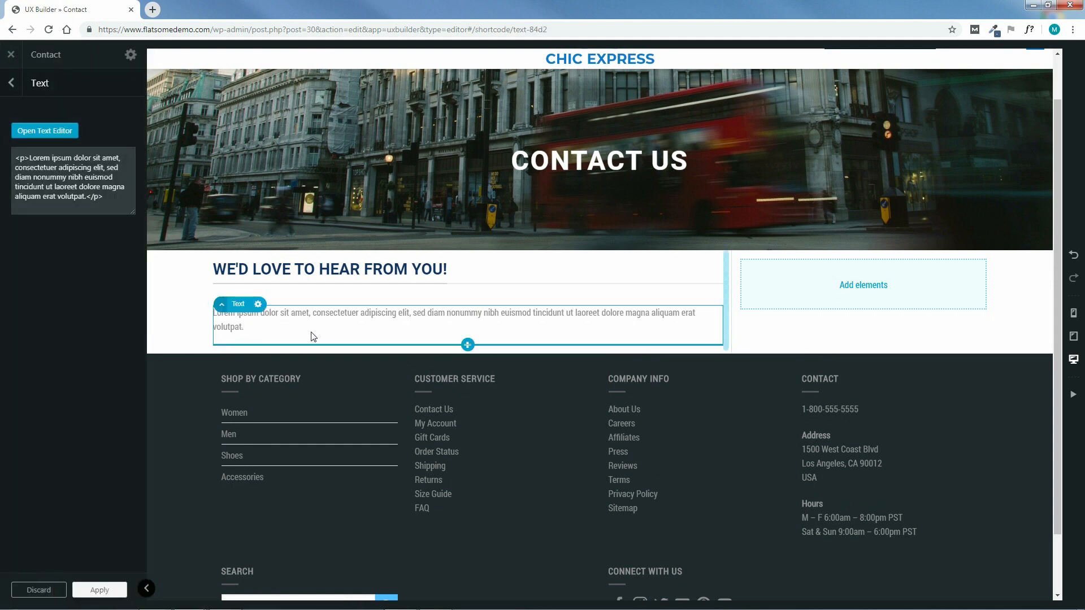
click(97, 590)
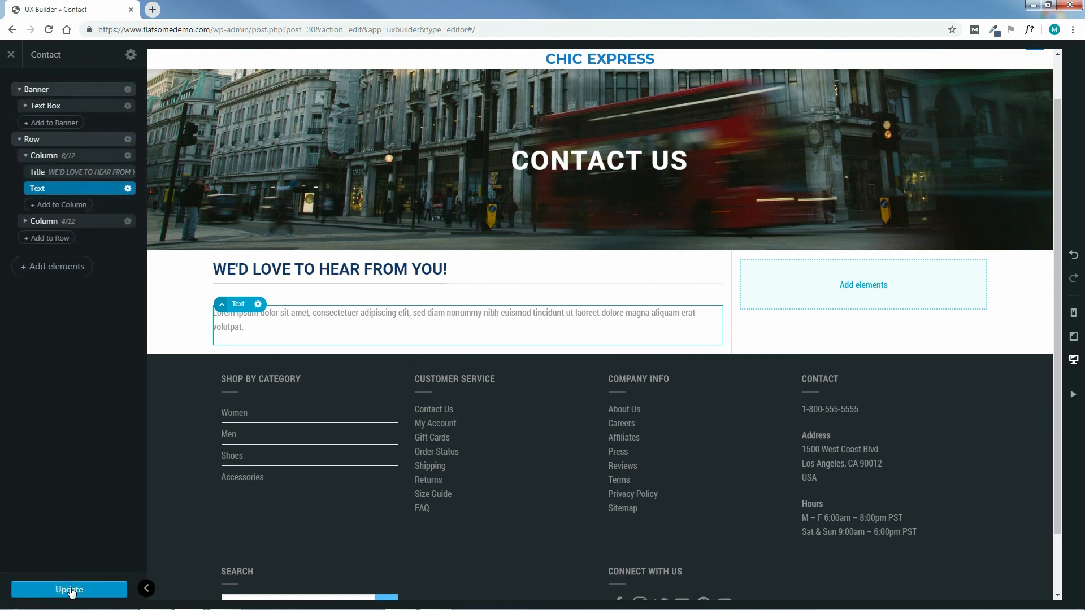
Save, add a Form (CF7) element below the paragraph, save again and exit the builder
click(70, 590)
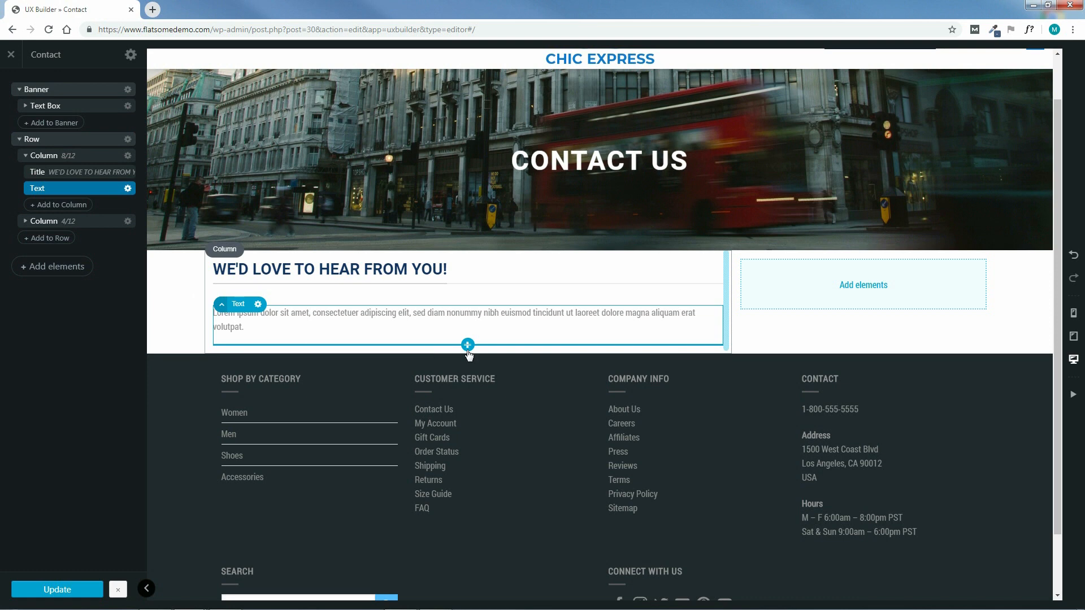
click(468, 346)
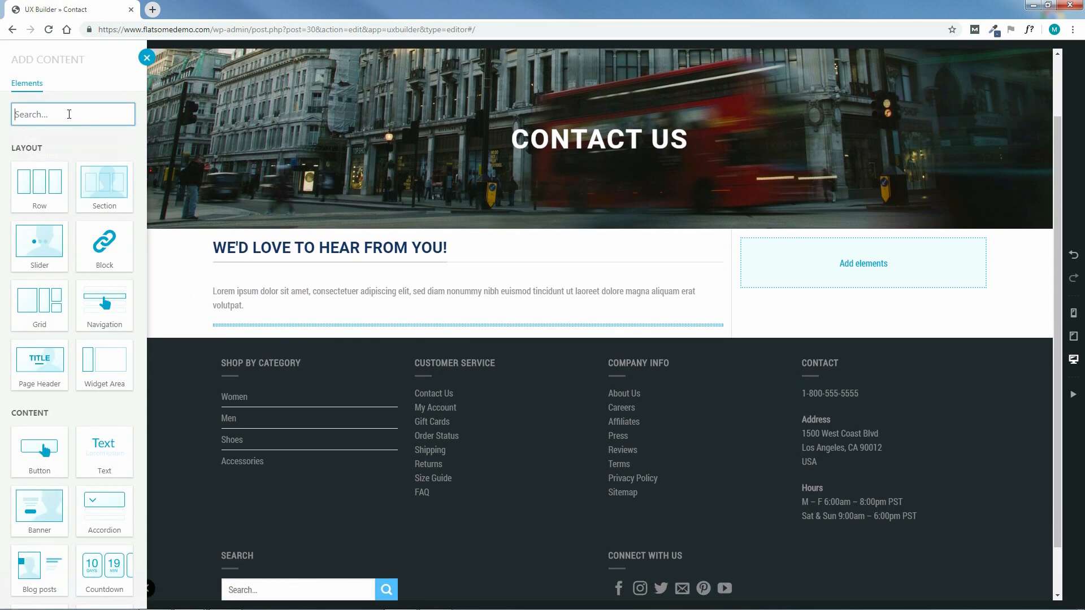
text(FORM)
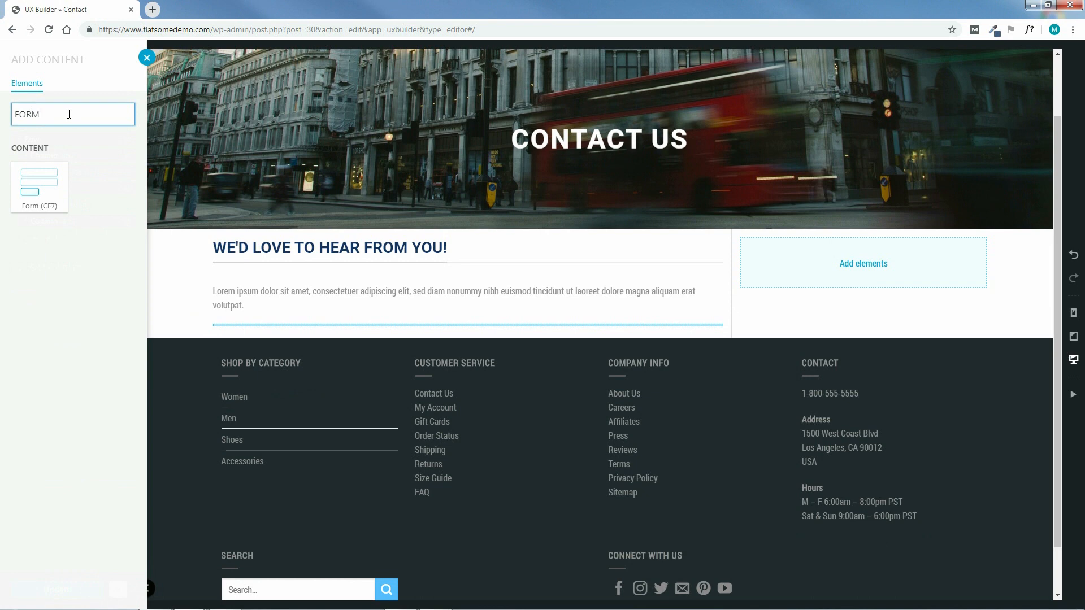
click(35, 181)
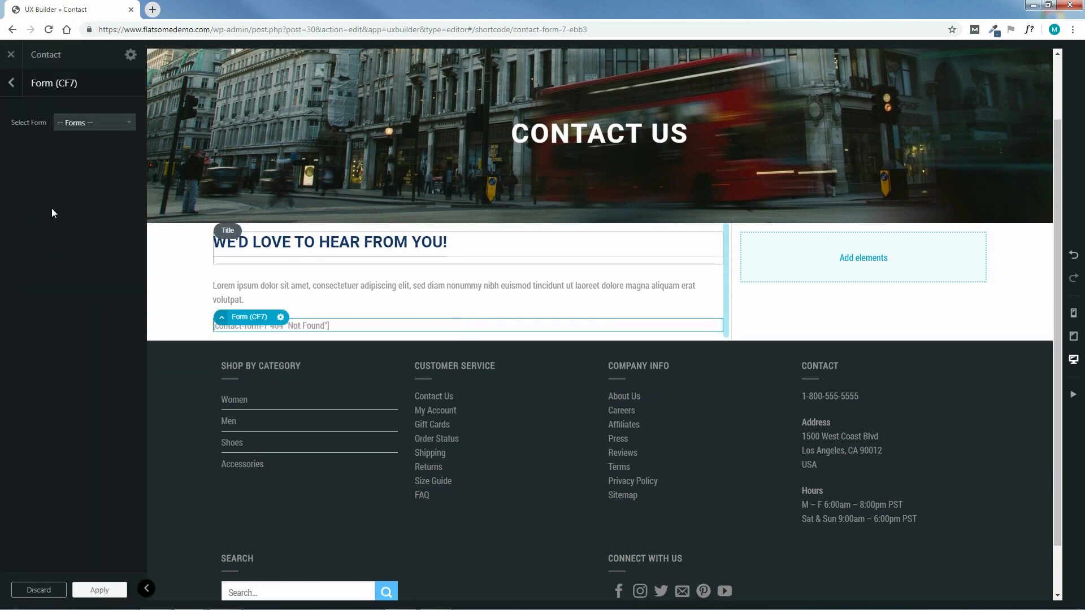
click(99, 590)
click(58, 591)
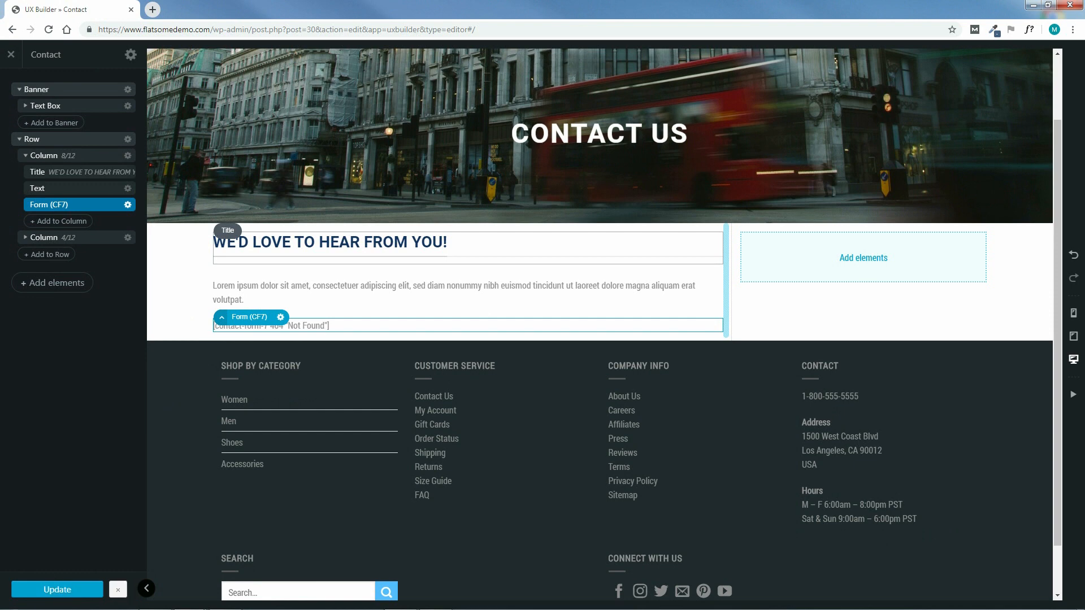
click(10, 57)
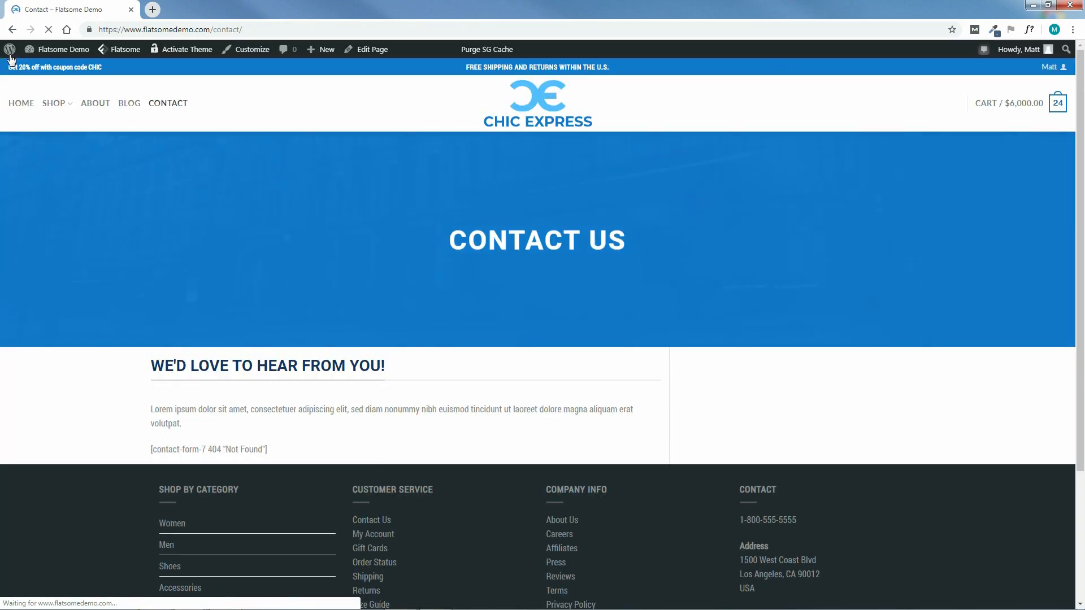
Open the WordPress Dashboard in a new tab, moved to the first tab position
mouse_move(60, 50)
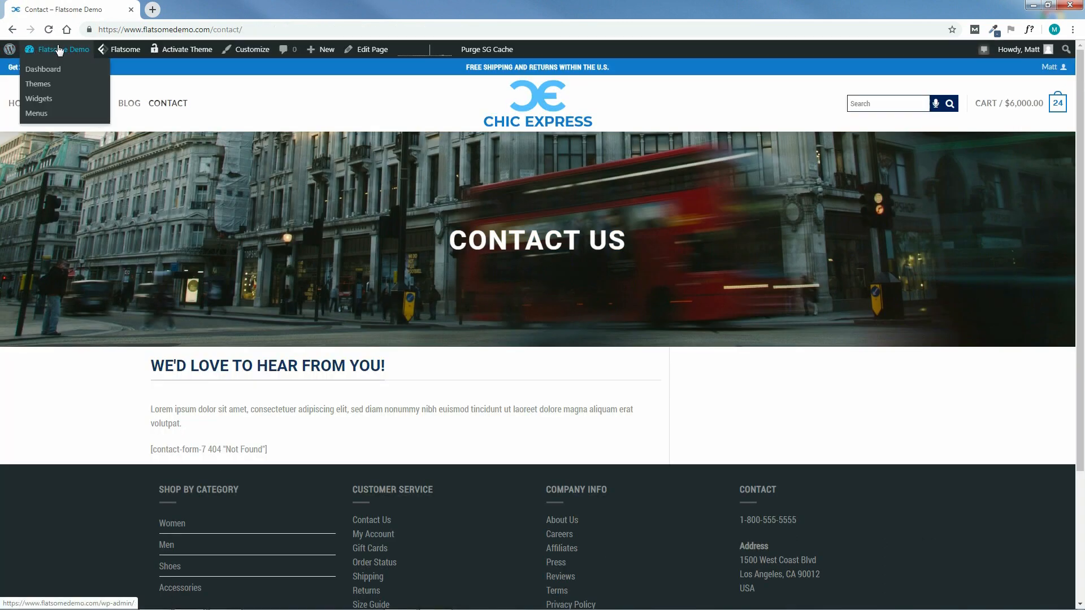
right_click(57, 74)
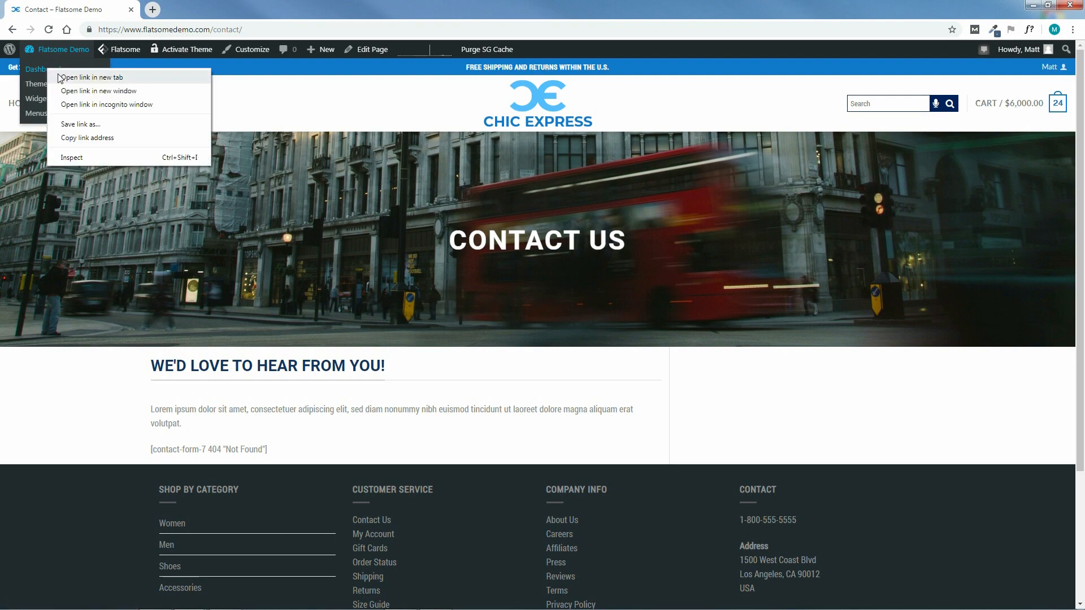
click(65, 77)
click(199, 6)
drag(199, 6, 73, 8)
click(198, 8)
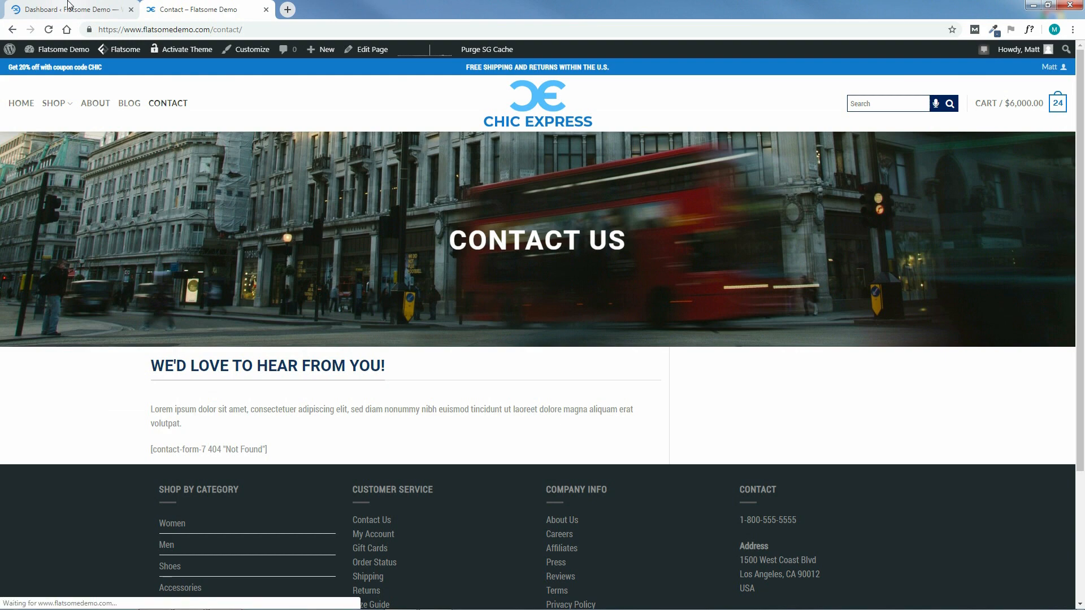
click(68, 6)
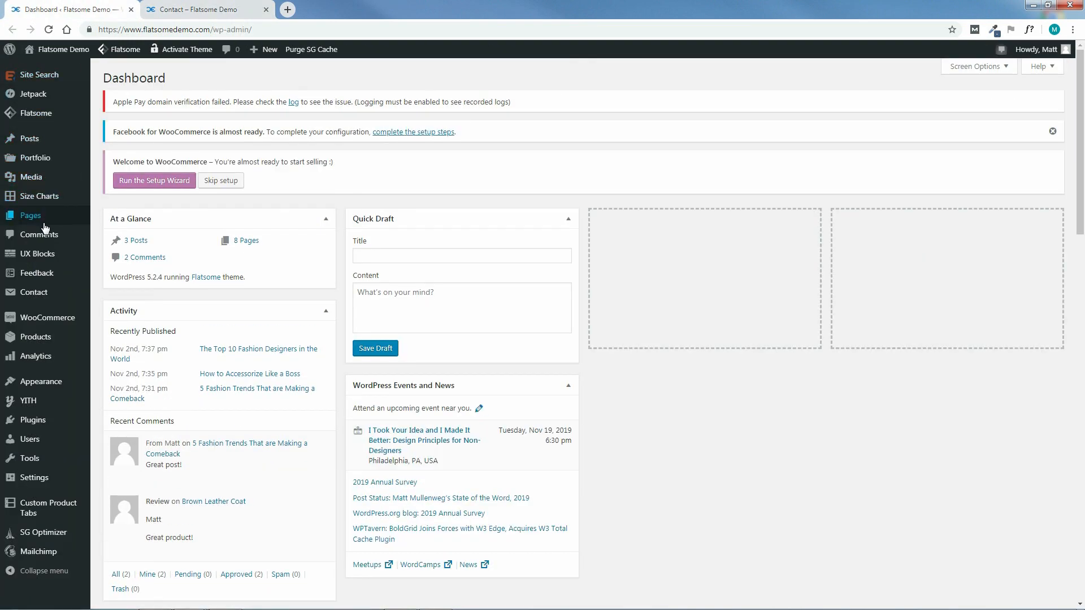
From Installed Plugins, open Contact Form 7 settings and start a new form
mouse_move(37, 425)
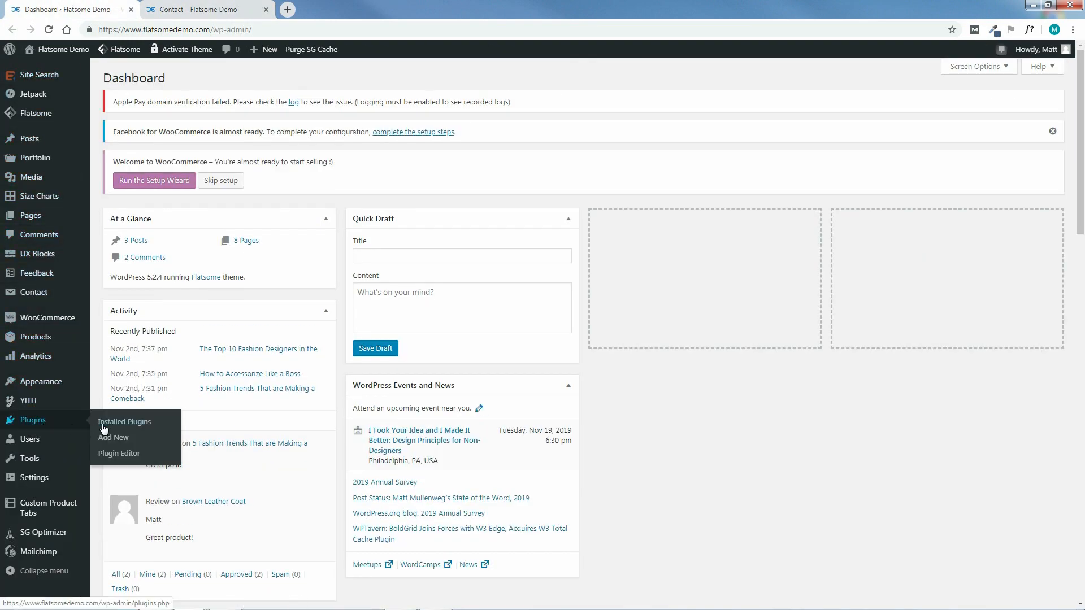
click(130, 424)
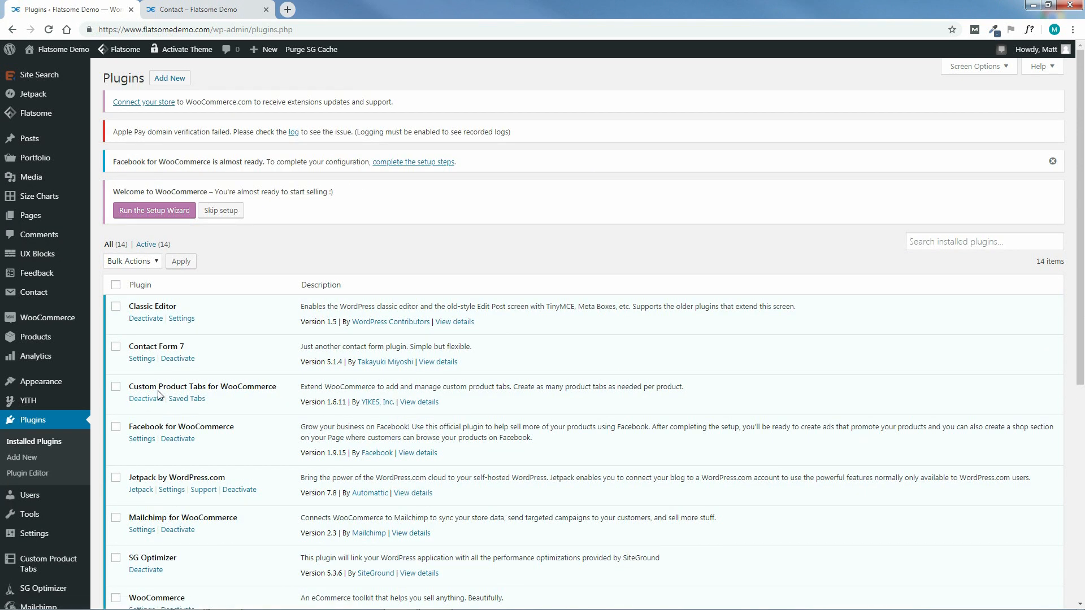
click(142, 360)
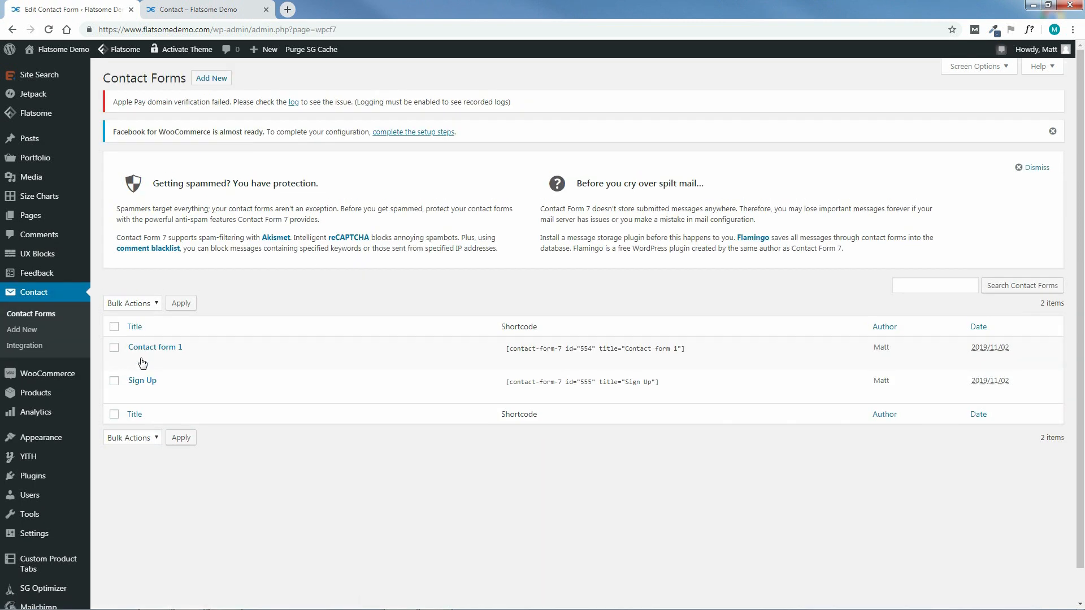
click(26, 333)
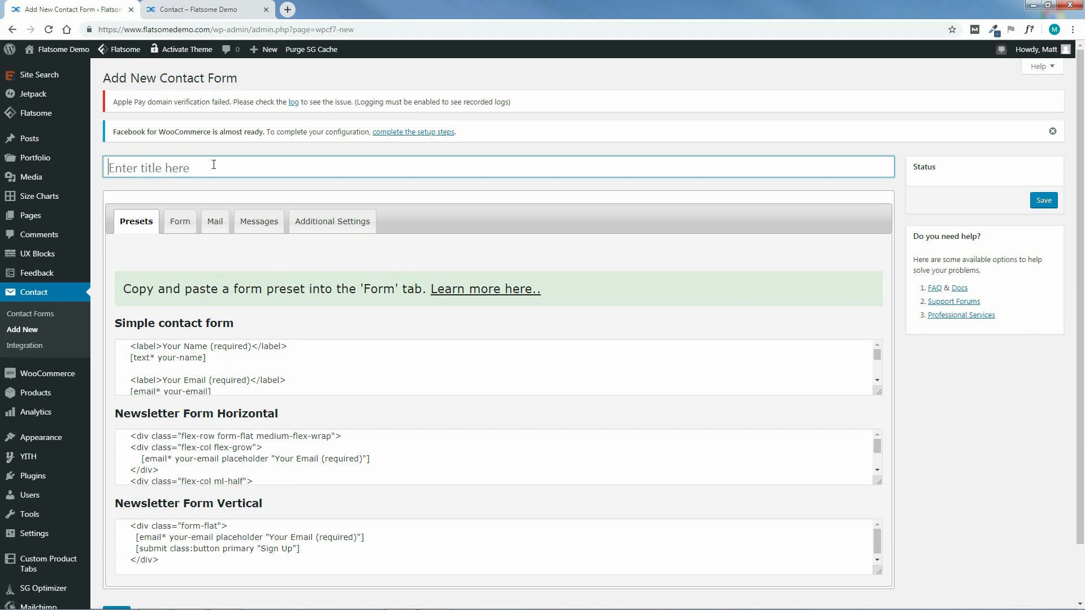
Title the new form Contact Page and delete its default form template
click(213, 164)
text(Contact Page)
click(178, 227)
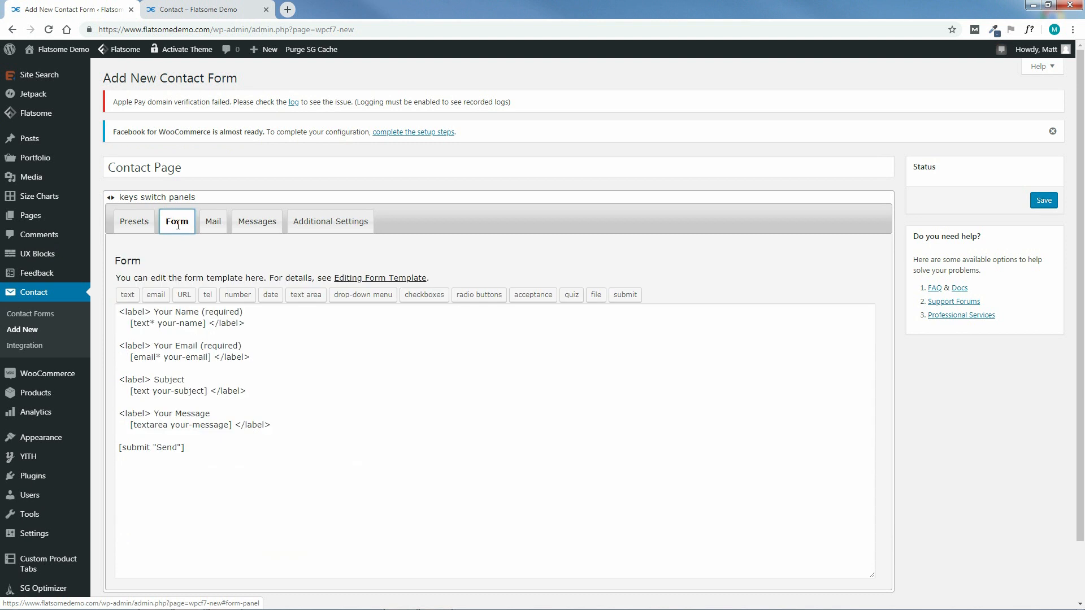
drag(205, 450, 117, 315)
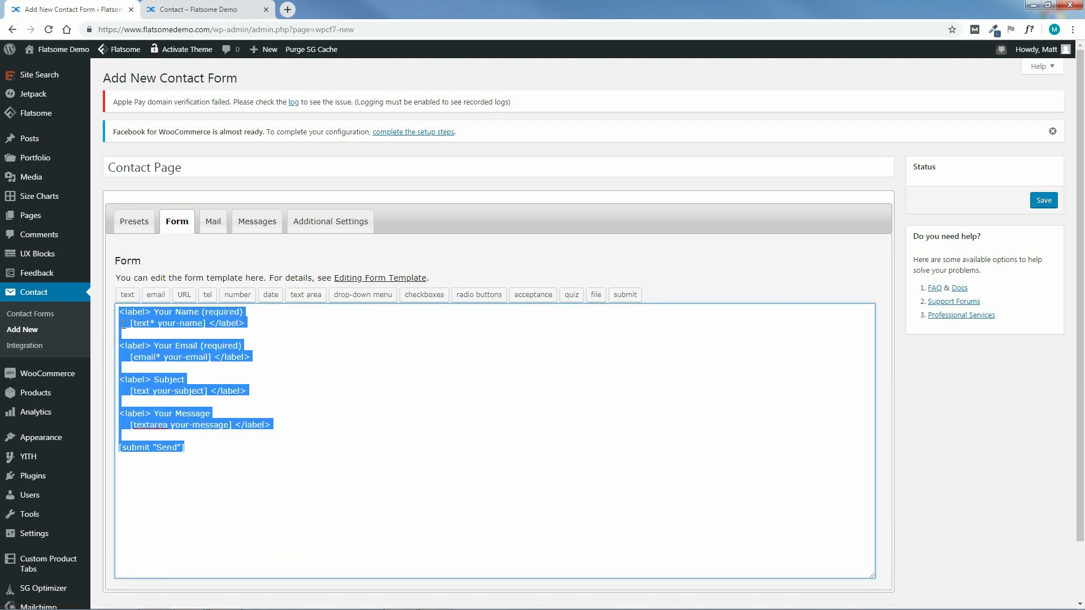
key(BackSpace)
Open CONTACT PAGE FORM CODE.txt from E:\Flatsome Course\CONTACT PAGE\TEXT
mouse_move(195, 608)
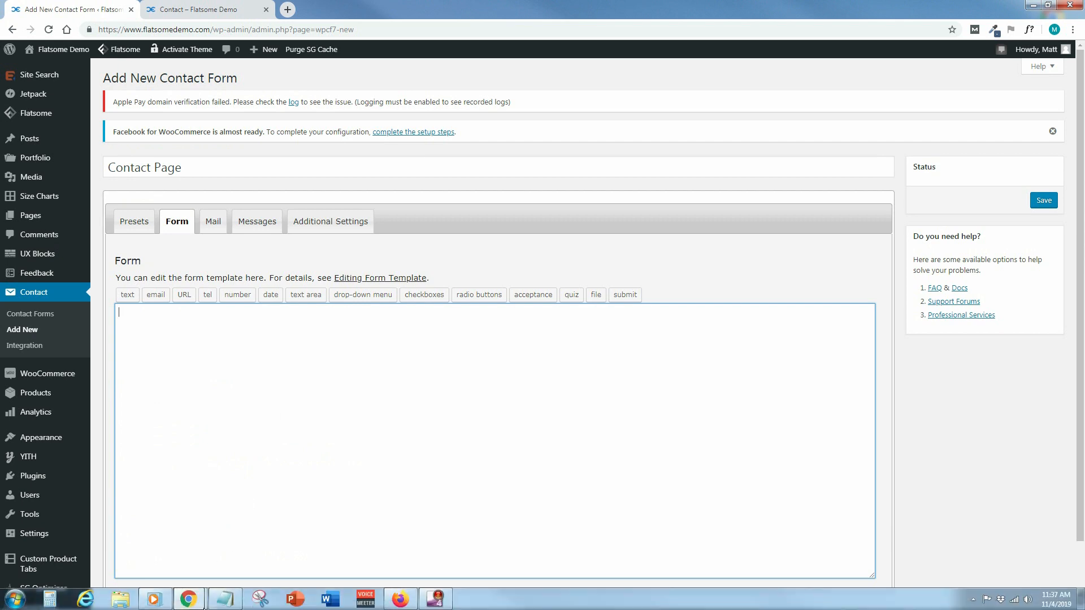
click(120, 602)
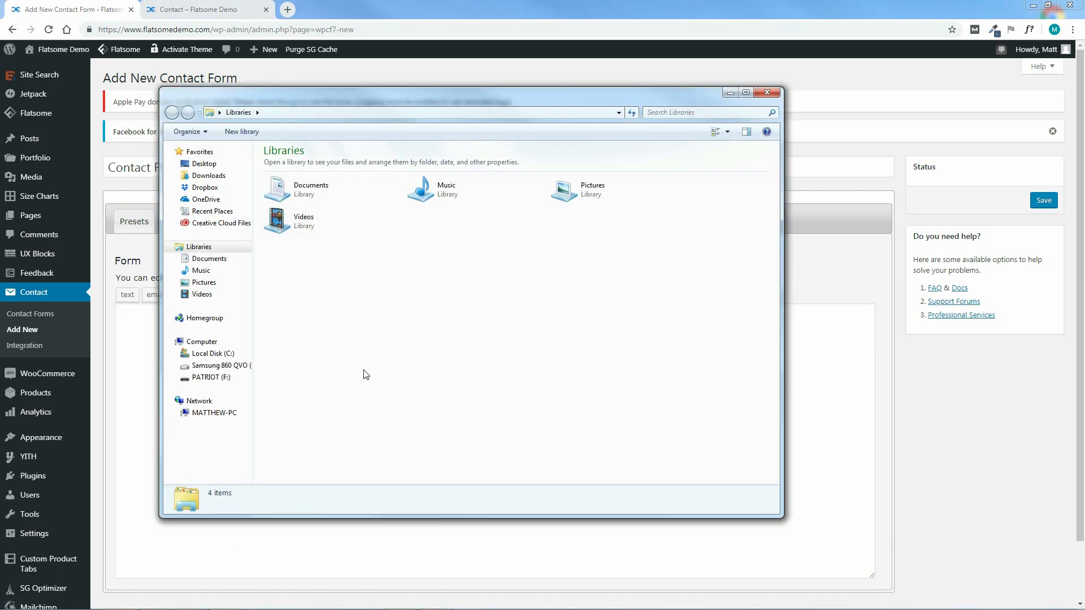
click(241, 365)
double_click(300, 154)
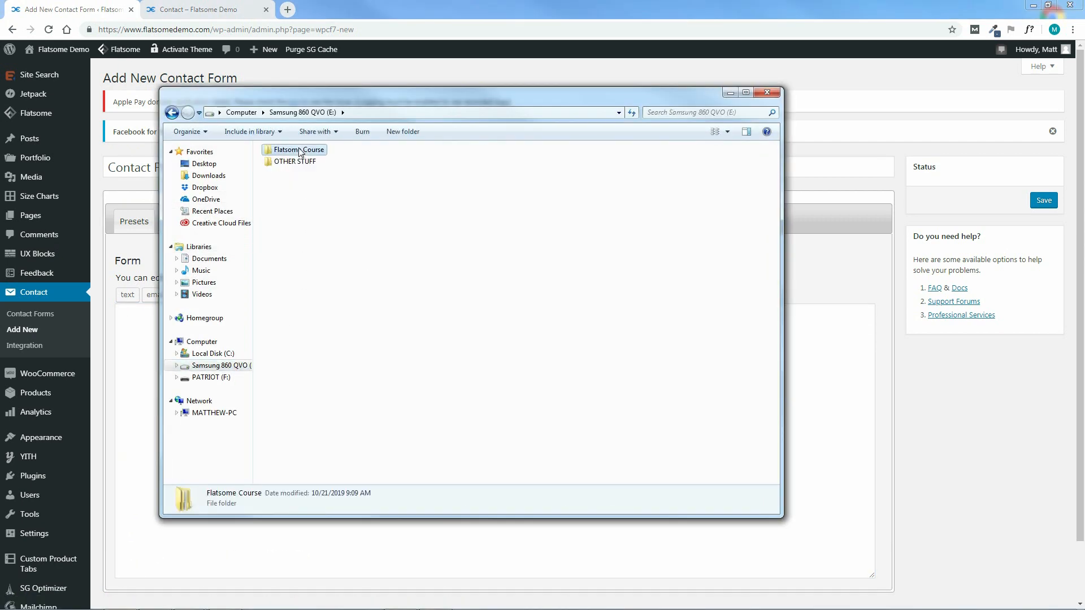
click(289, 192)
double_click(288, 191)
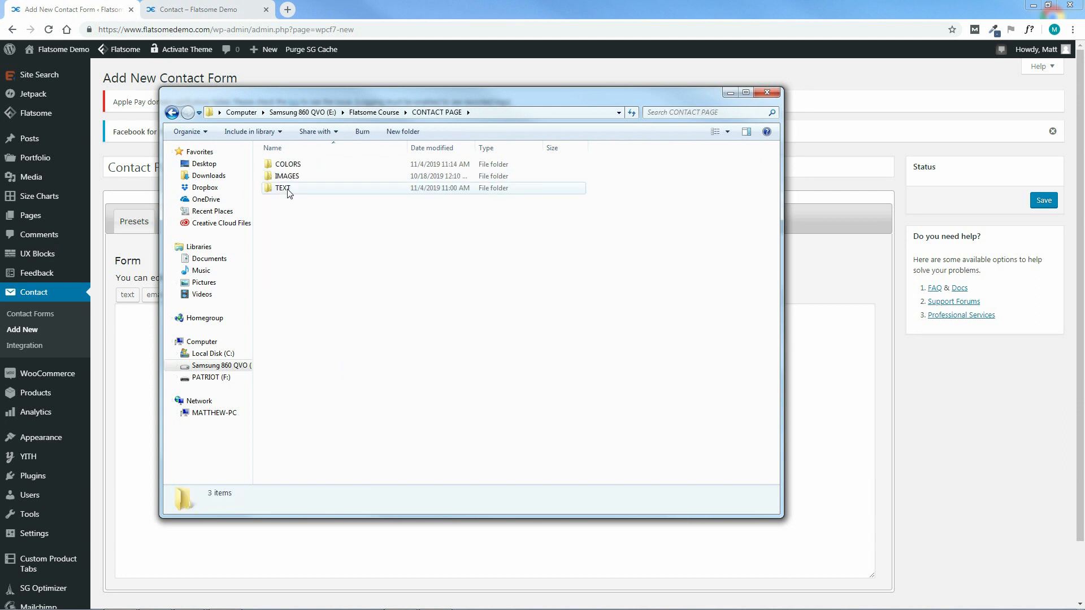
double_click(284, 189)
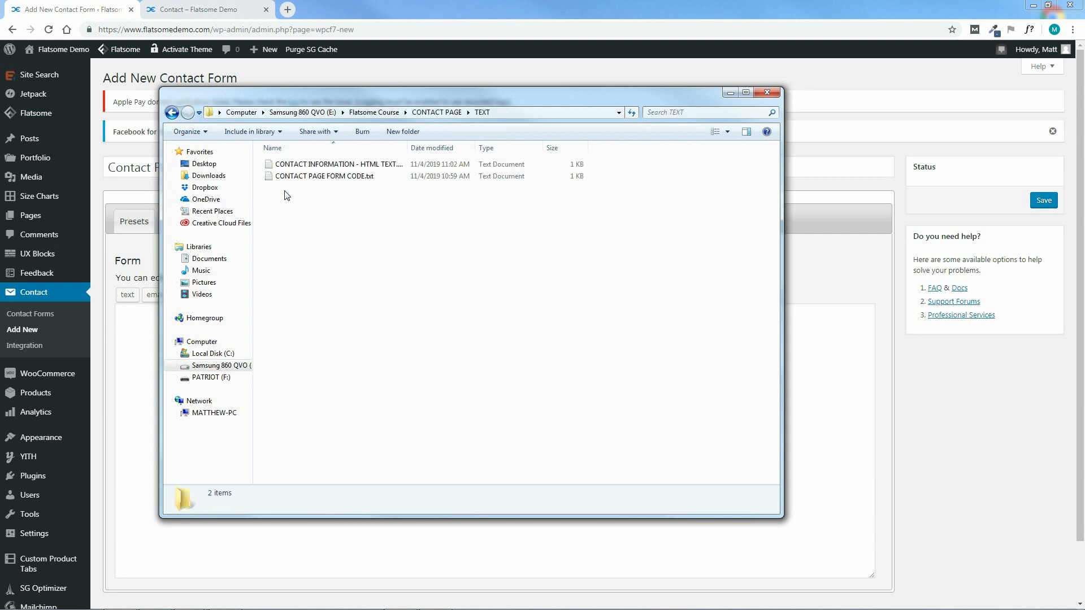
double_click(359, 178)
Copy all the form code, then close Notepad and Explorer
drag(325, 342, 208, 192)
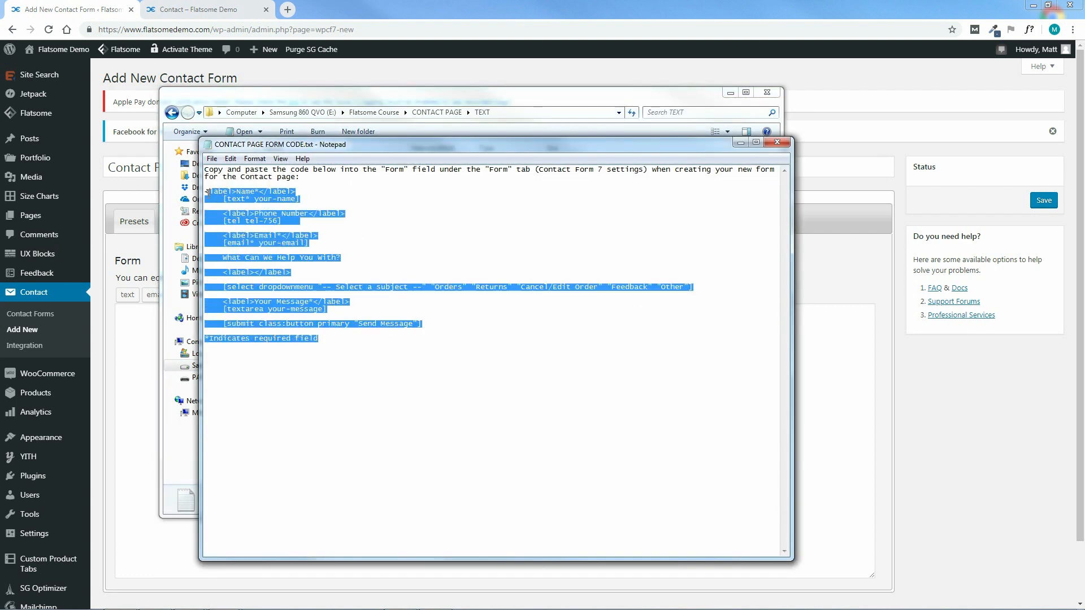
right_click(259, 214)
click(287, 253)
click(777, 145)
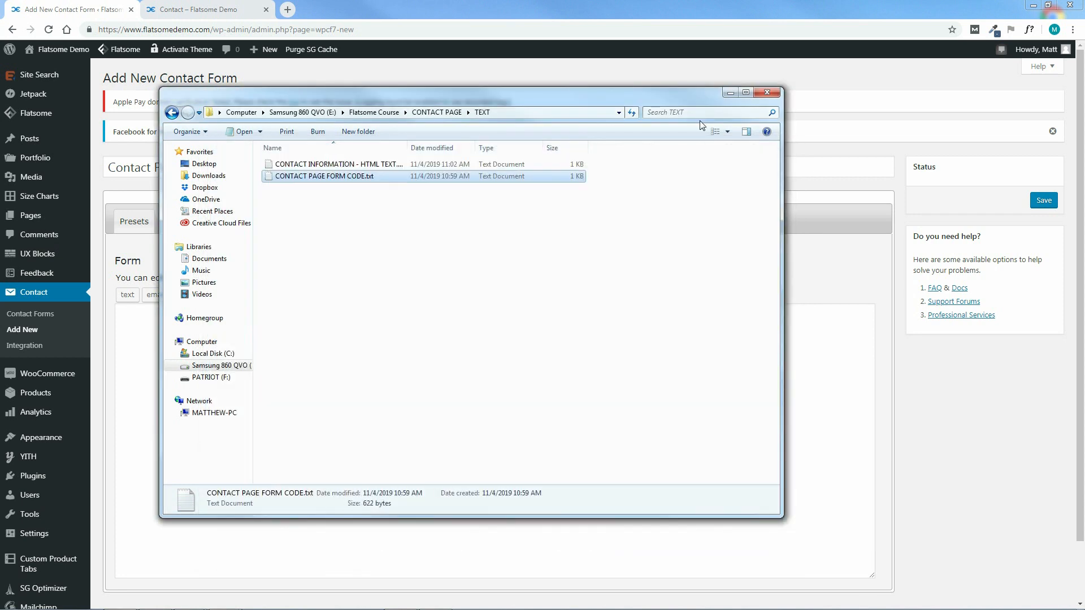
click(767, 92)
Paste the copied code into the form template and save the Contact Page form
click(179, 350)
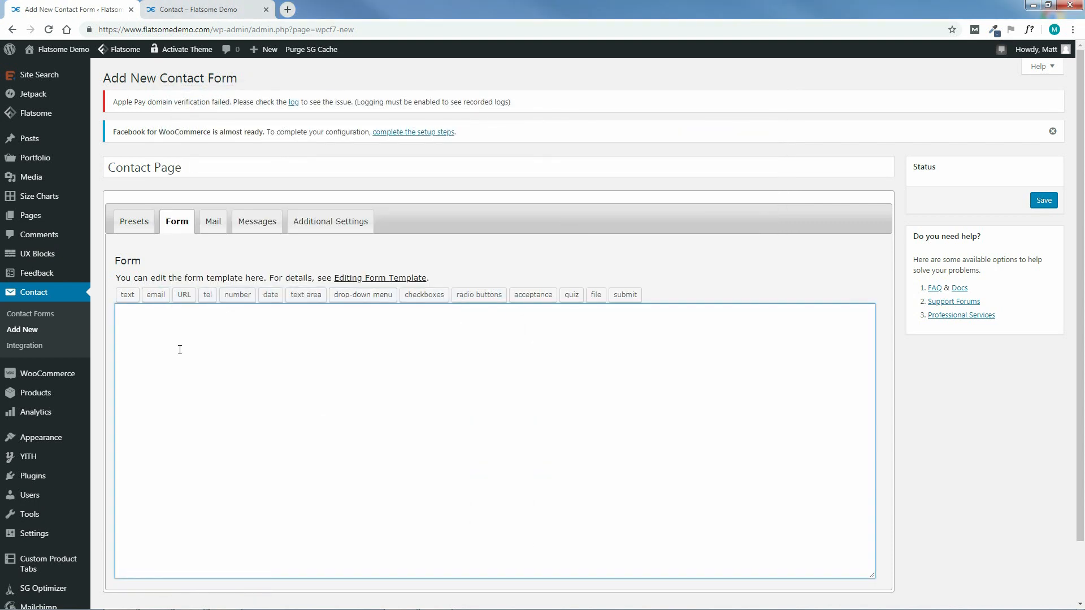
right_click(166, 320)
click(198, 389)
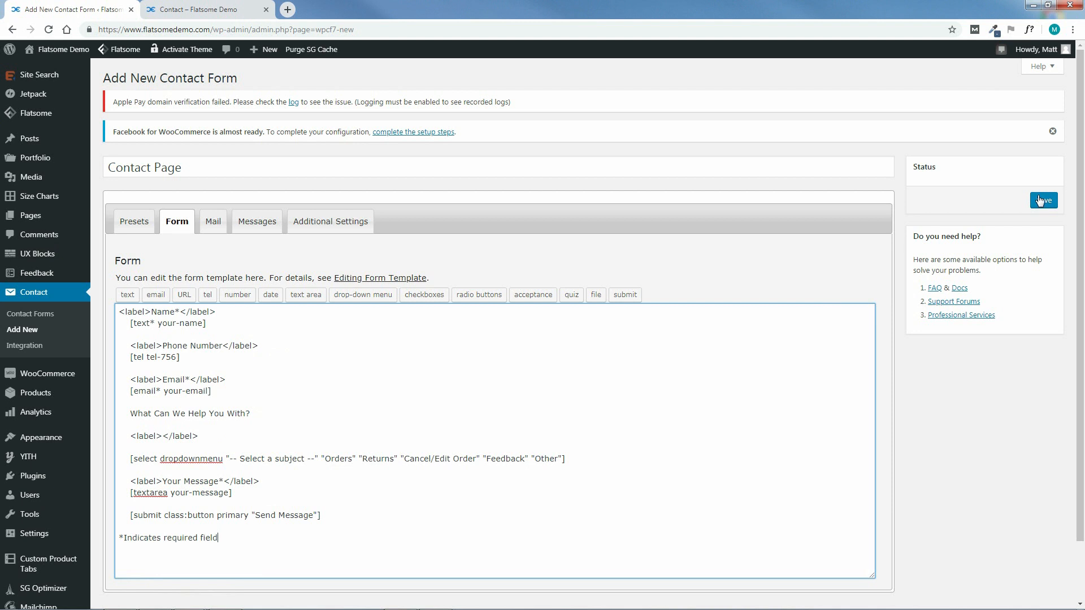
click(1054, 204)
click(1044, 205)
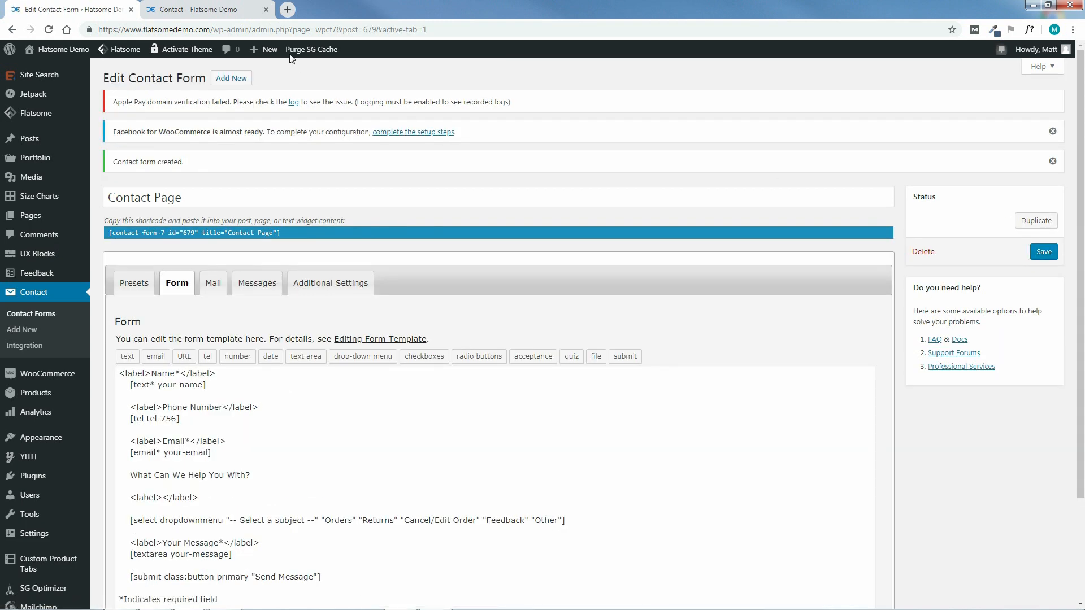
click(196, 11)
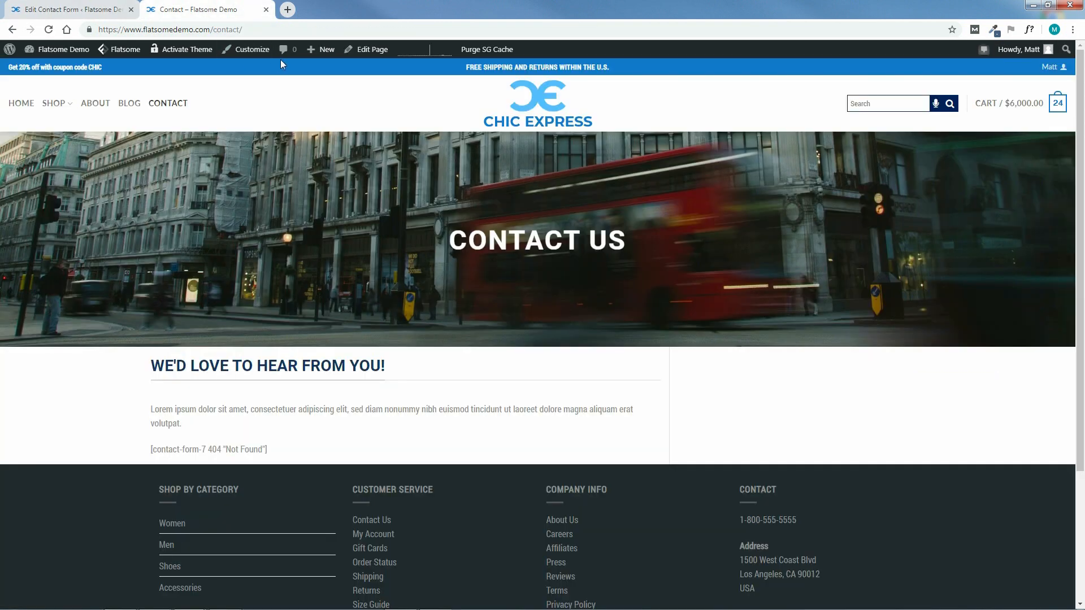
In UX Builder, set the 8/12 column's Form (CF7) element to Contact Page and save
mouse_move(370, 50)
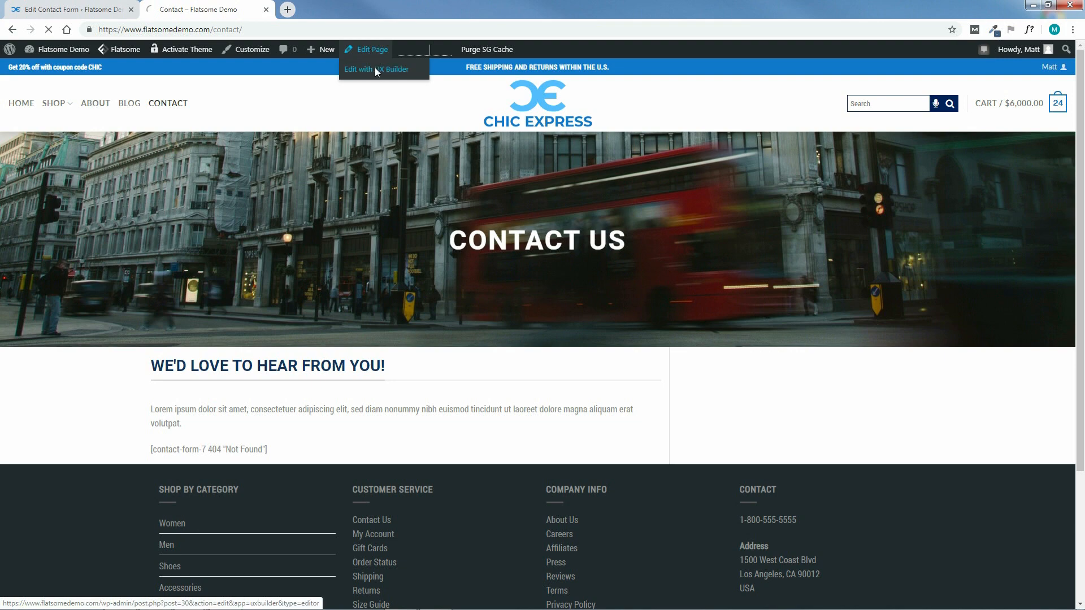
click(377, 72)
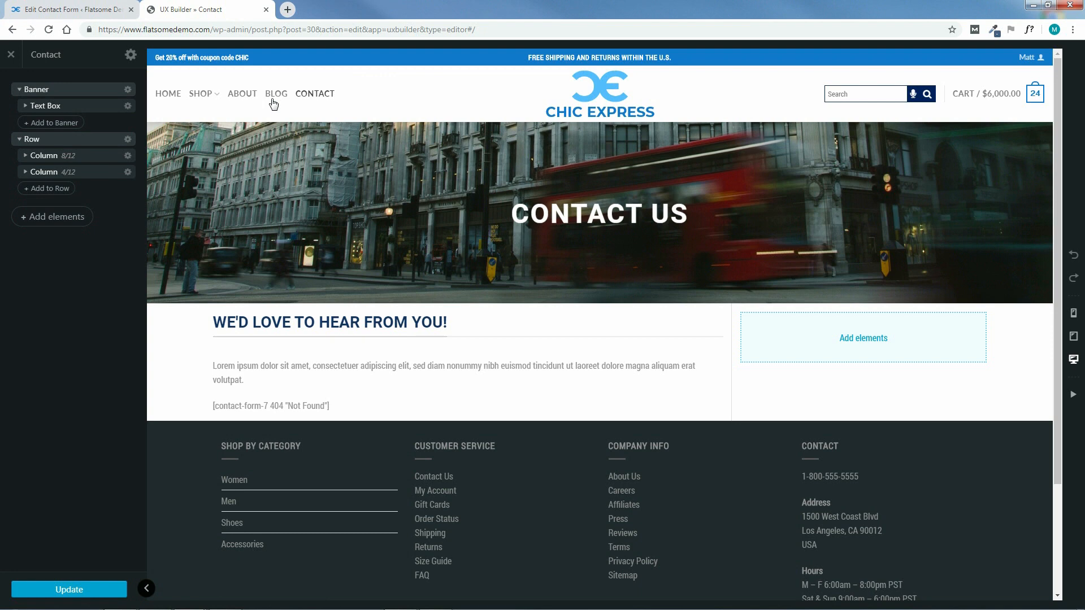
click(26, 160)
click(26, 158)
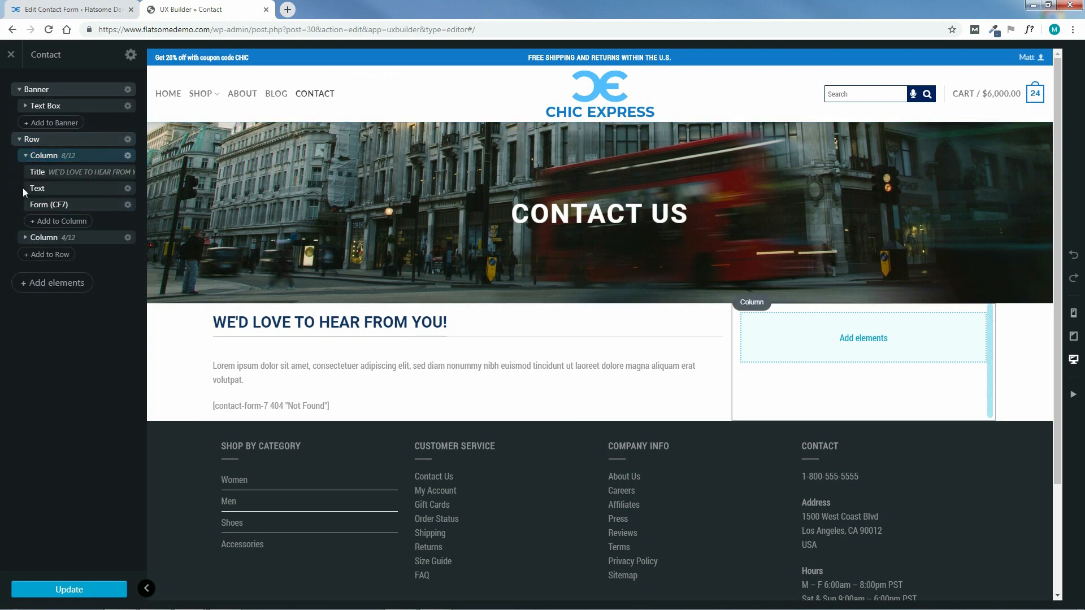
click(110, 206)
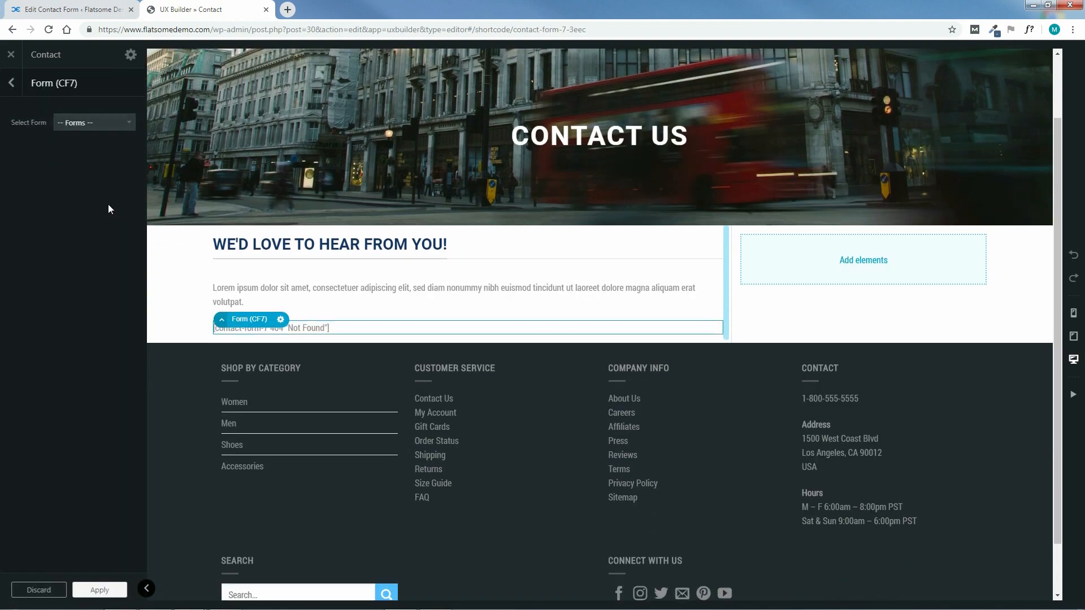
click(100, 123)
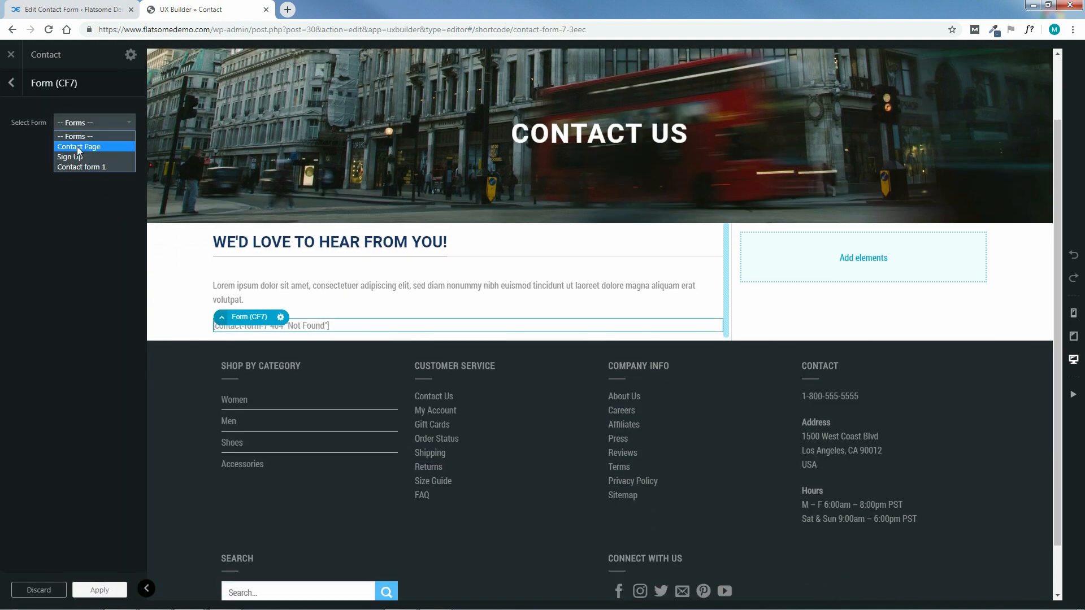
click(99, 147)
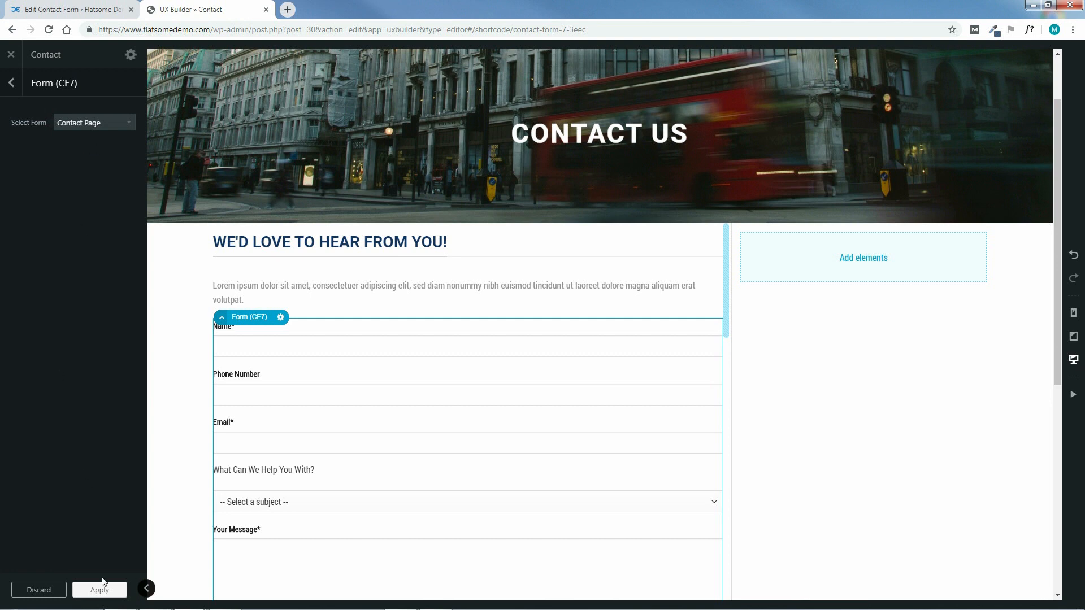
click(105, 590)
click(70, 590)
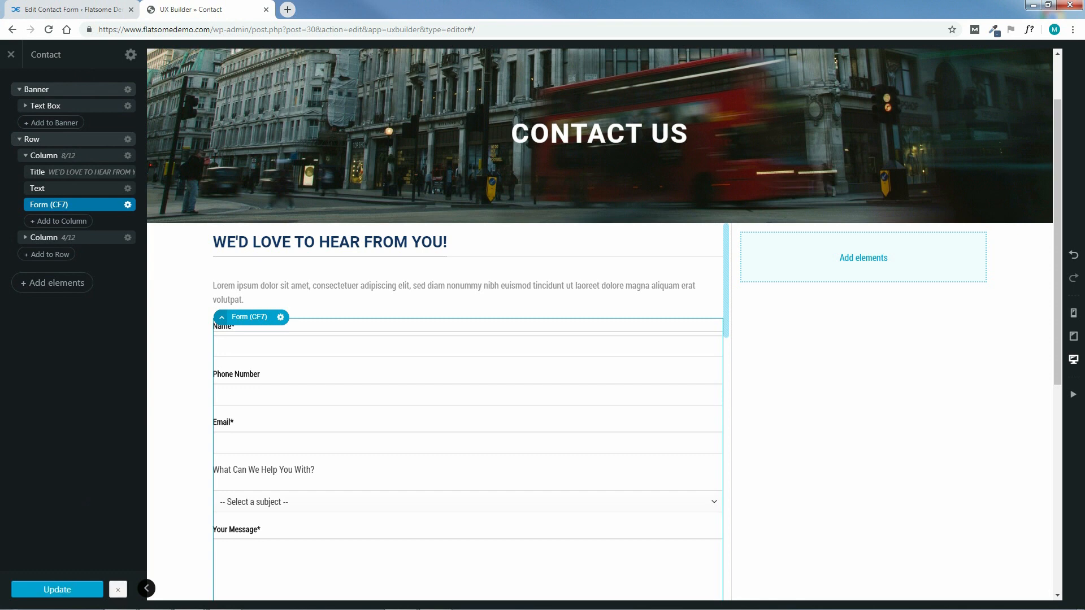
Scroll through the previewed form and check its subject dropdown choices
drag(1058, 240, 1068, 310)
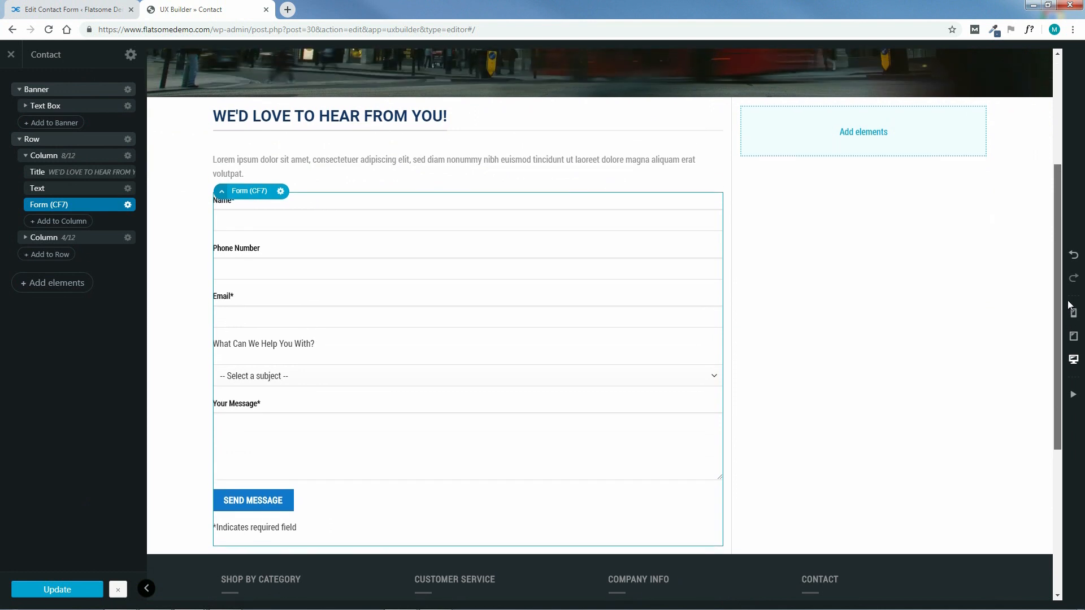
click(707, 379)
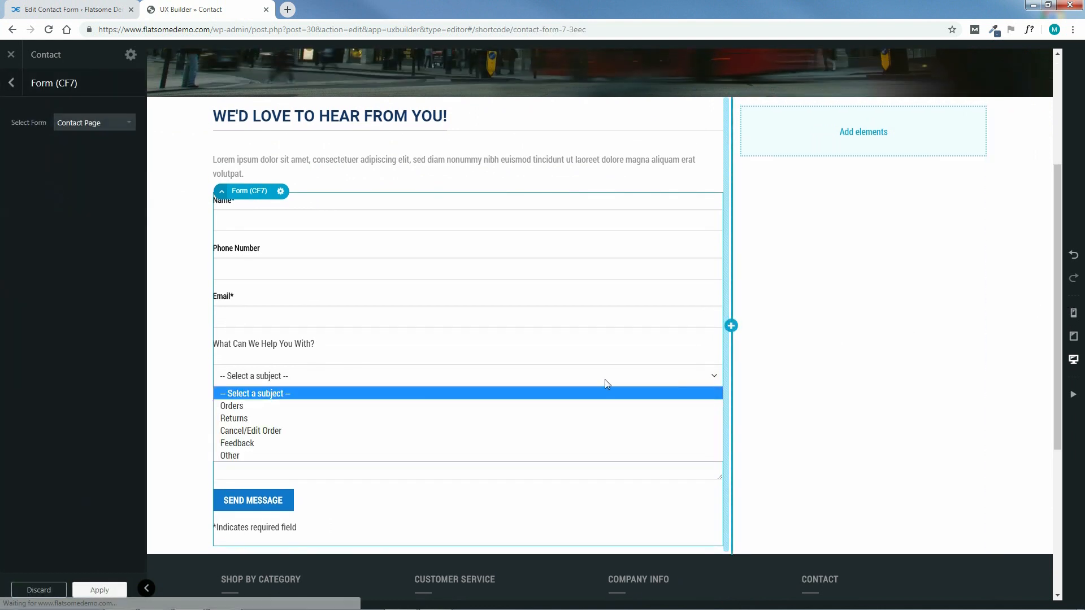
click(346, 377)
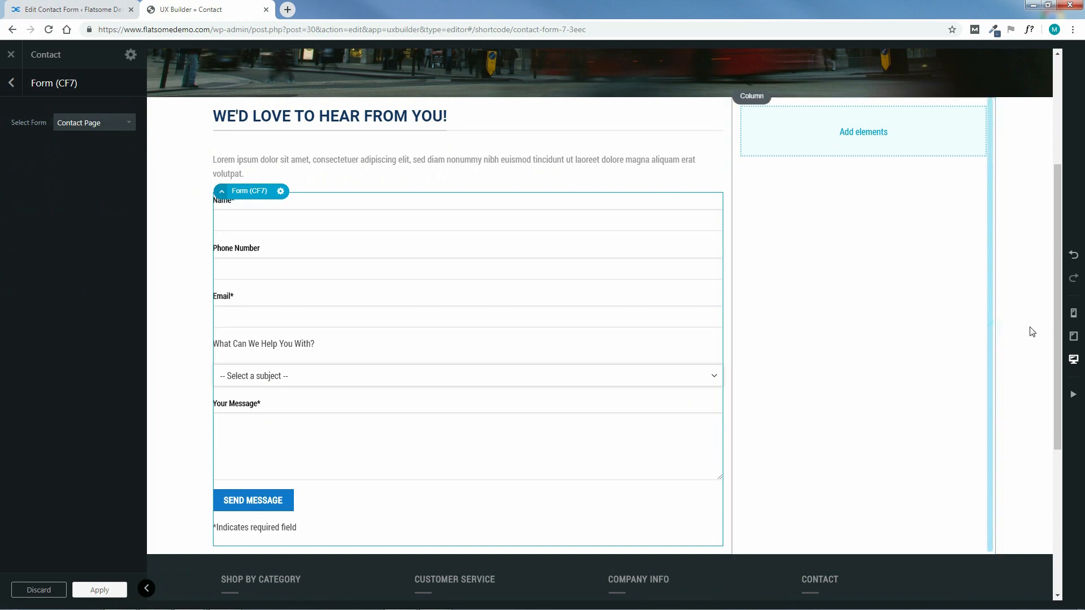
drag(1056, 328, 1064, 255)
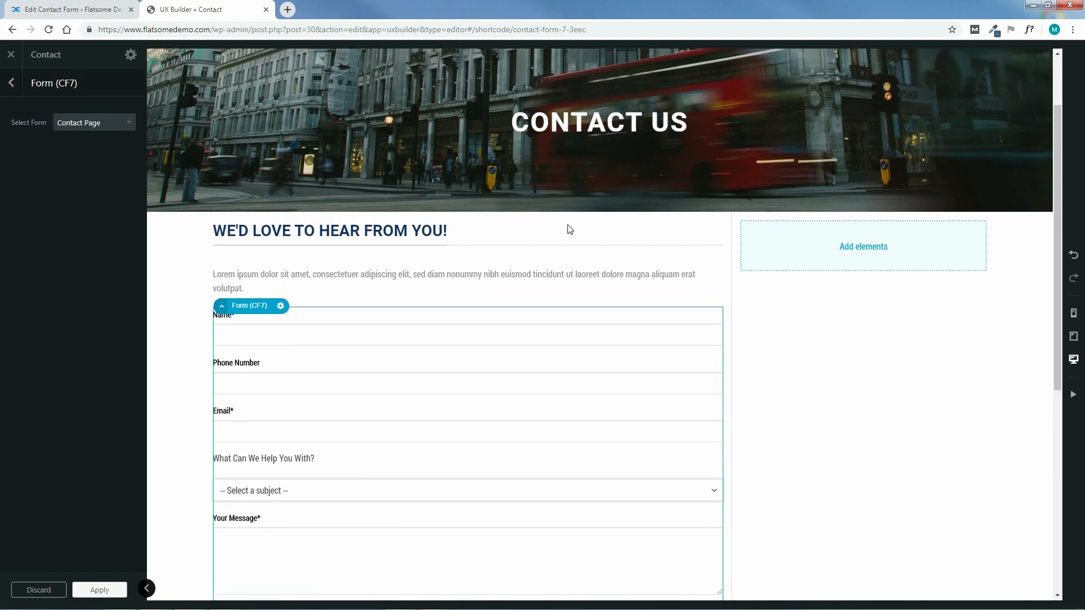
click(12, 85)
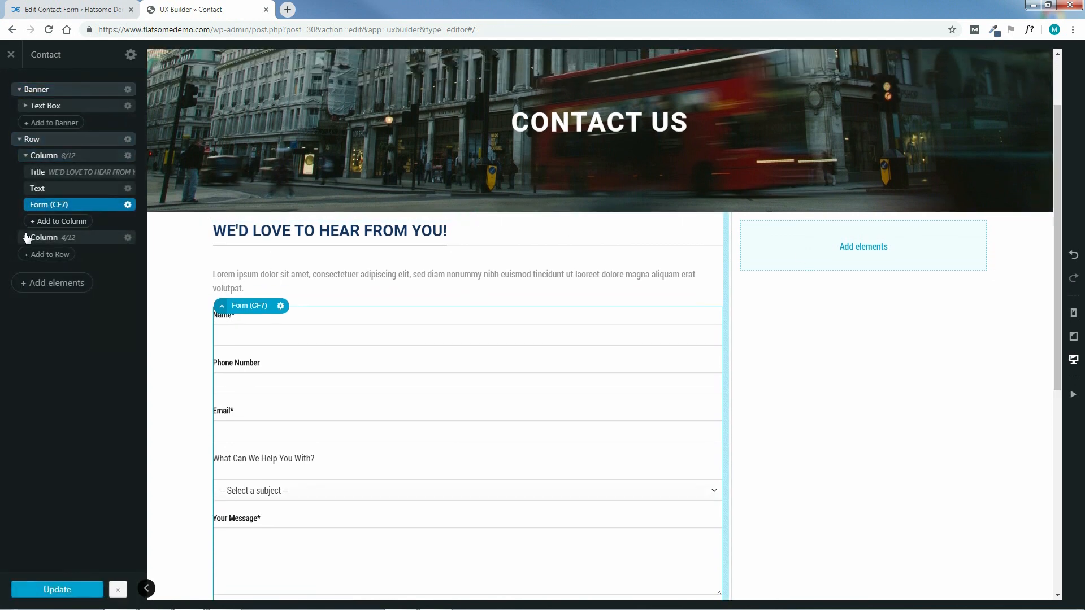
Add a Title element reading 'CONTACT INFO' to the 4/12 right column, tagged H2
click(26, 237)
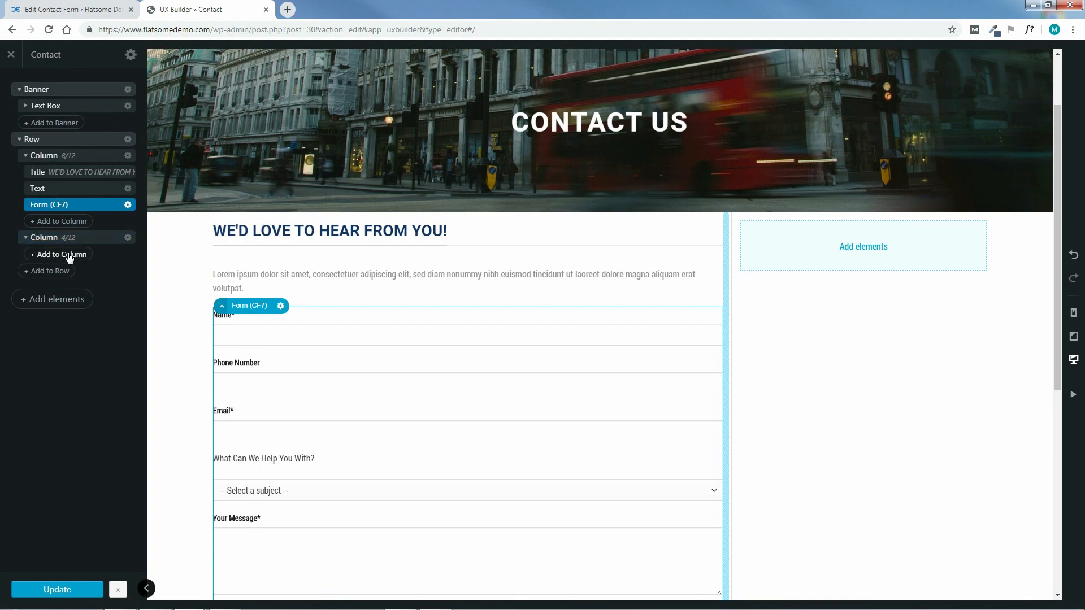
click(58, 255)
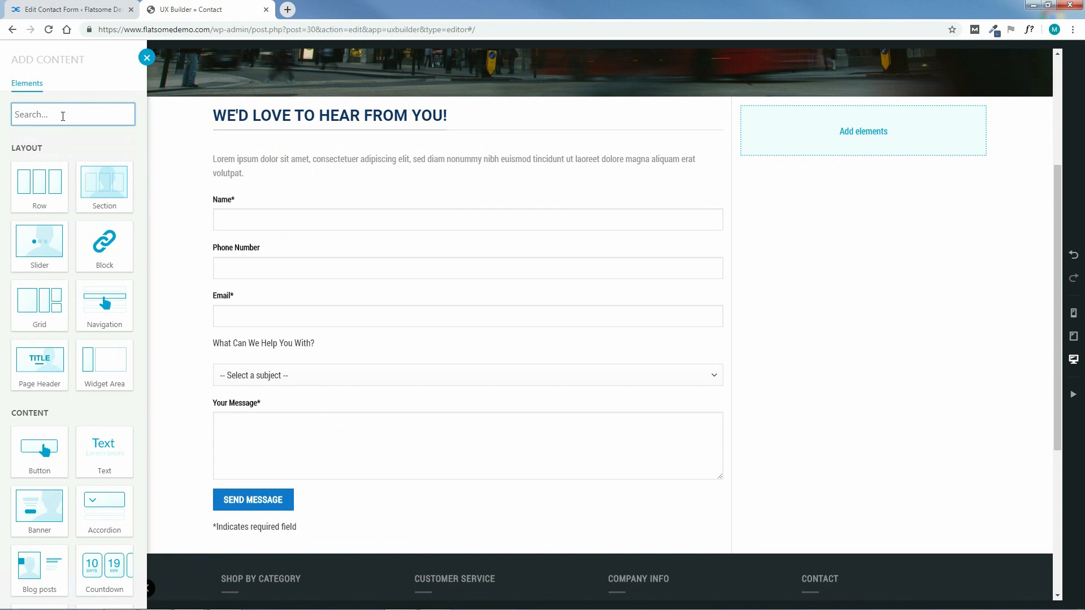
text(title)
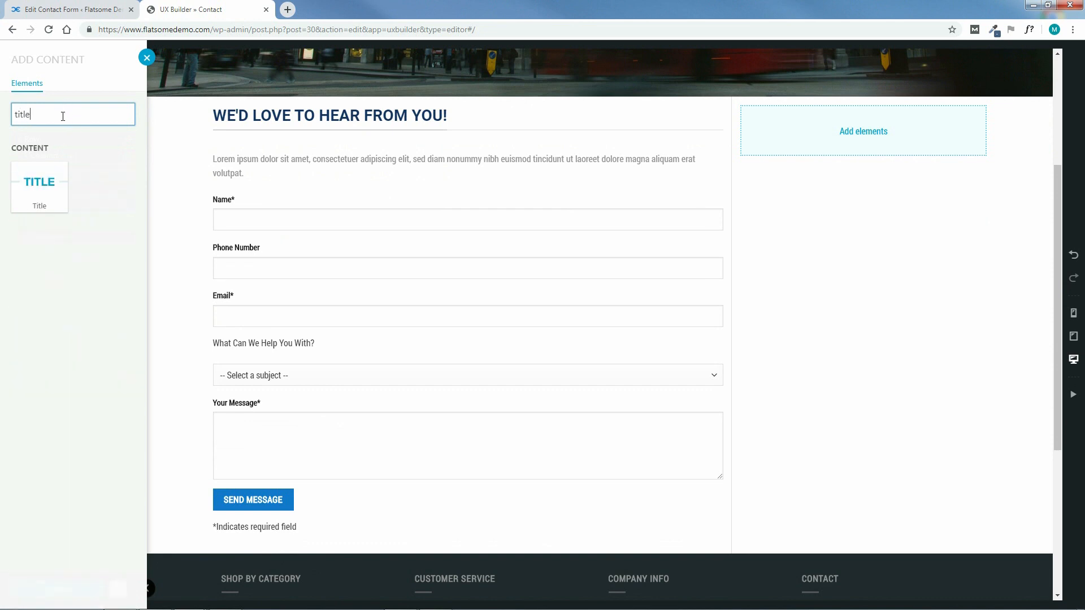
click(41, 184)
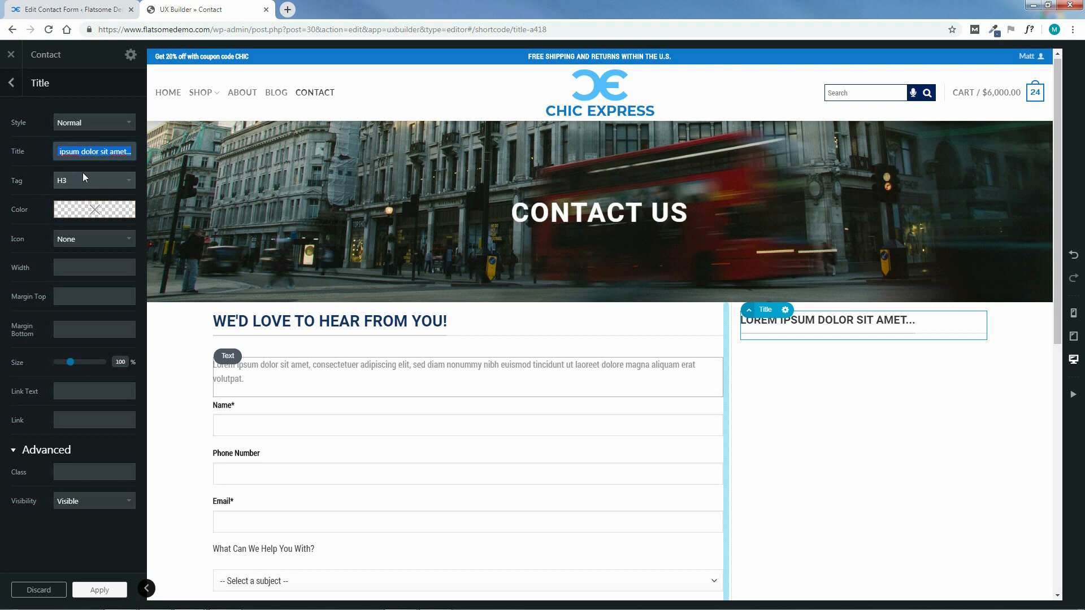
text(CO)
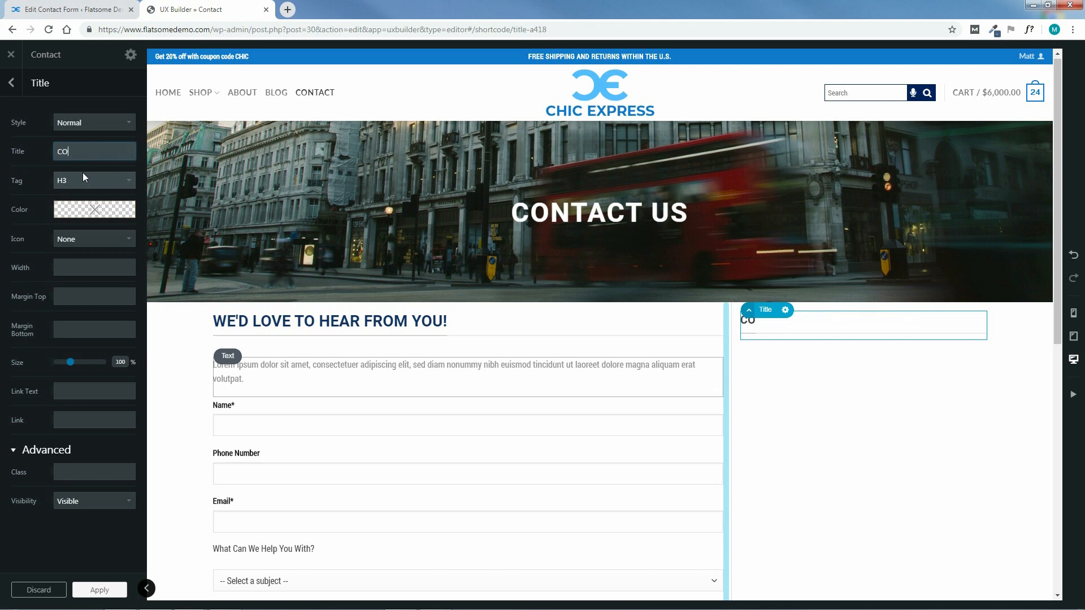
text(NTACT INFO)
click(79, 179)
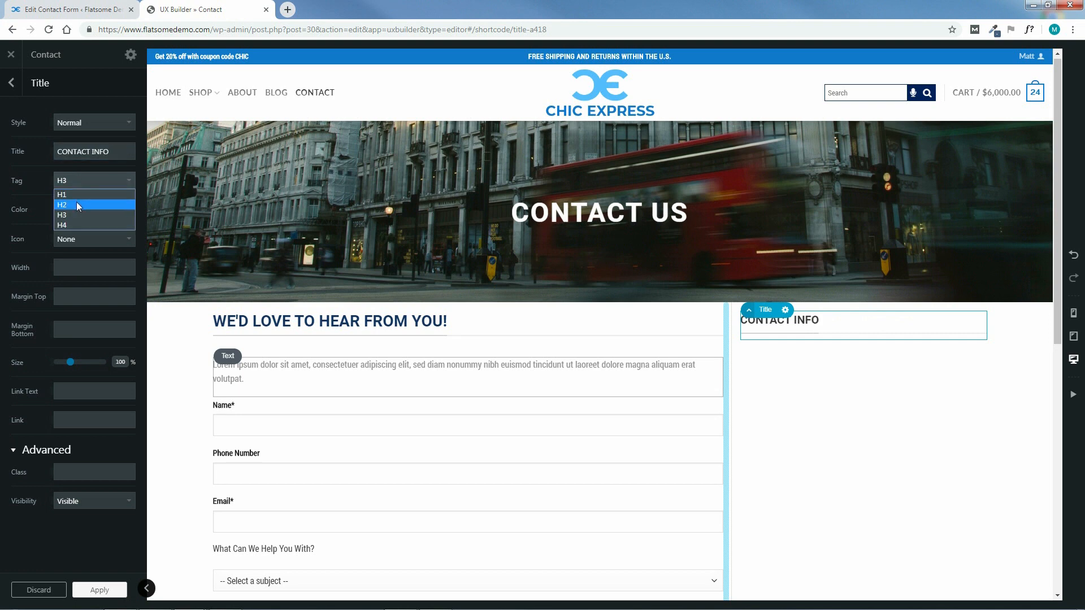
click(77, 204)
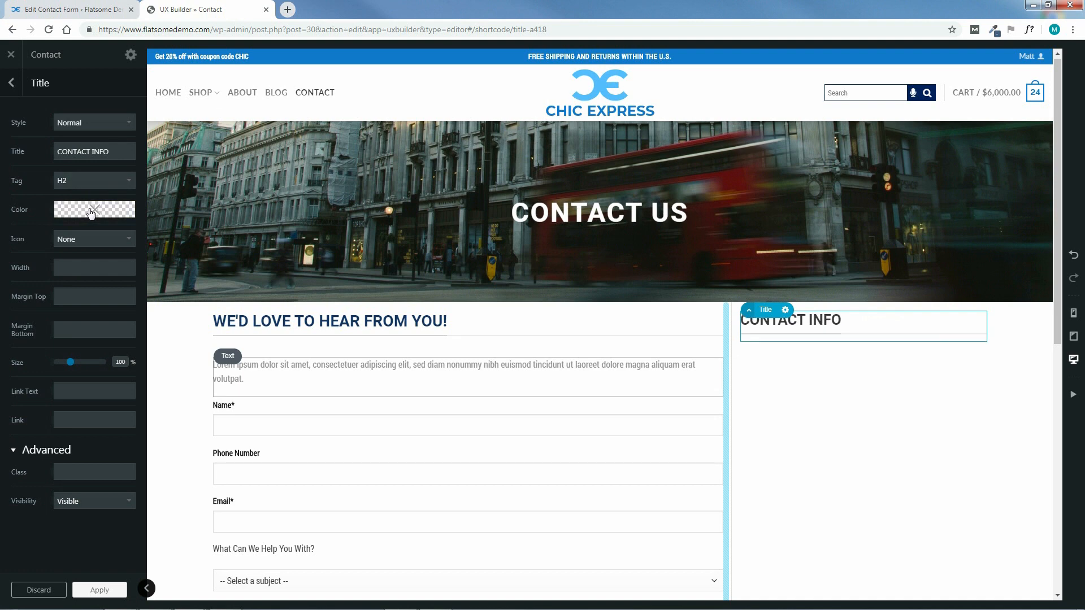
click(91, 212)
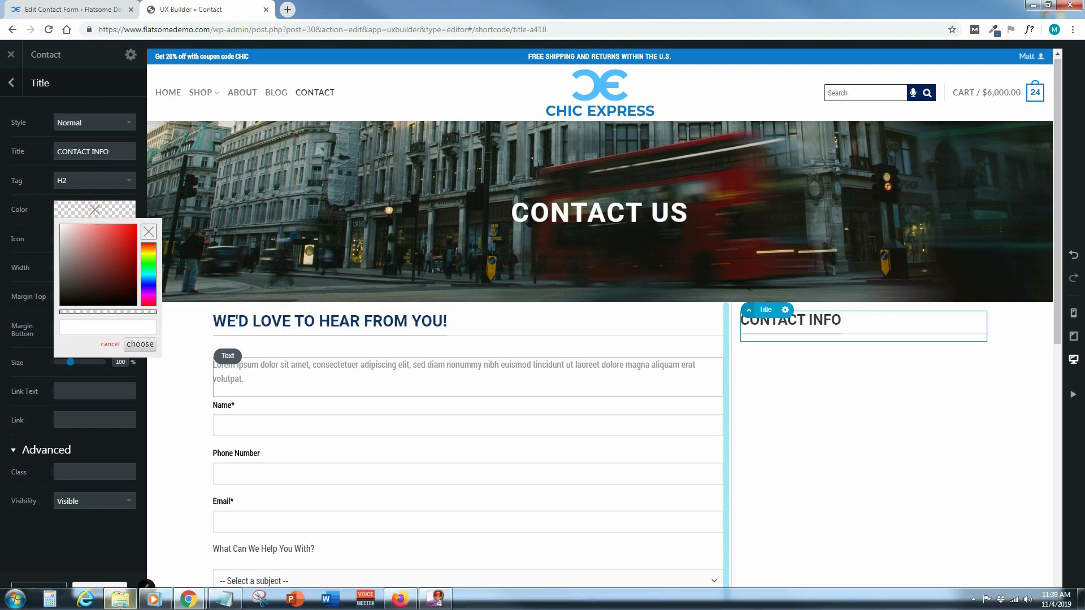
Copy rgb(19, 51, 98) from the COLORS folder's title colours notes, then close Notepad and Explorer
click(120, 597)
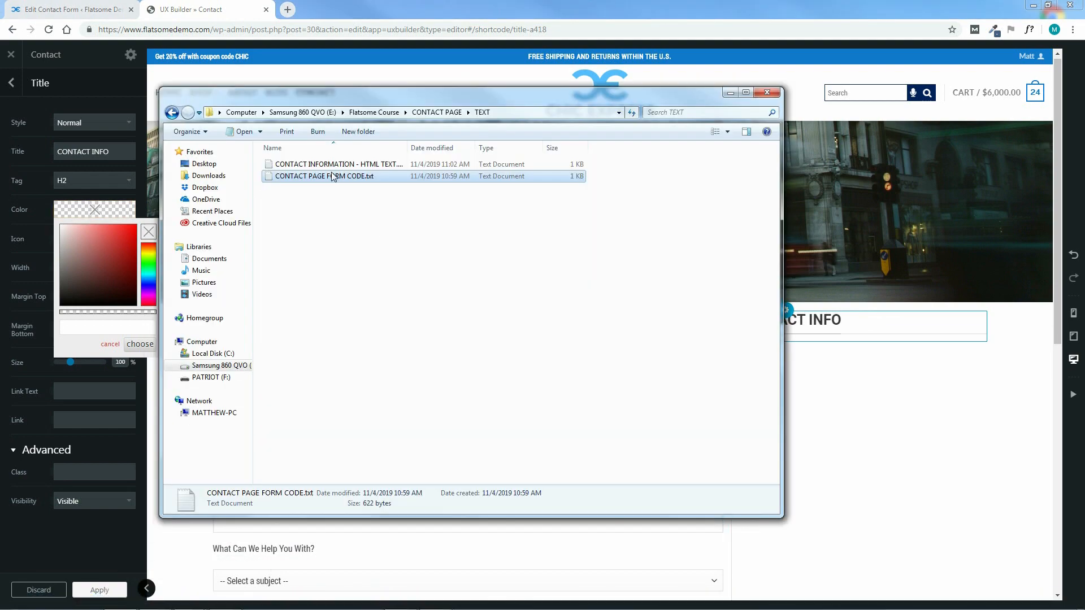
click(432, 113)
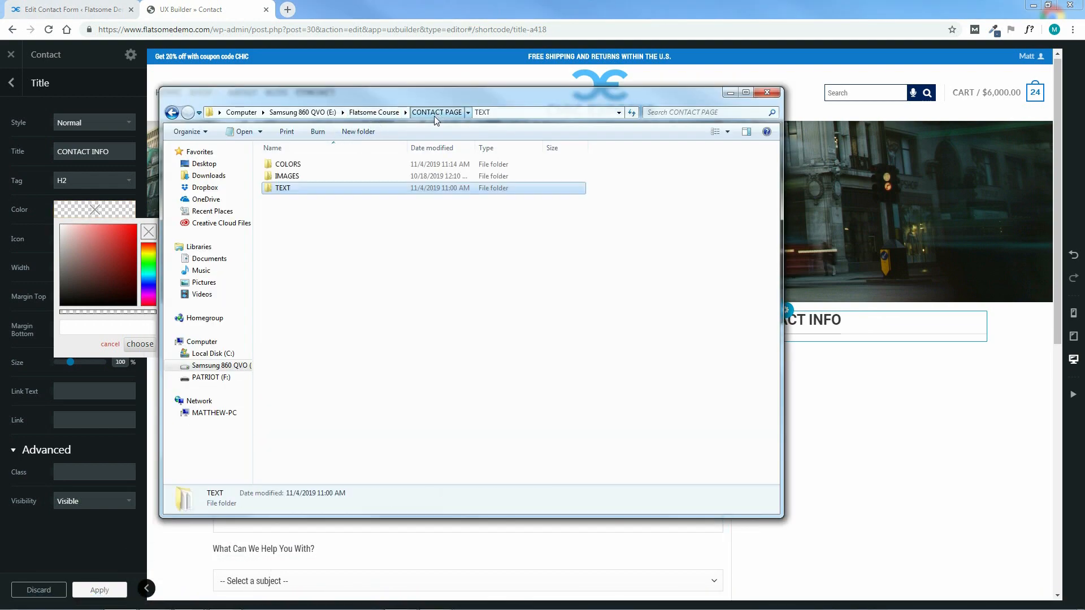
double_click(288, 165)
double_click(346, 165)
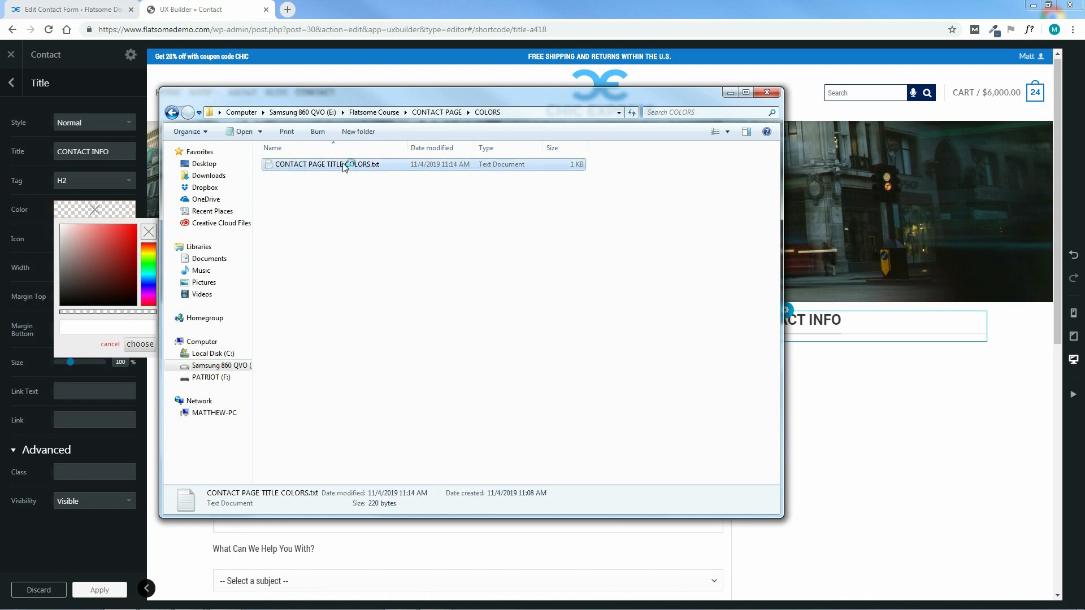
drag(312, 250, 241, 252)
right_click(237, 252)
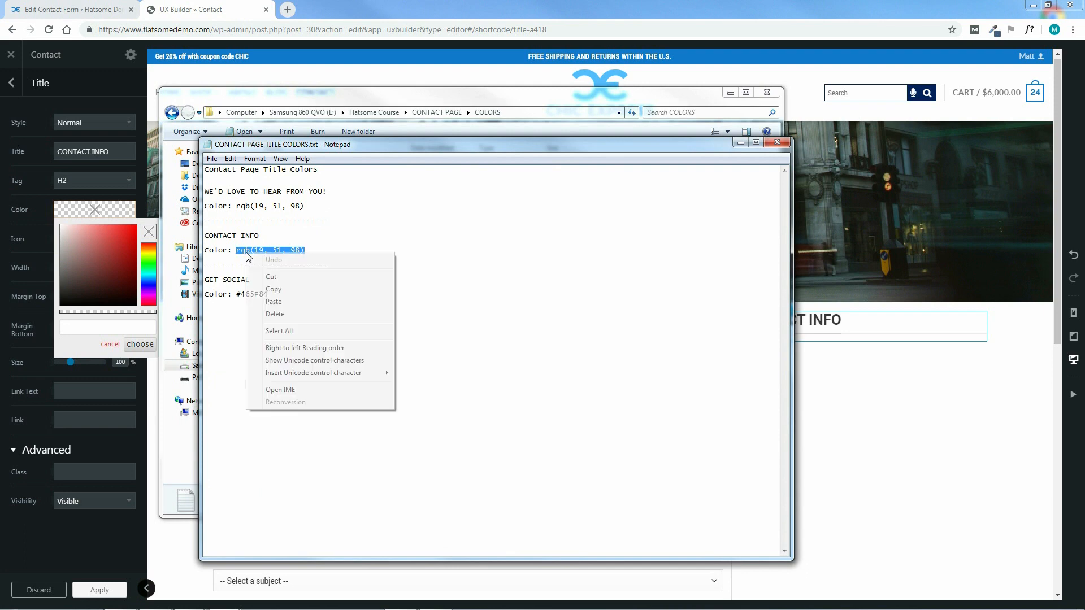
click(272, 290)
click(777, 143)
click(767, 92)
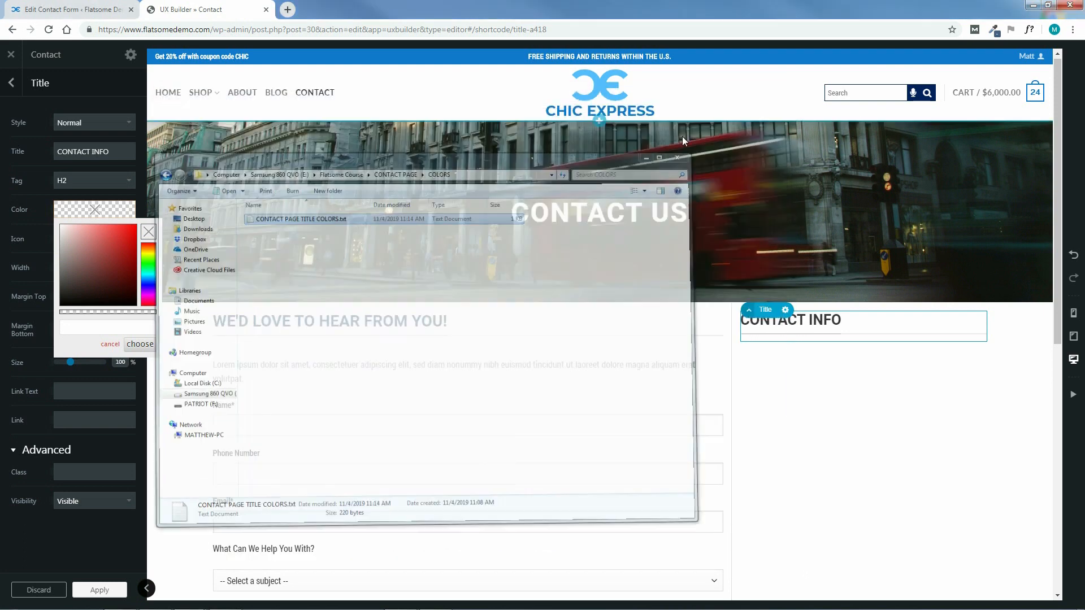
Colour the CONTACT INFO title rgb(19, 51, 98), size it 110%, apply and save the page
right_click(100, 330)
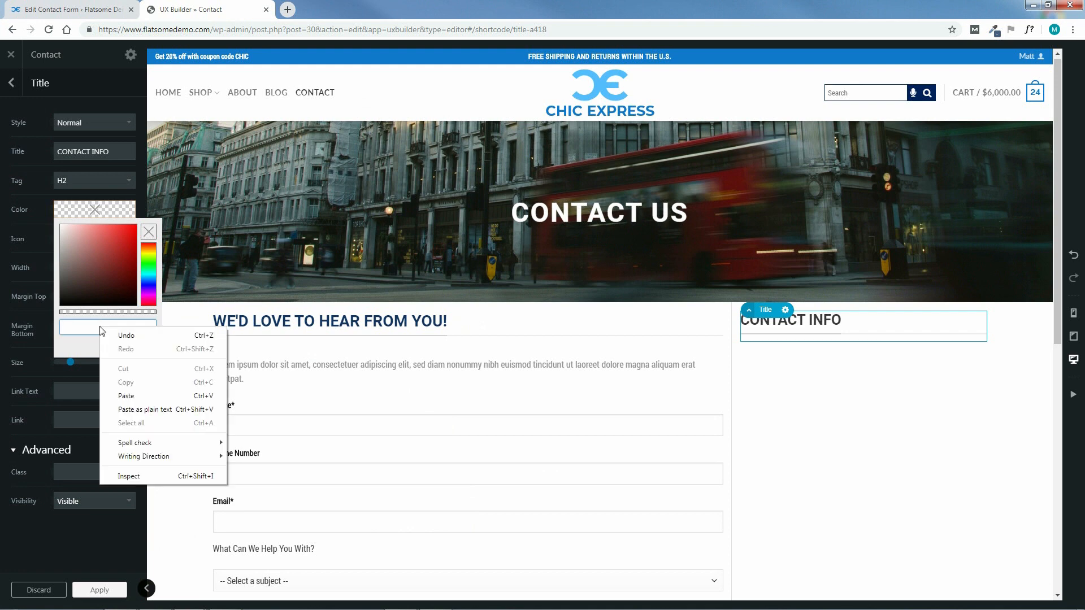
click(121, 395)
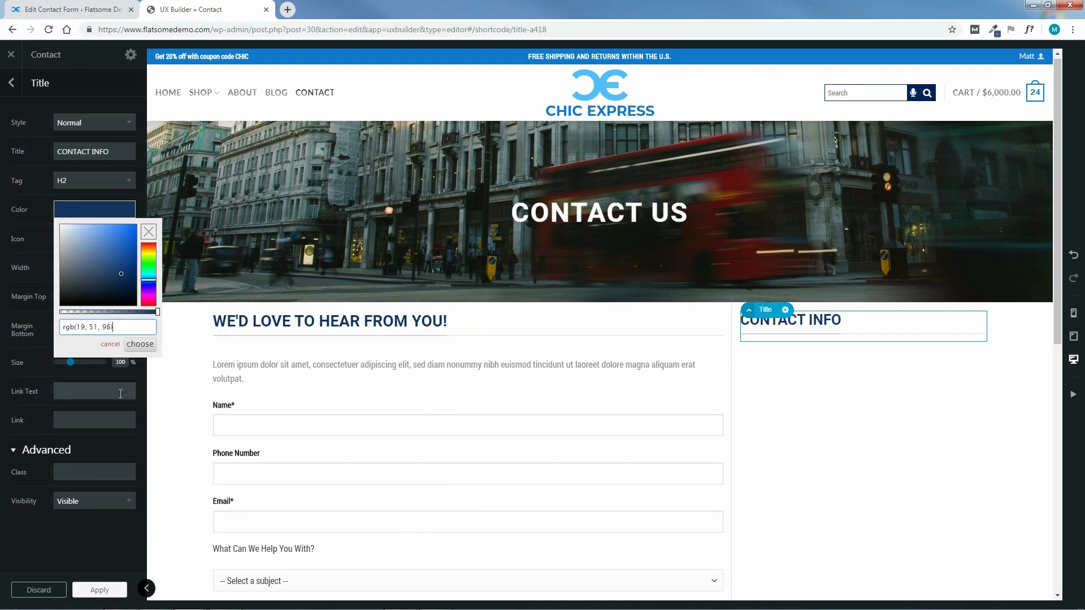
click(140, 344)
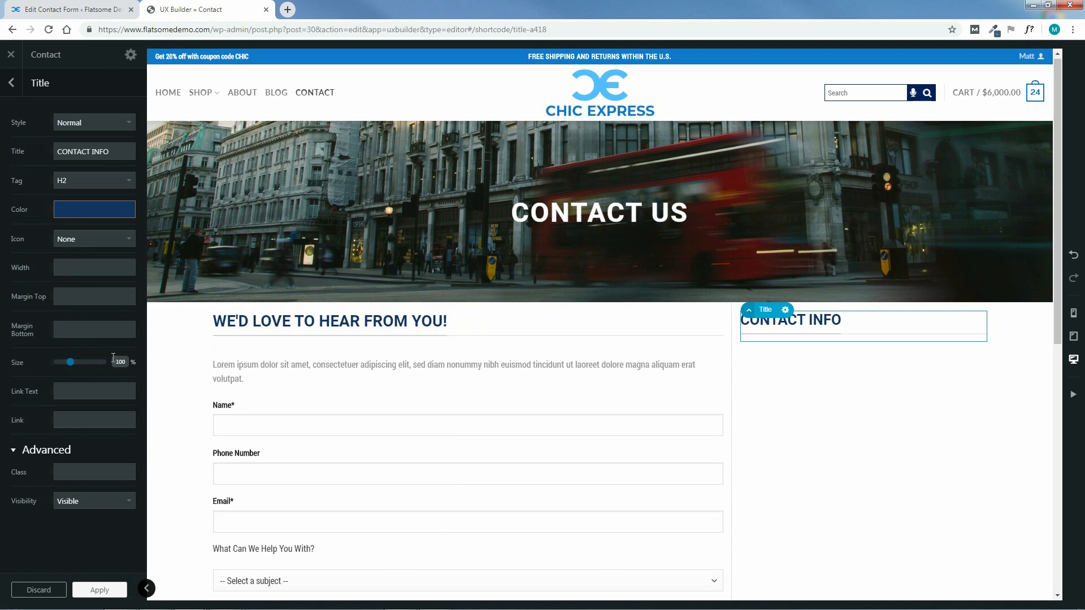
drag(71, 362, 76, 366)
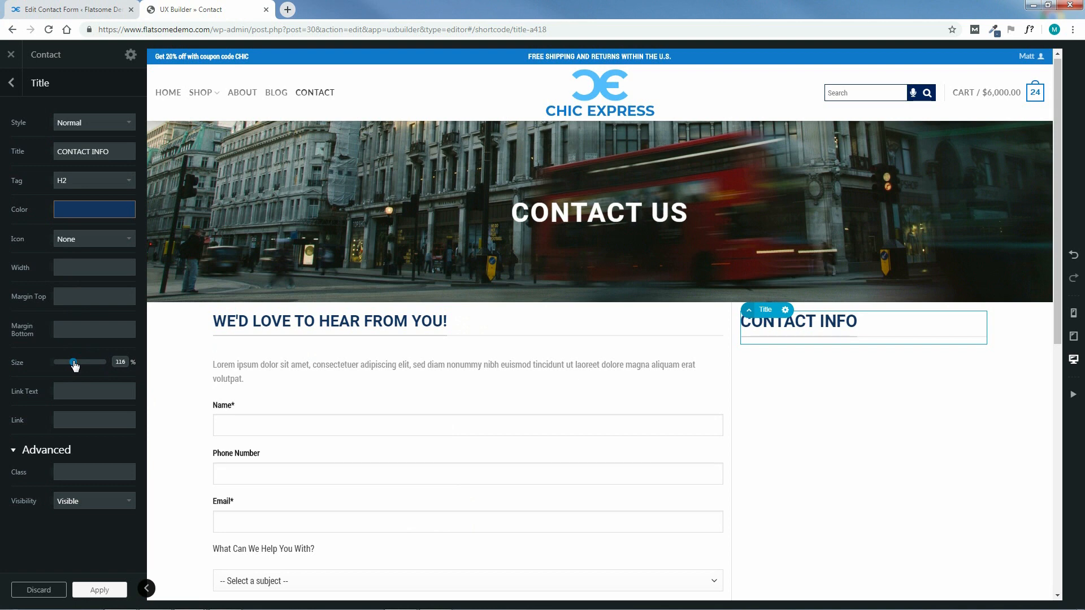
drag(75, 365, 76, 365)
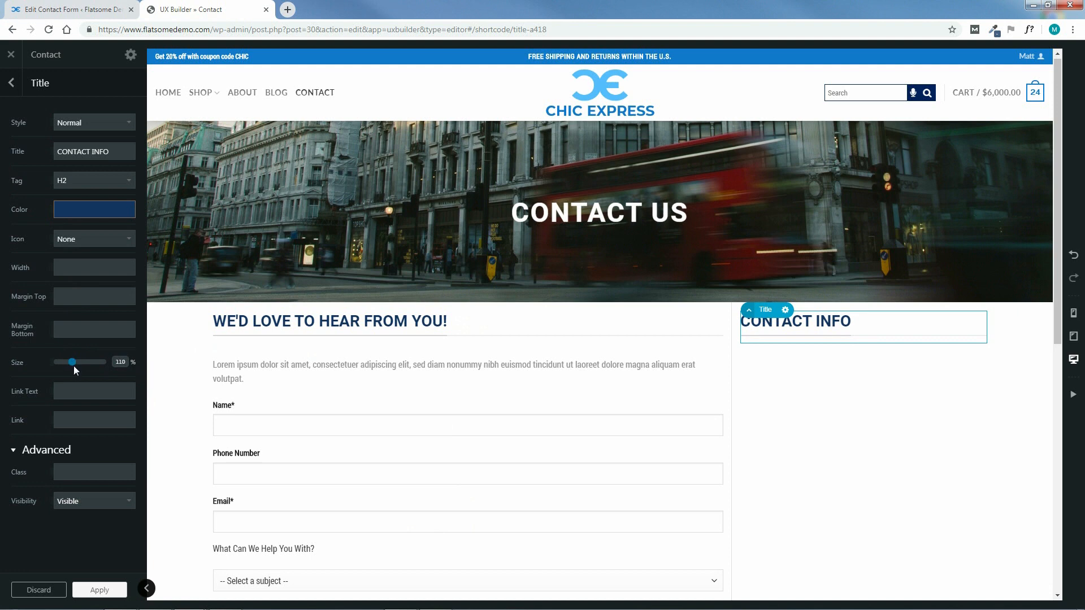
click(100, 591)
click(70, 591)
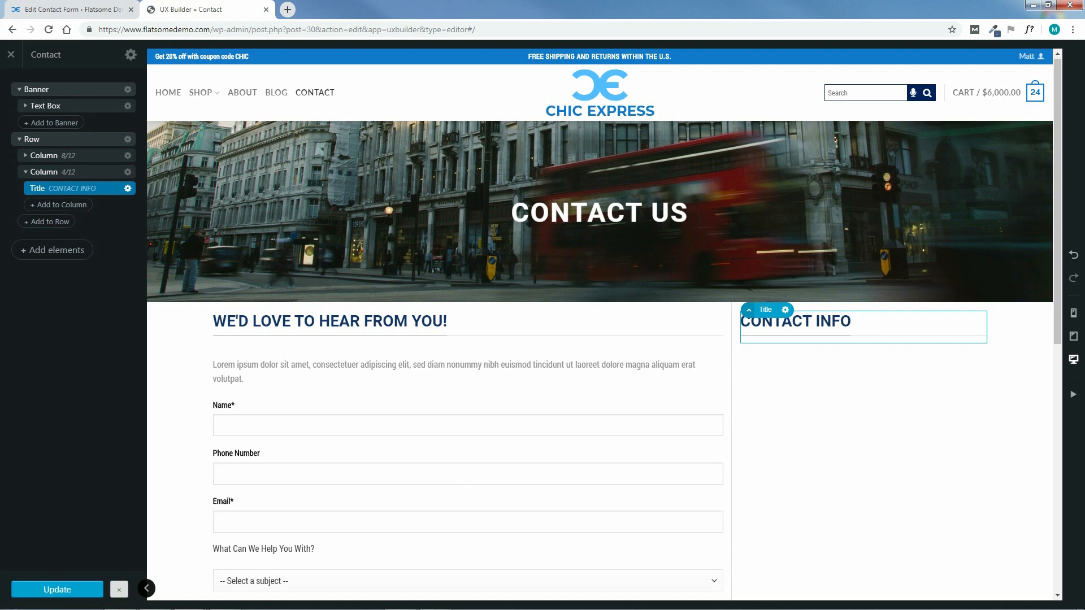
Insert a lorem ipsum Paragraph Text element under CONTACT INFO, then search the element list for DIVIDER
click(63, 205)
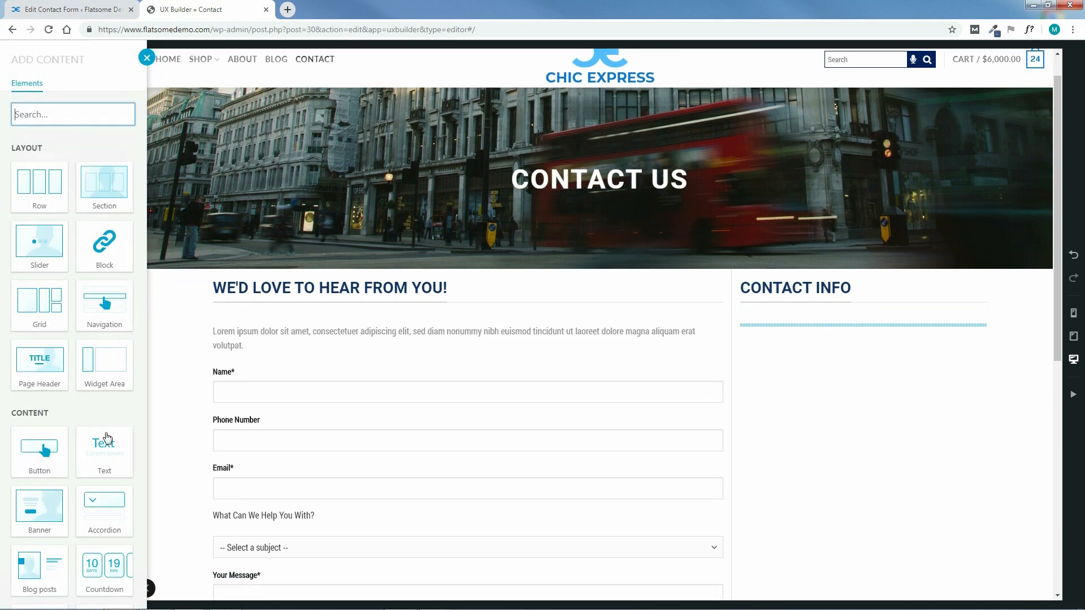
click(104, 448)
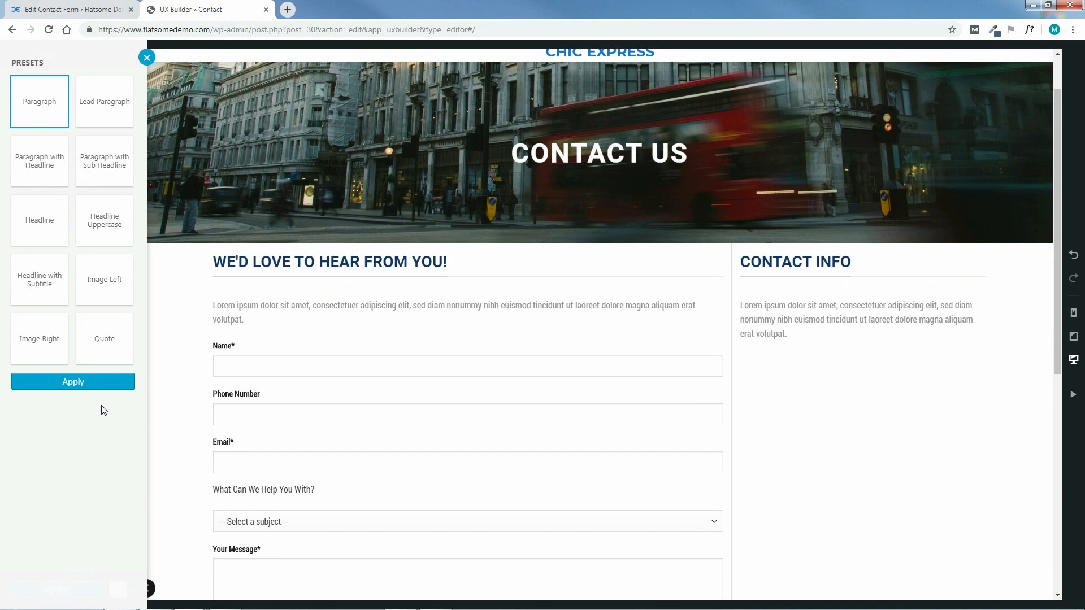
click(72, 386)
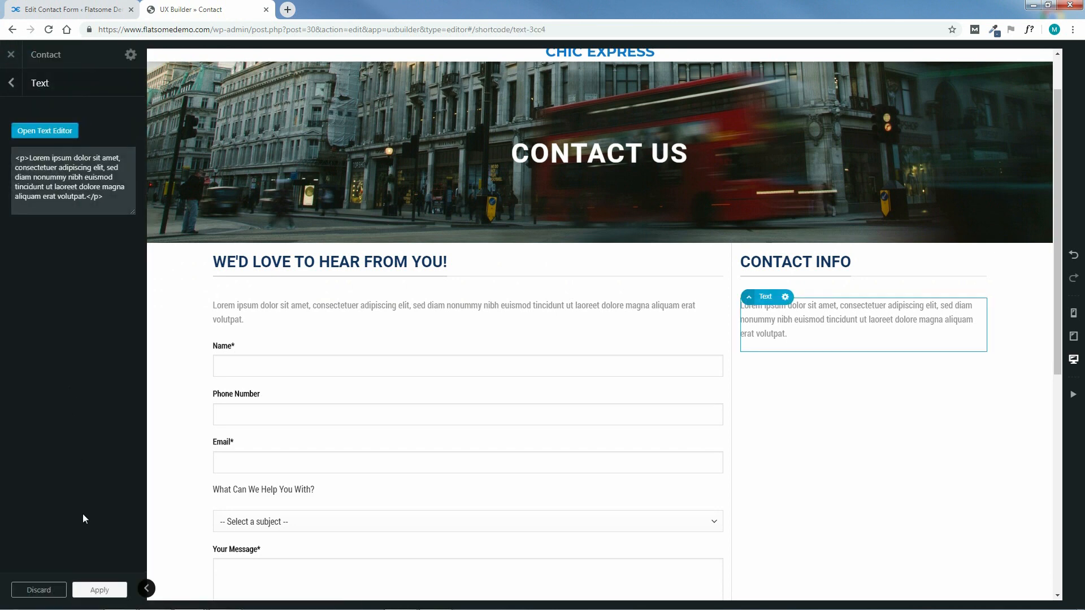
click(98, 589)
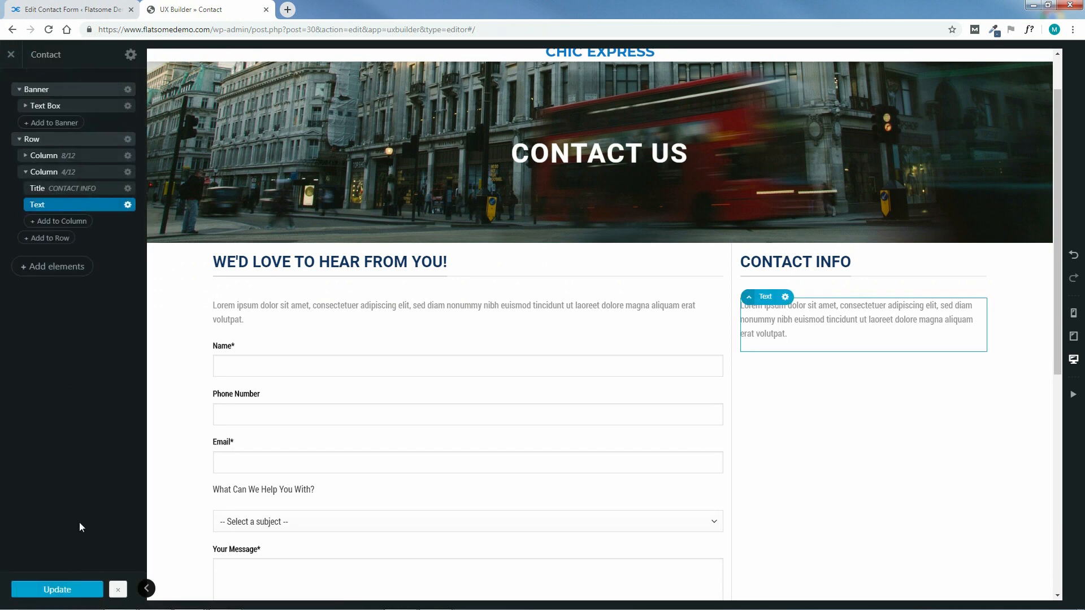
click(63, 222)
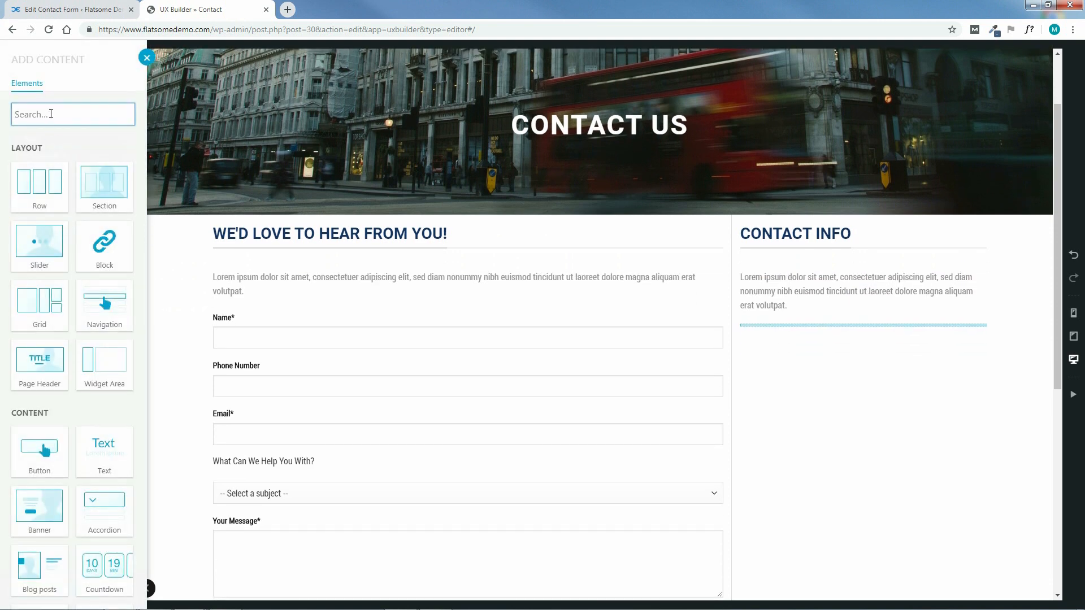
text(DIVIDER)
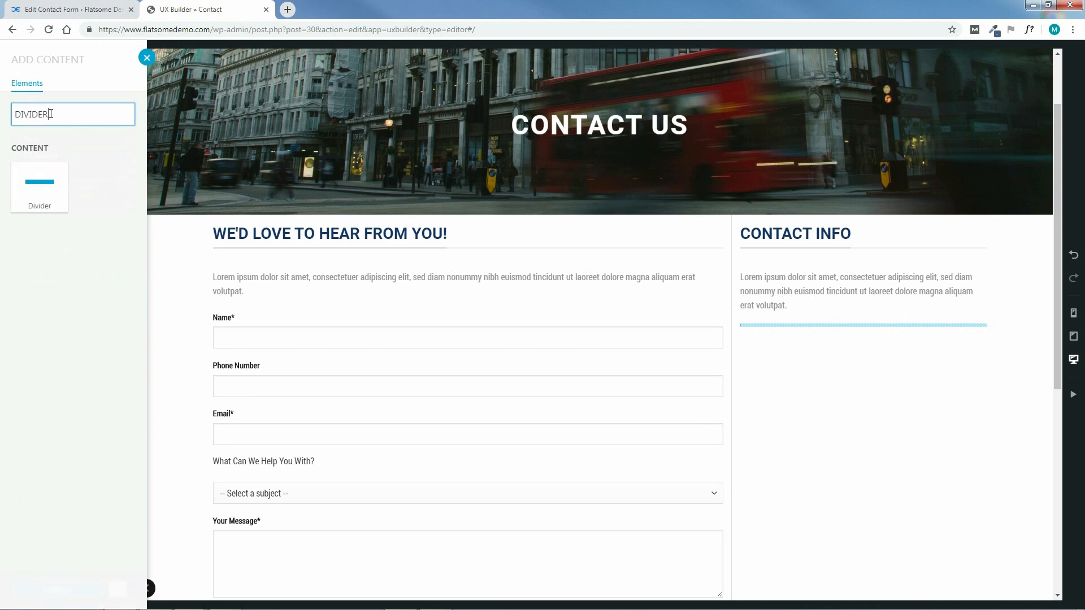
Insert a Divider under the paragraph and widen it to 320px
click(39, 190)
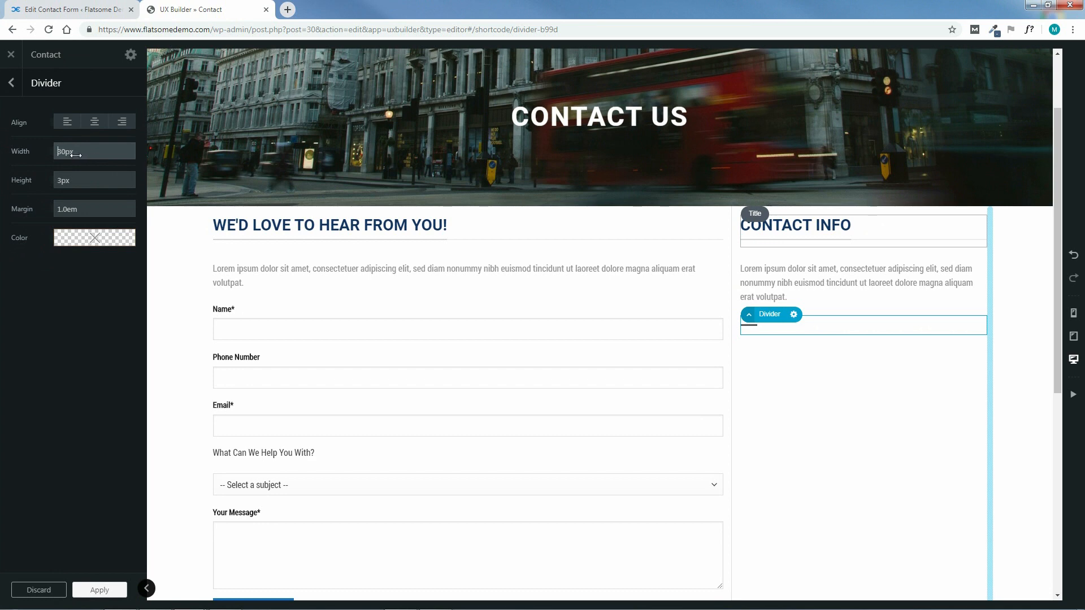
drag(75, 155, 84, 148)
drag(81, 99, 85, 9)
drag(76, 151, 78, 125)
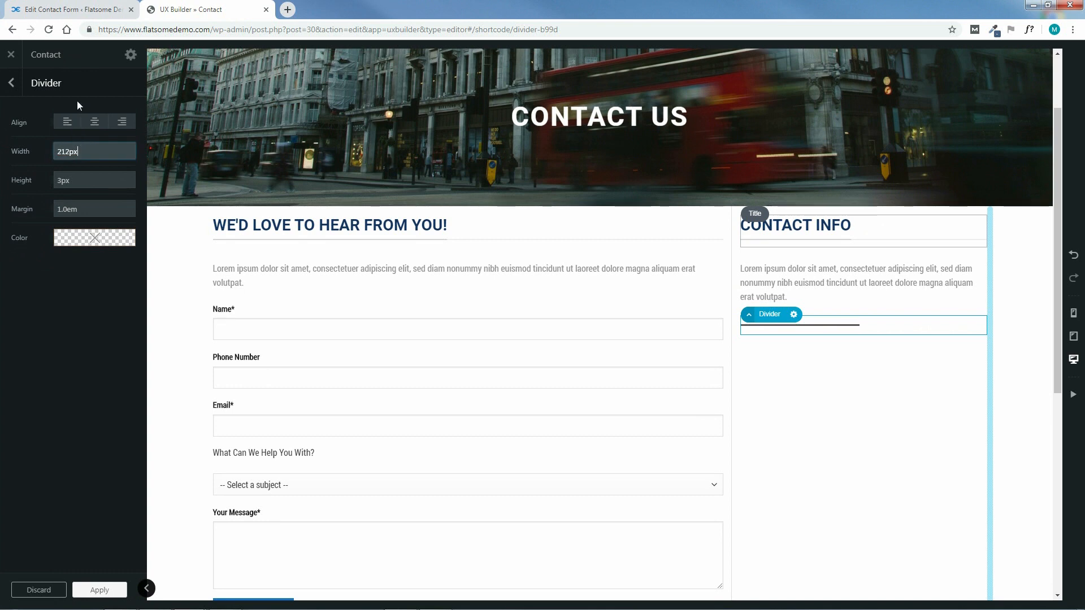
drag(78, 78, 80, 1)
drag(73, 148, 81, 146)
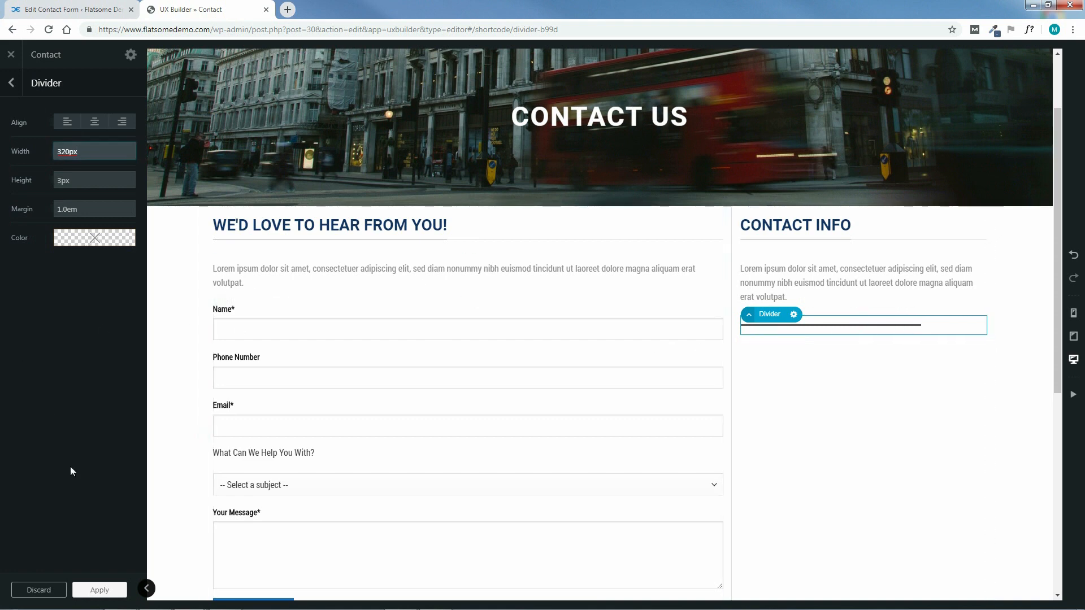
click(99, 590)
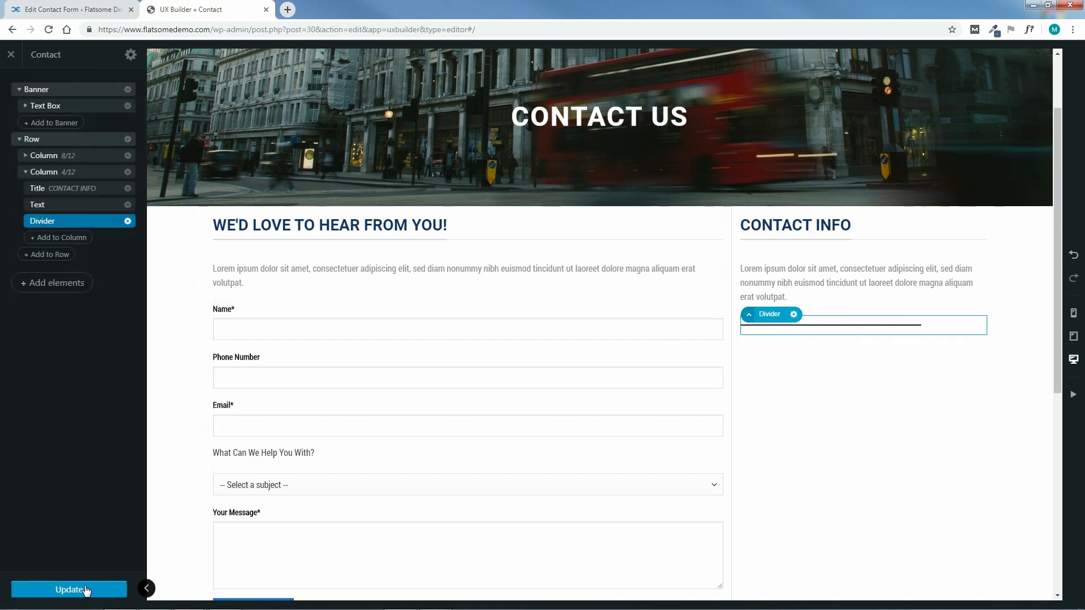
Save the page and place a duplicate of the paragraph below the divider
click(86, 591)
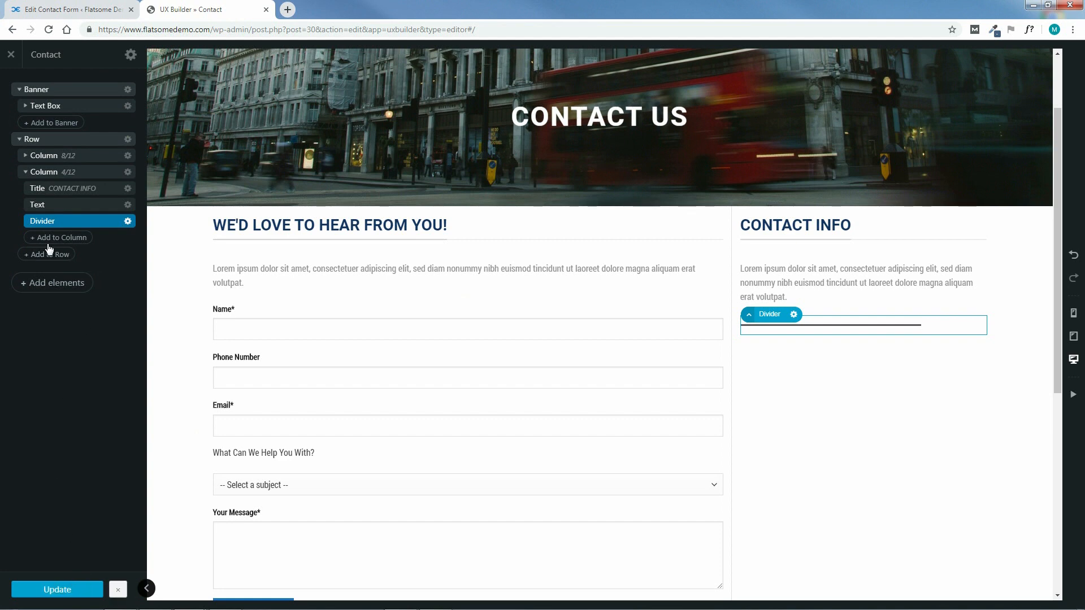
click(127, 205)
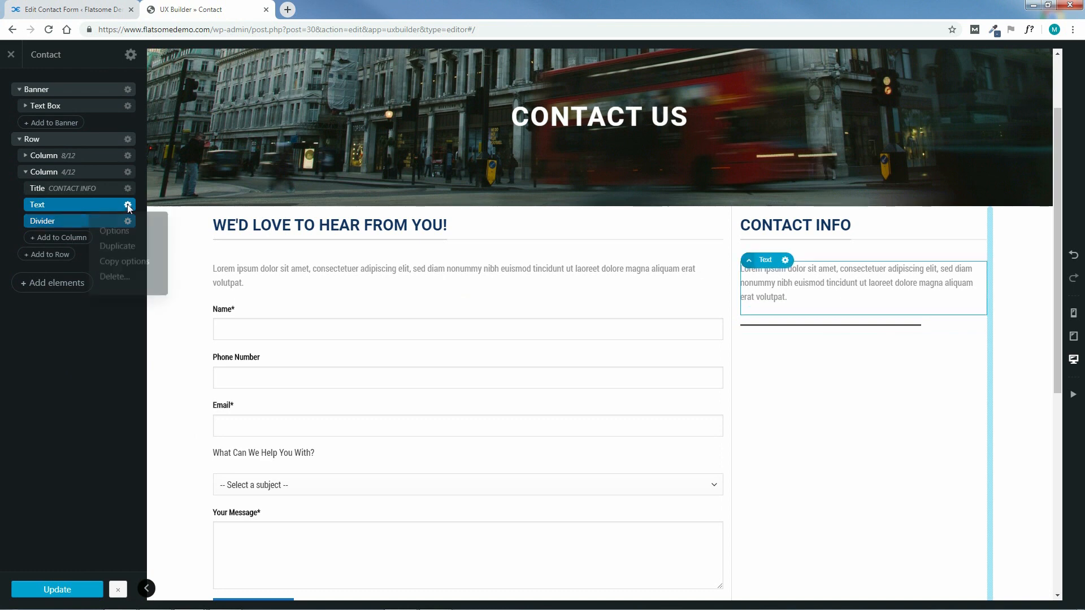
click(117, 250)
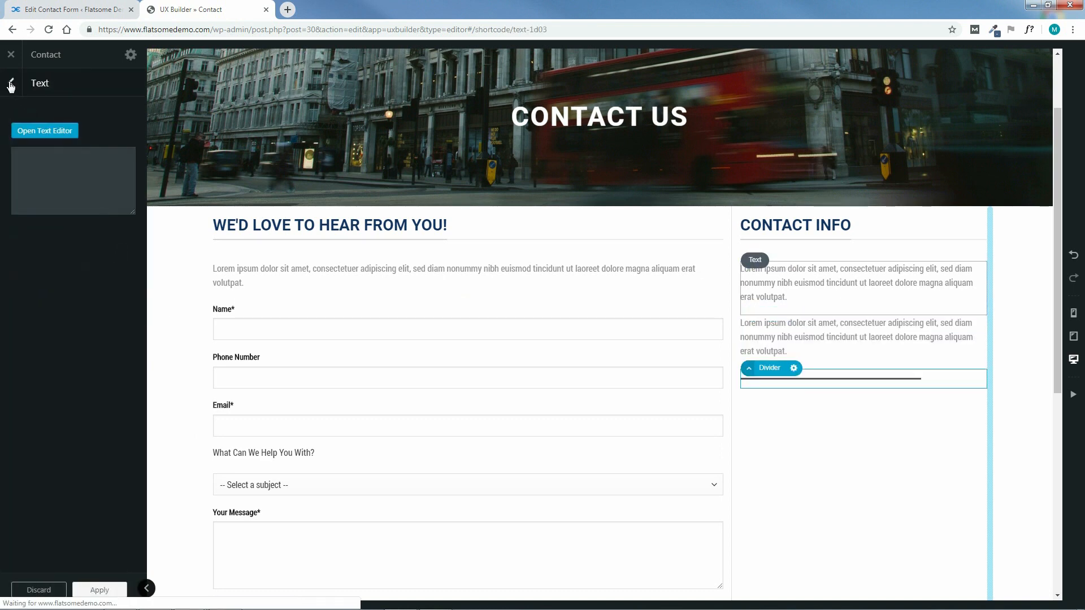
click(12, 89)
drag(57, 223, 70, 252)
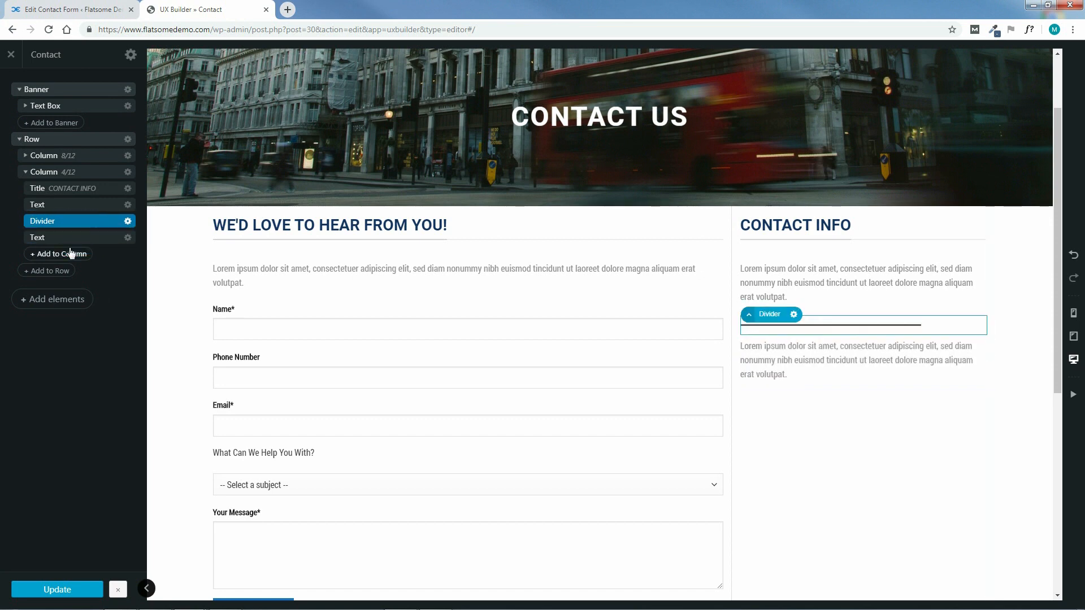
Delete all the lorem ipsum HTML from the copied paragraph, leaving it empty
click(73, 238)
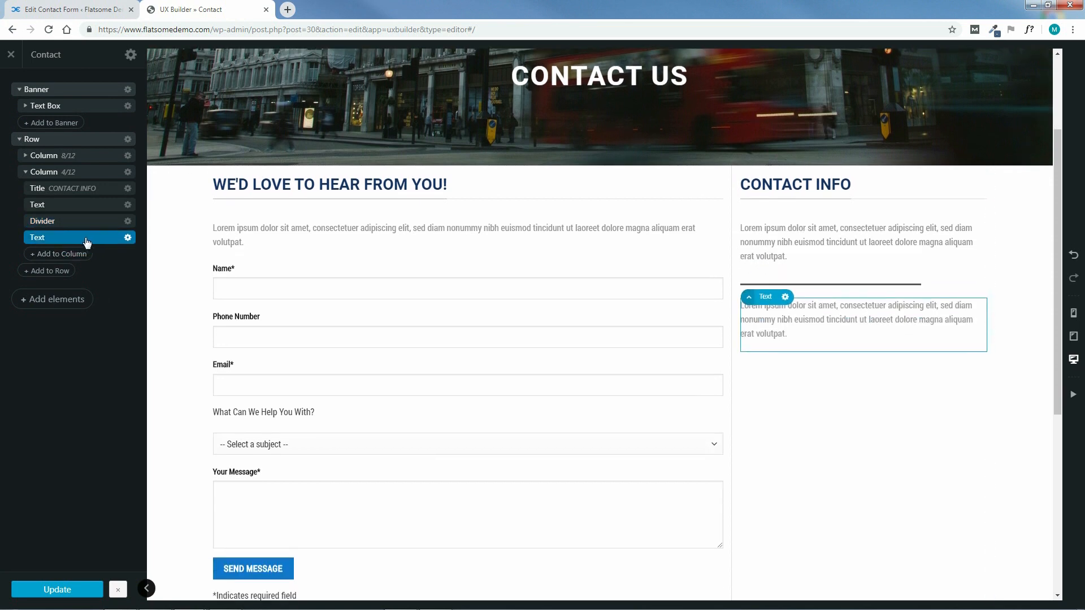
click(84, 239)
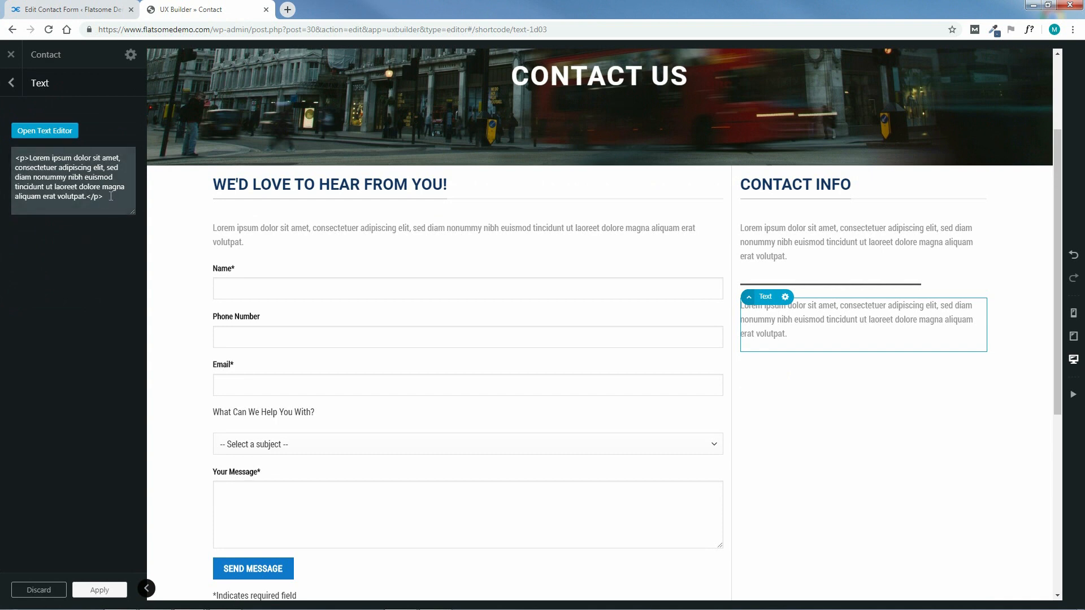
drag(111, 196, 20, 158)
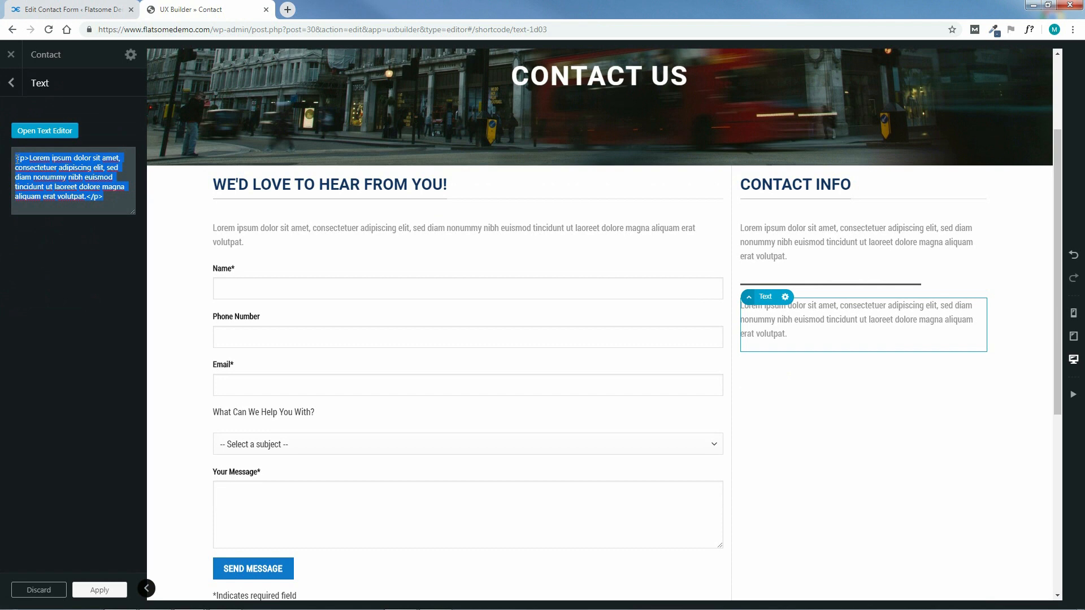
key(BackSpace)
click(23, 161)
Copy the HTML lines from CONTACT INFORMATION - HTML TEXT.txt, then close Notepad and Explorer
mouse_move(204, 609)
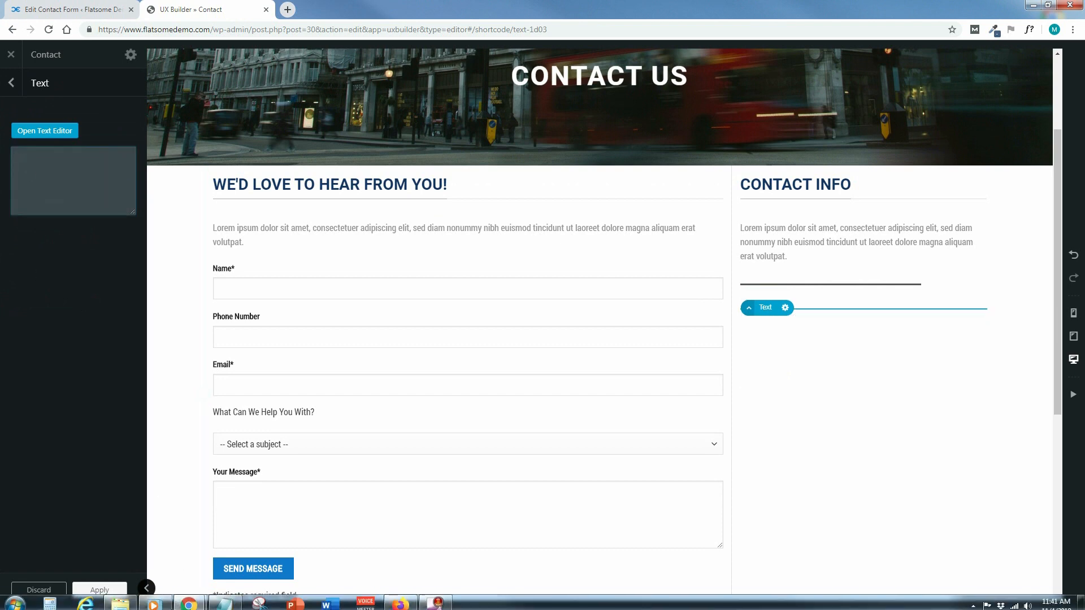
click(122, 600)
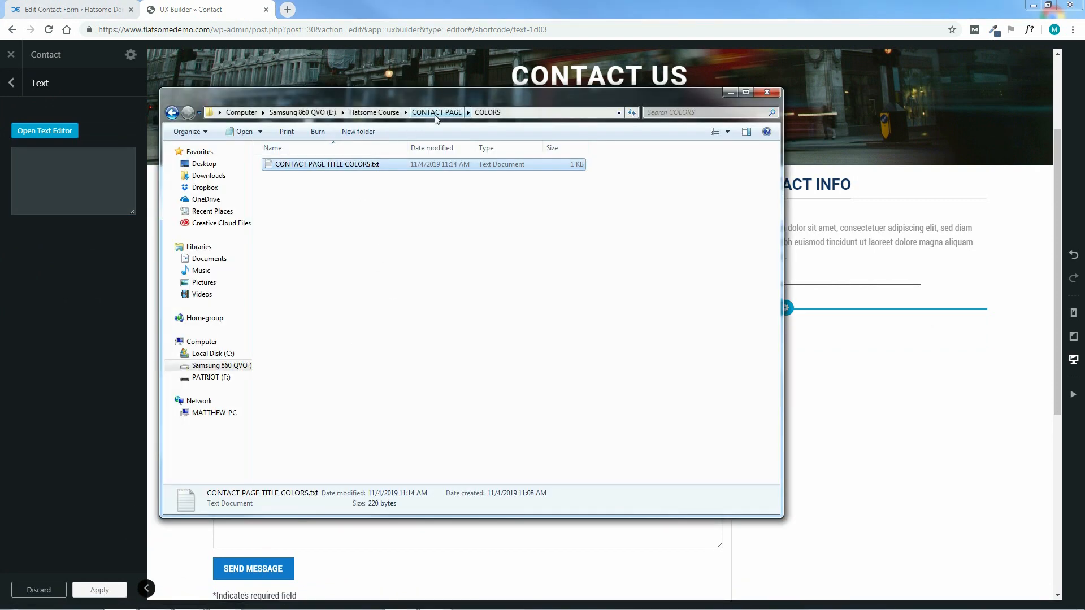
click(437, 113)
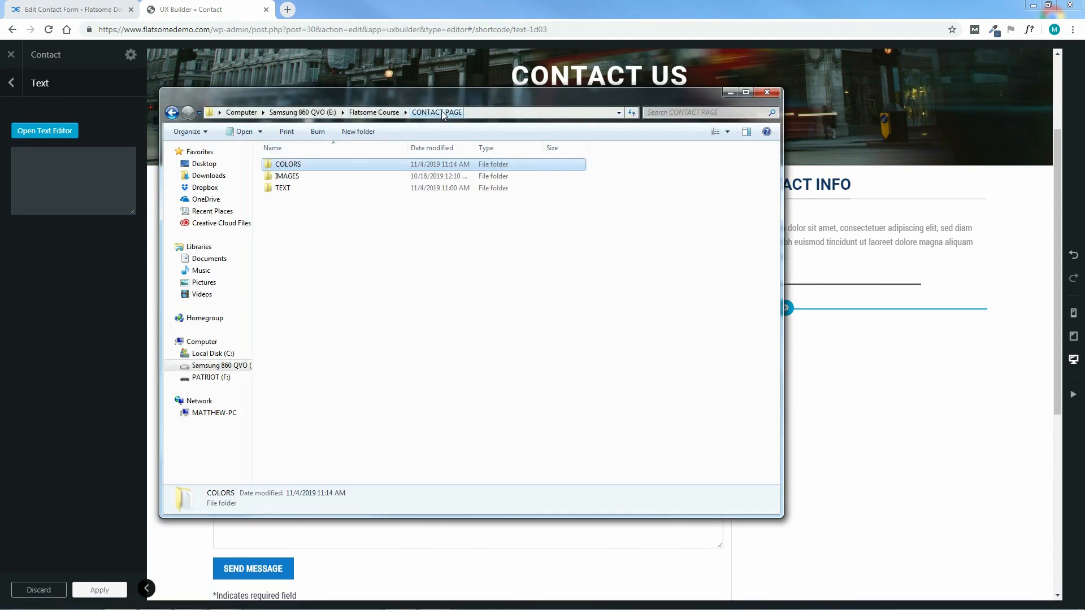
double_click(286, 190)
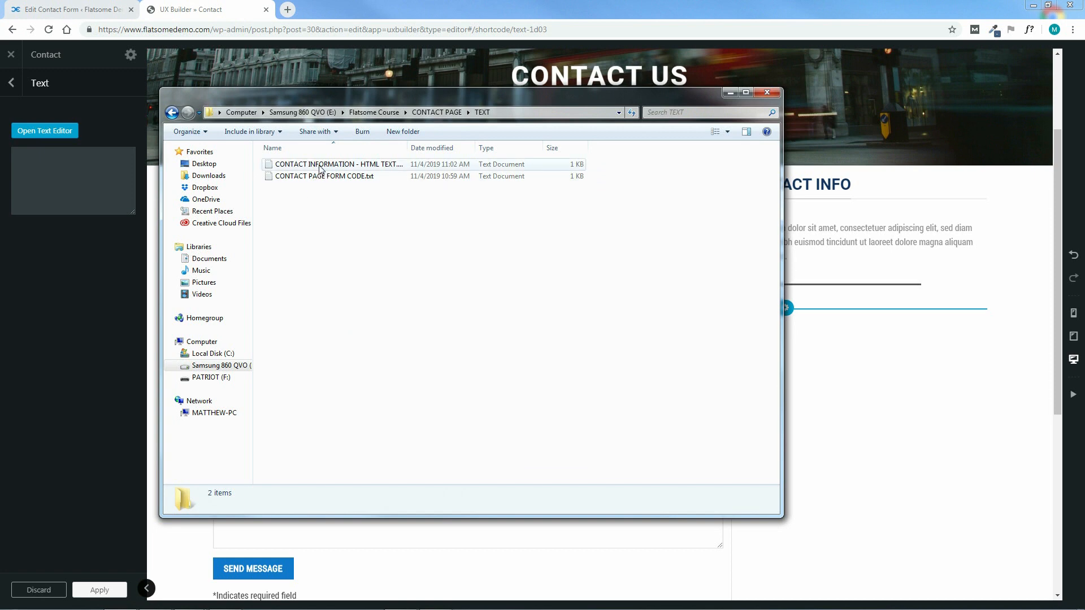
double_click(351, 168)
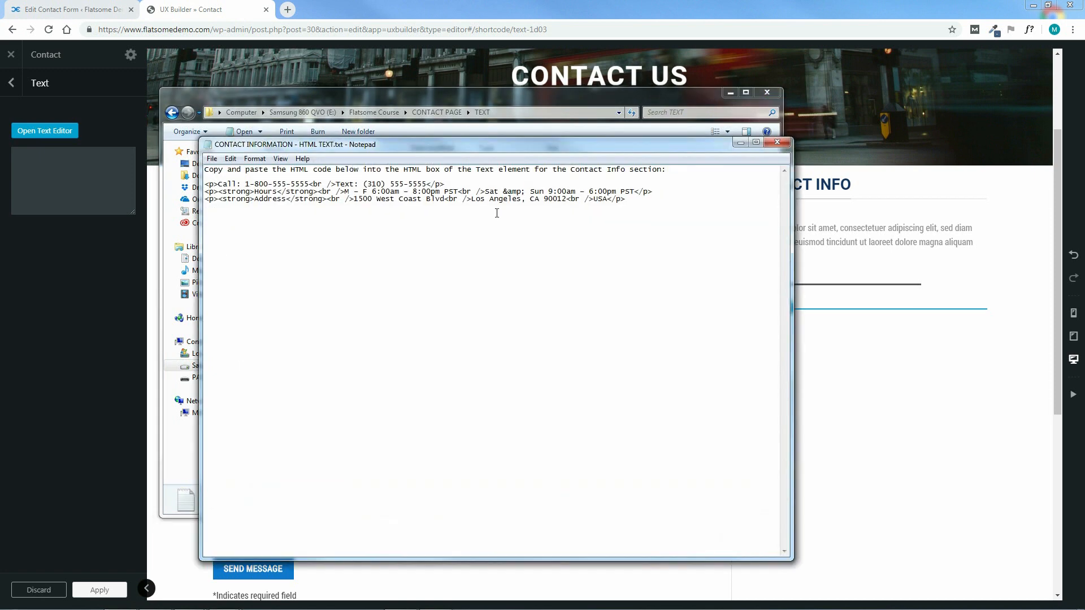
drag(641, 207, 205, 184)
right_click(236, 192)
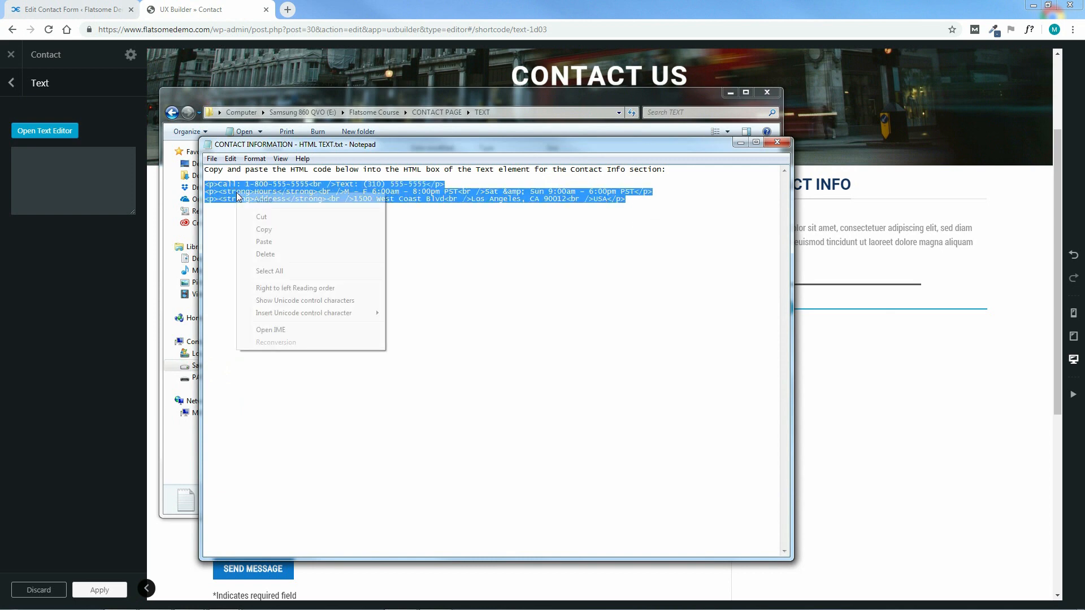
click(264, 228)
click(773, 144)
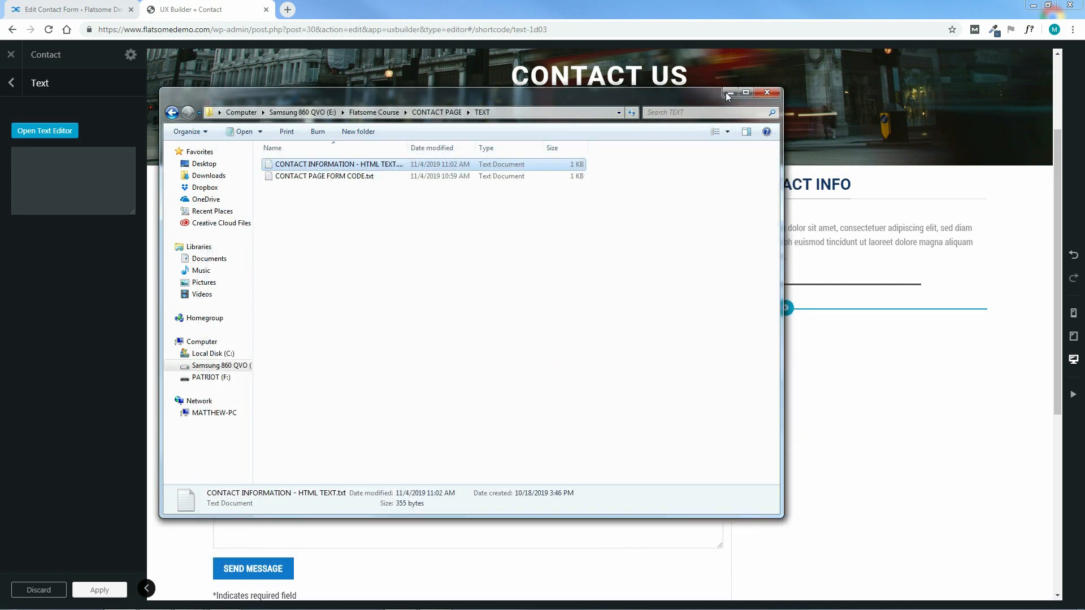
click(767, 92)
right_click(55, 165)
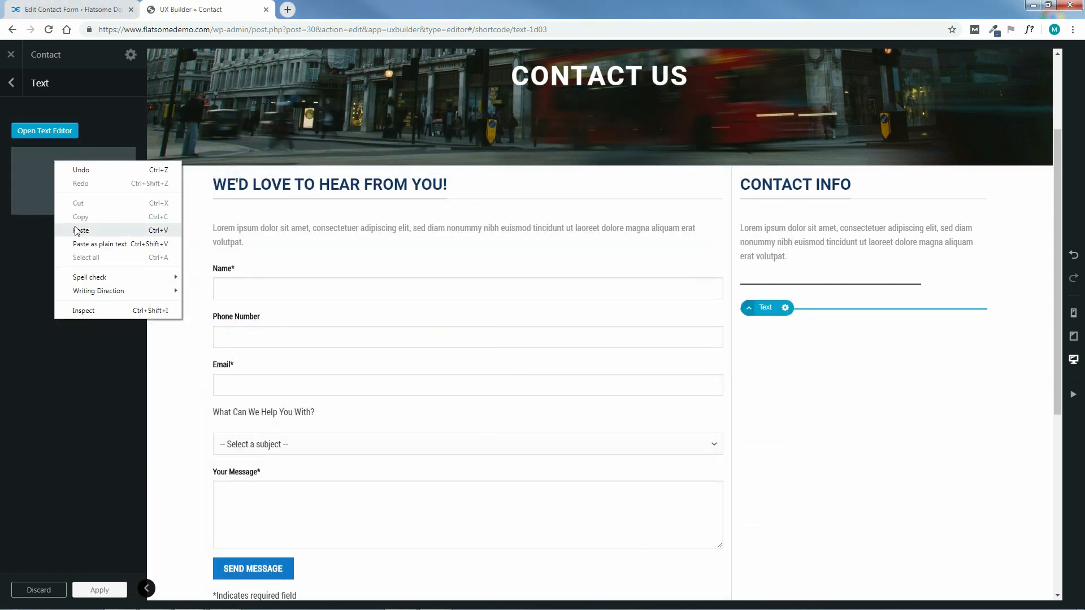
Paste the phone, hours and address HTML into the empty text block, check it, apply and save
click(78, 232)
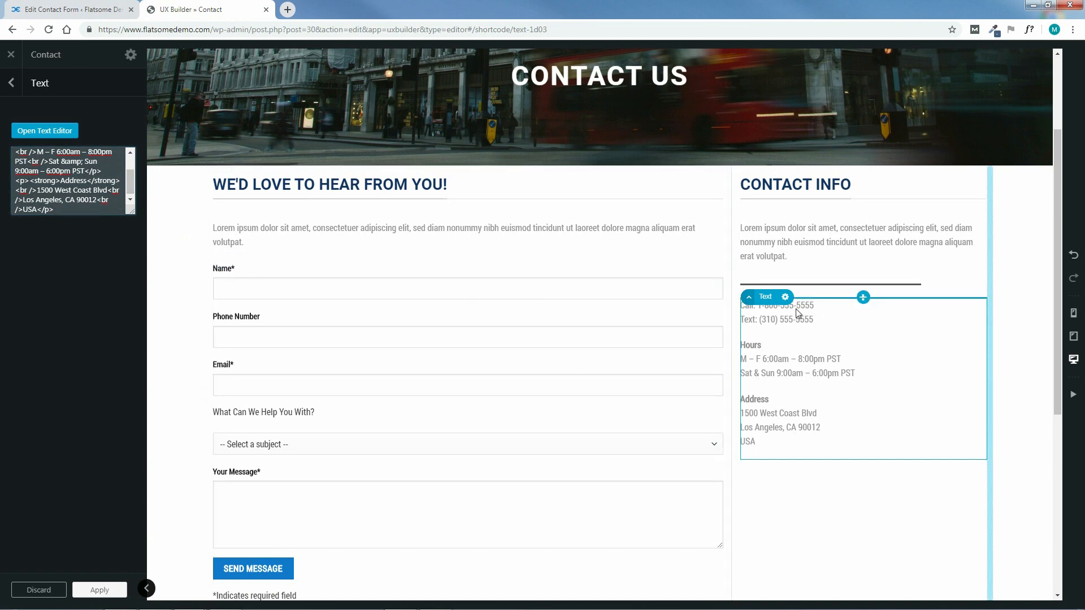
click(44, 133)
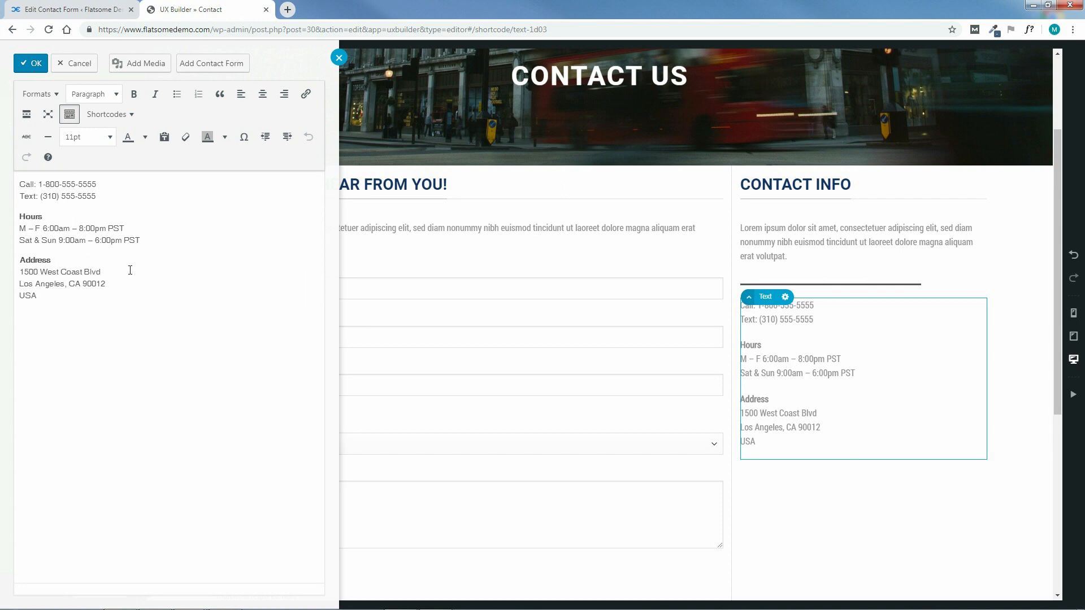
click(30, 66)
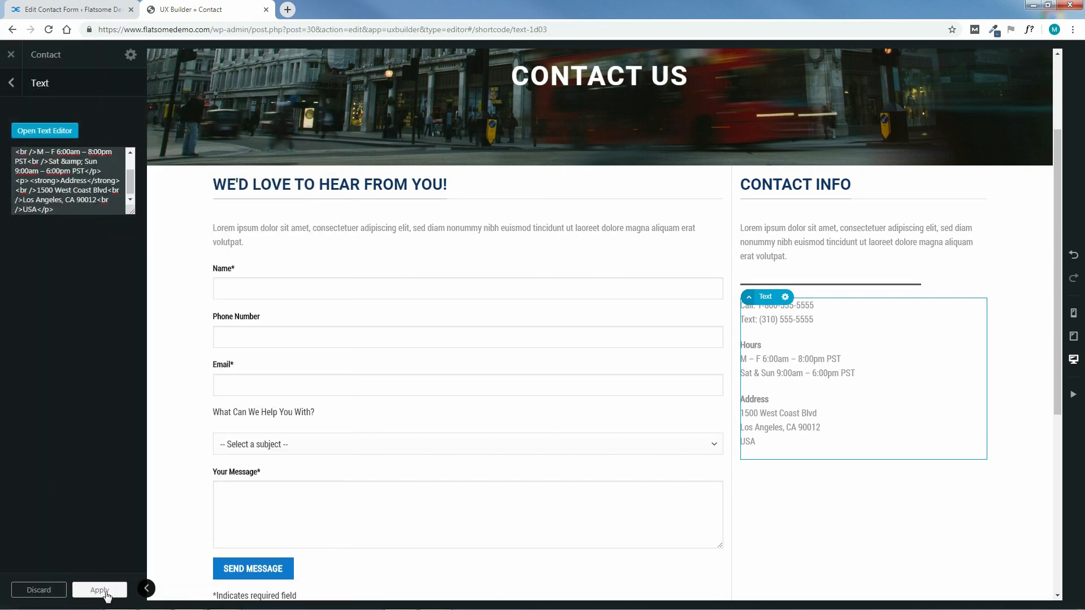
click(94, 589)
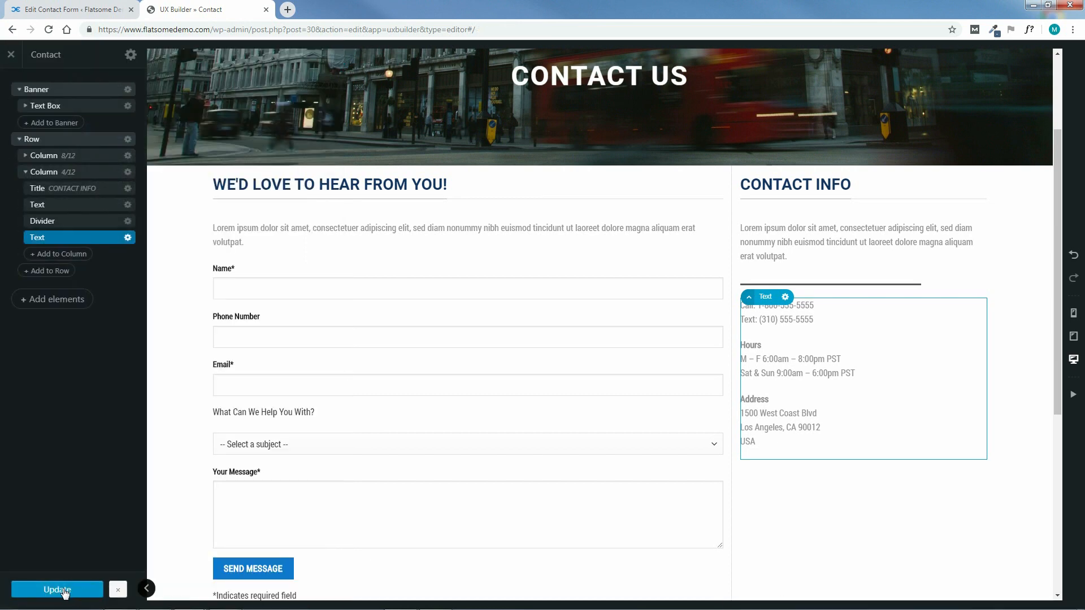
click(64, 591)
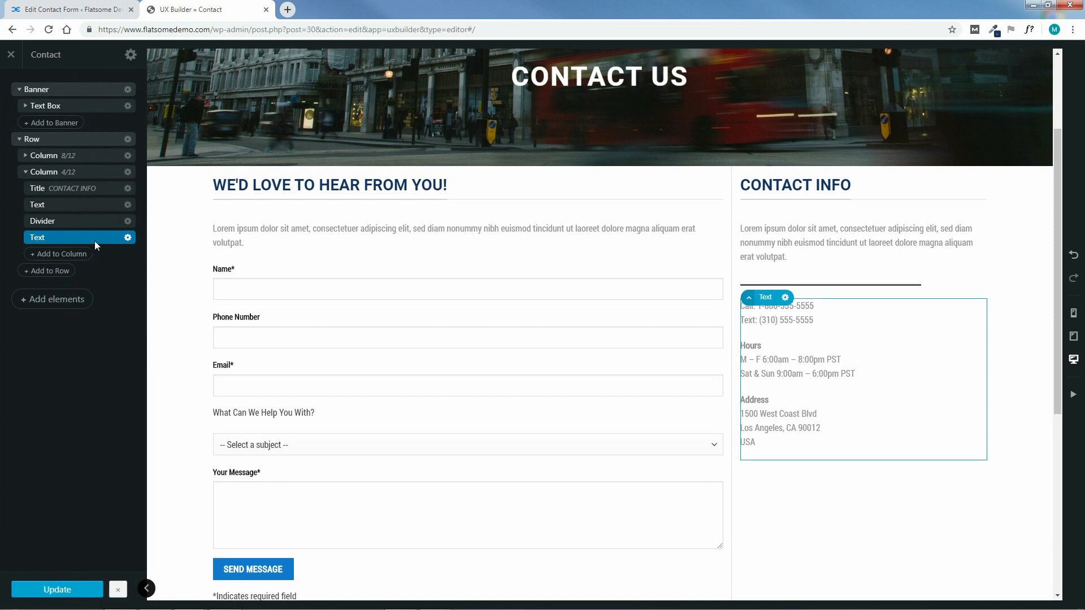
Duplicate the divider and move the copy below the contact details text
click(127, 221)
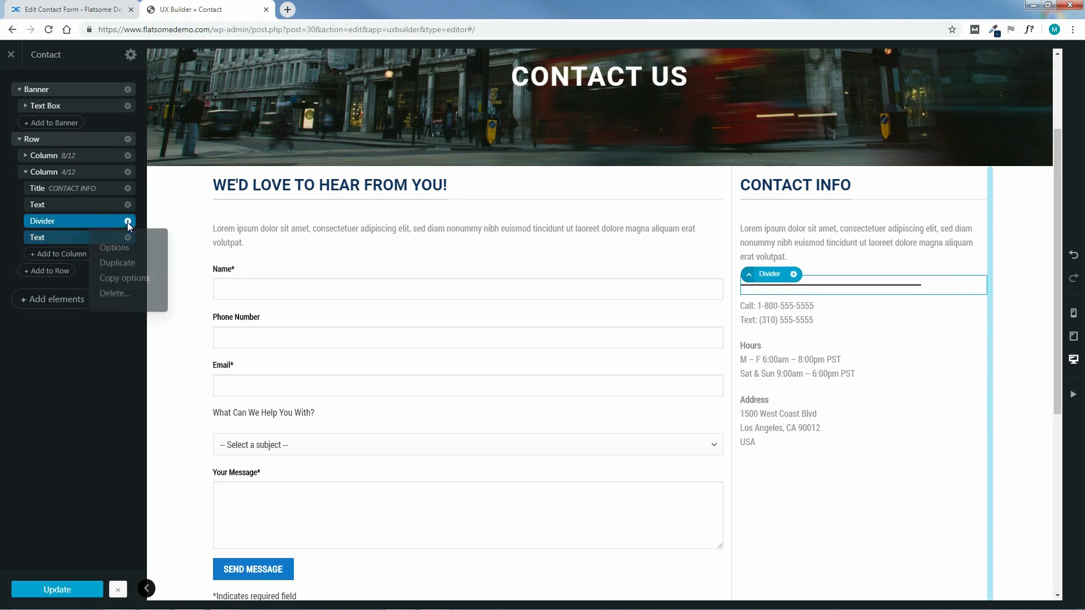
click(118, 266)
click(13, 84)
drag(80, 237, 88, 266)
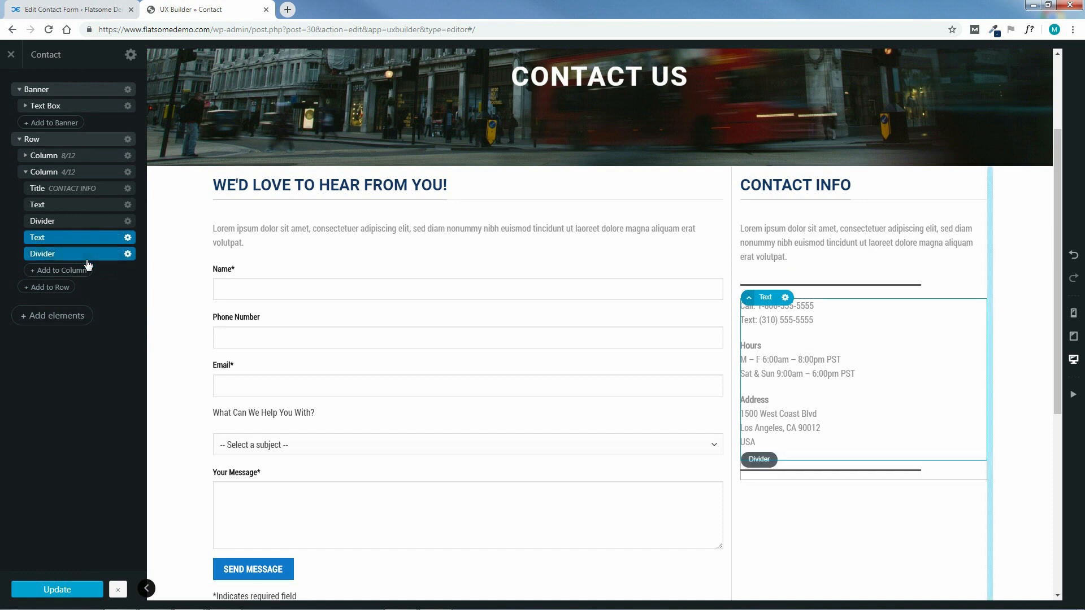
Duplicate the contact text block and place the copy beneath the new divider
click(127, 238)
click(117, 281)
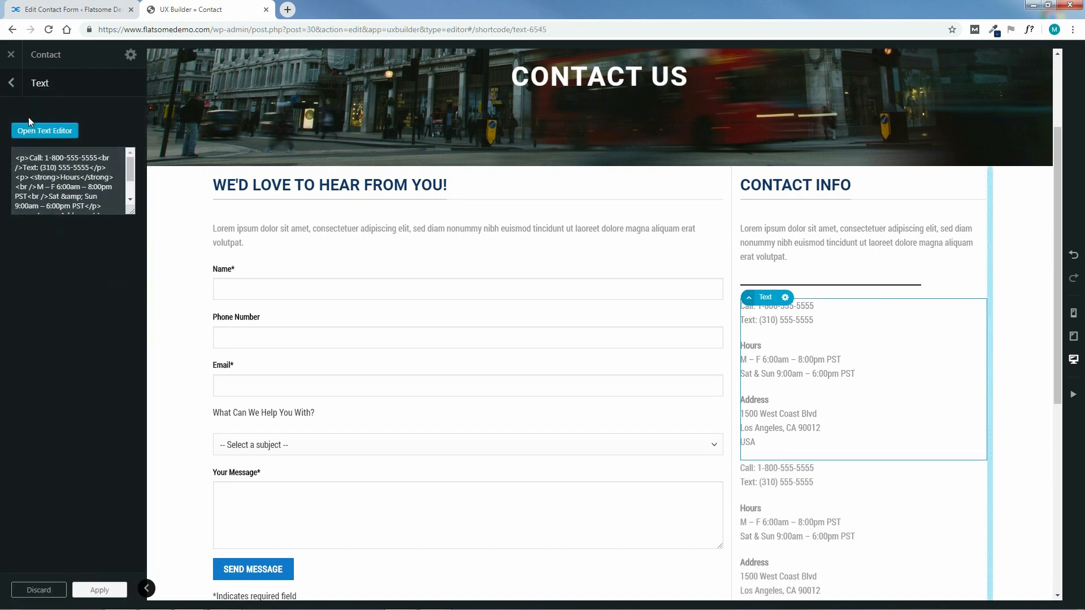
click(12, 83)
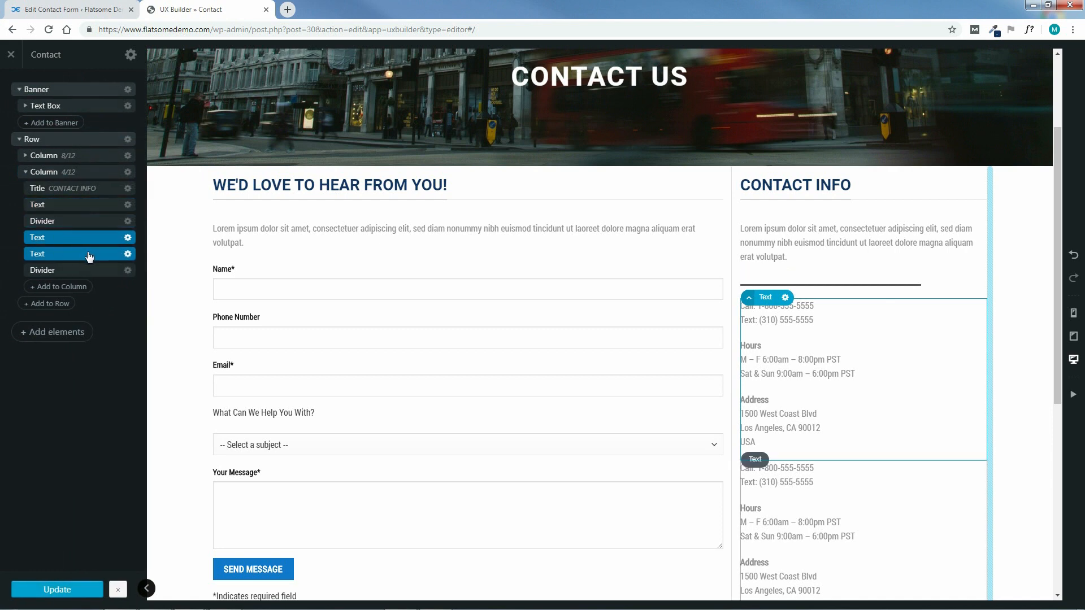
drag(88, 256, 94, 276)
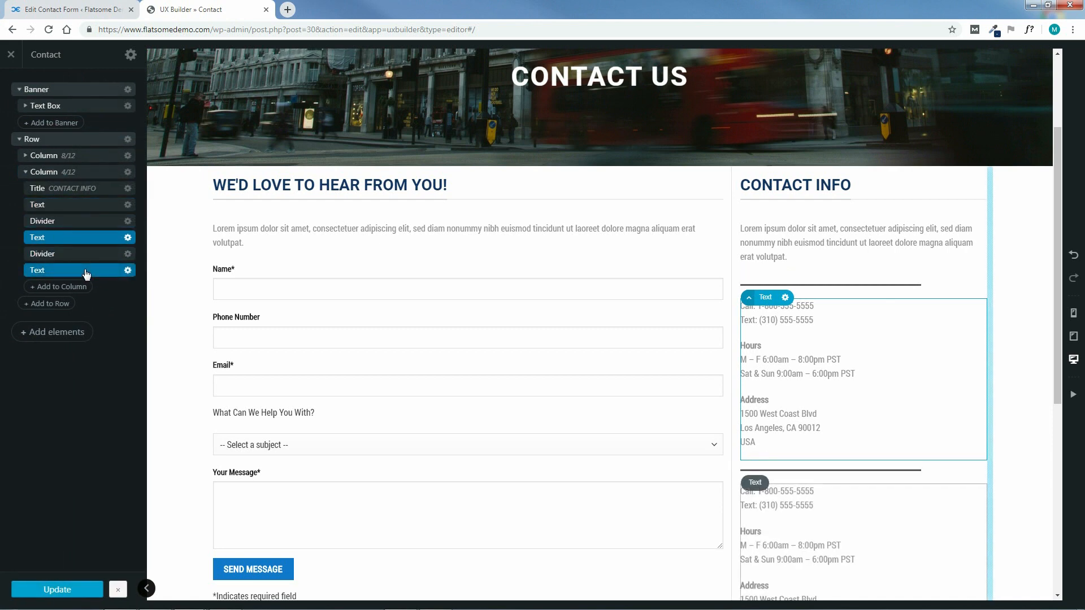
click(86, 271)
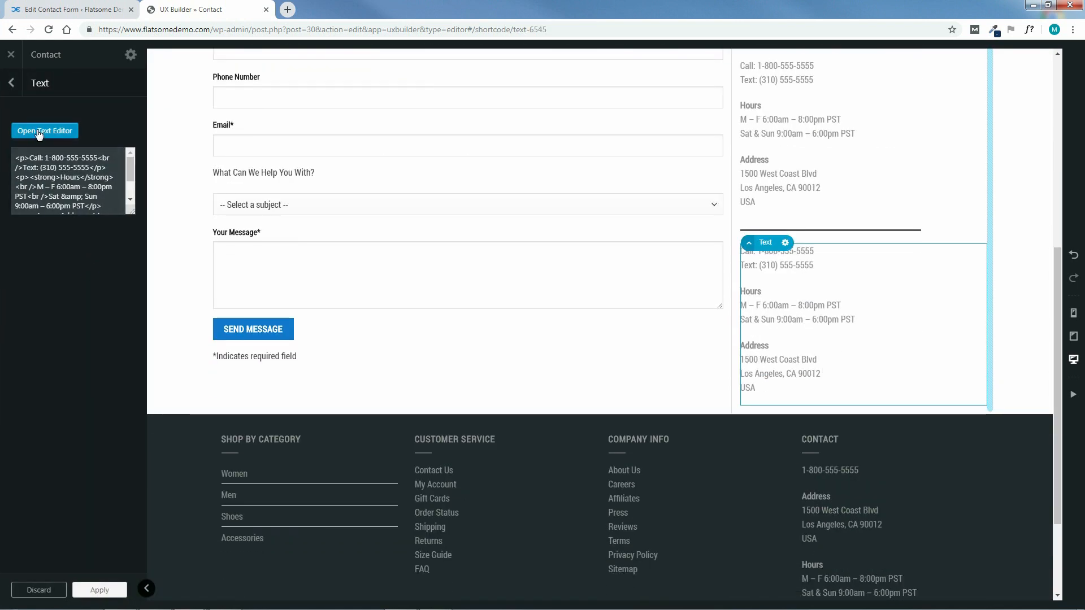
Replace the copied contact text with 'GET SOCIAL' in the visual editor
click(41, 132)
drag(53, 303, 20, 182)
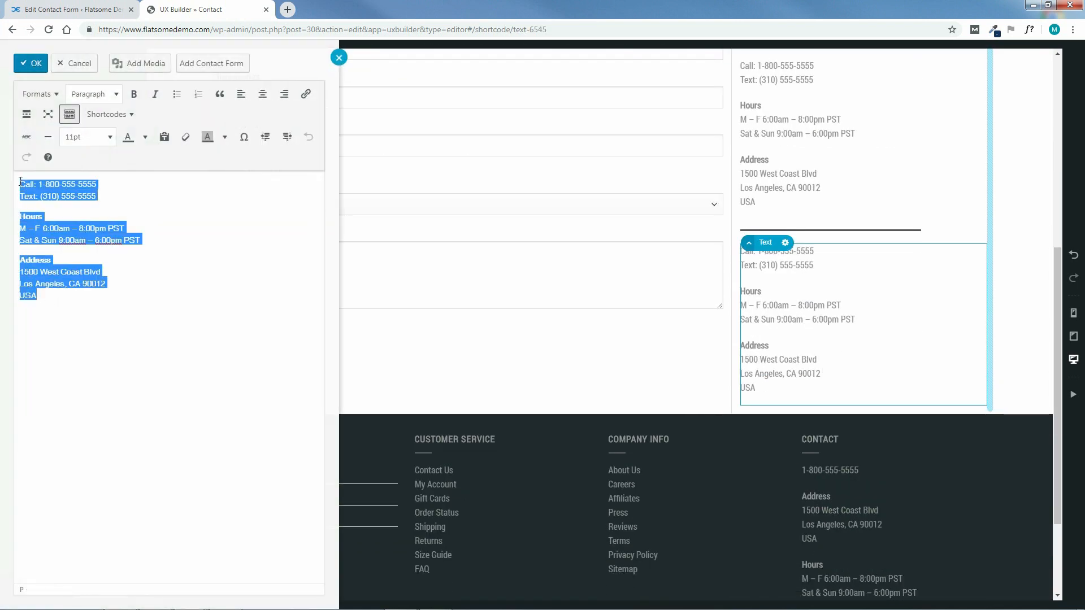
key(BackSpace)
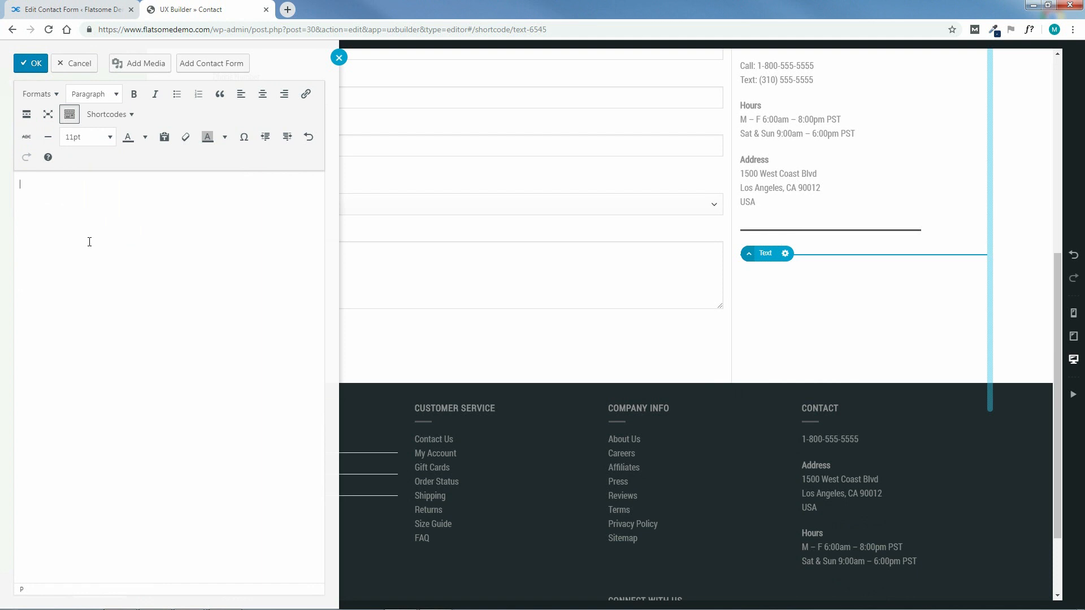
text(GET)
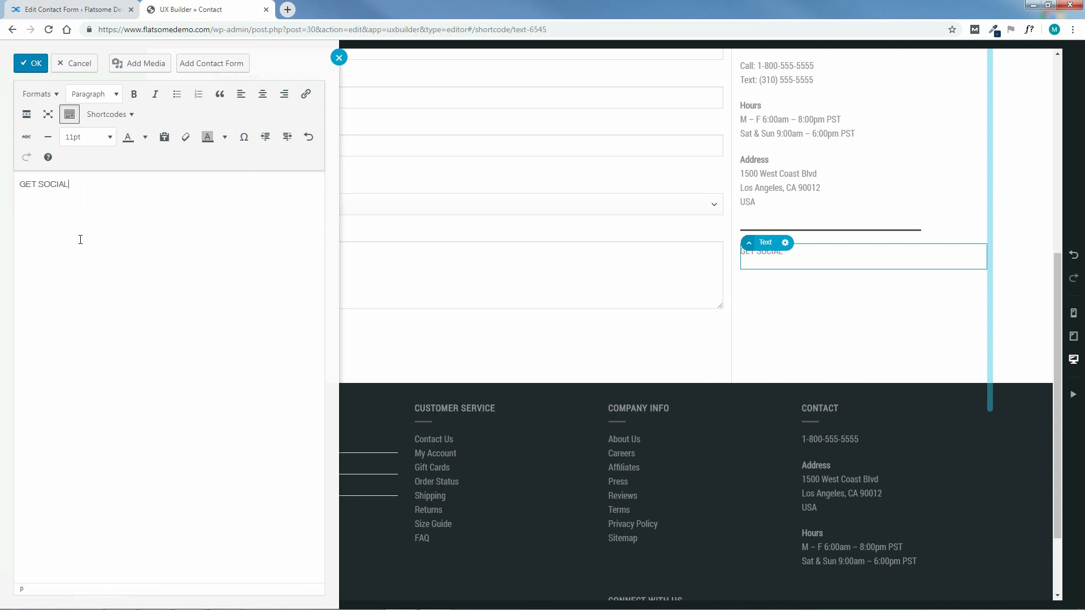
text( SOCIAL)
Format GET SOCIAL as Heading 3 at 150% size and bring up a custom text colour
drag(69, 184, 19, 184)
click(102, 96)
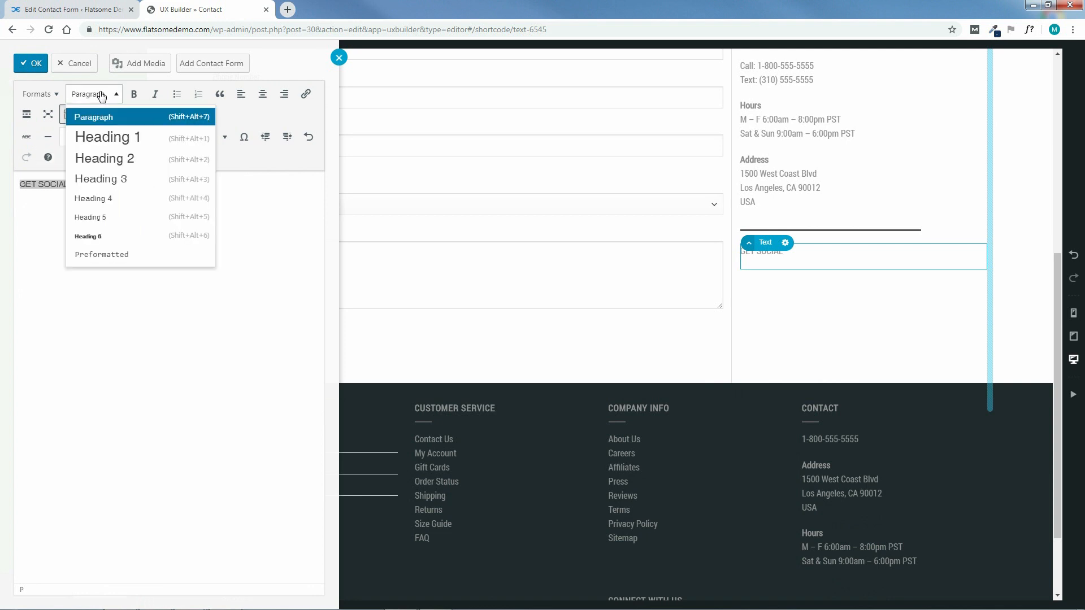
click(100, 179)
click(94, 140)
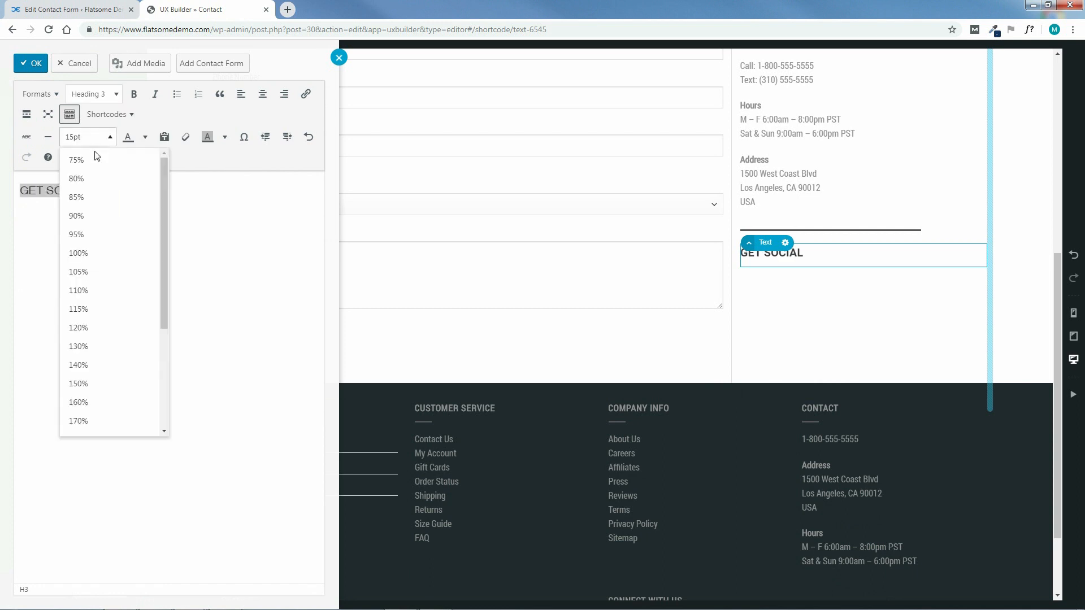
click(82, 384)
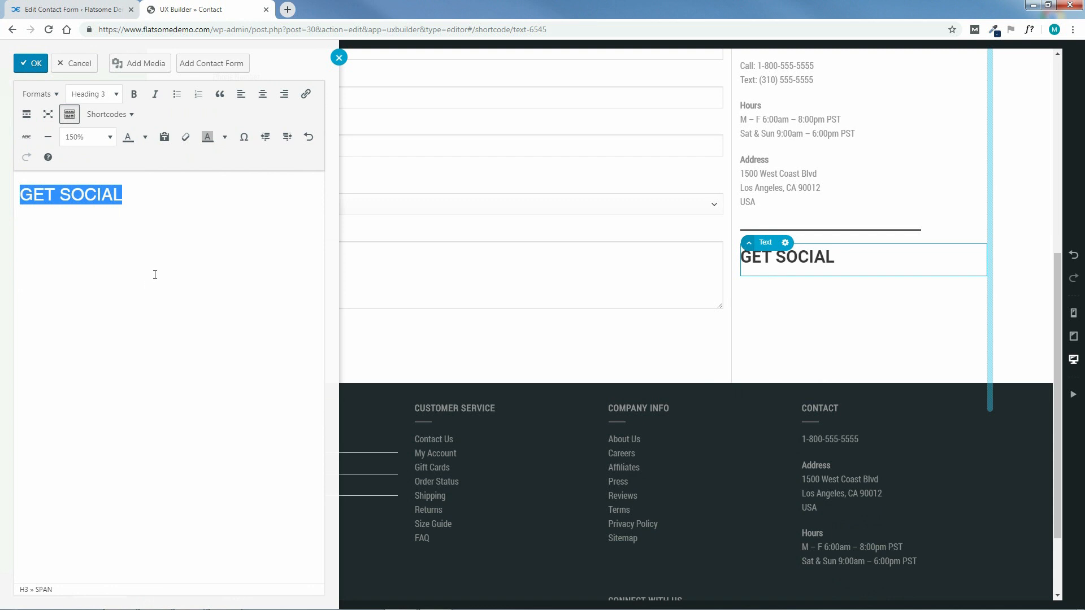
click(145, 138)
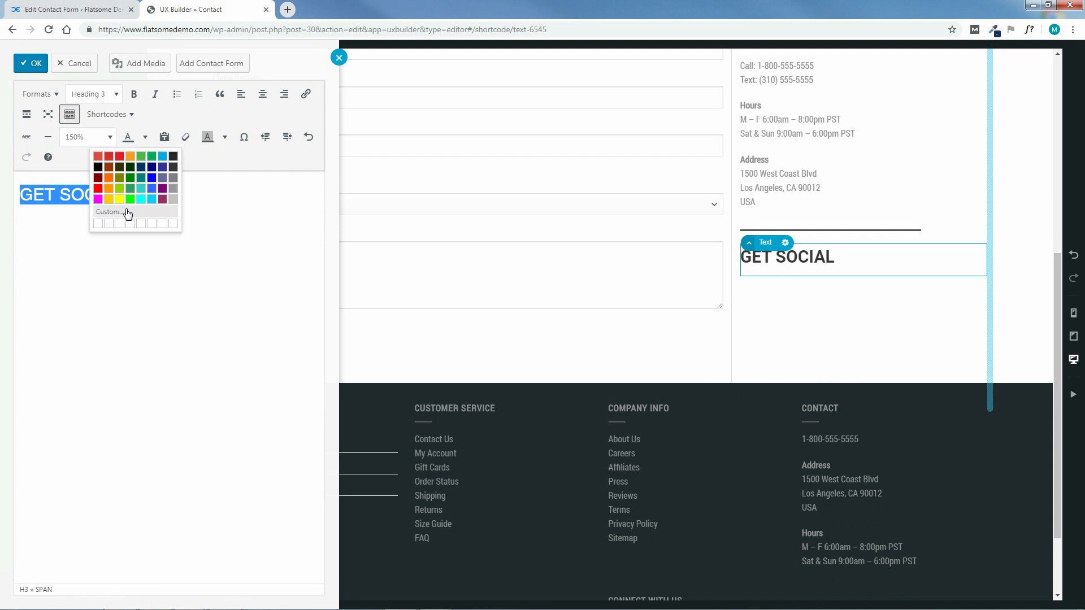
click(107, 211)
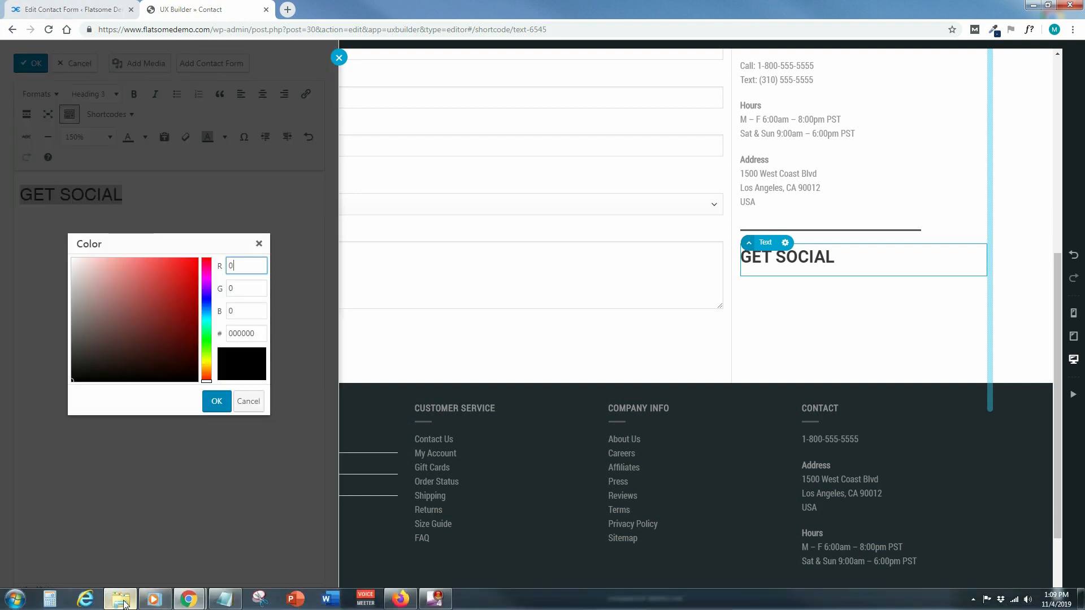
click(119, 598)
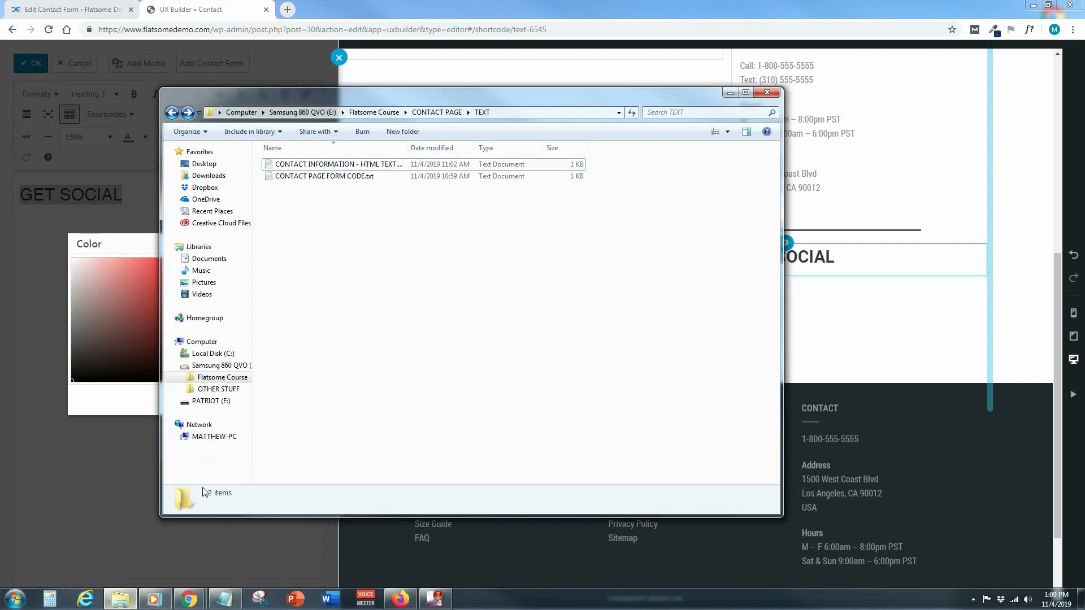
Copy the GET SOCIAL colour code 133362 from CONTACT PAGE TITLE COLORS.txt in the COLORS folder
click(435, 113)
double_click(287, 164)
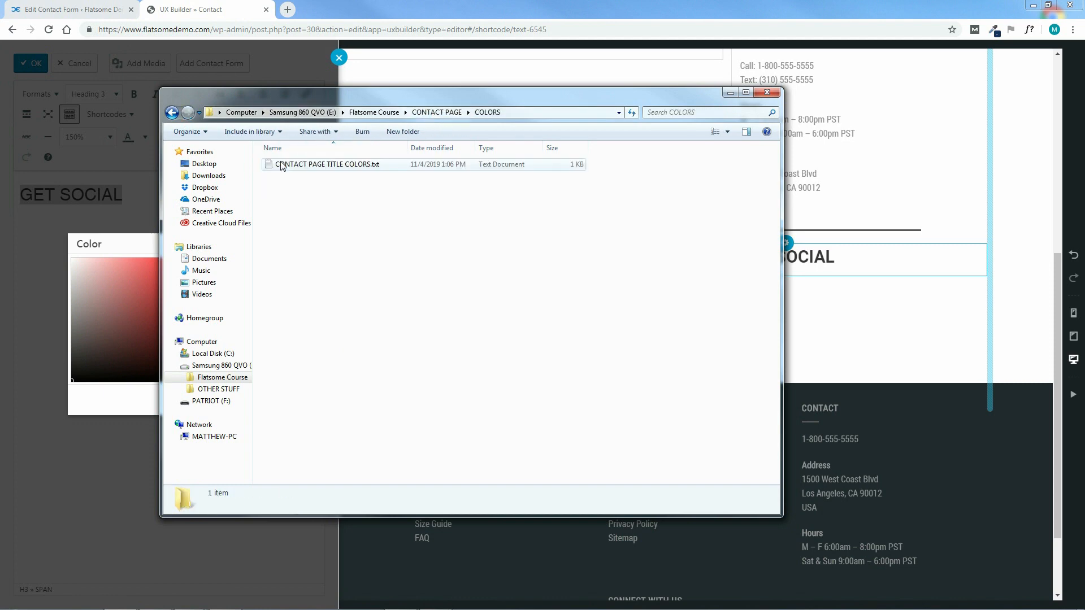
double_click(327, 165)
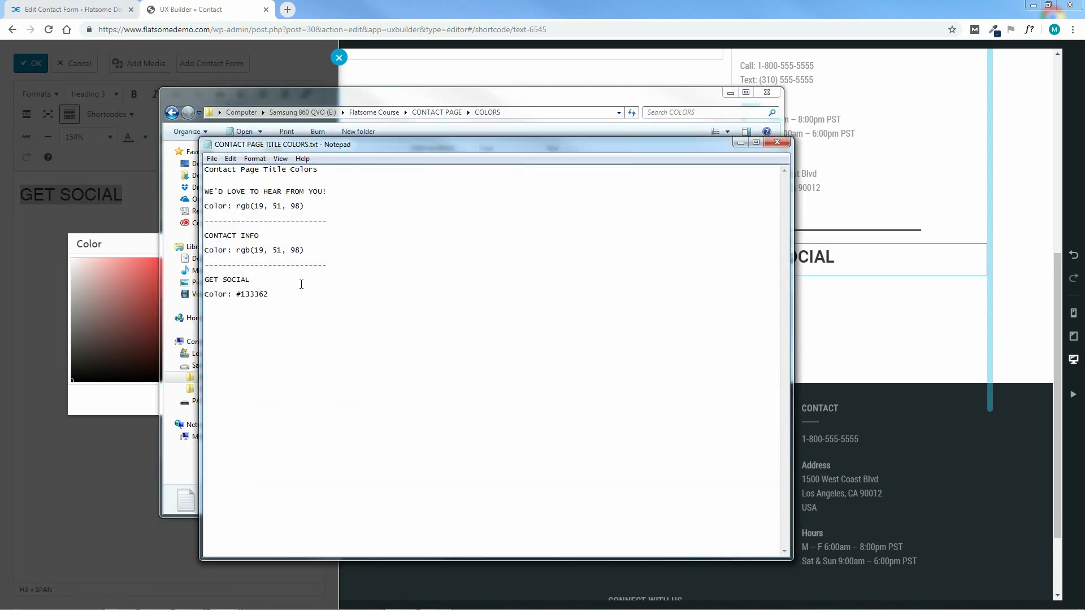
drag(272, 294, 245, 293)
right_click(256, 296)
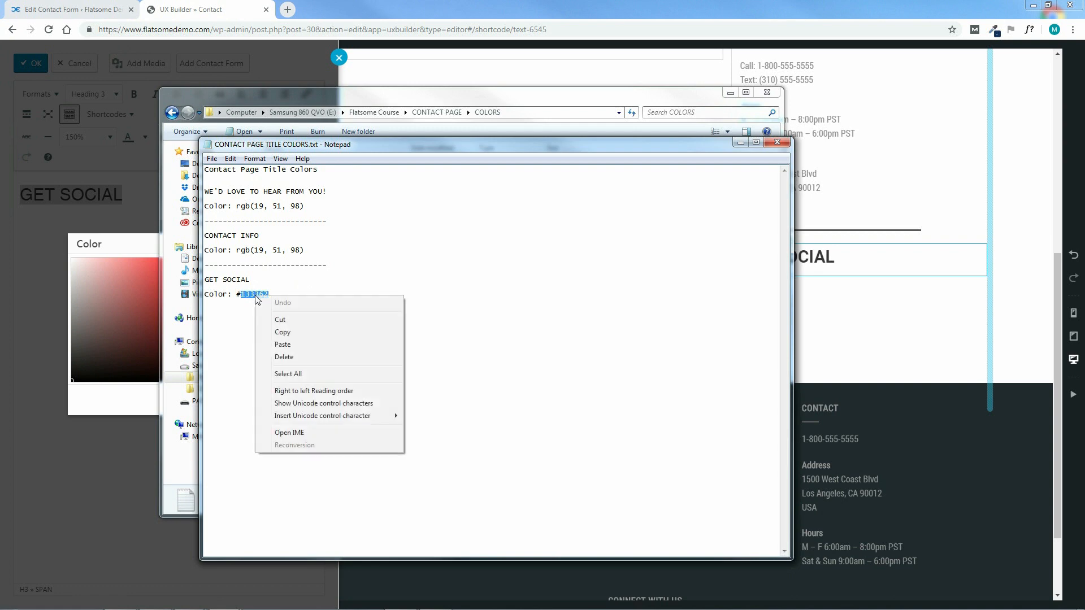
click(280, 332)
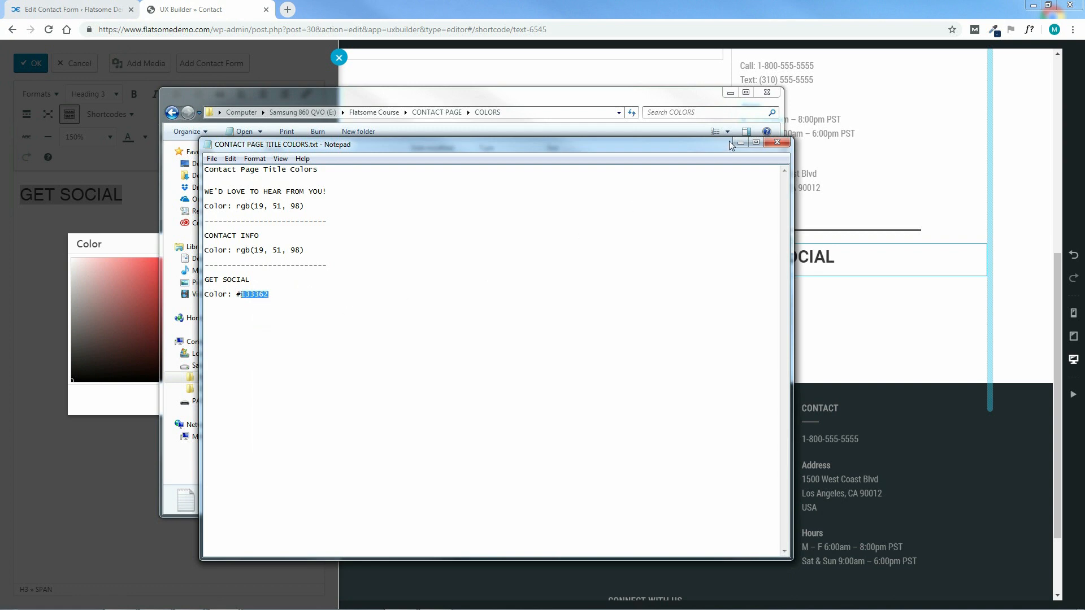
click(777, 142)
Paste 133362 as the hex value to make the GET SOCIAL heading navy
click(731, 93)
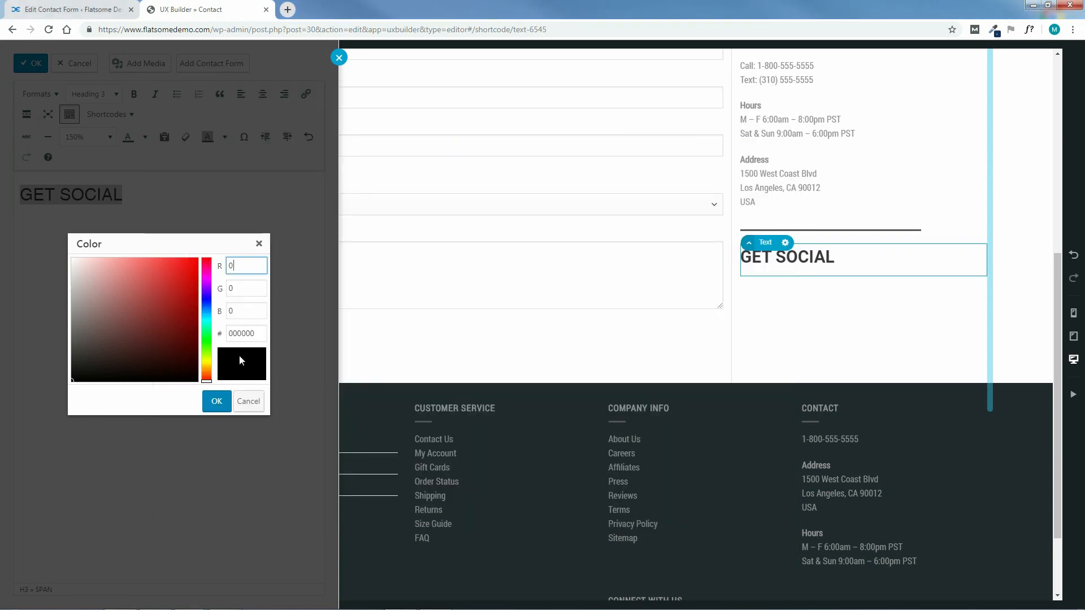
drag(260, 332, 229, 334)
right_click(239, 333)
click(257, 367)
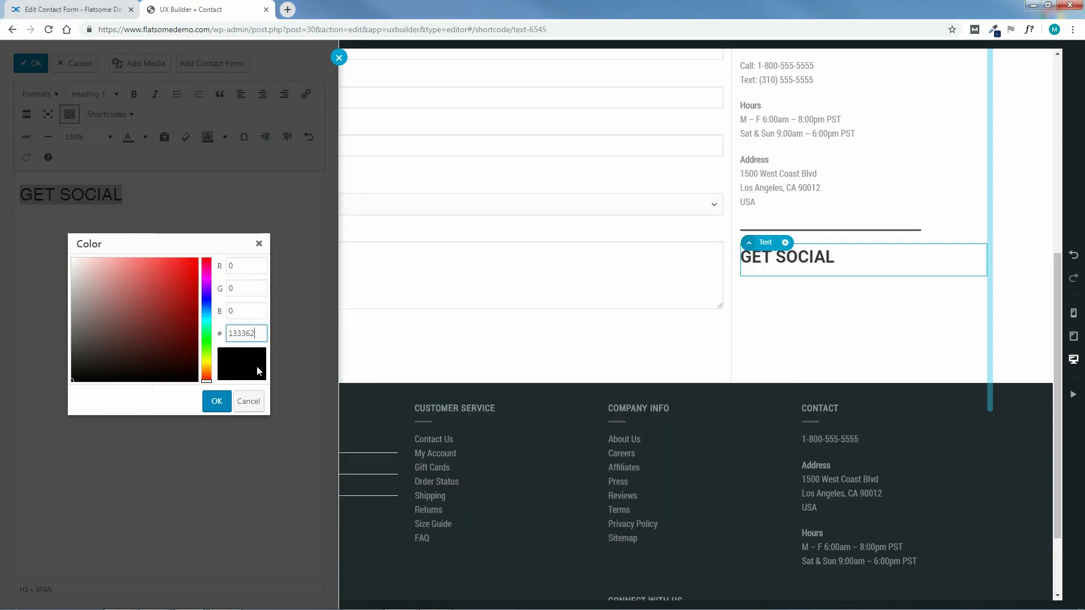
click(163, 405)
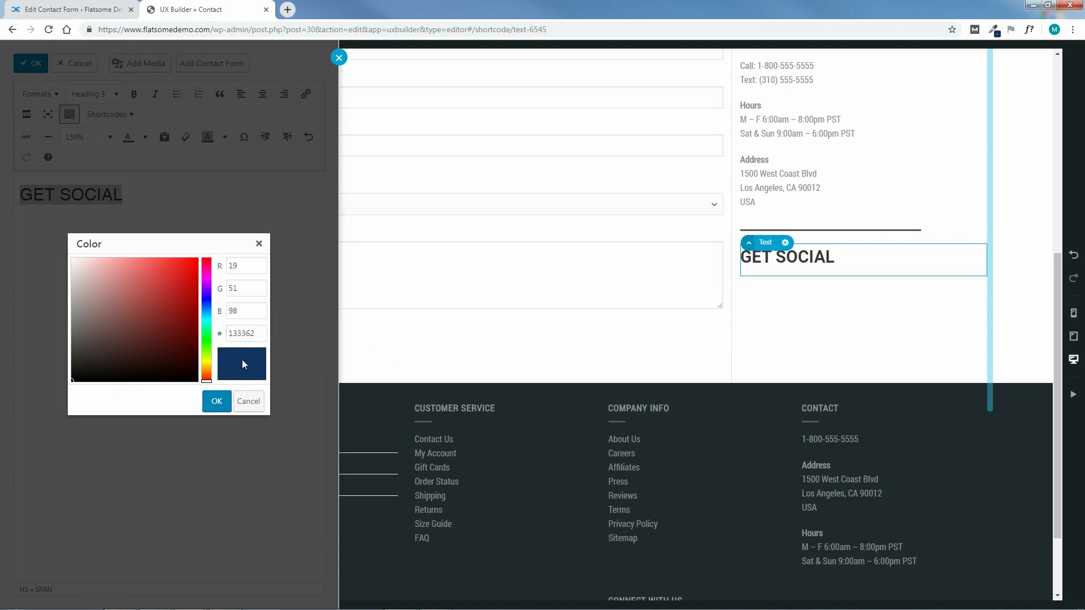
click(217, 402)
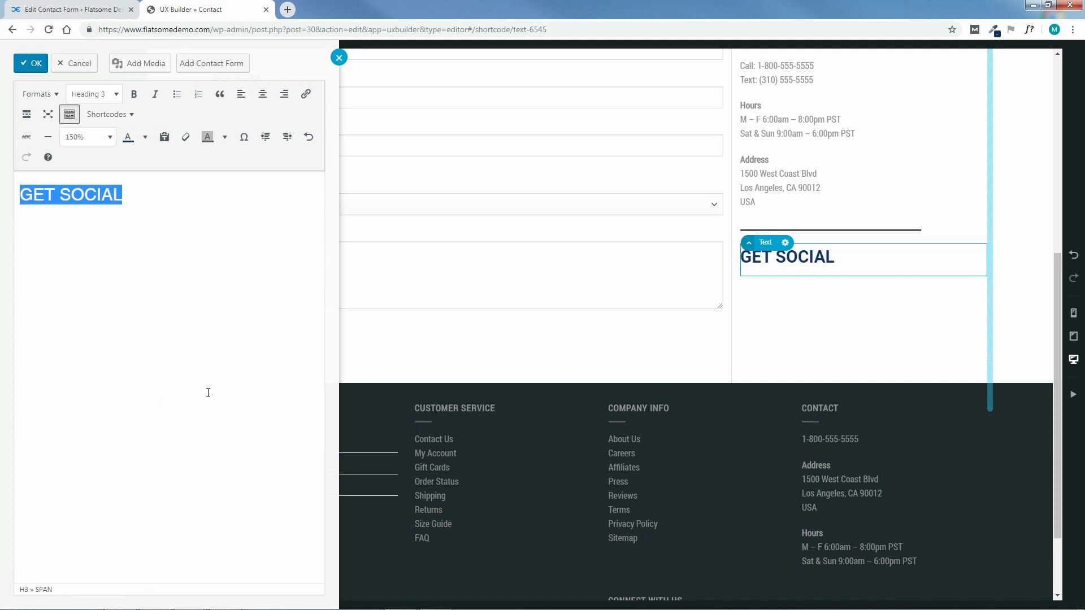
Apply the GET SOCIAL text element changes and save the page with Update
click(30, 61)
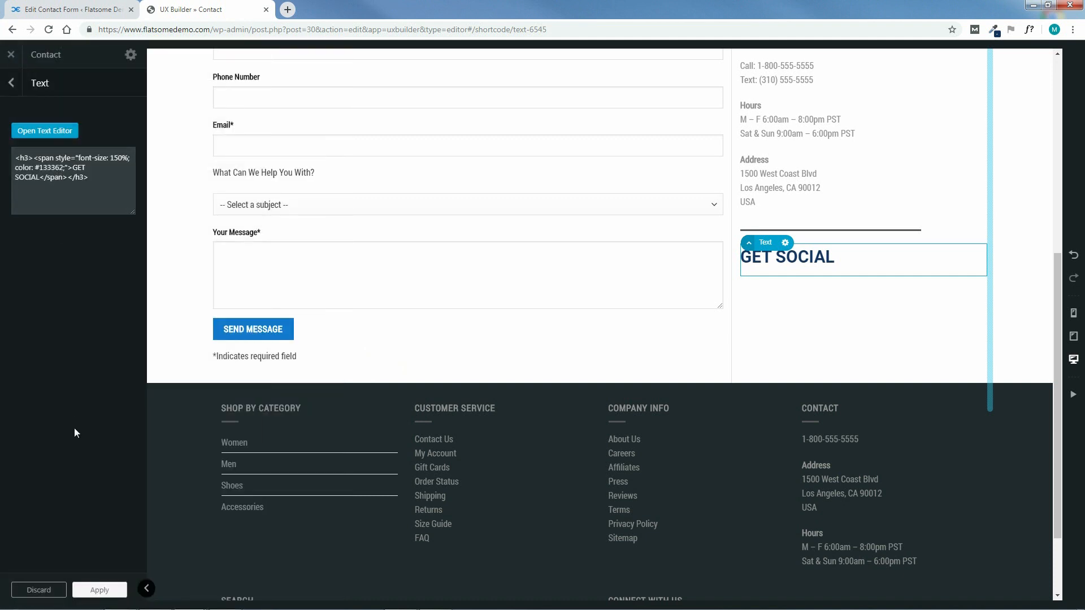
click(98, 590)
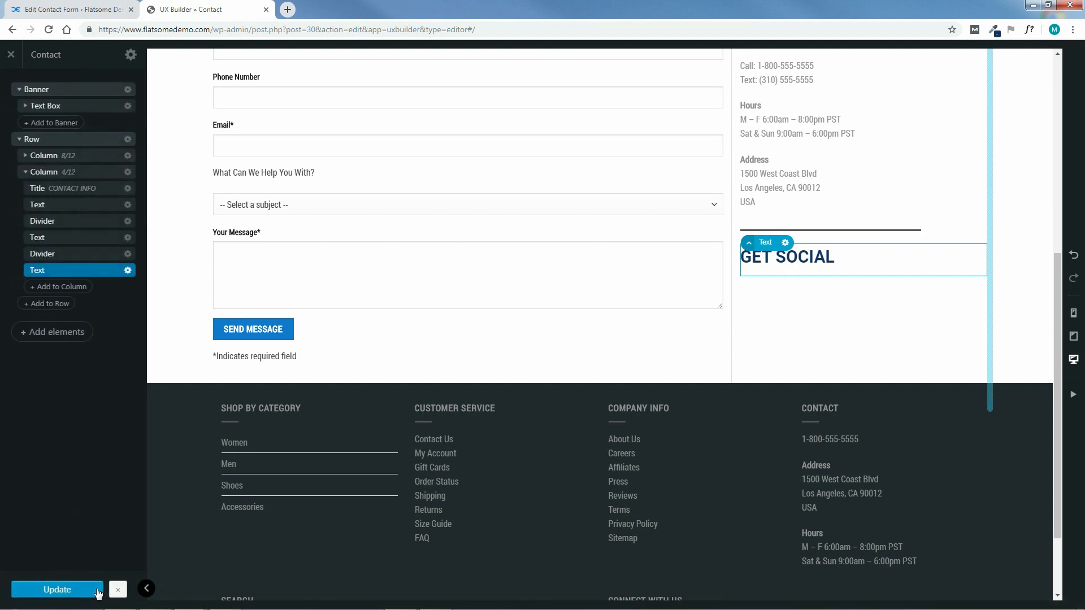
click(63, 590)
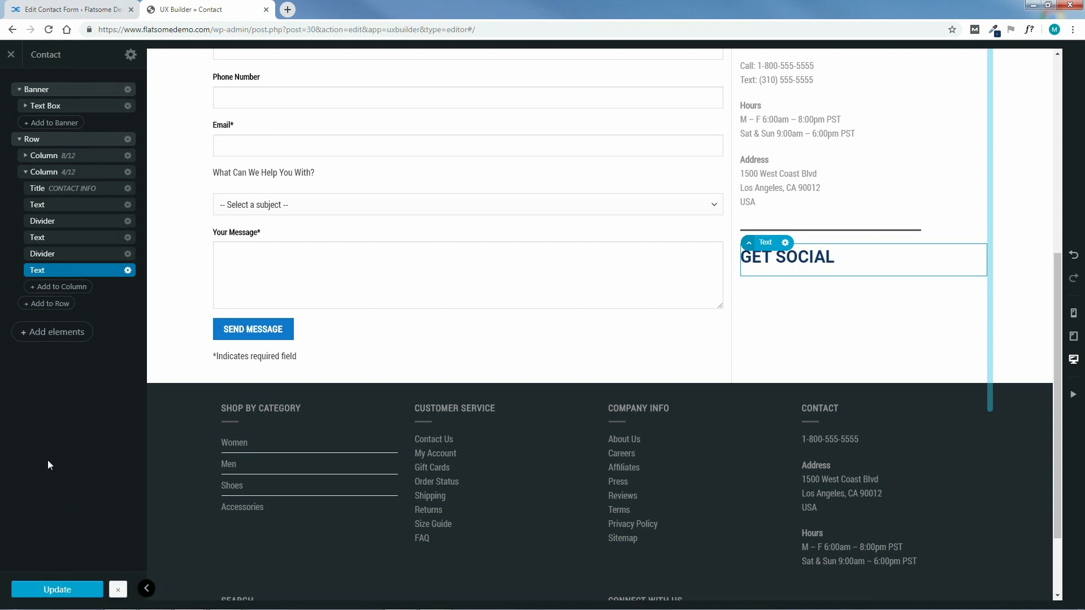
Add a Follow Icons element under GET SOCIAL with the Fill style
click(66, 287)
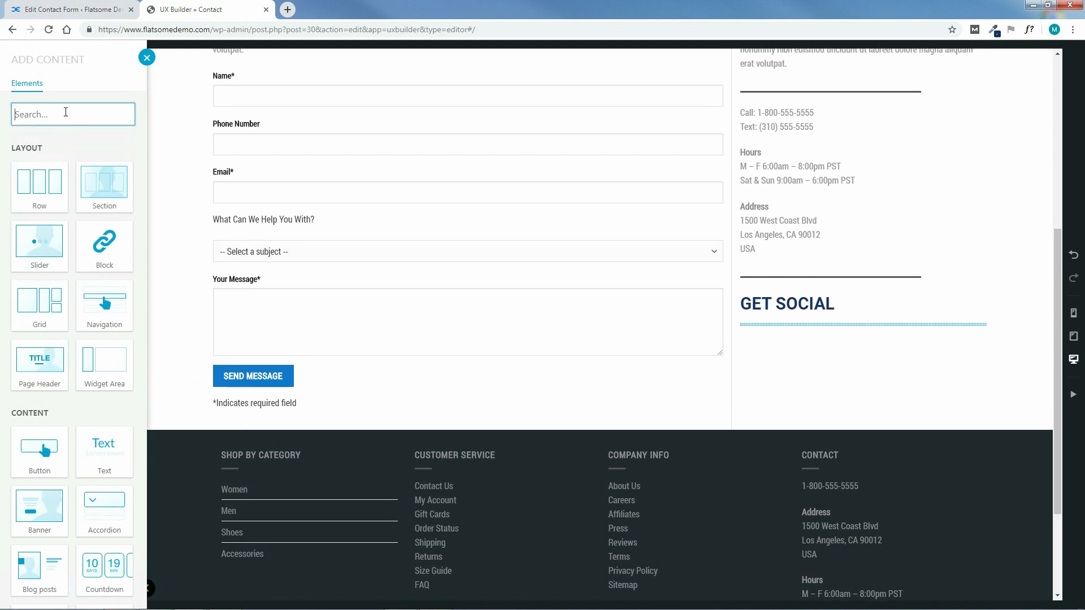
text(FOLLOW)
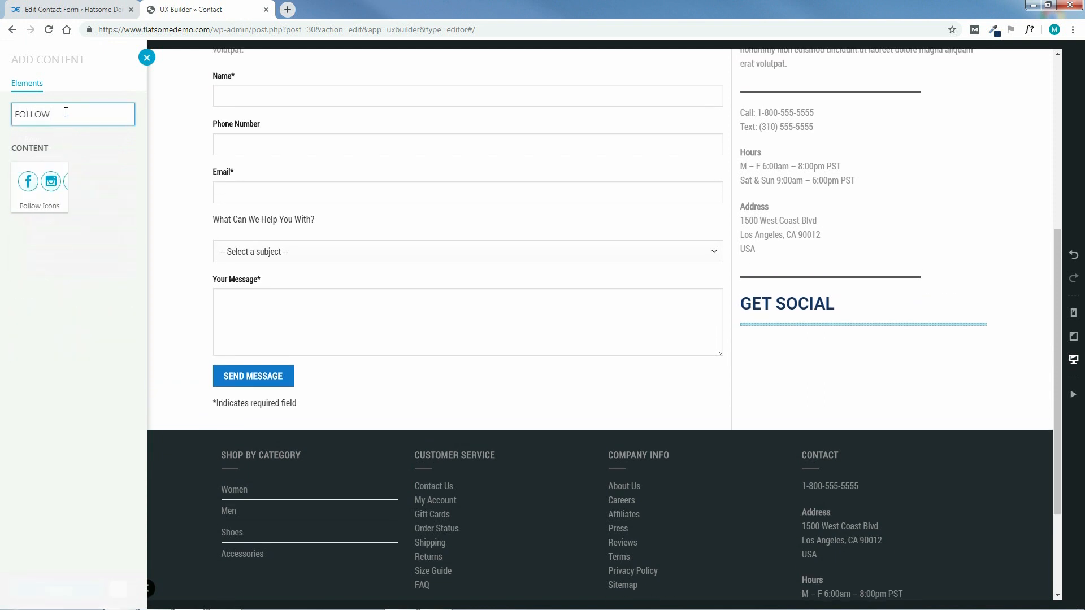
click(35, 192)
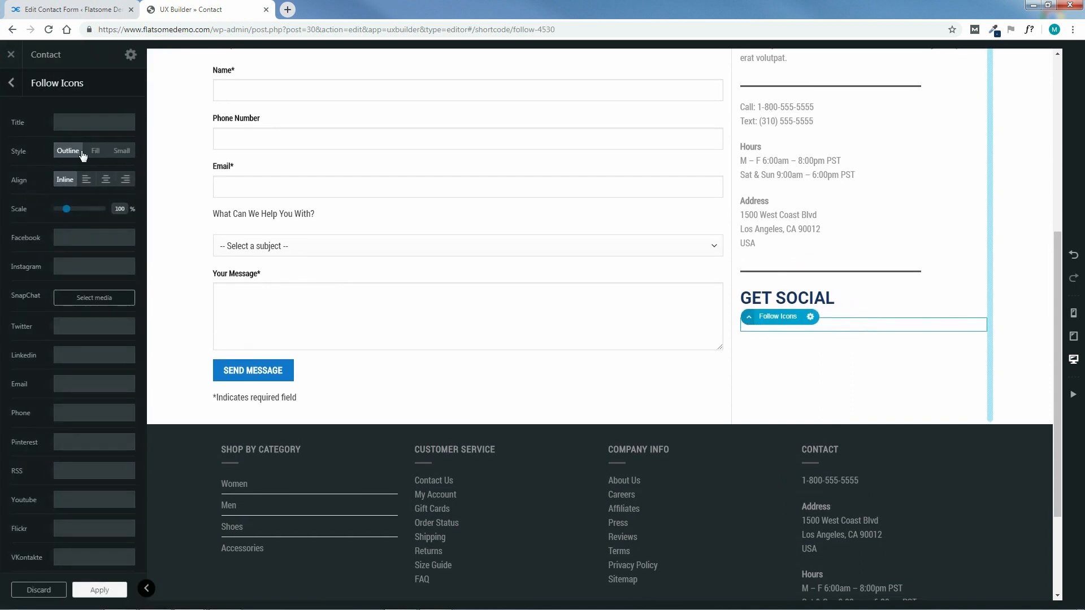
click(96, 152)
Enter # links for Facebook, Instagram, Twitter, LinkedIn, Pinterest and YouTube, then apply and update
click(88, 239)
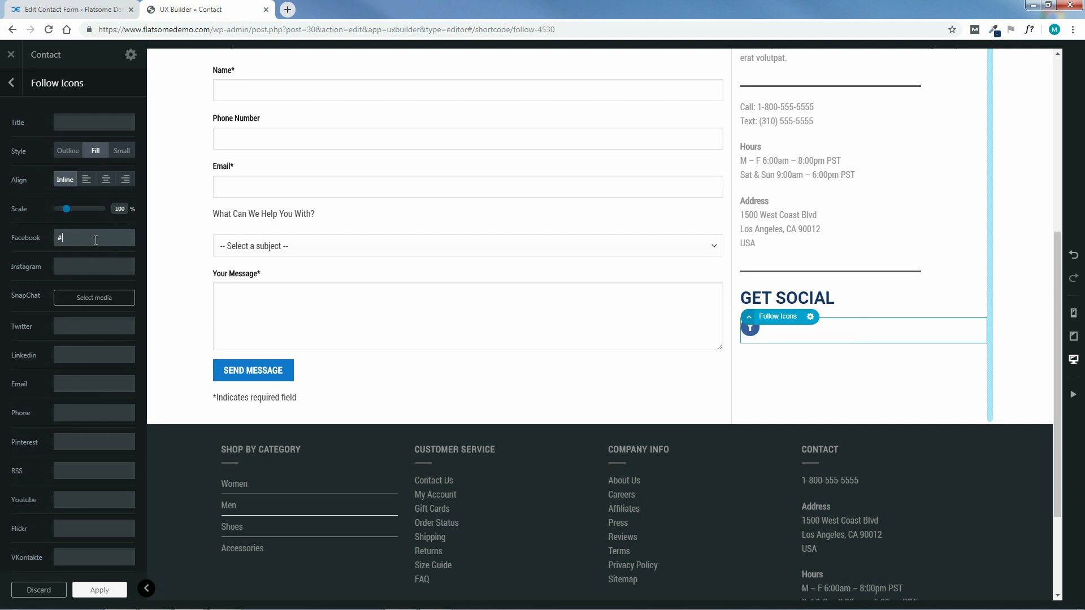
click(86, 267)
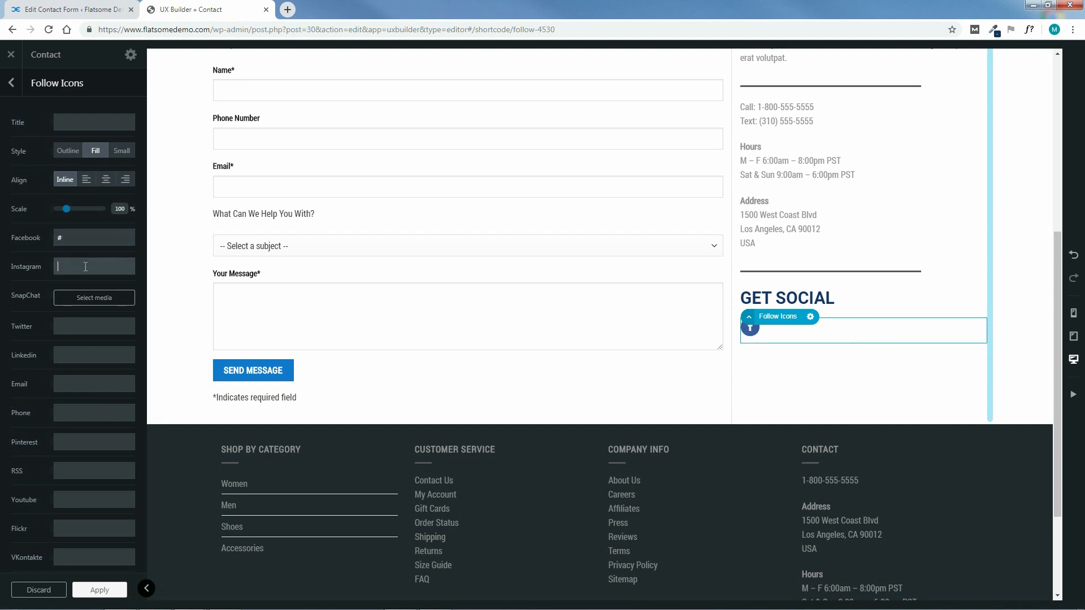
text(#)
click(79, 327)
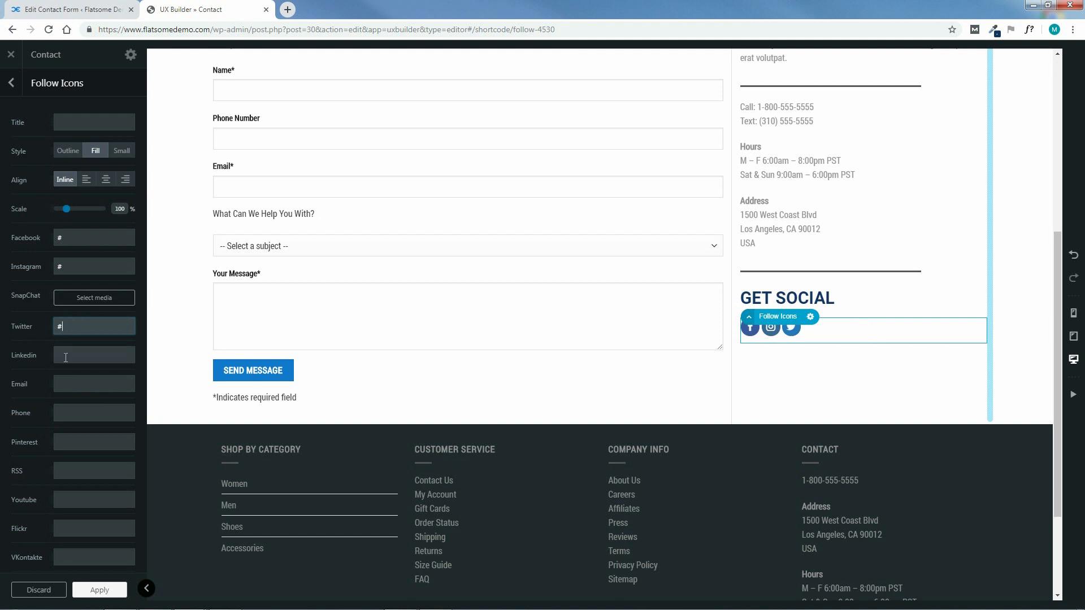
key(Tab)
text(#)
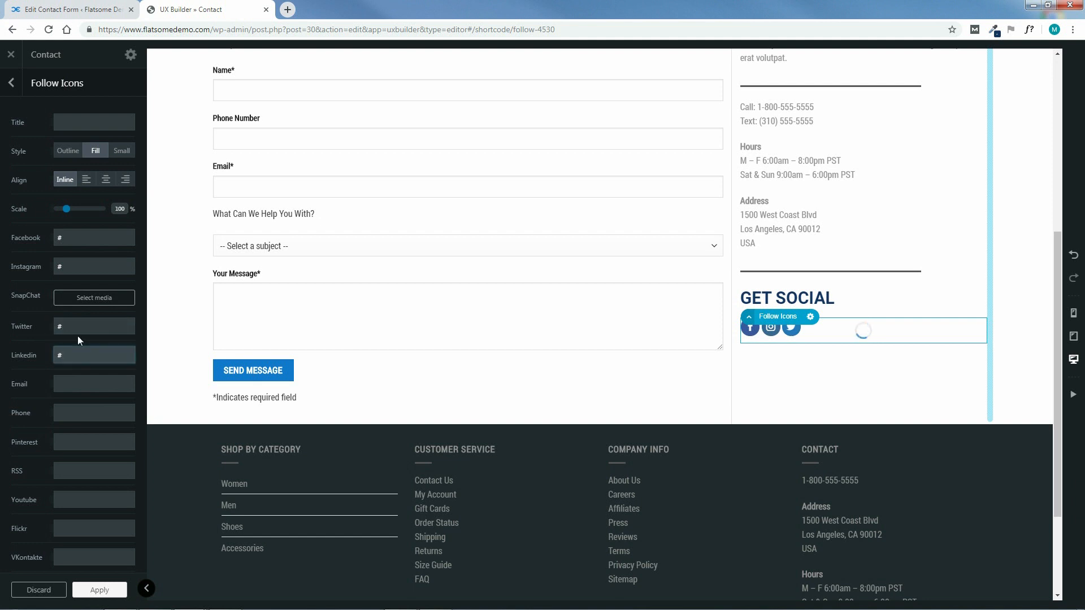
click(79, 441)
text(#)
click(86, 498)
text(#)
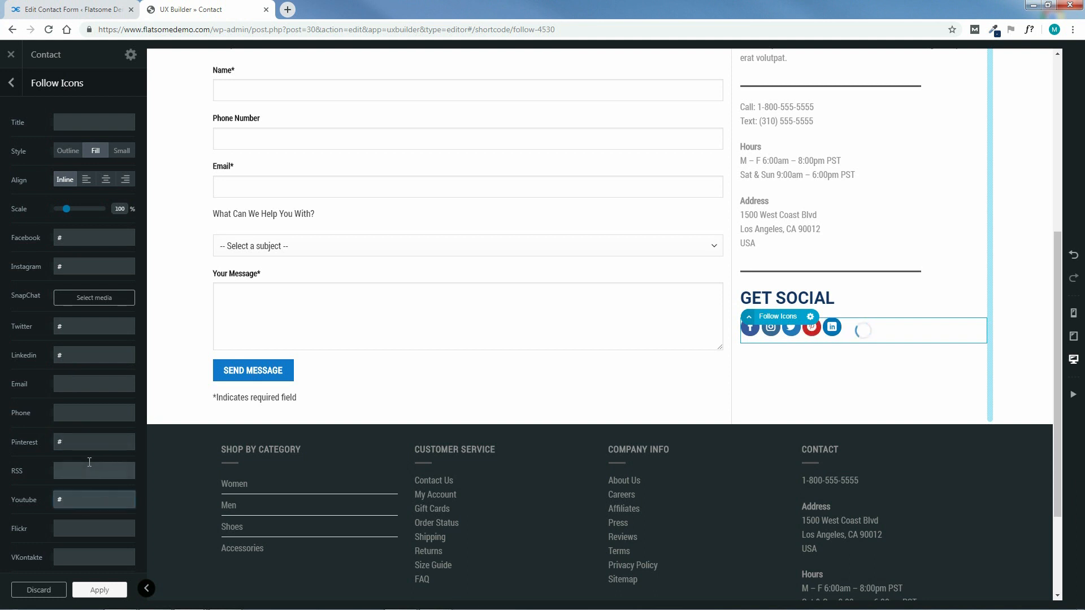
click(99, 591)
click(76, 592)
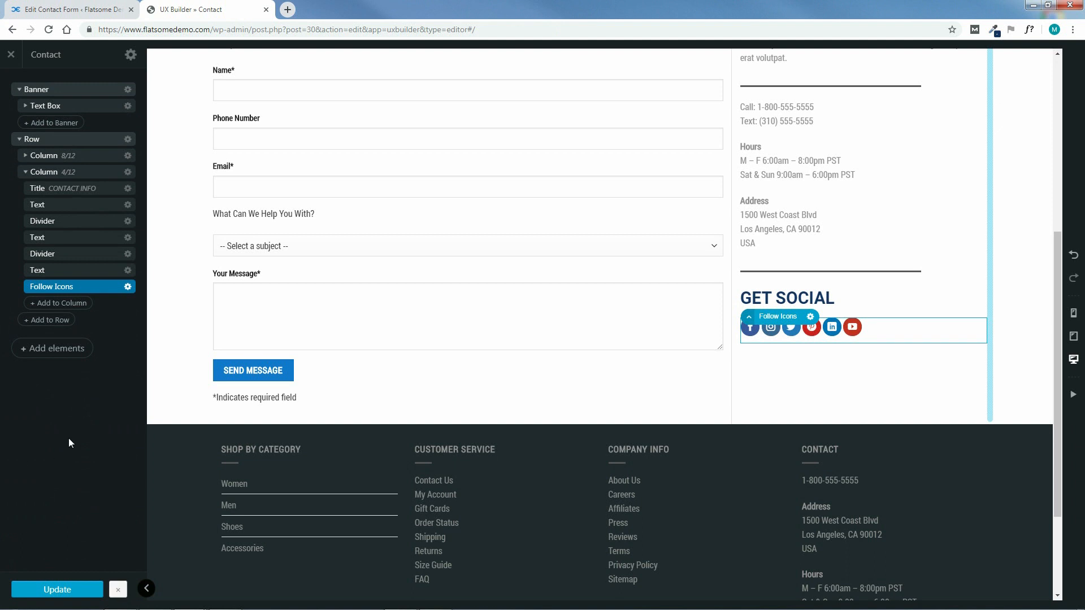
Close UX Builder and switch back to the Contact Form 7 edit page
drag(1060, 432, 1060, 259)
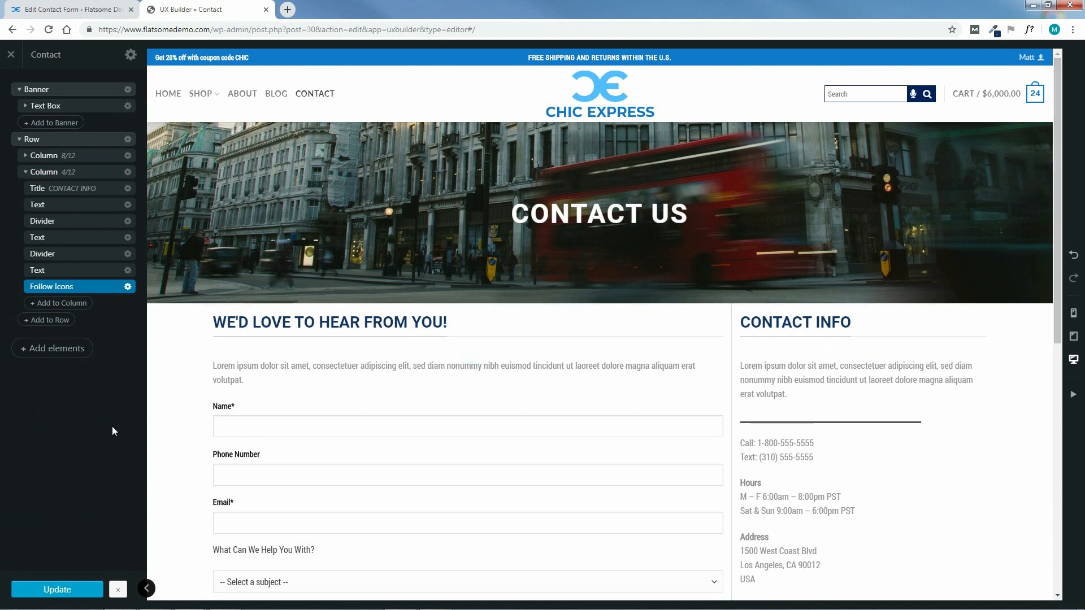
click(11, 54)
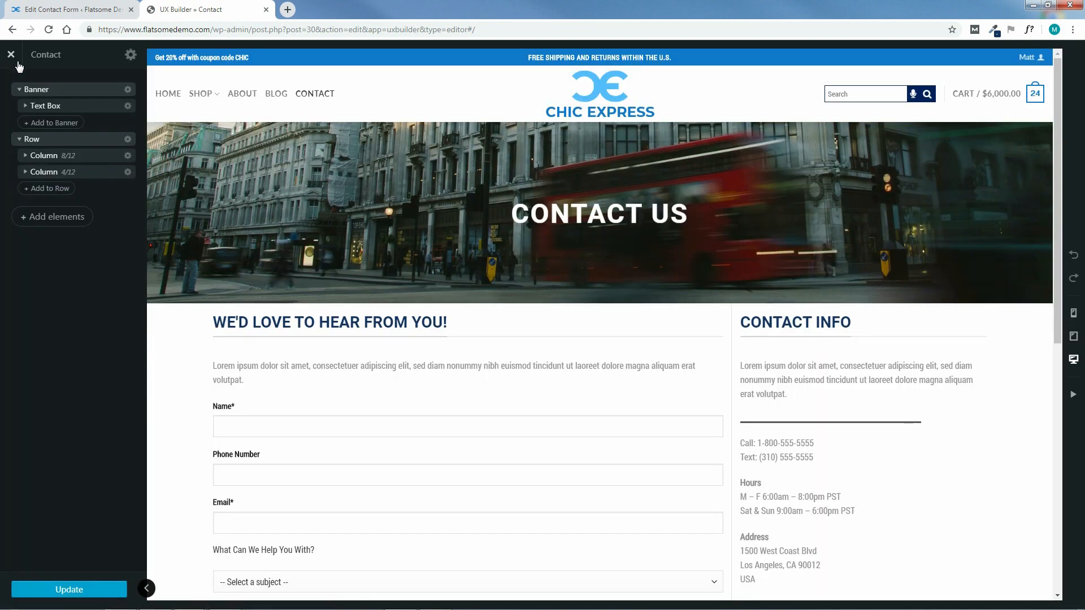
click(66, 9)
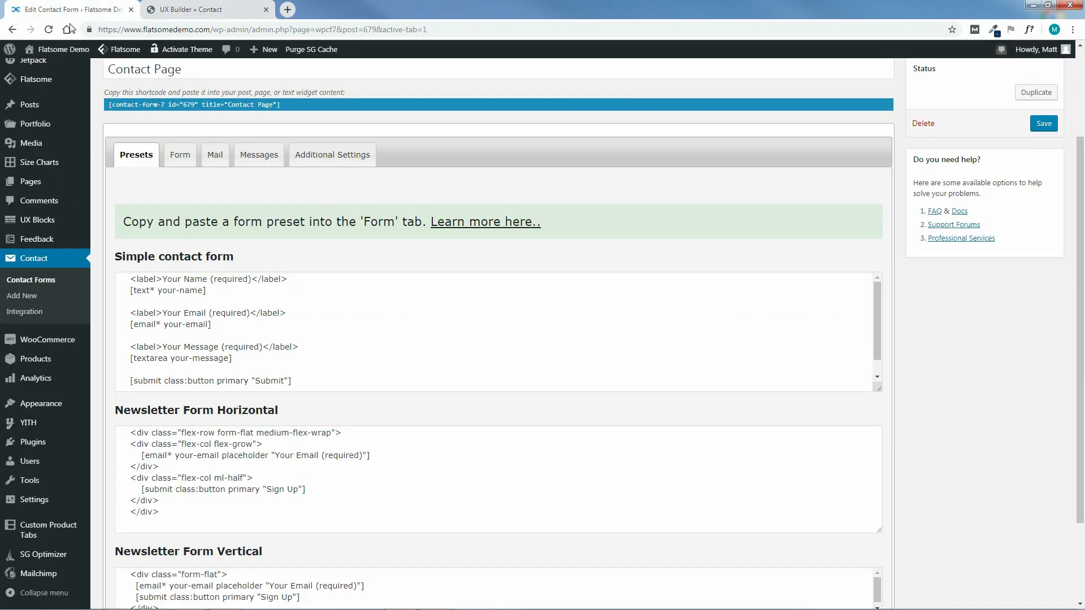
Open the live site in a new tab via Visit Site and go to CONTACT
mouse_move(58, 48)
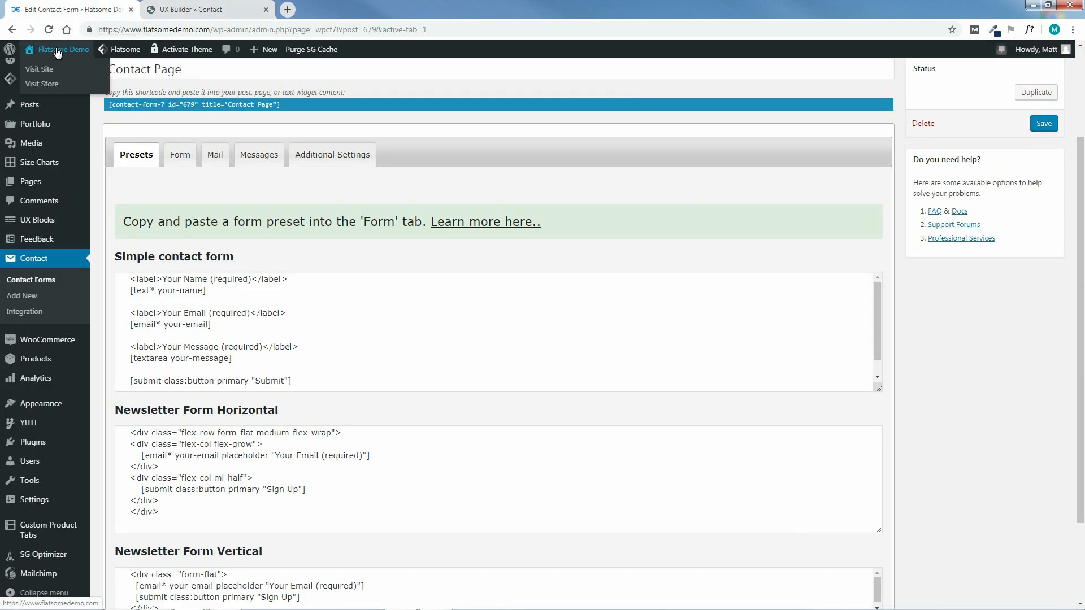
middle_click(35, 75)
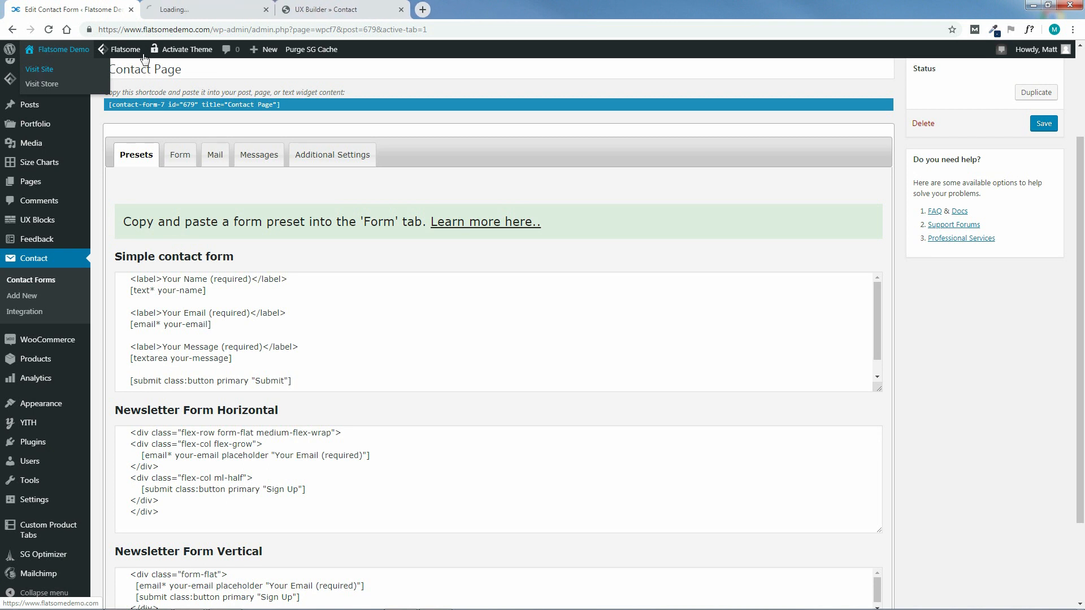
drag(348, 7, 368, 5)
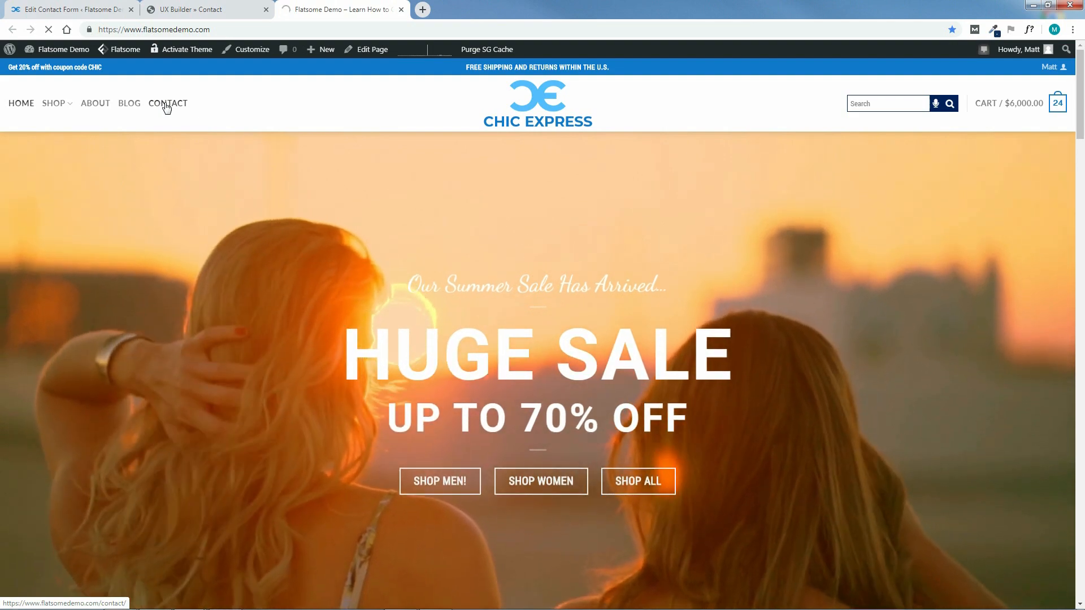
click(166, 105)
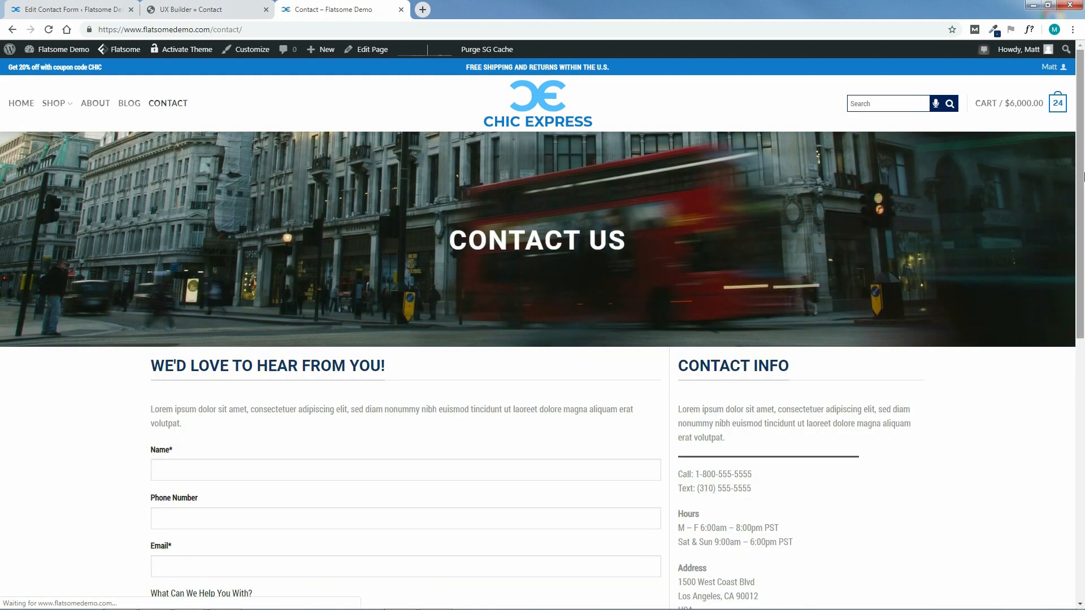
drag(1082, 173, 1080, 203)
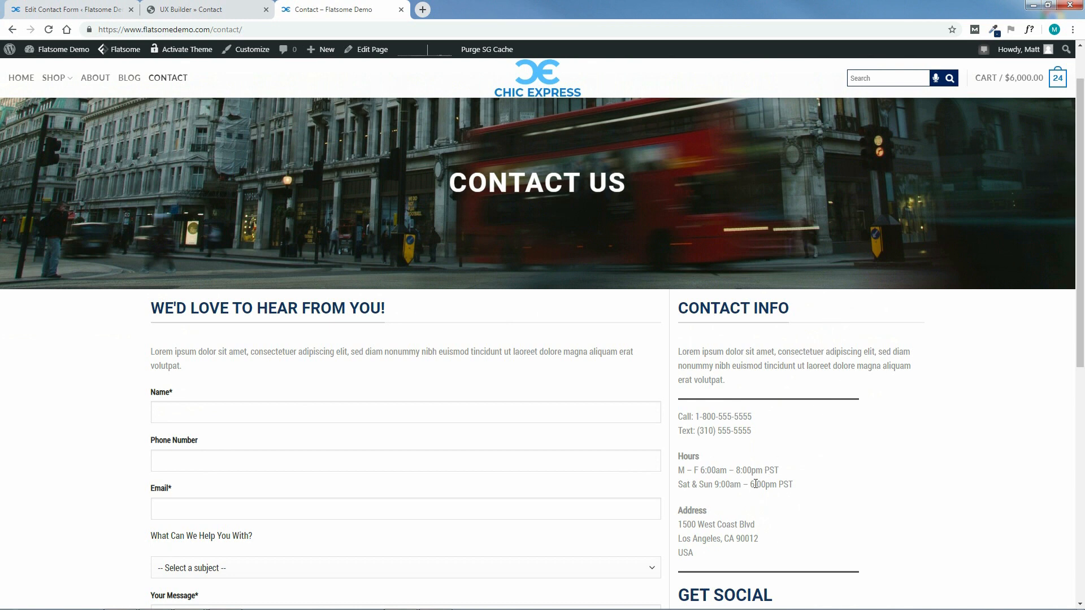
scroll(755, 484, down, 3)
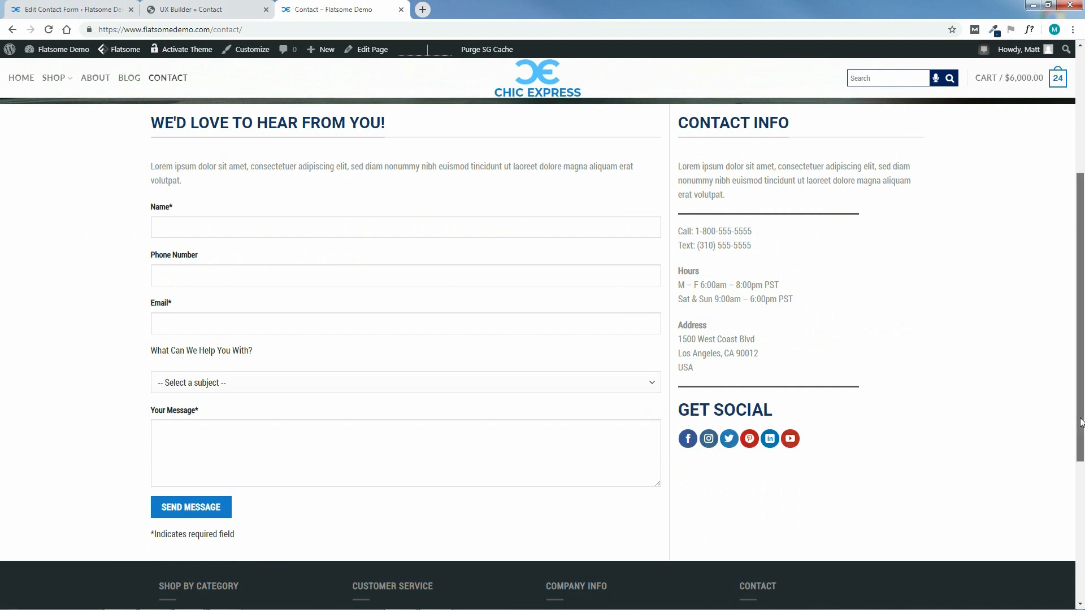
scroll(1080, 423, up, 1)
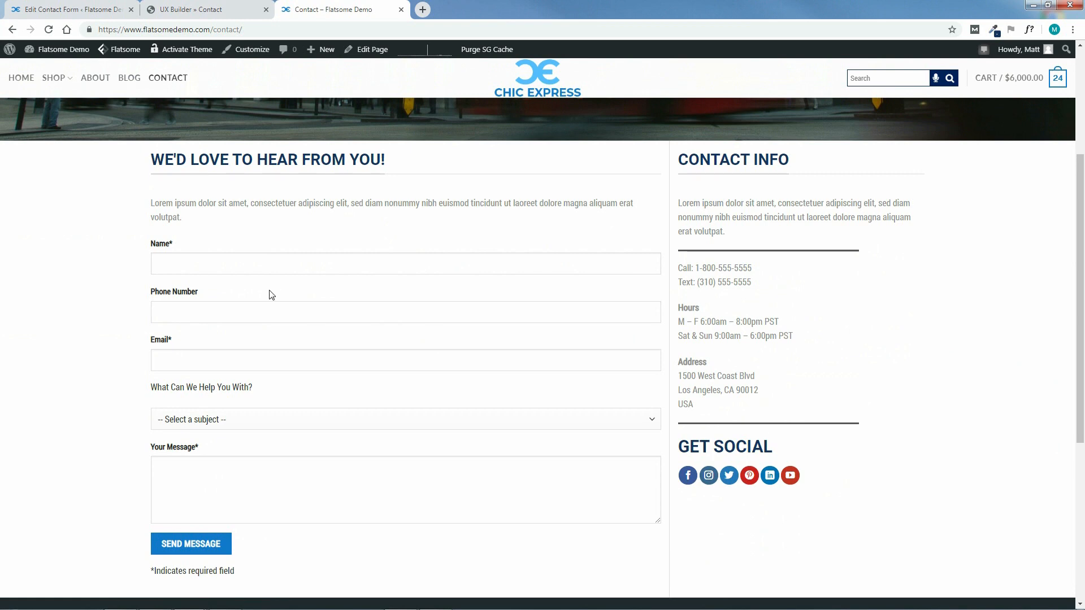
Fill the contact form with a name, the tester's e-mail, subject Returns and message 'where's my'
click(225, 260)
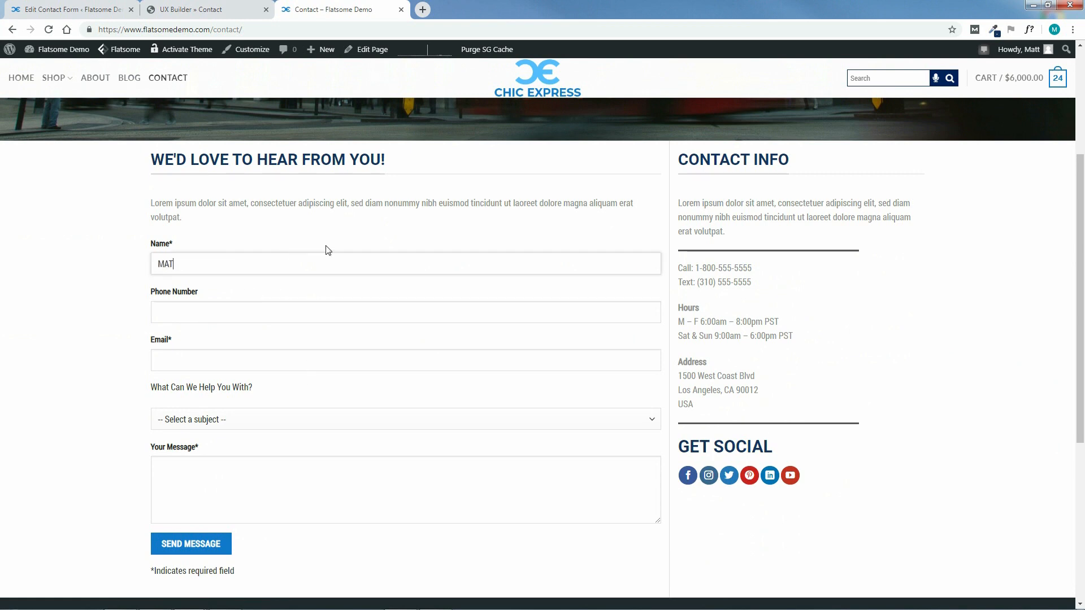
click(216, 359)
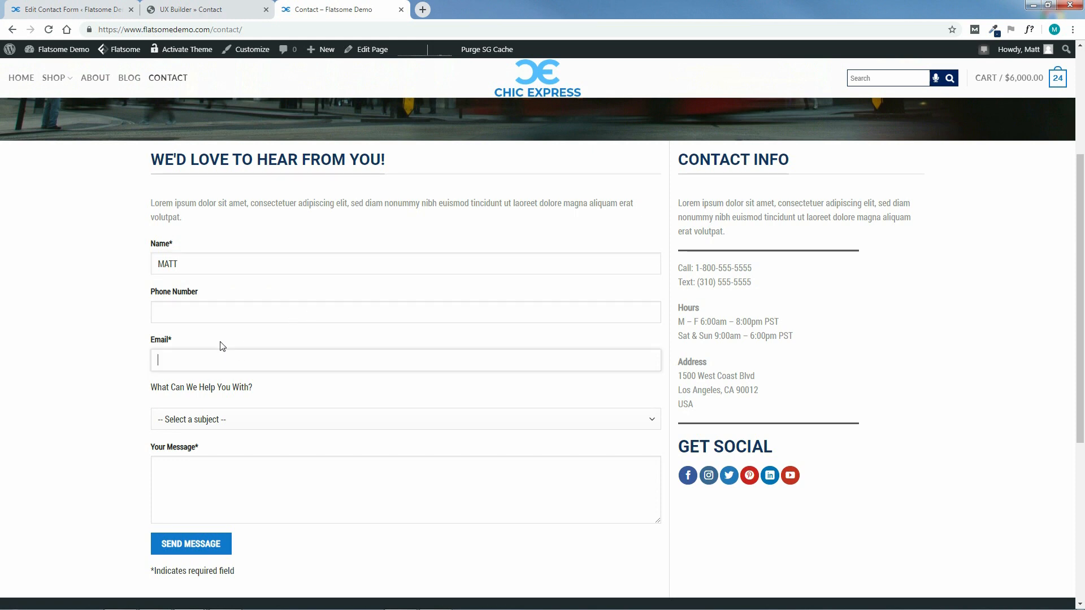
click(254, 422)
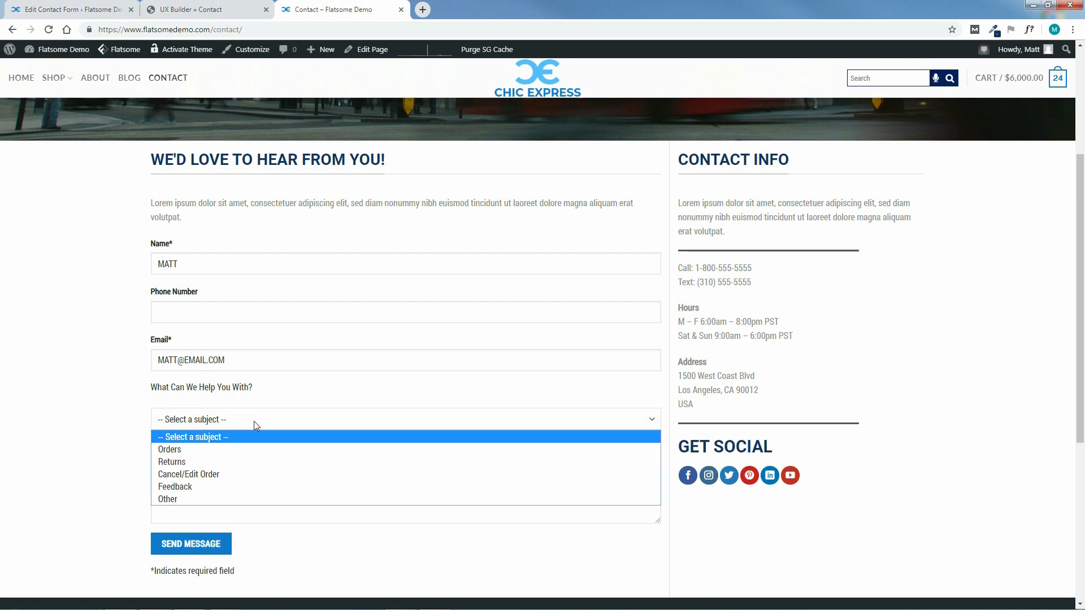
click(200, 461)
click(210, 470)
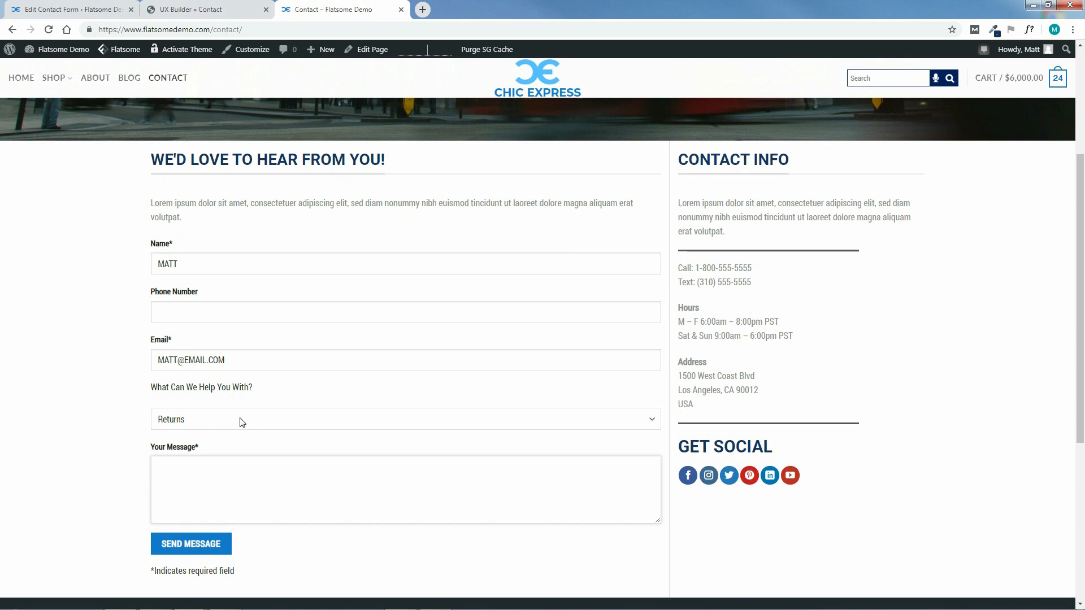
text(where's my)
Send the test message and scroll to check the sent confirmation
click(195, 545)
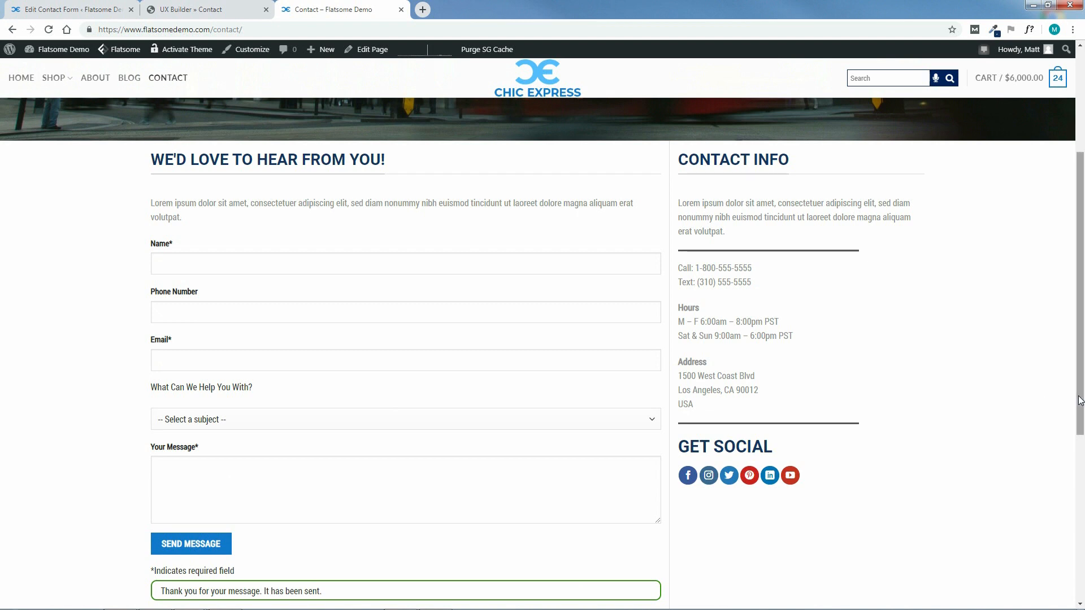
scroll(1080, 400, down, 3)
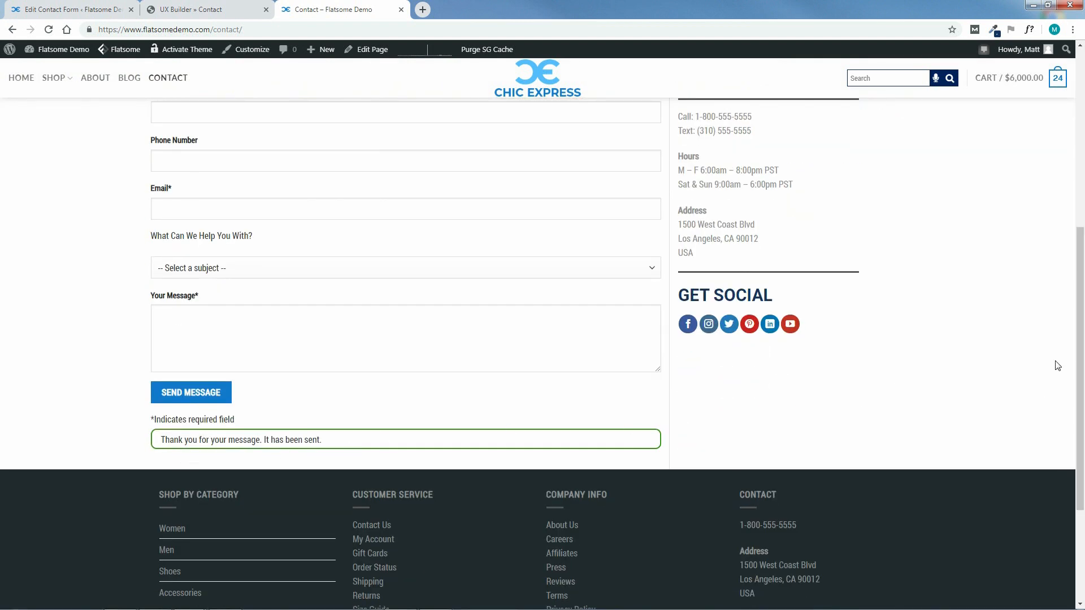
scroll(1080, 297, up, 3)
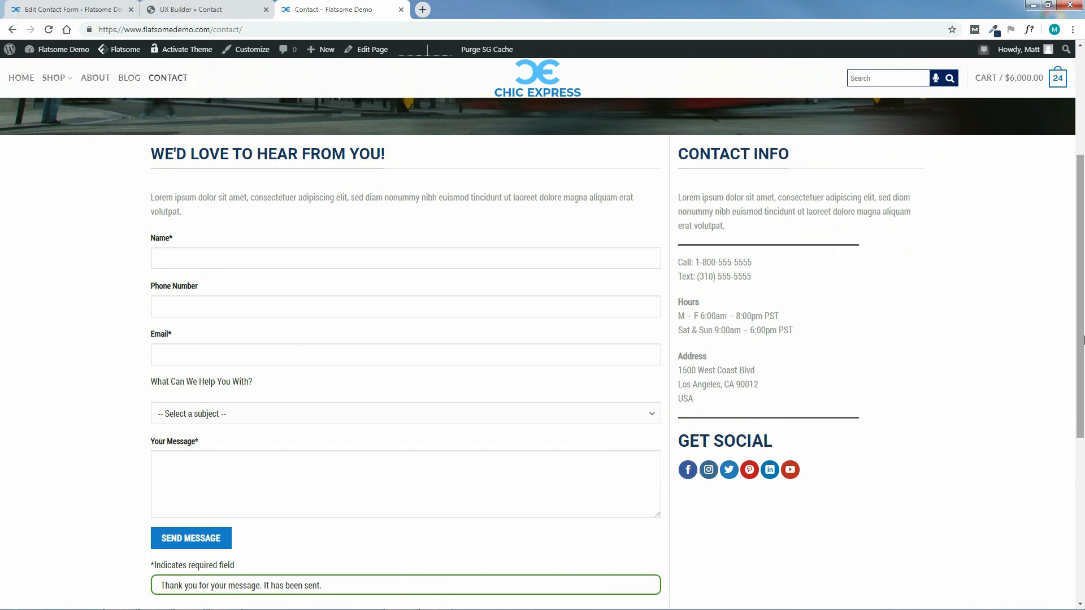
scroll(543, 508, down, 6)
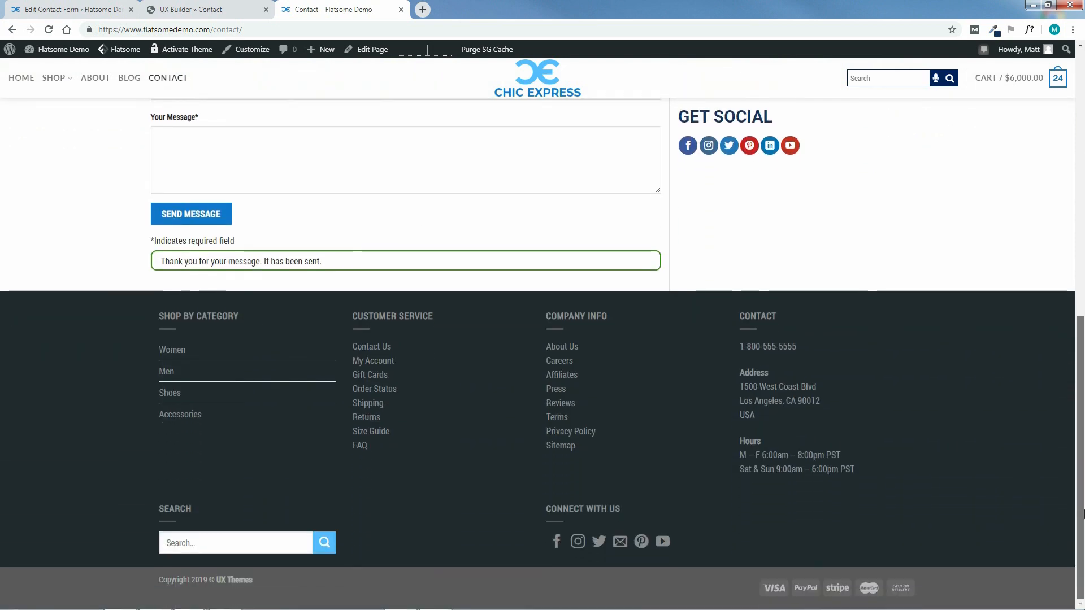
drag(1081, 496, 1082, 220)
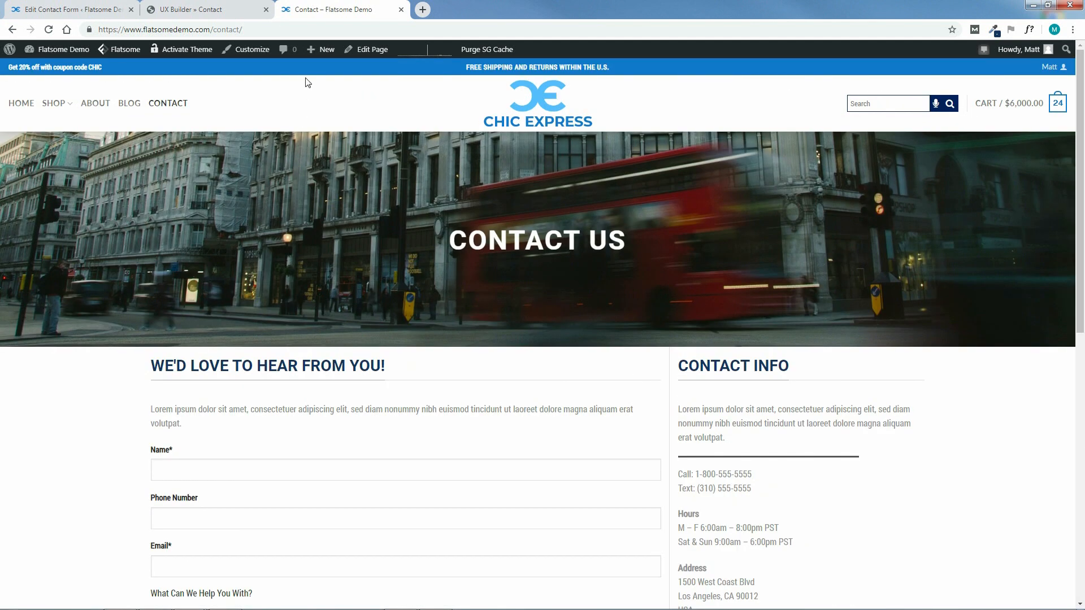